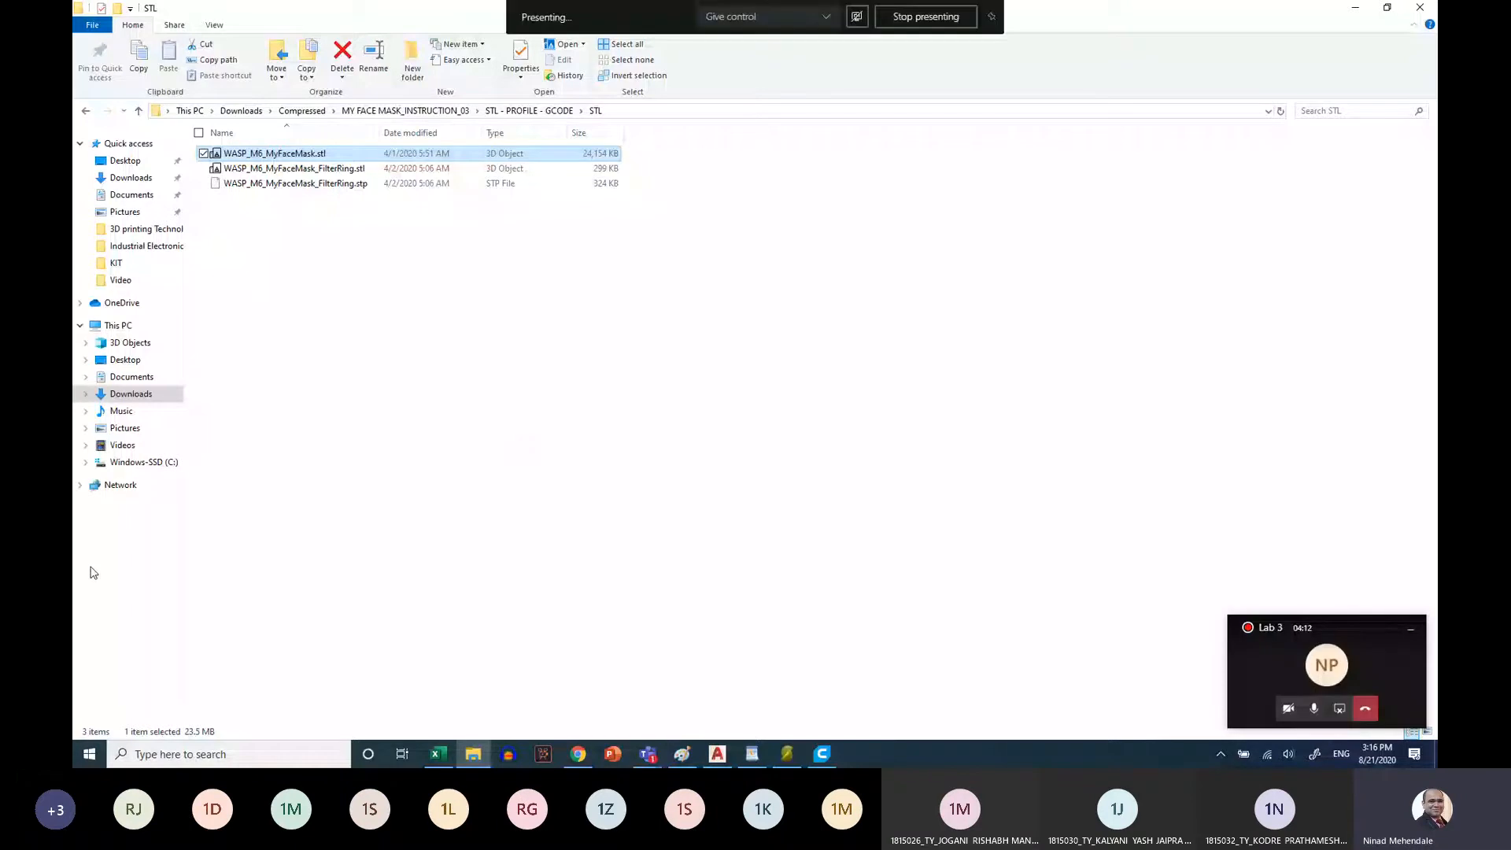
Open the Experiment_2_Opamp_Inte_Diff.docx document from the Industrial Electronics folder
{"action": "left_click", "coordinate": [99, 759]}
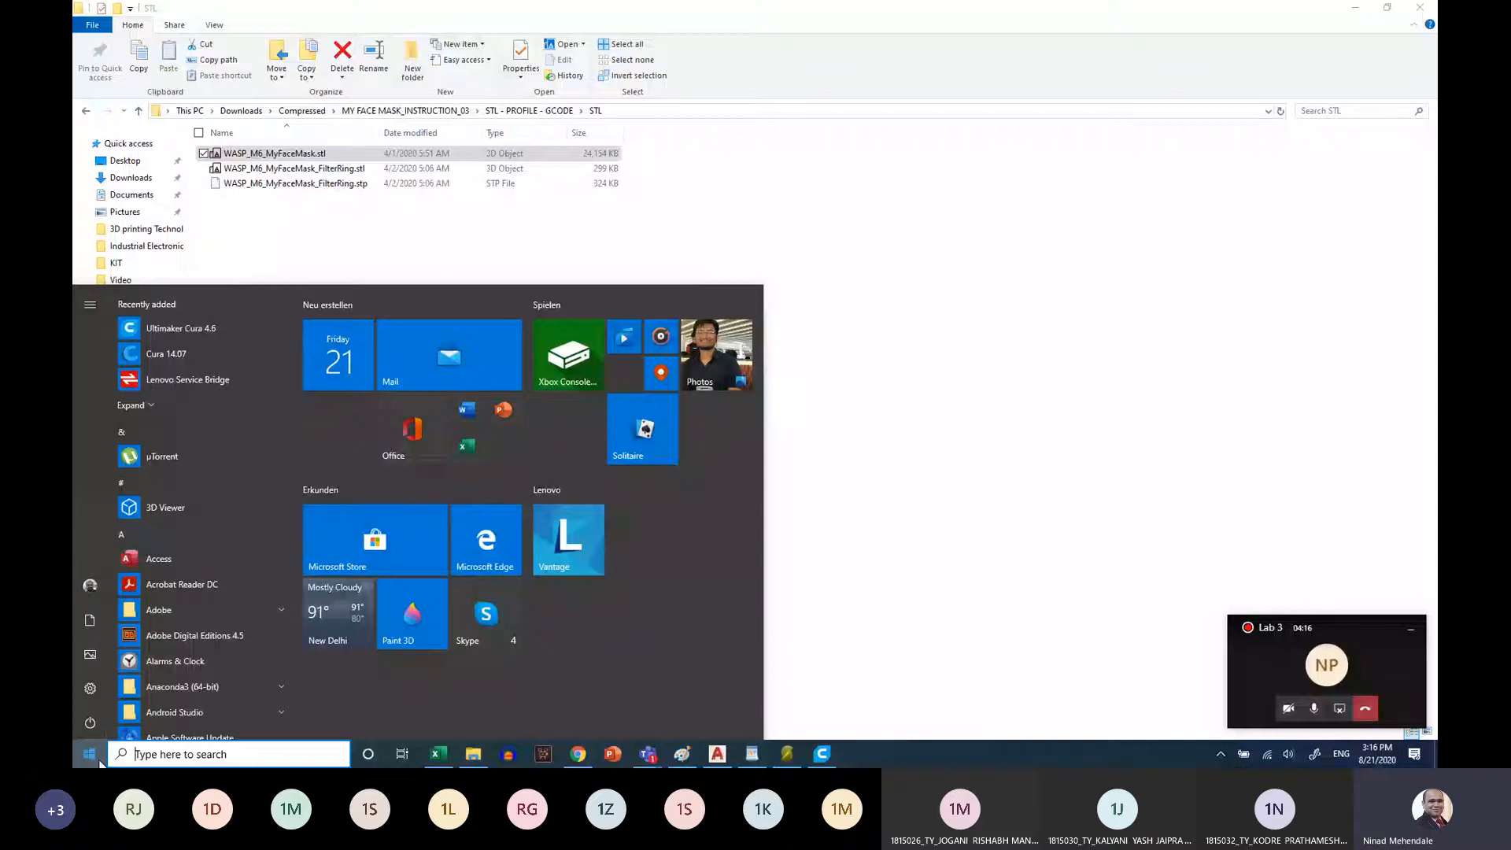
{"action": "left_click", "coordinate": [147, 246]}
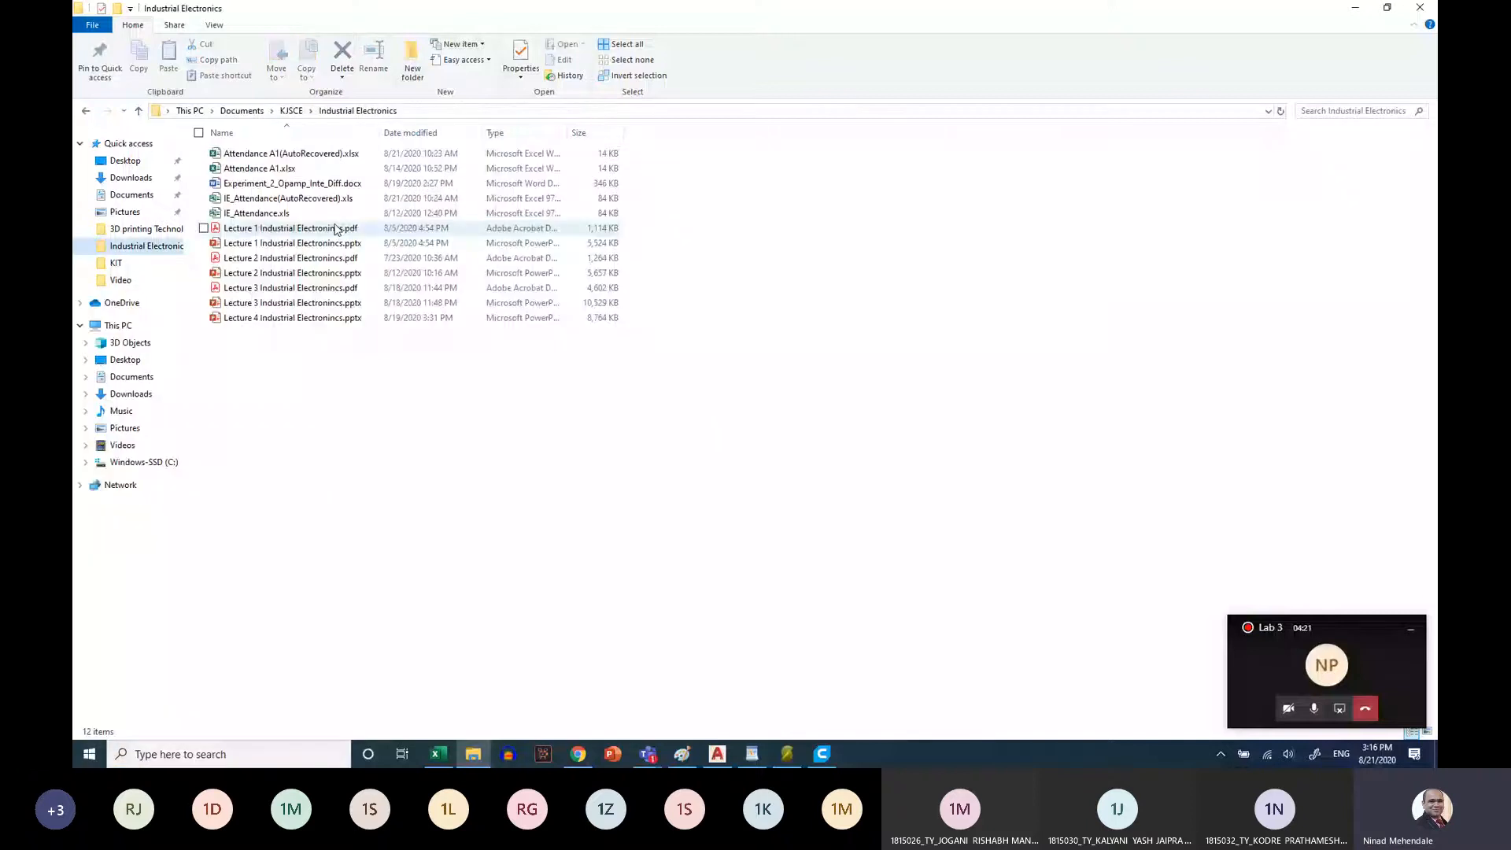
{"action": "double_click", "coordinate": [315, 183]}
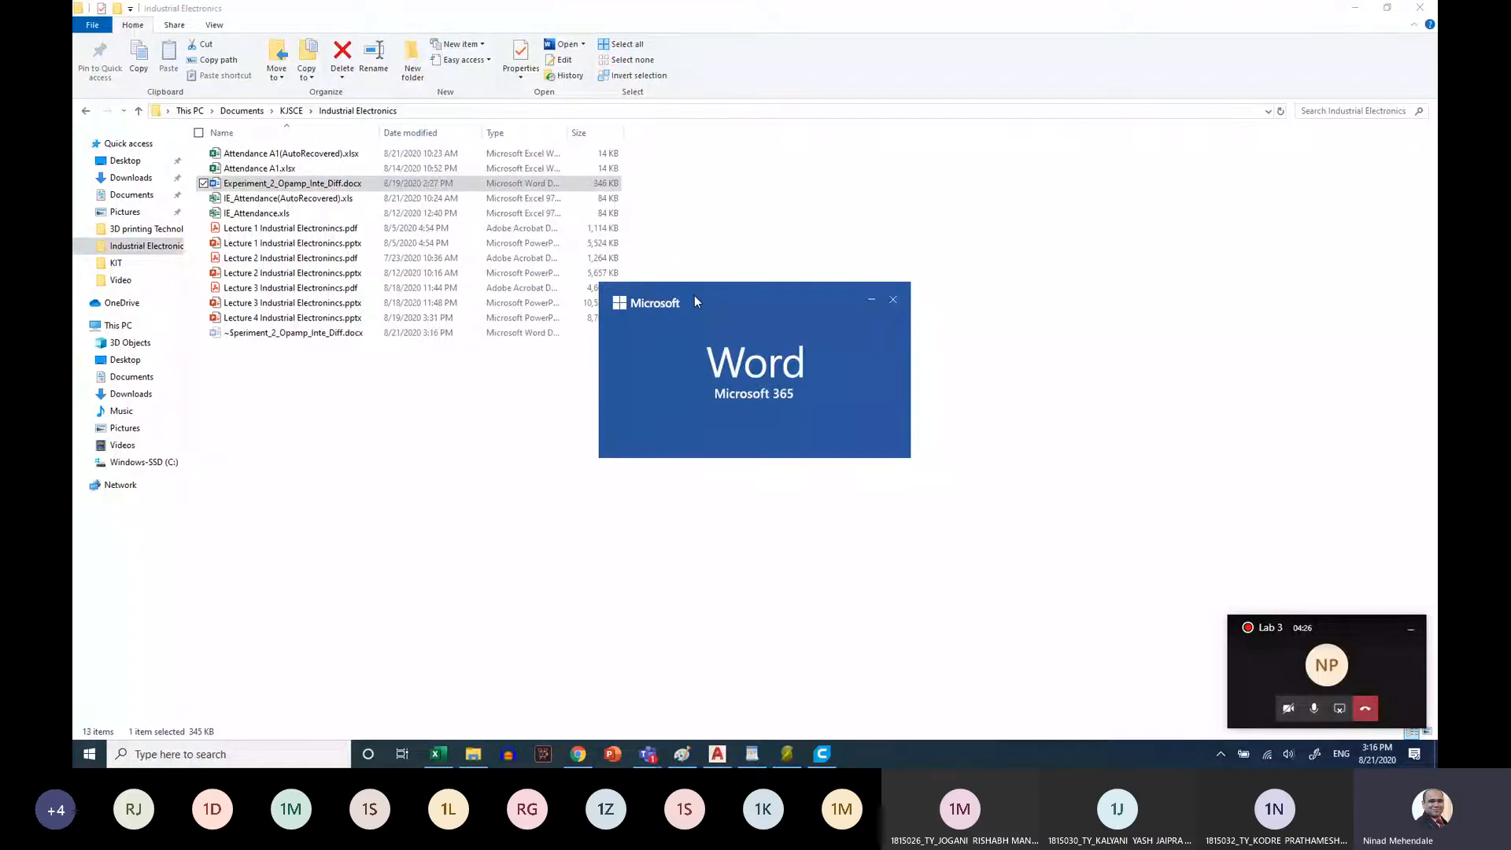
Launch Proteus 8 Demonstration and view the op-amp experiment sheet in Word before returning to Proteus
{"action": "left_click", "coordinate": [90, 753]}
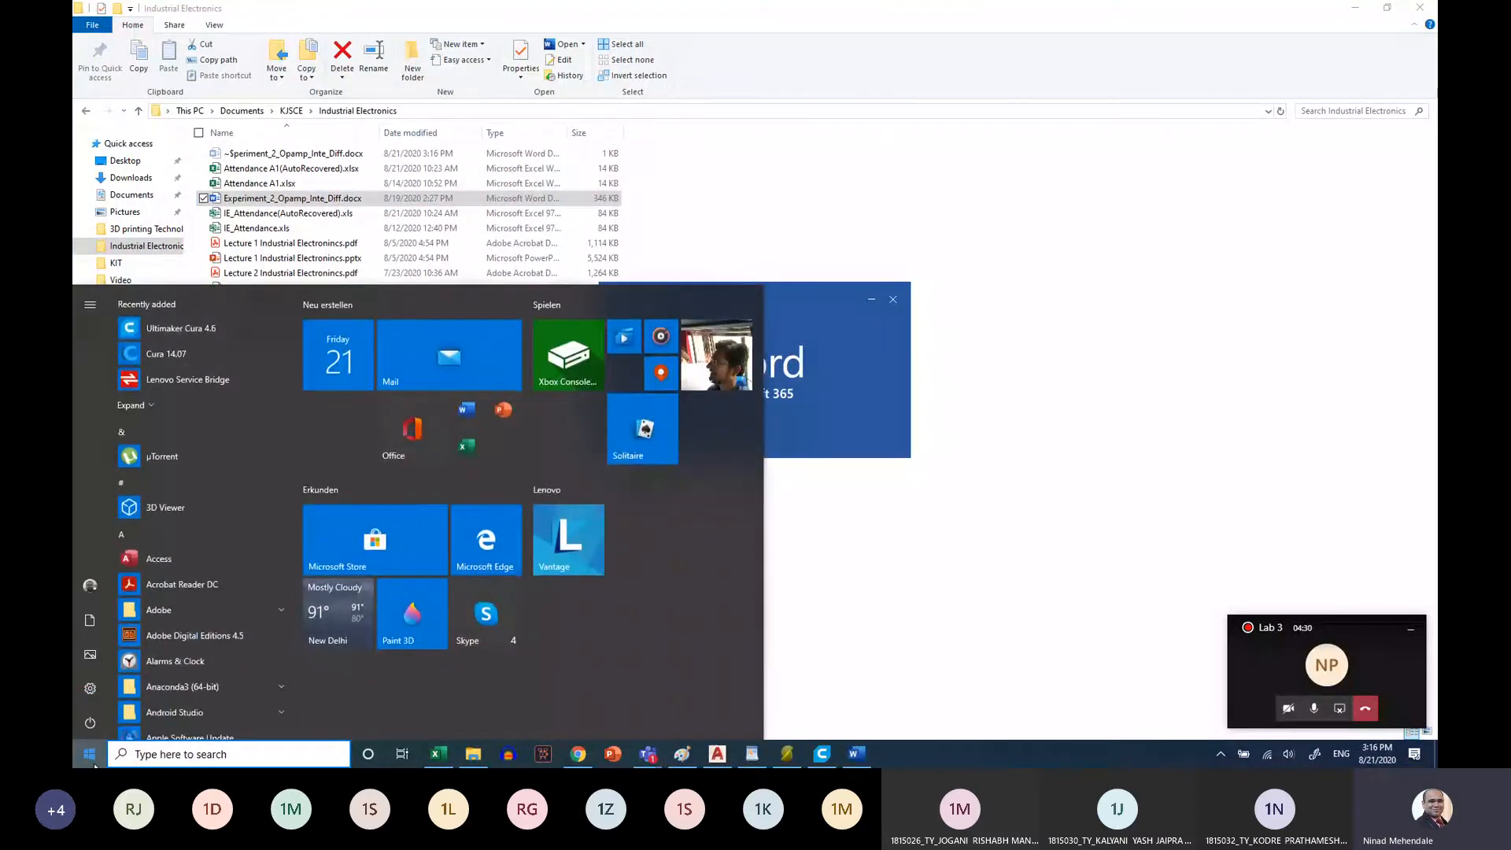
{"action": "type", "text": "prot"}
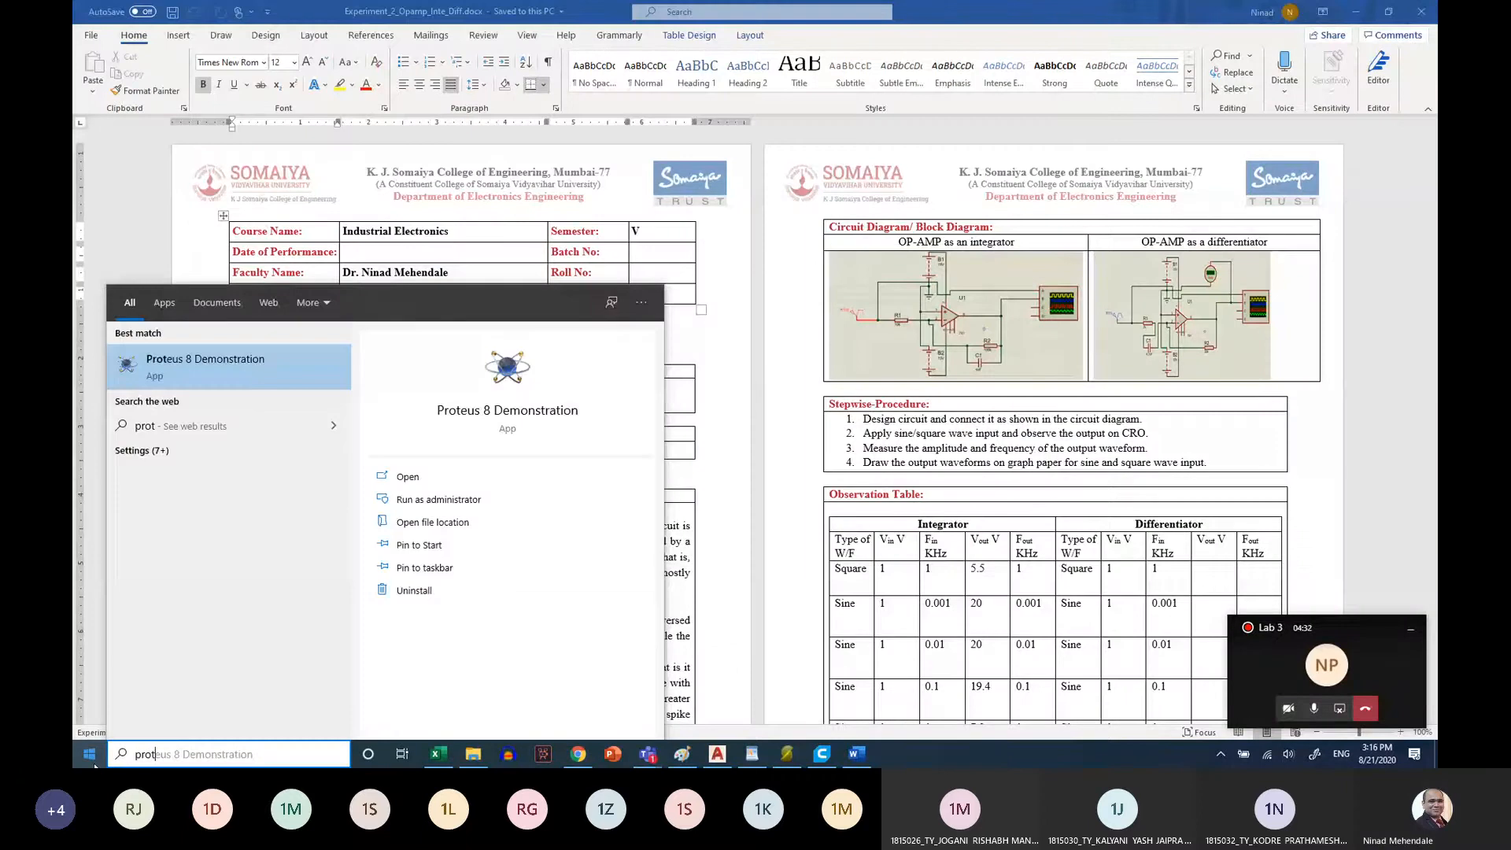
{"action": "left_click", "coordinate": [251, 371]}
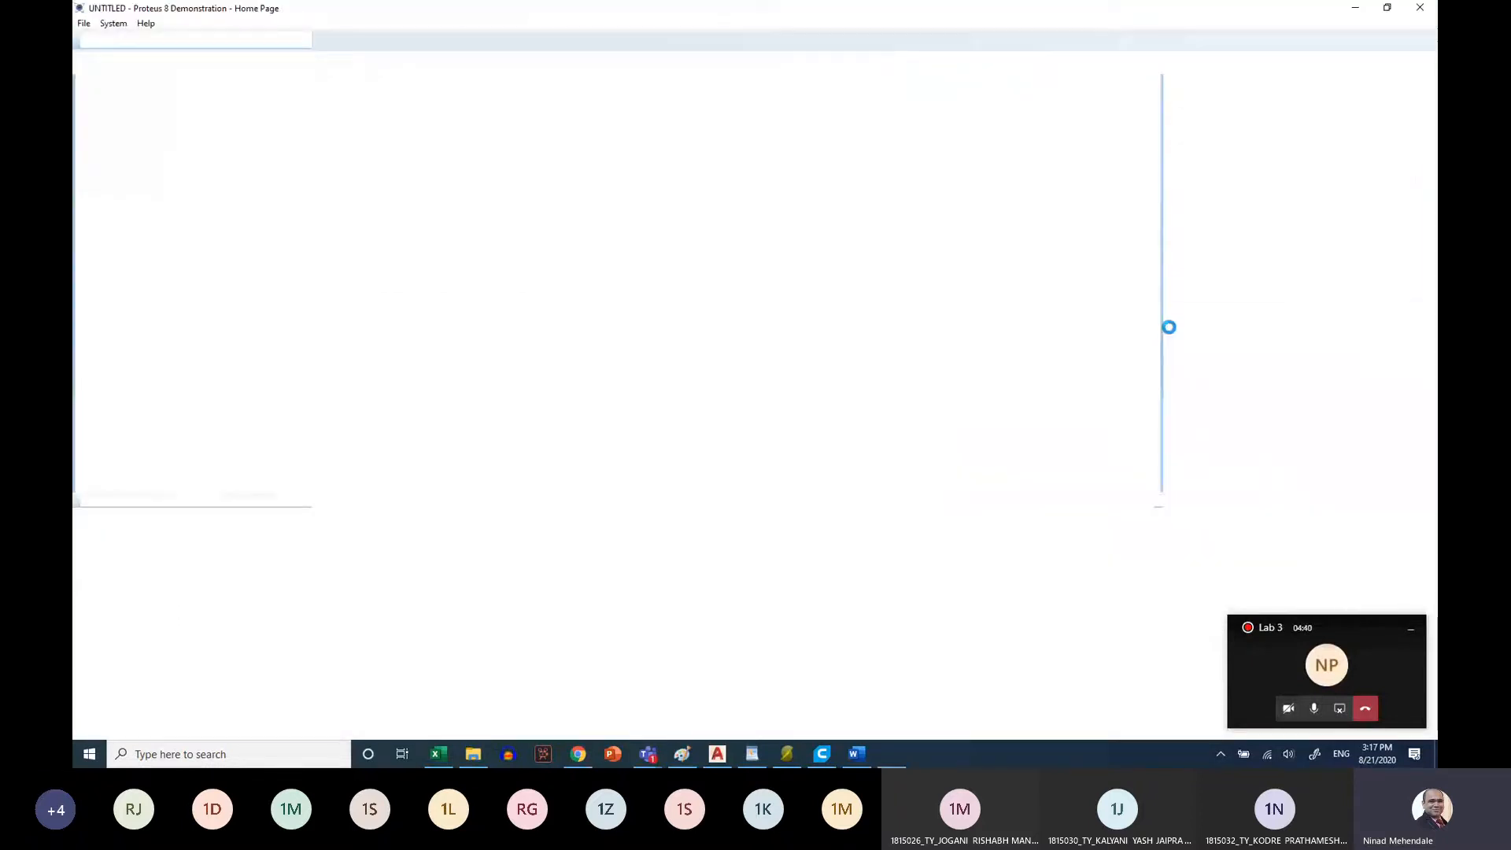
{"action": "left_click", "coordinate": [1354, 7]}
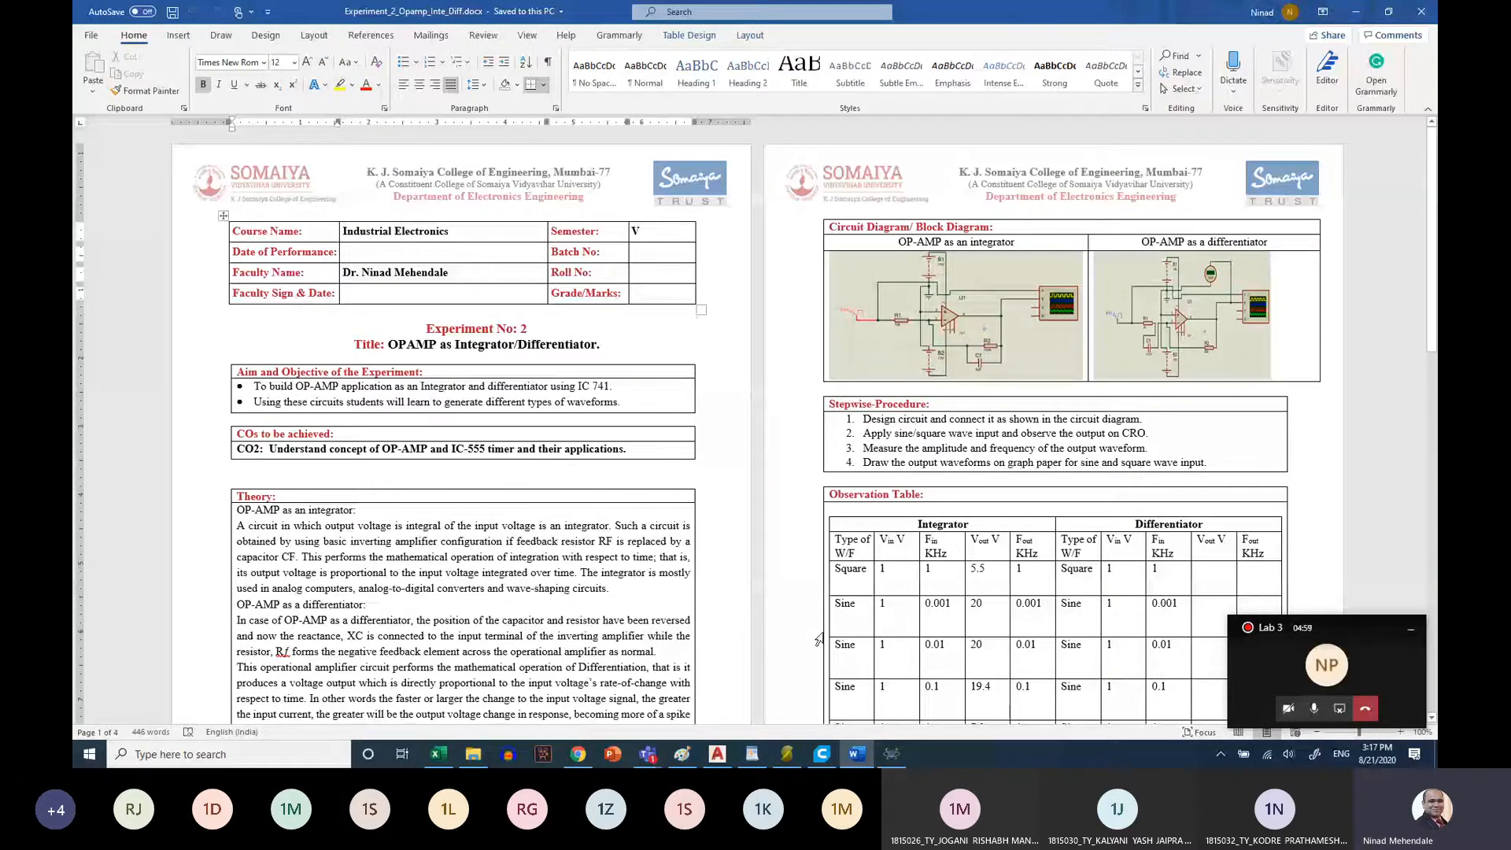
{"action": "left_click", "coordinate": [891, 754]}
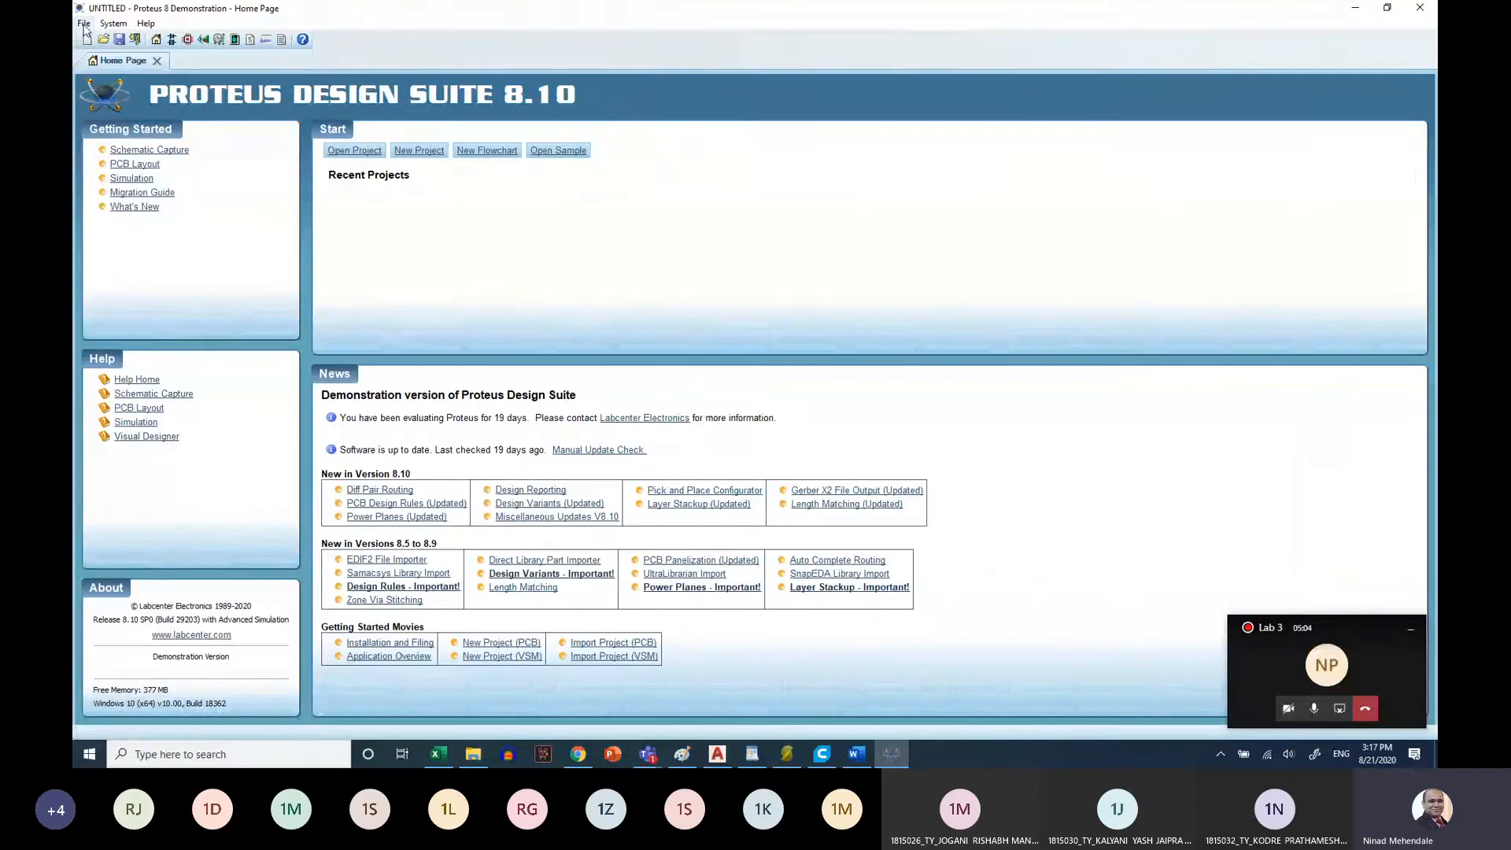
Create a project named New Project with the DEFAULT schematic template, no PCB layout and no firmware
{"action": "left_click", "coordinate": [84, 24]}
{"action": "left_click", "coordinate": [116, 40]}
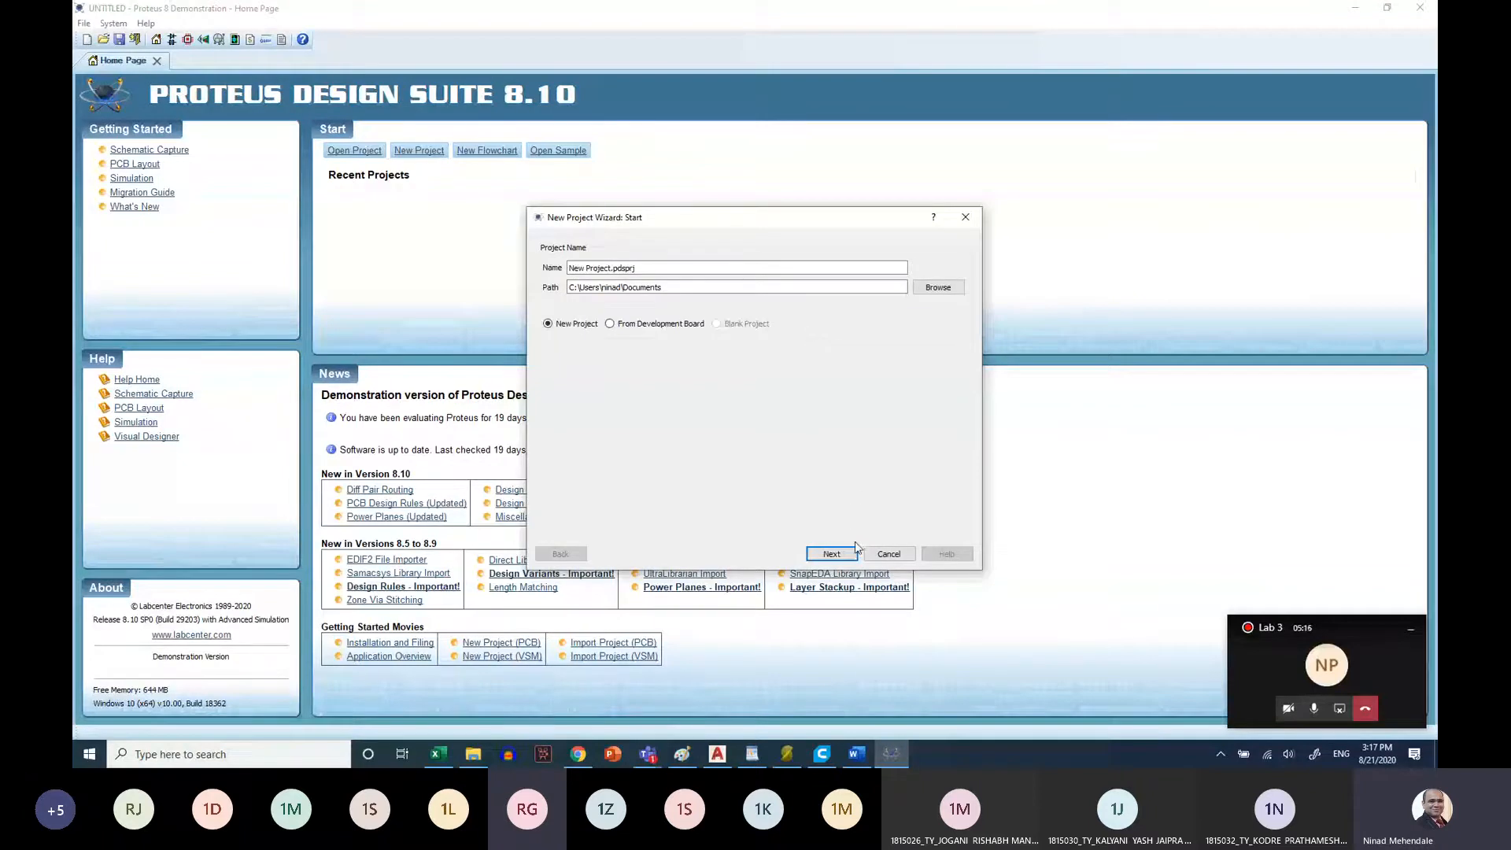
{"action": "left_click", "coordinate": [831, 554]}
{"action": "left_click", "coordinate": [831, 554]}
{"action": "left_click", "coordinate": [831, 554]}
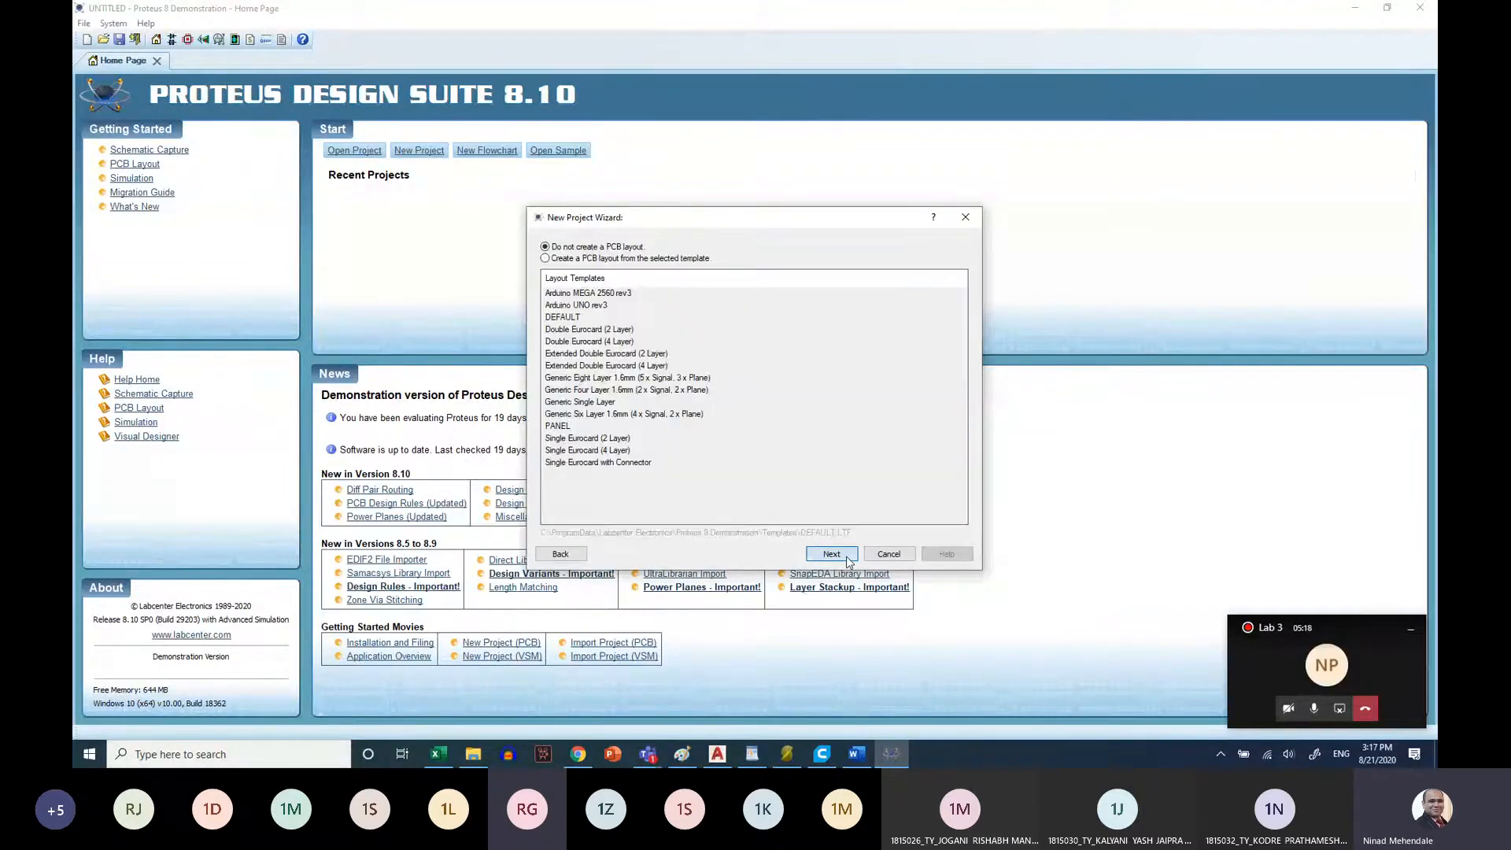
{"action": "left_click", "coordinate": [831, 554]}
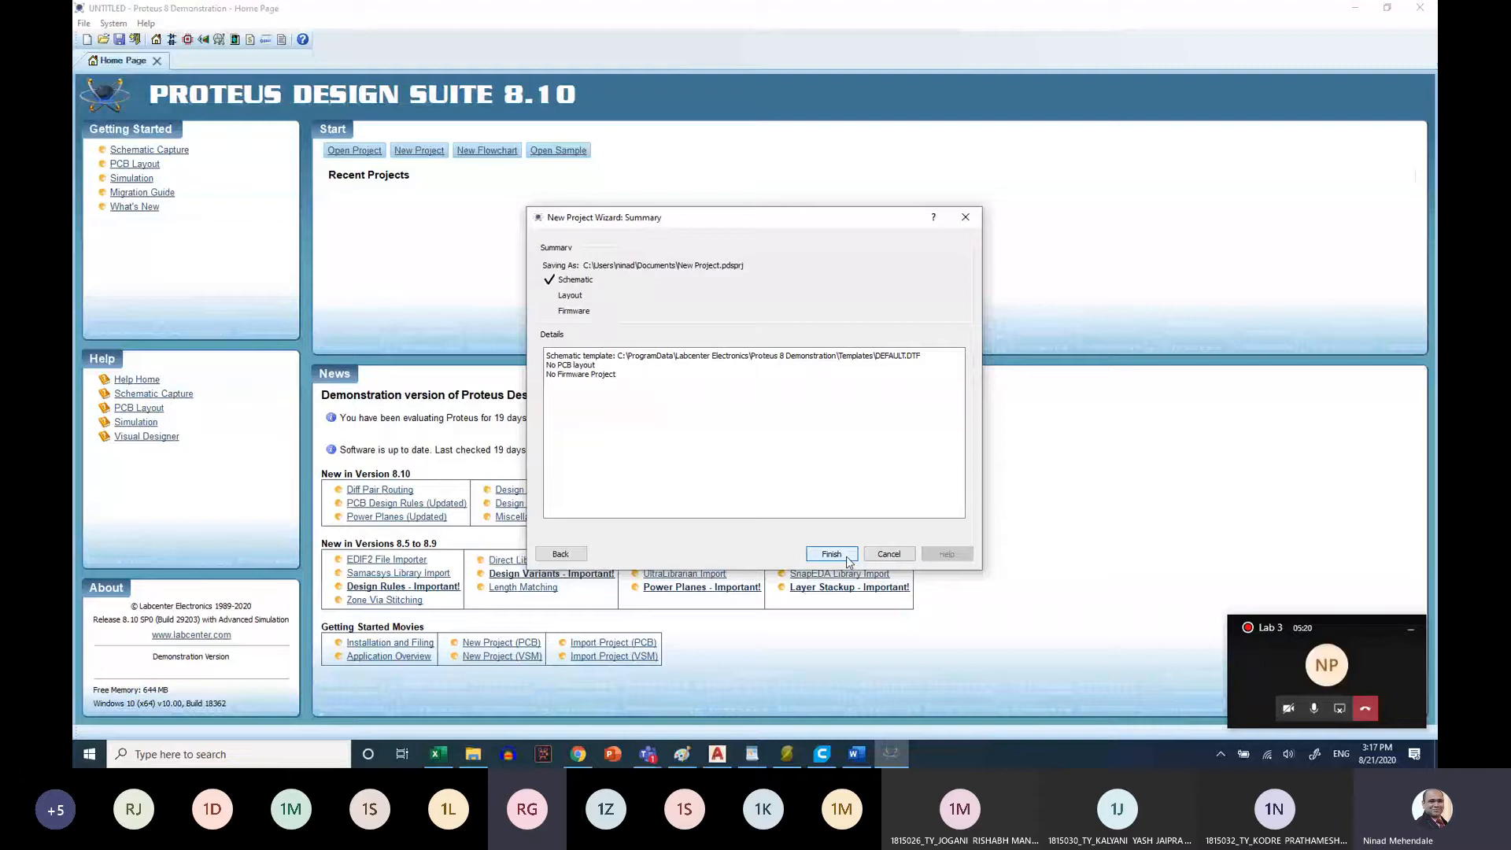
{"action": "left_click", "coordinate": [831, 554]}
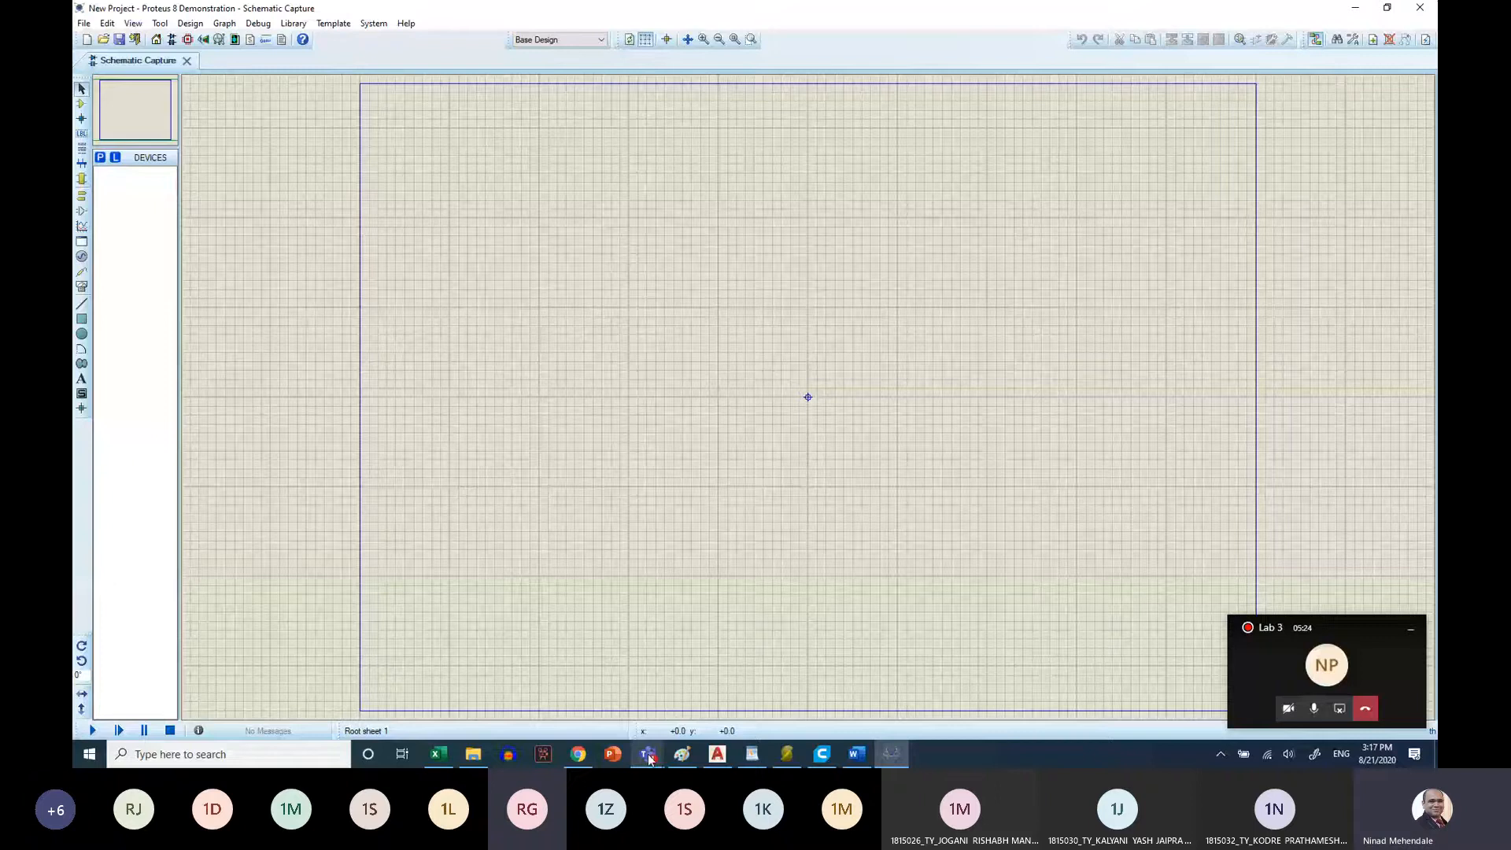
Switch to the Teams meeting window, close its device settings and mute all participants
{"action": "left_click", "coordinate": [648, 756]}
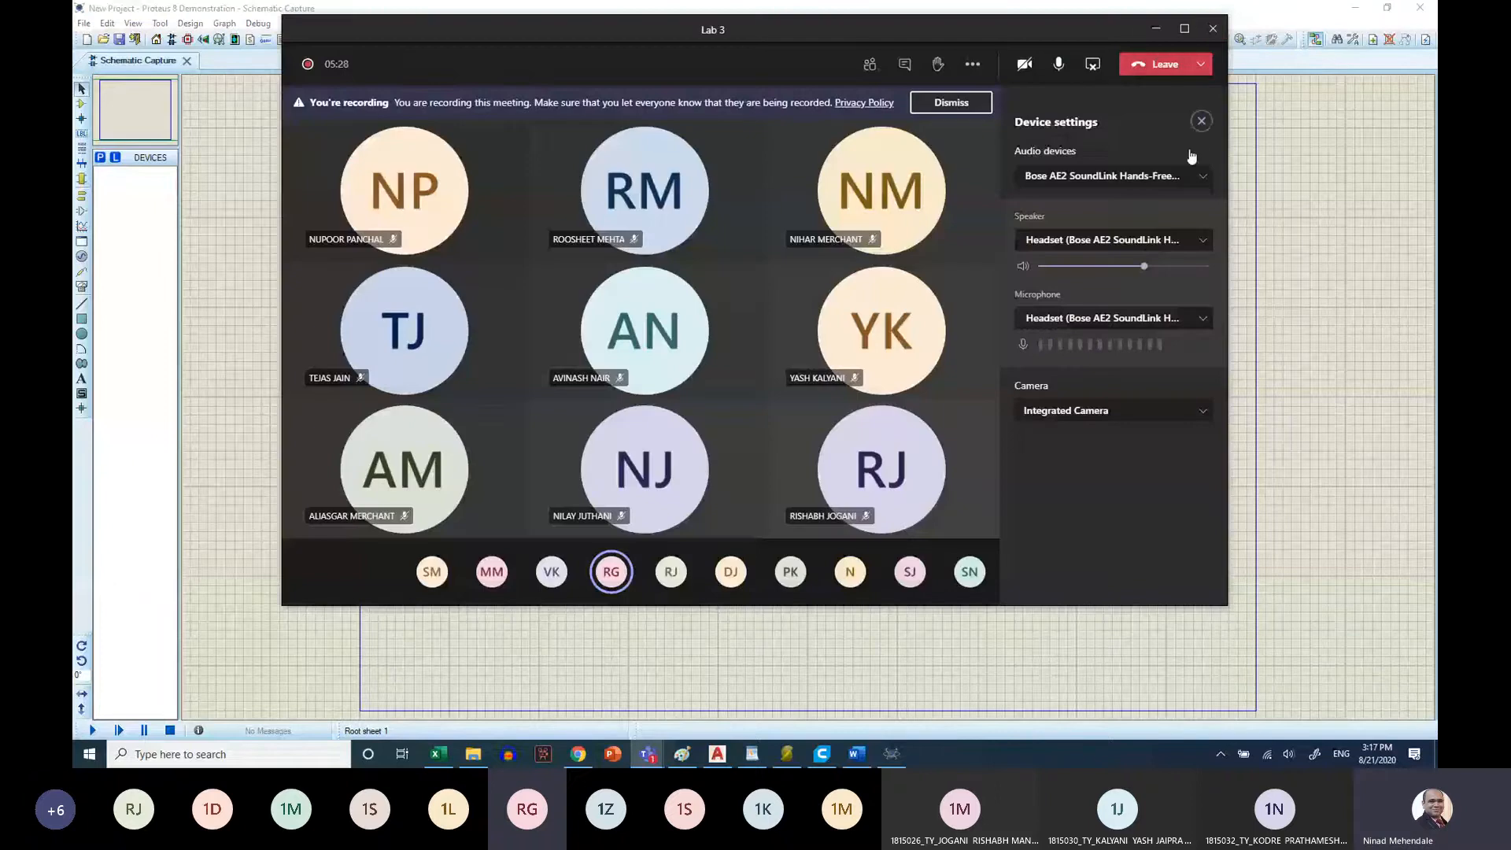
{"action": "left_click", "coordinate": [1202, 123]}
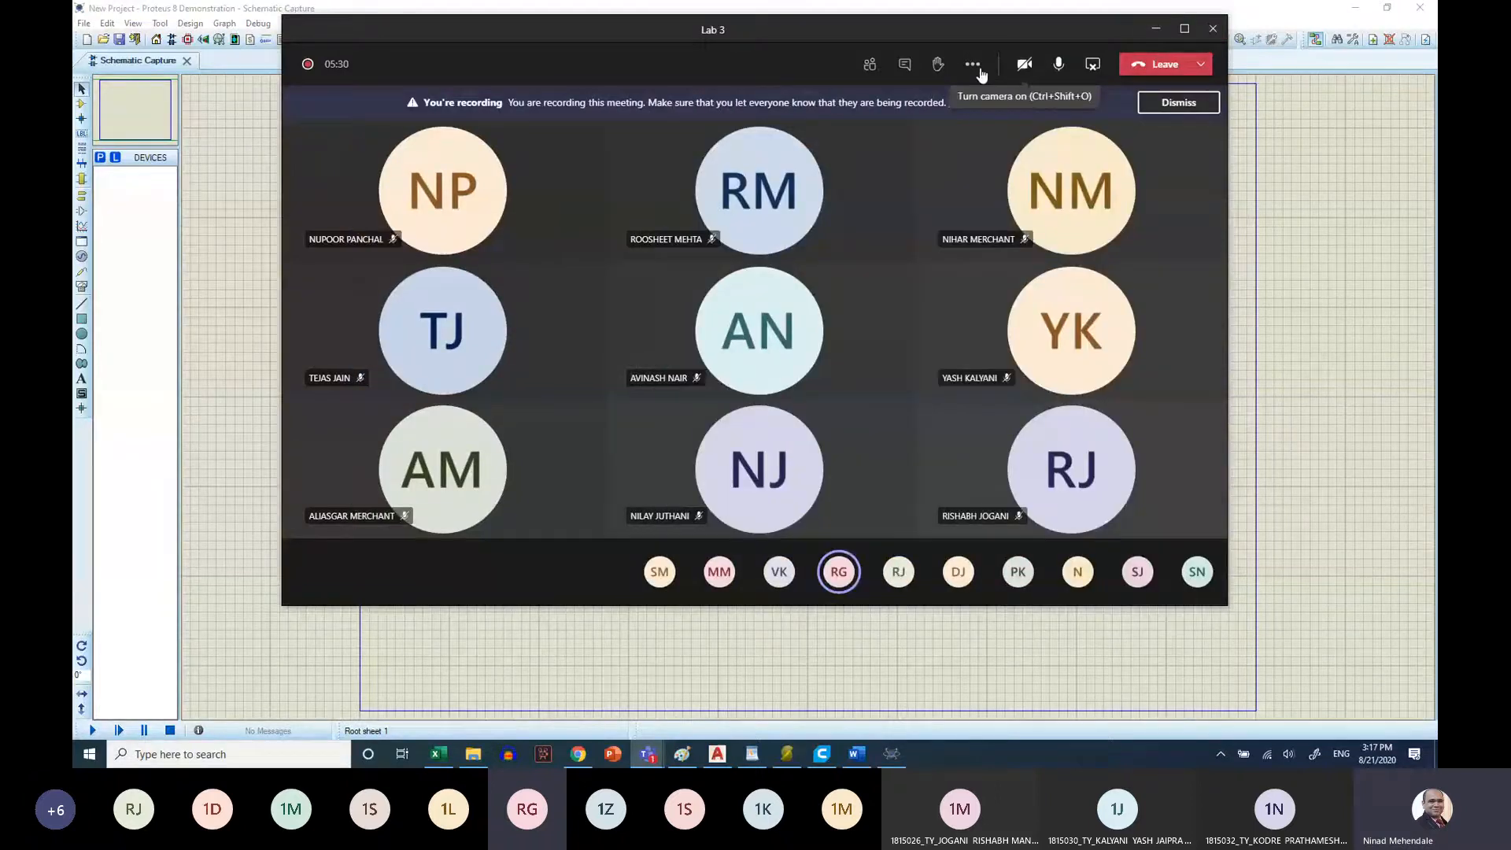
{"action": "left_click", "coordinate": [870, 65]}
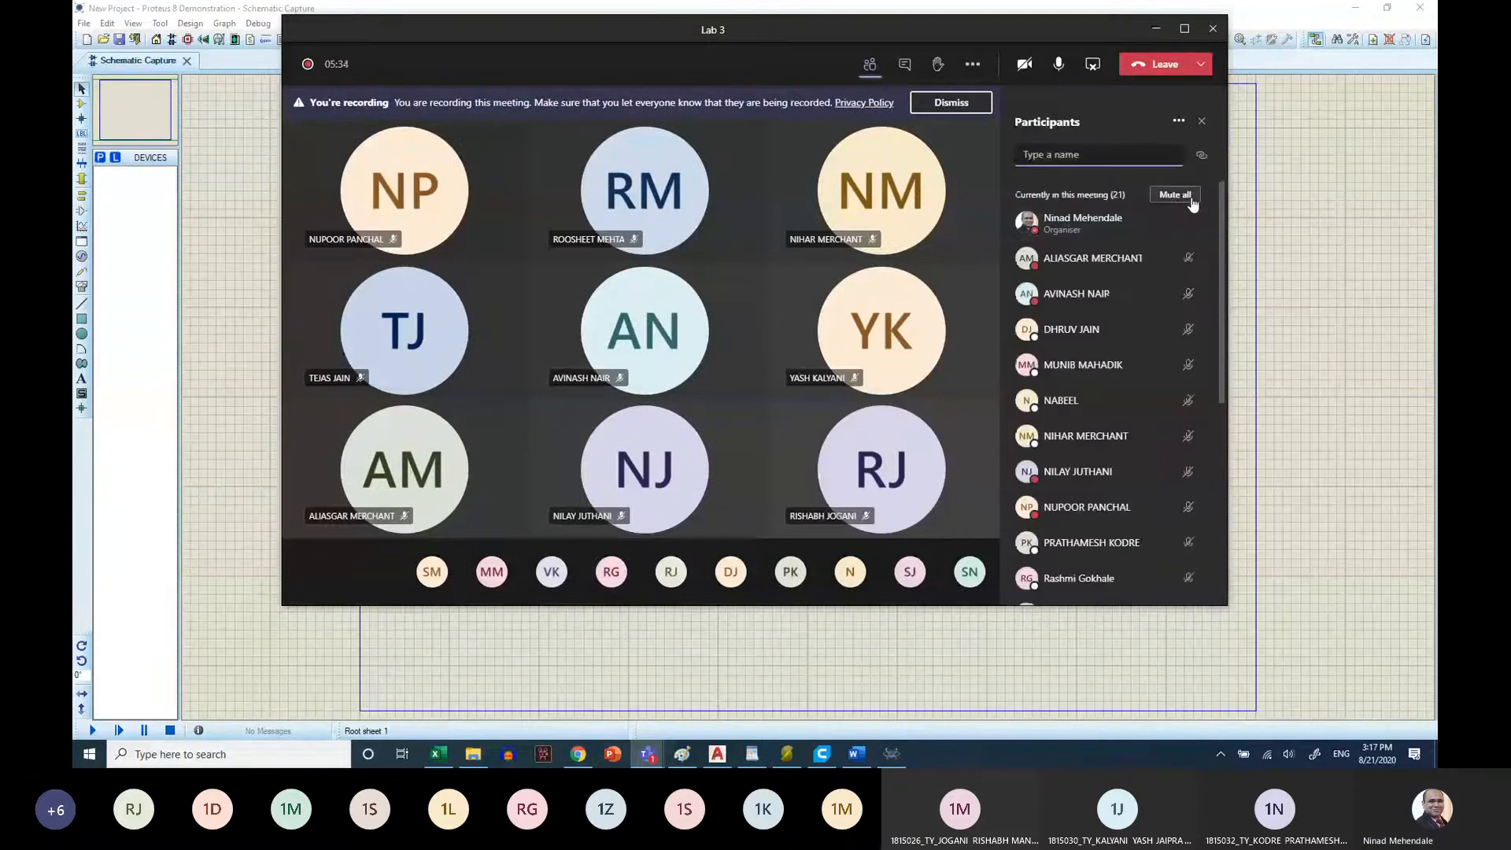
{"action": "left_click", "coordinate": [1190, 199]}
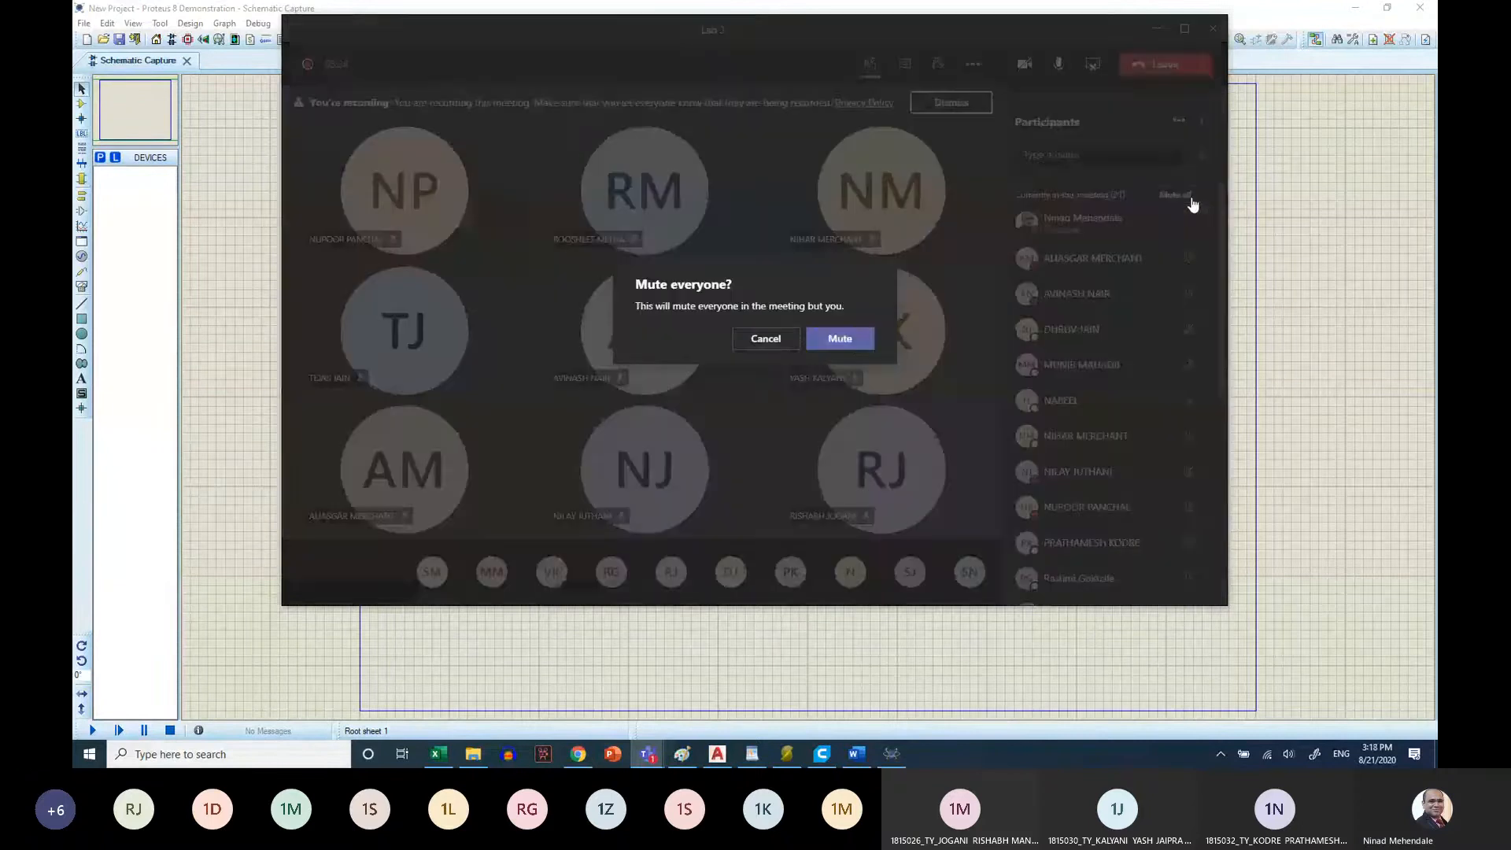
{"action": "left_click", "coordinate": [840, 340]}
{"action": "left_click", "coordinate": [1166, 28]}
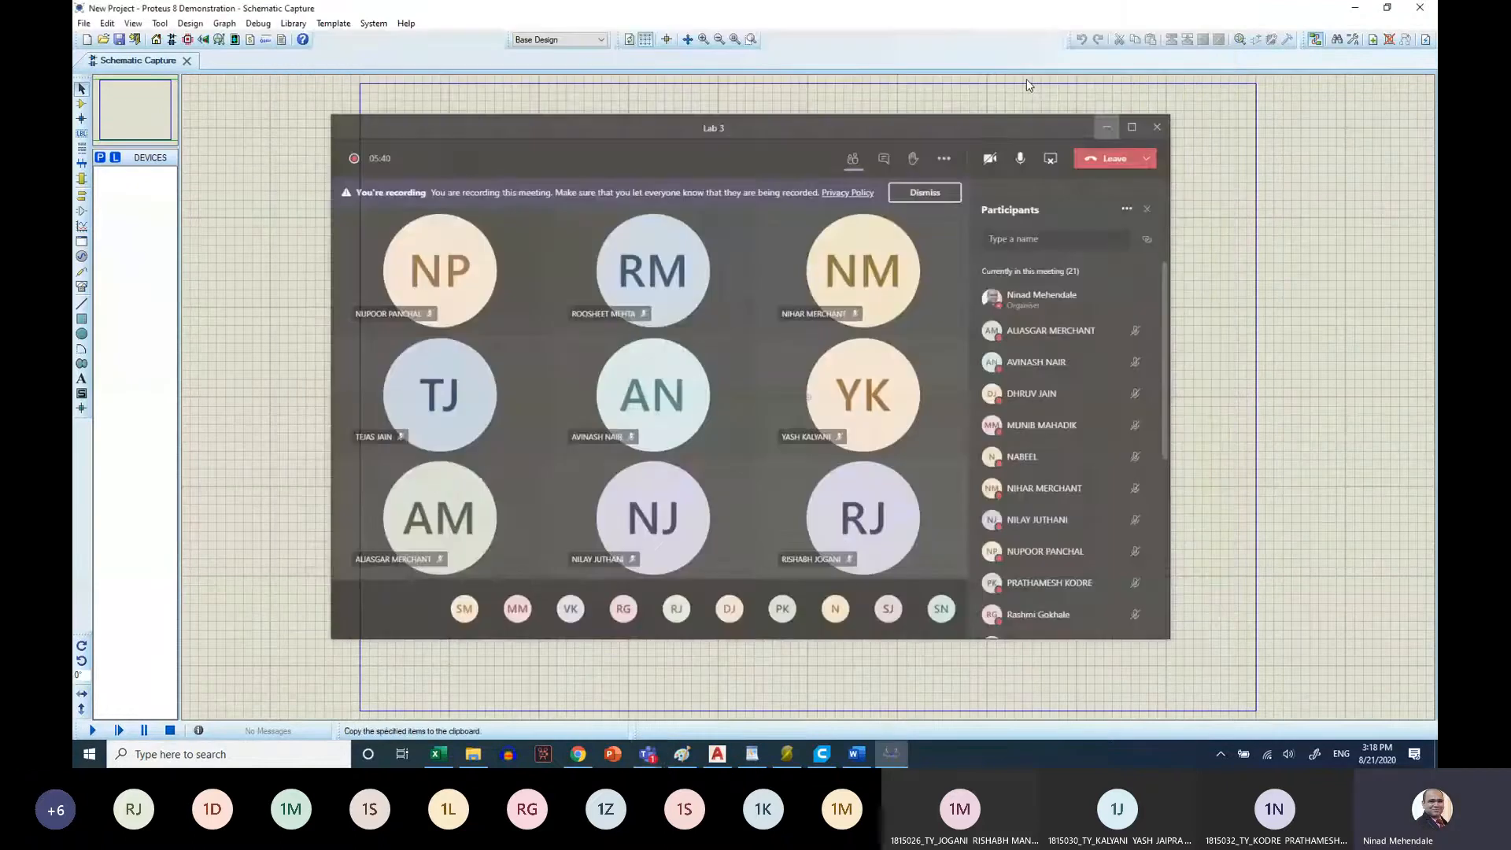
Find the 741 operational amplifier in the device library and place it at the centre of the schematic sheet
{"action": "left_click", "coordinate": [83, 25]}
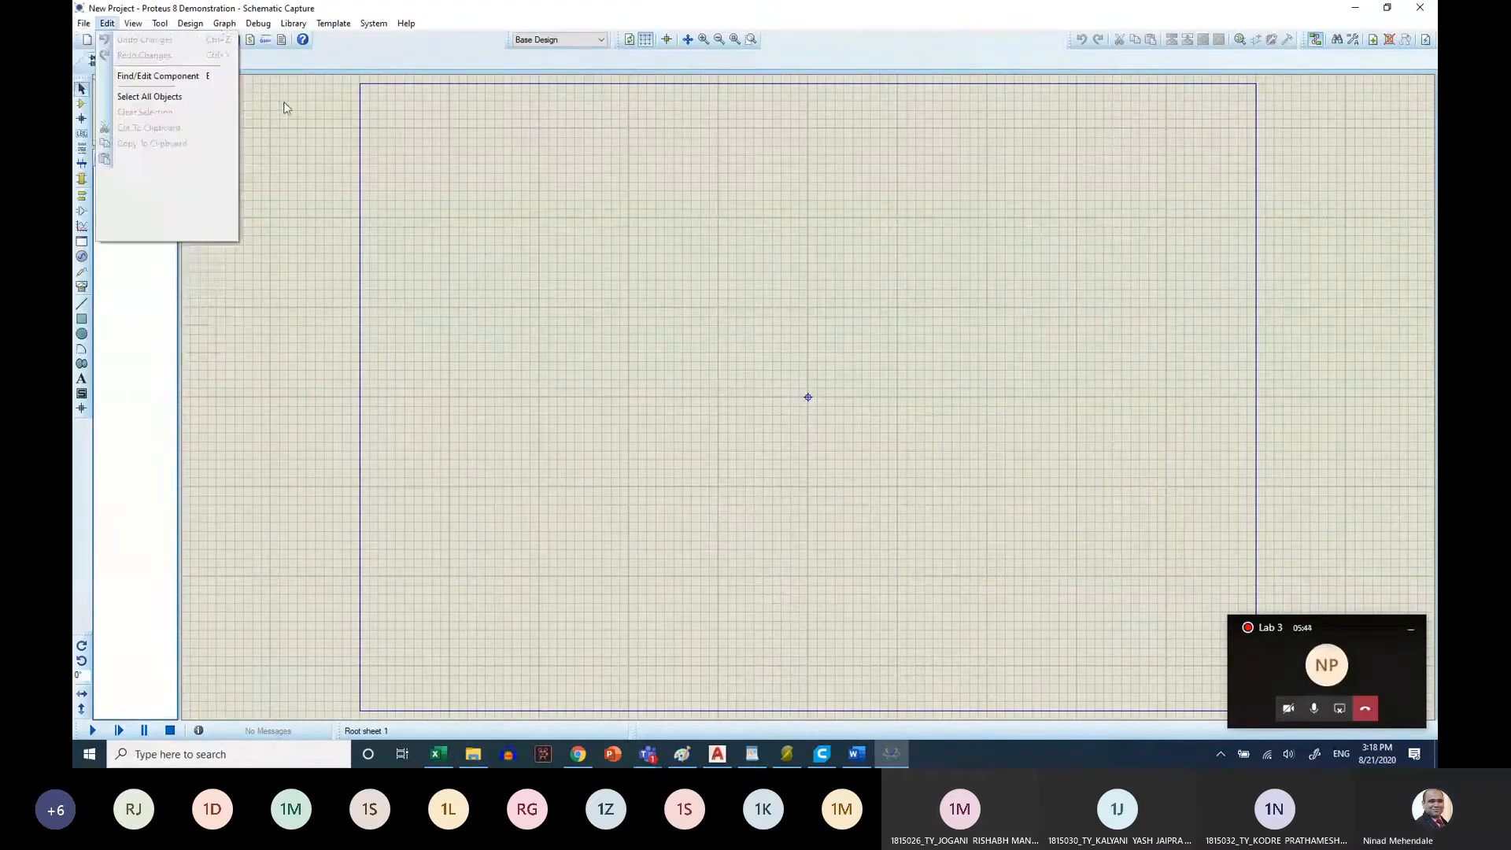
{"action": "left_click", "coordinate": [114, 348]}
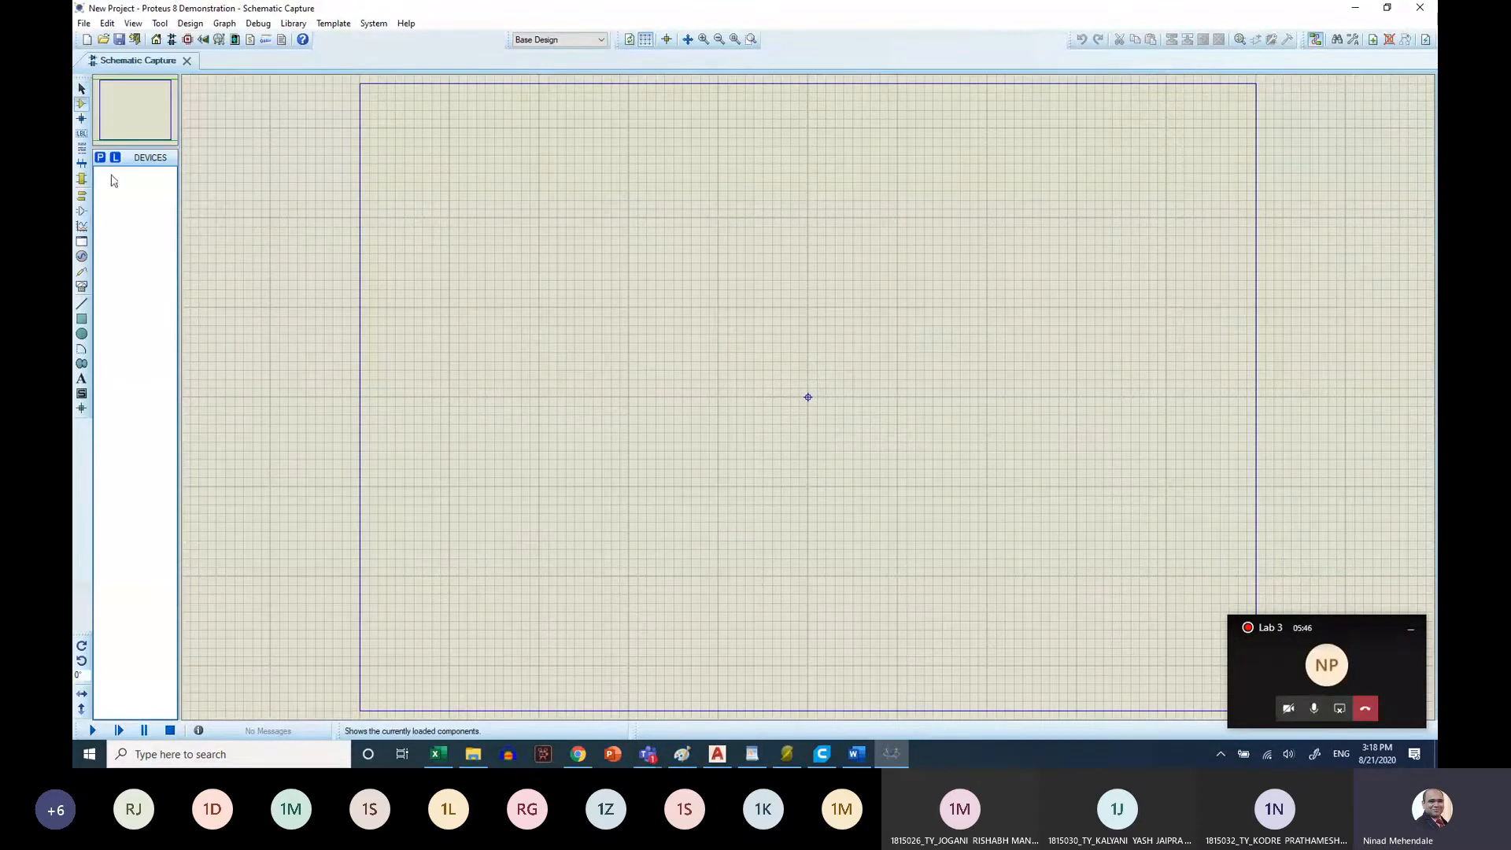
{"action": "left_click", "coordinate": [81, 105]}
{"action": "left_click", "coordinate": [101, 158]}
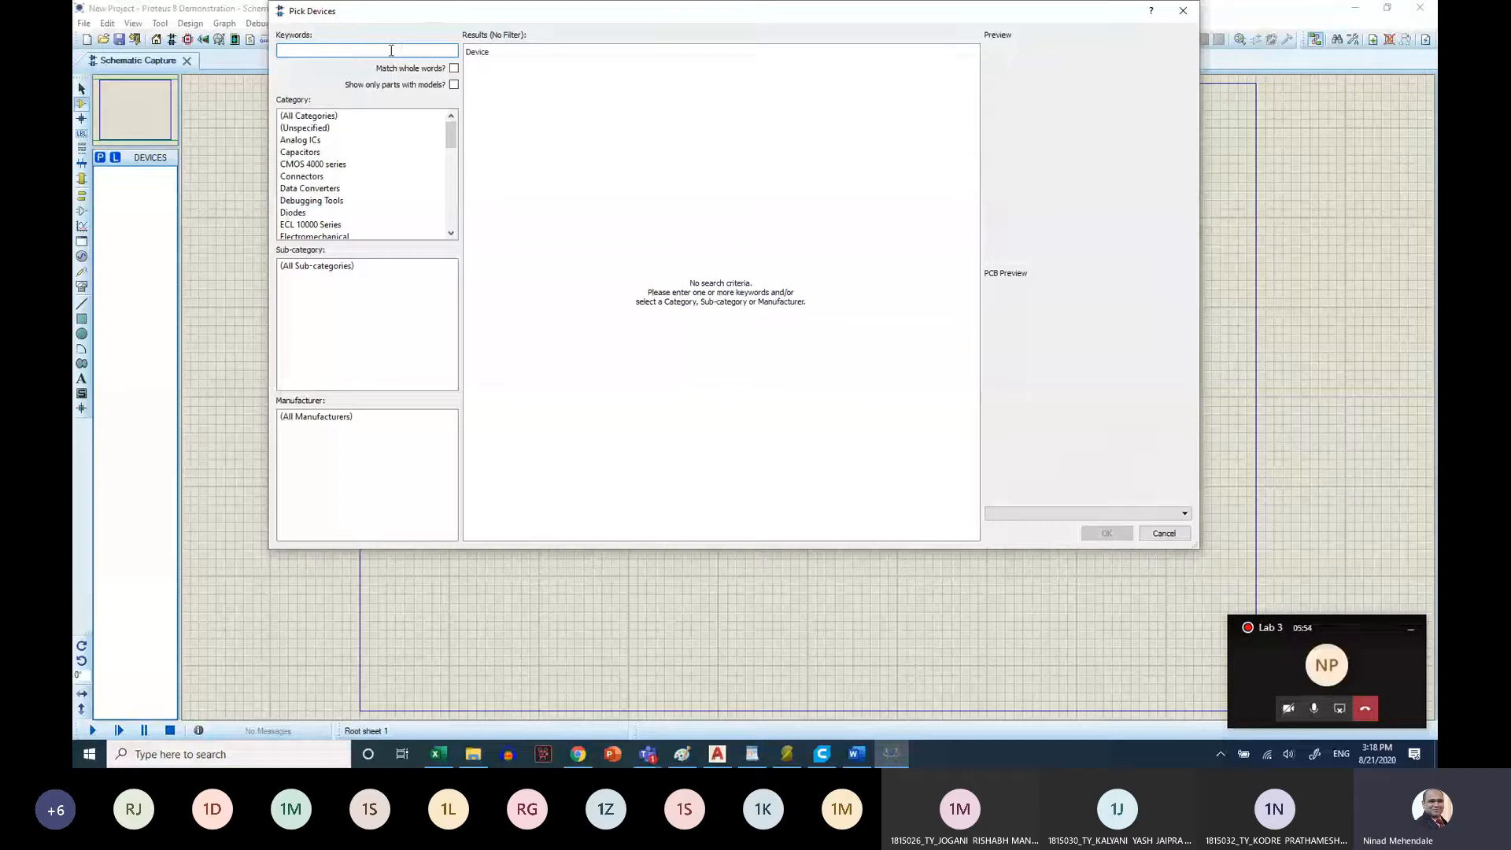
{"action": "type", "text": "741"}
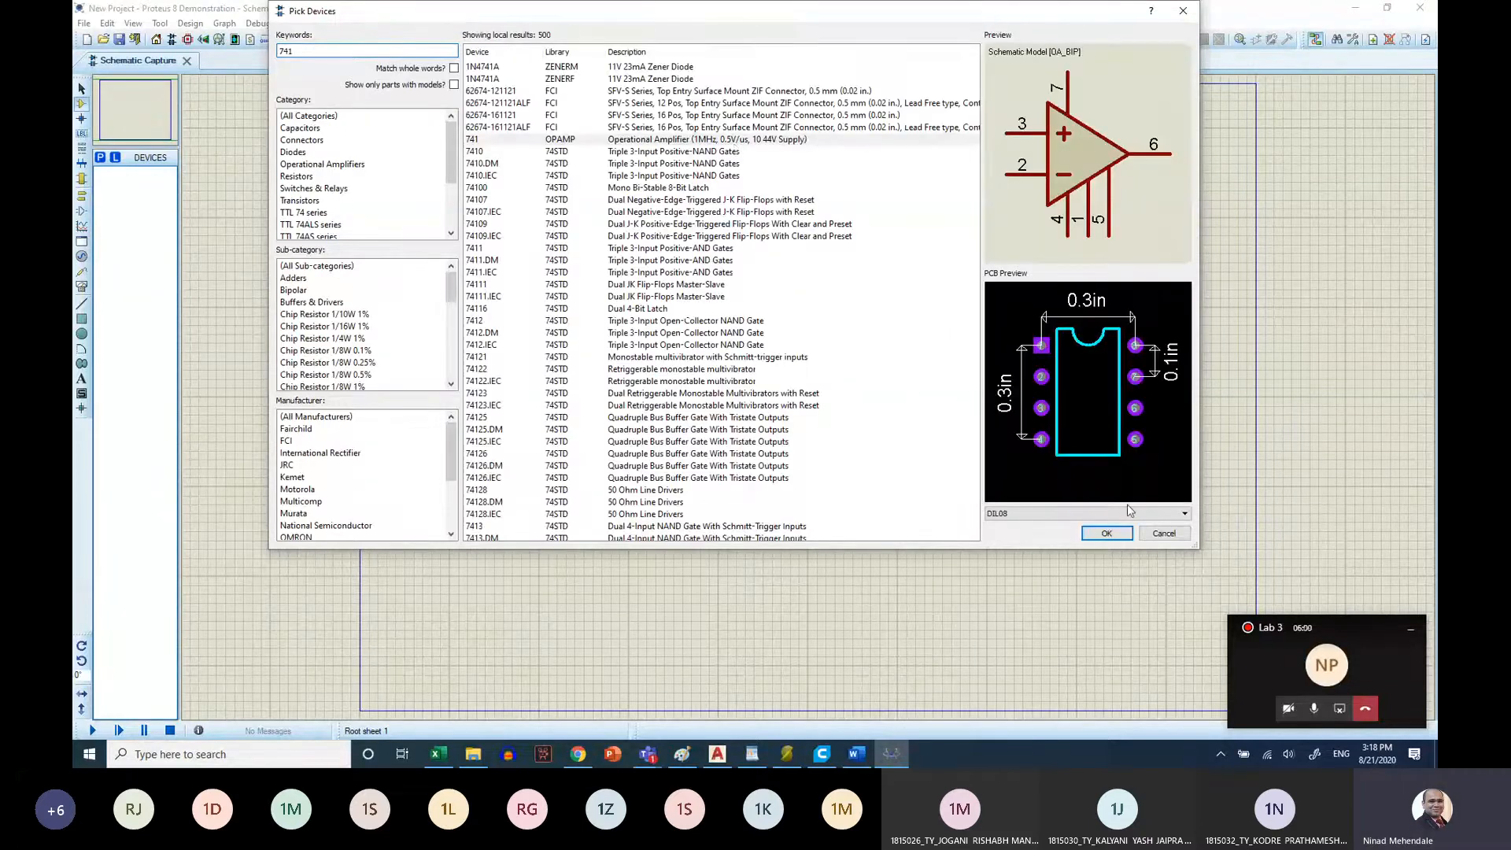
{"action": "left_click", "coordinate": [1108, 533]}
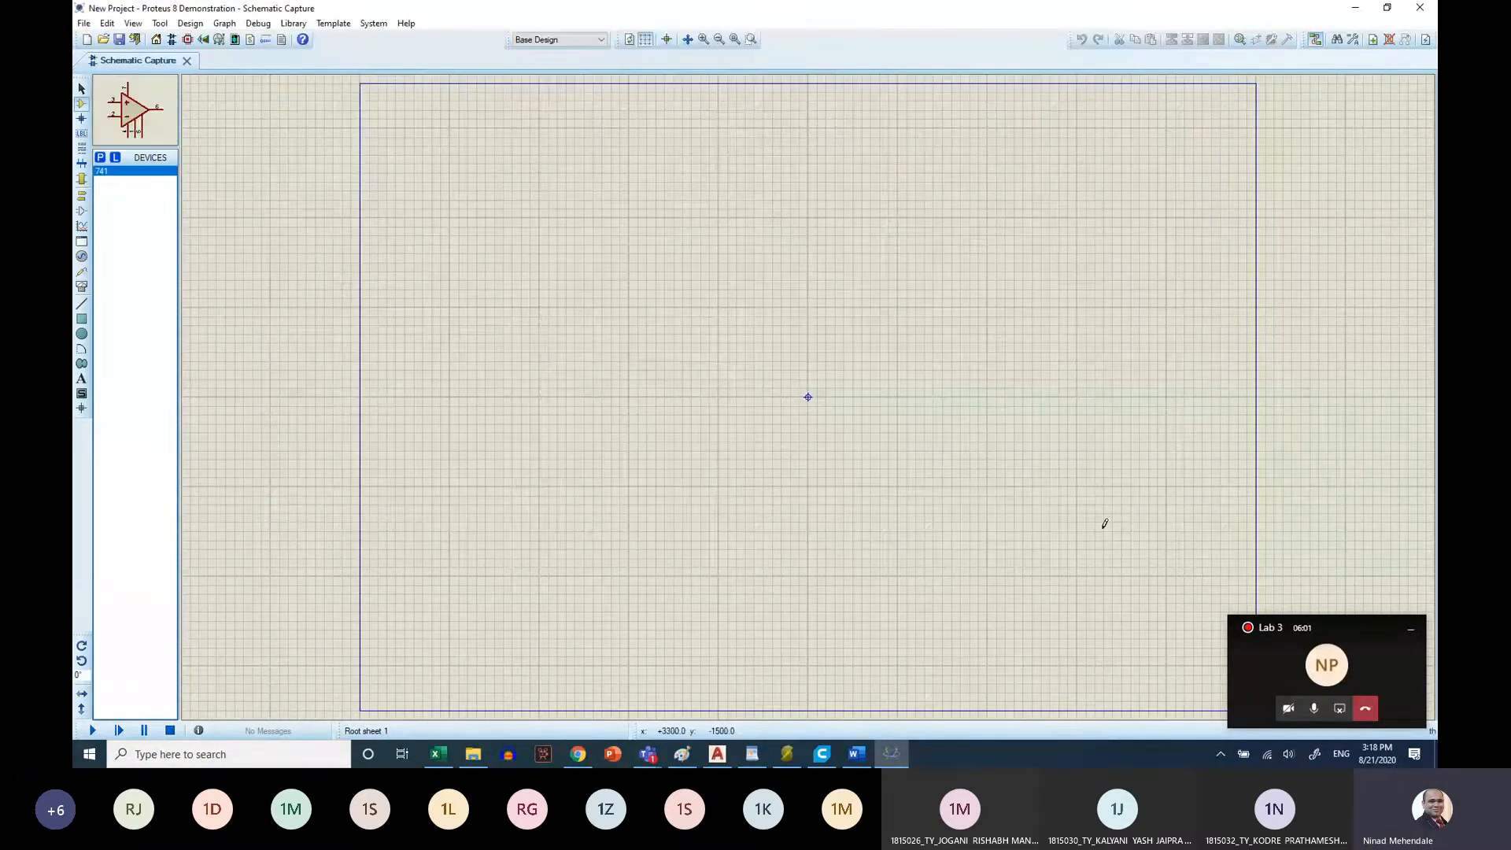
{"action": "left_click", "coordinate": [808, 398]}
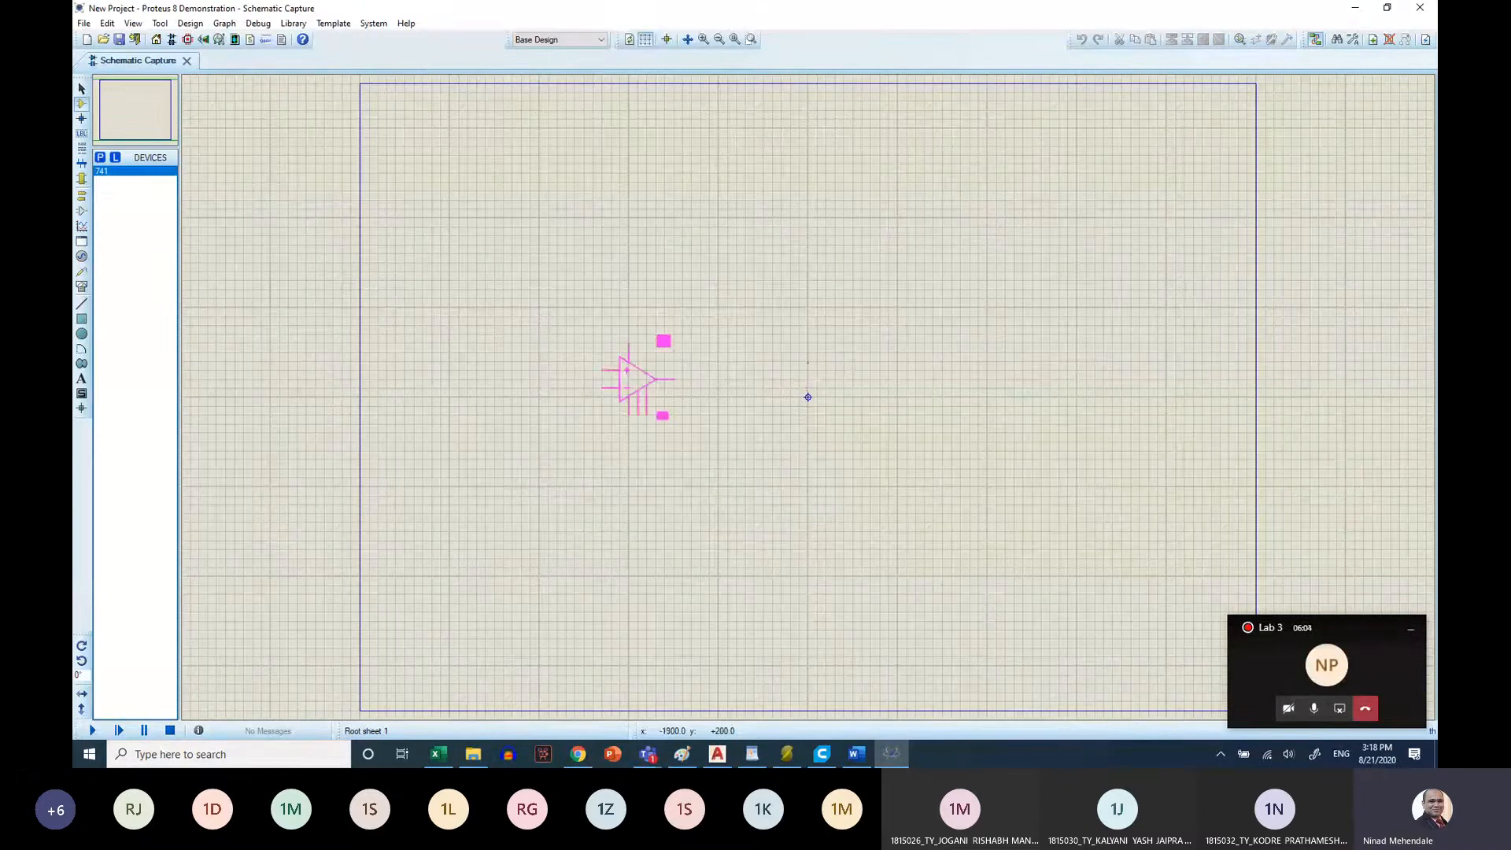
{"action": "left_click", "coordinate": [808, 398]}
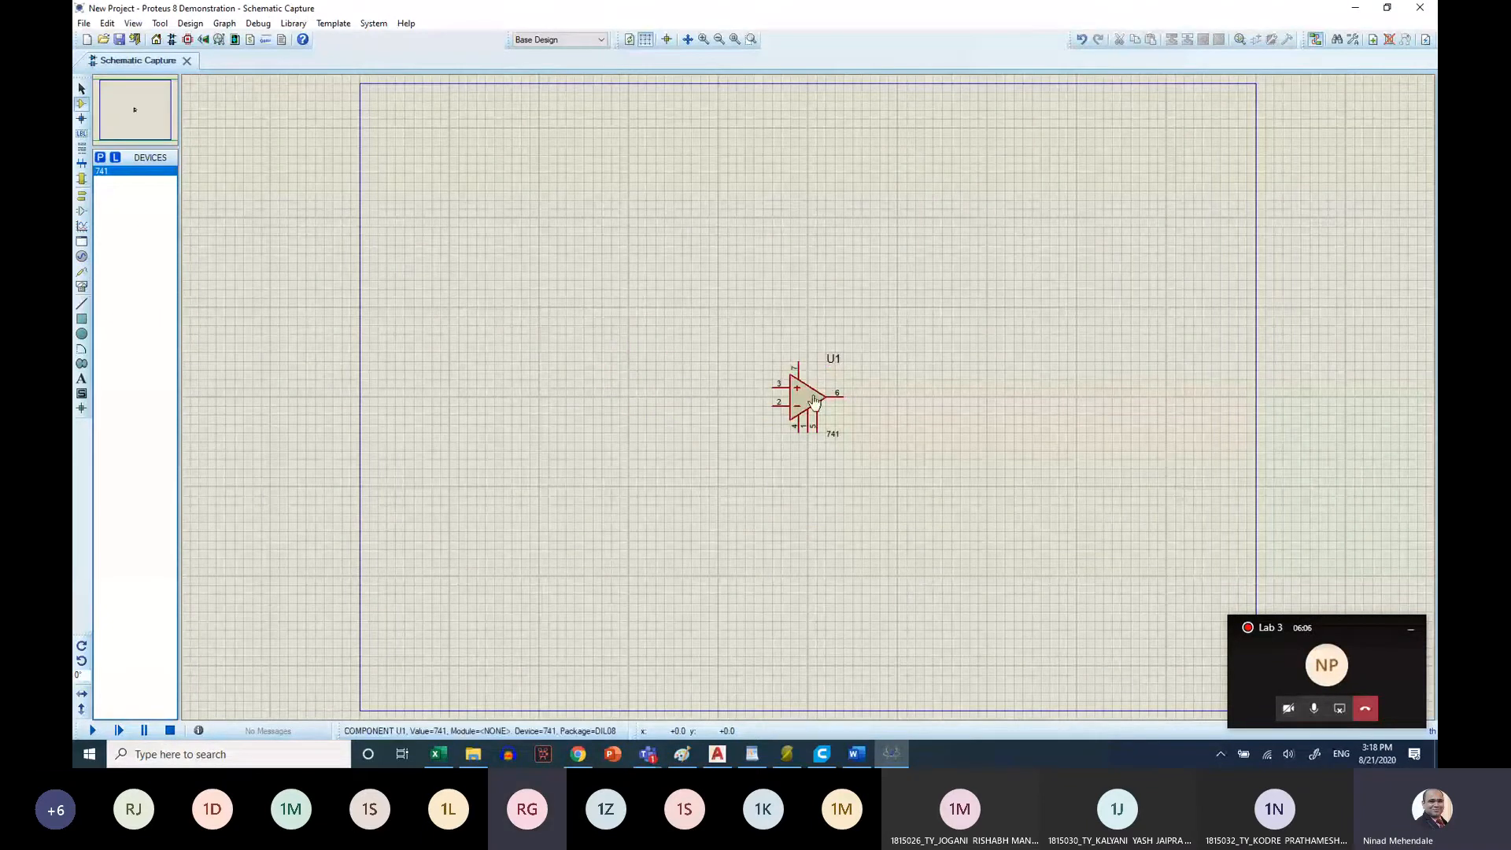
{"action": "scroll", "coordinate": [834, 386], "scroll_direction": "up", "scroll_amount": 4}
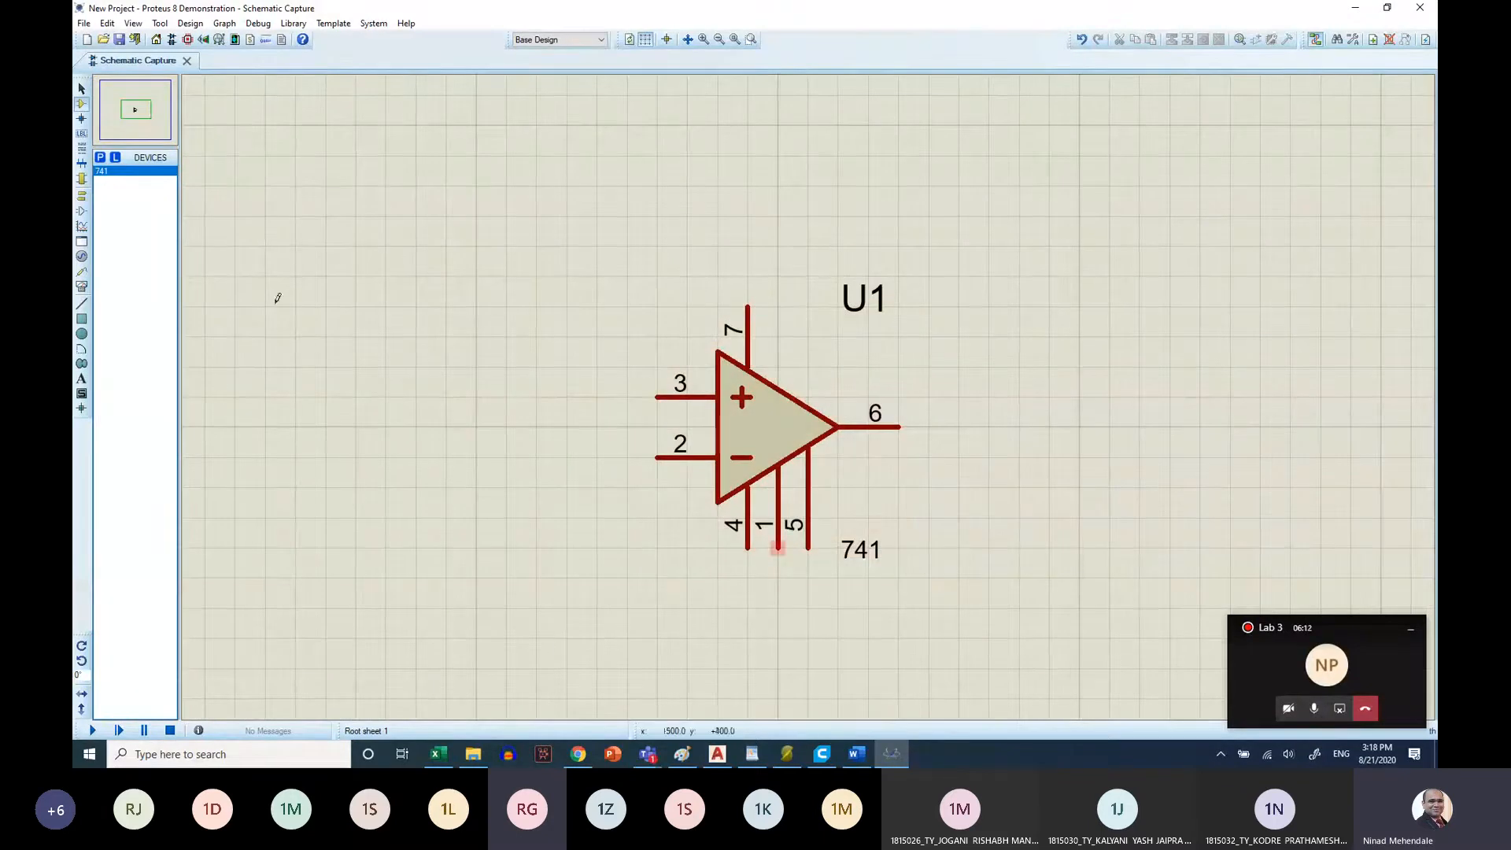
{"action": "left_click", "coordinate": [82, 105]}
Return to the Teams meeting, mute everyone again and check the microphone status down the participant list
{"action": "left_click", "coordinate": [647, 755]}
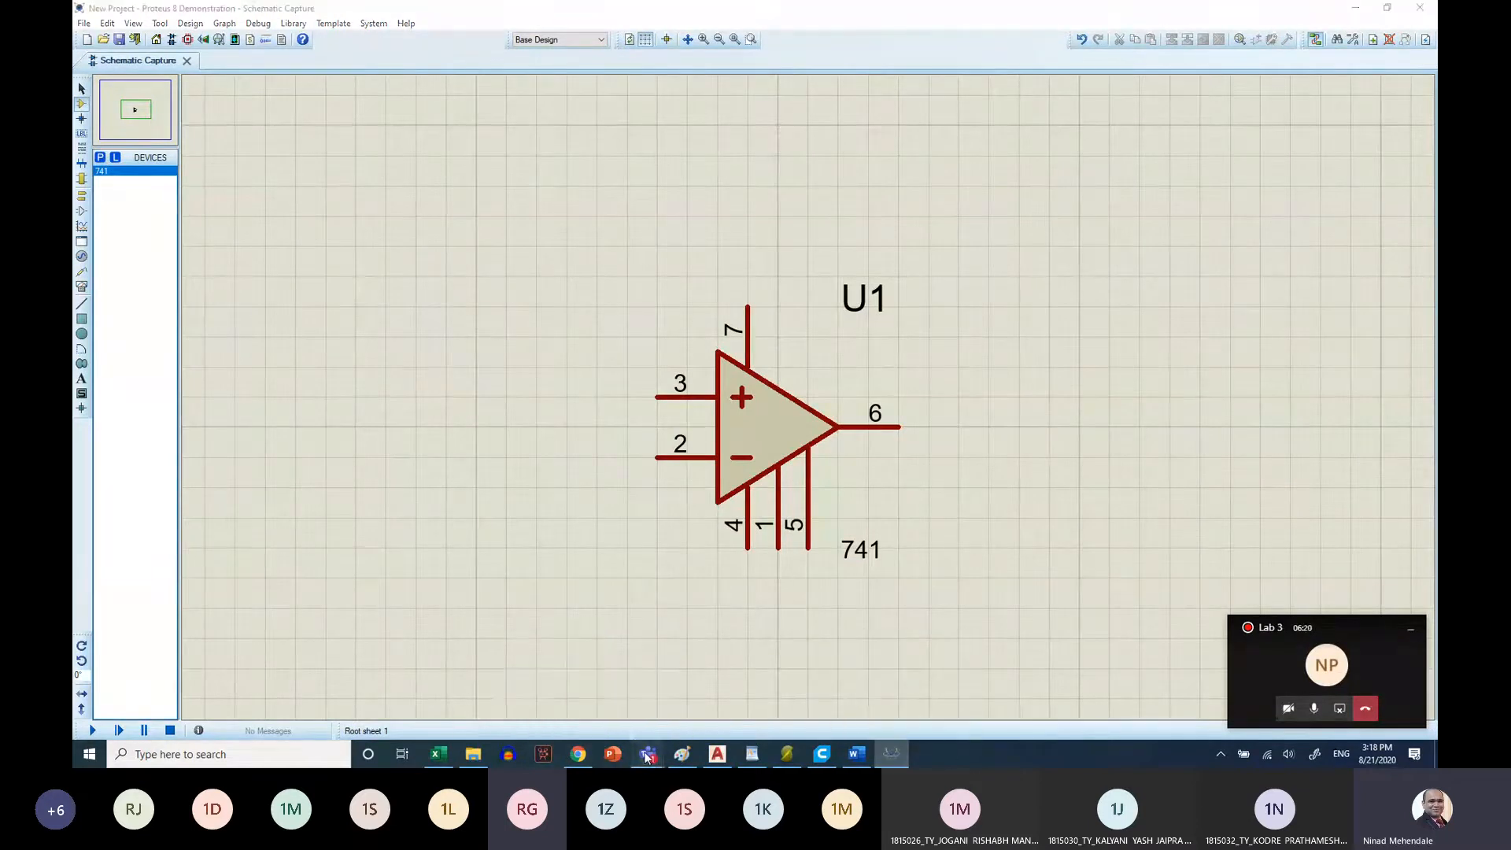
{"action": "mouse_move", "coordinate": [647, 756]}
{"action": "left_click", "coordinate": [624, 669]}
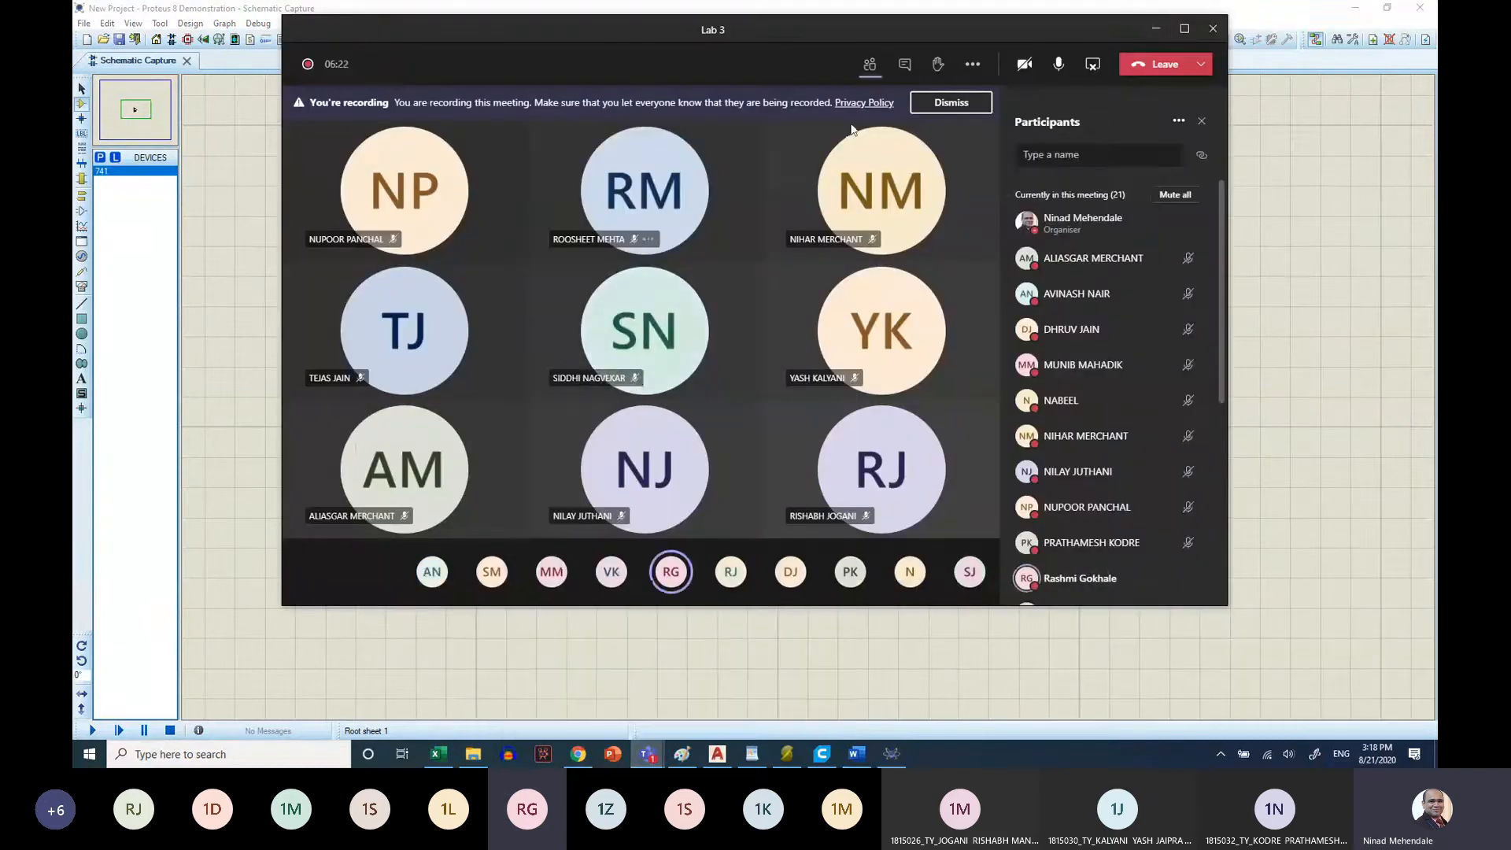
{"action": "left_click", "coordinate": [1175, 195]}
{"action": "left_click", "coordinate": [864, 330]}
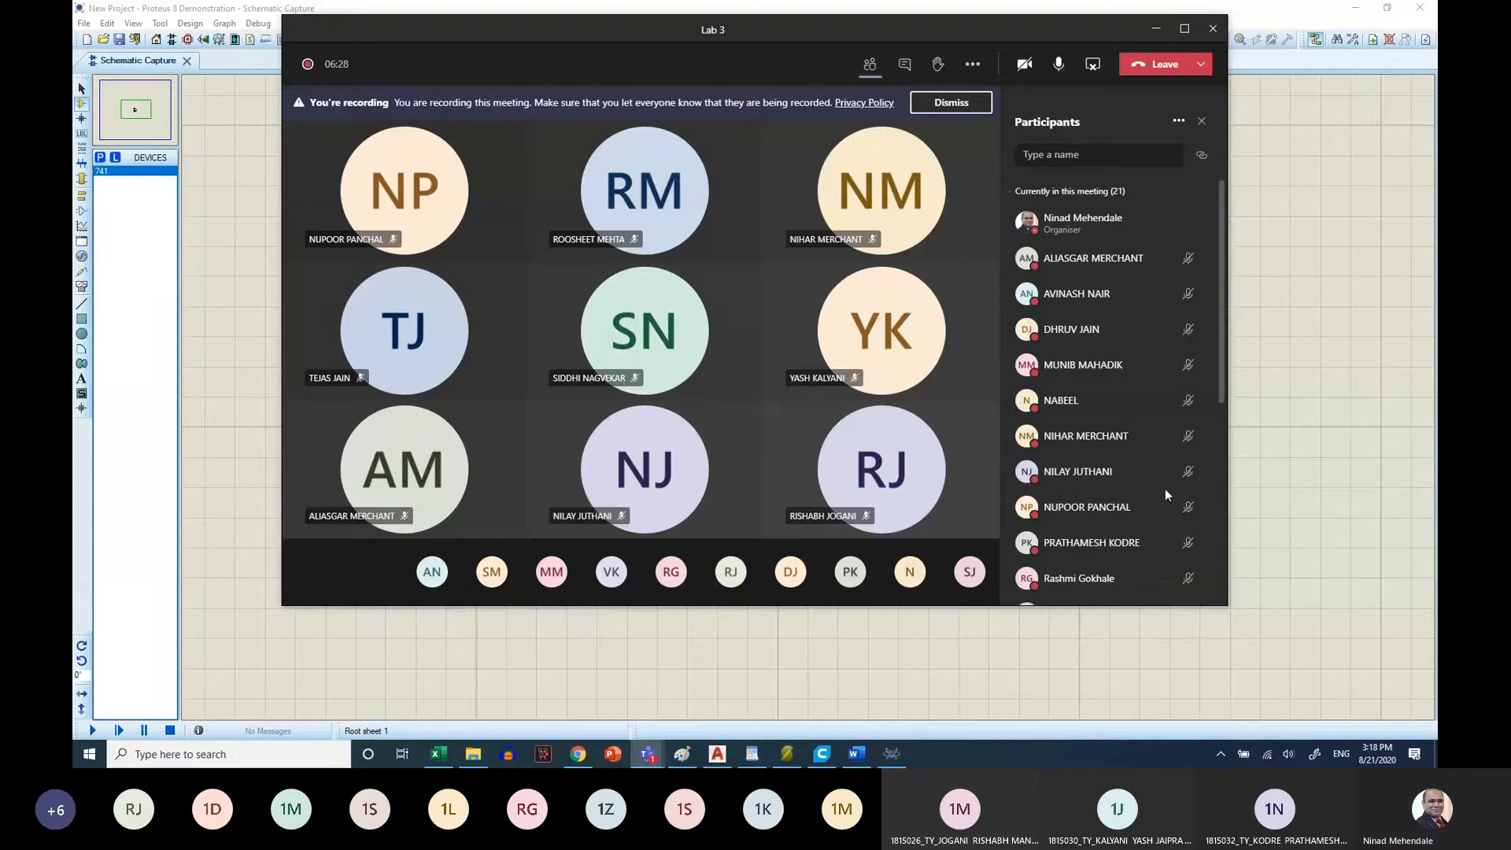
{"action": "scroll", "coordinate": [1165, 494], "scroll_direction": "down", "scroll_amount": 5}
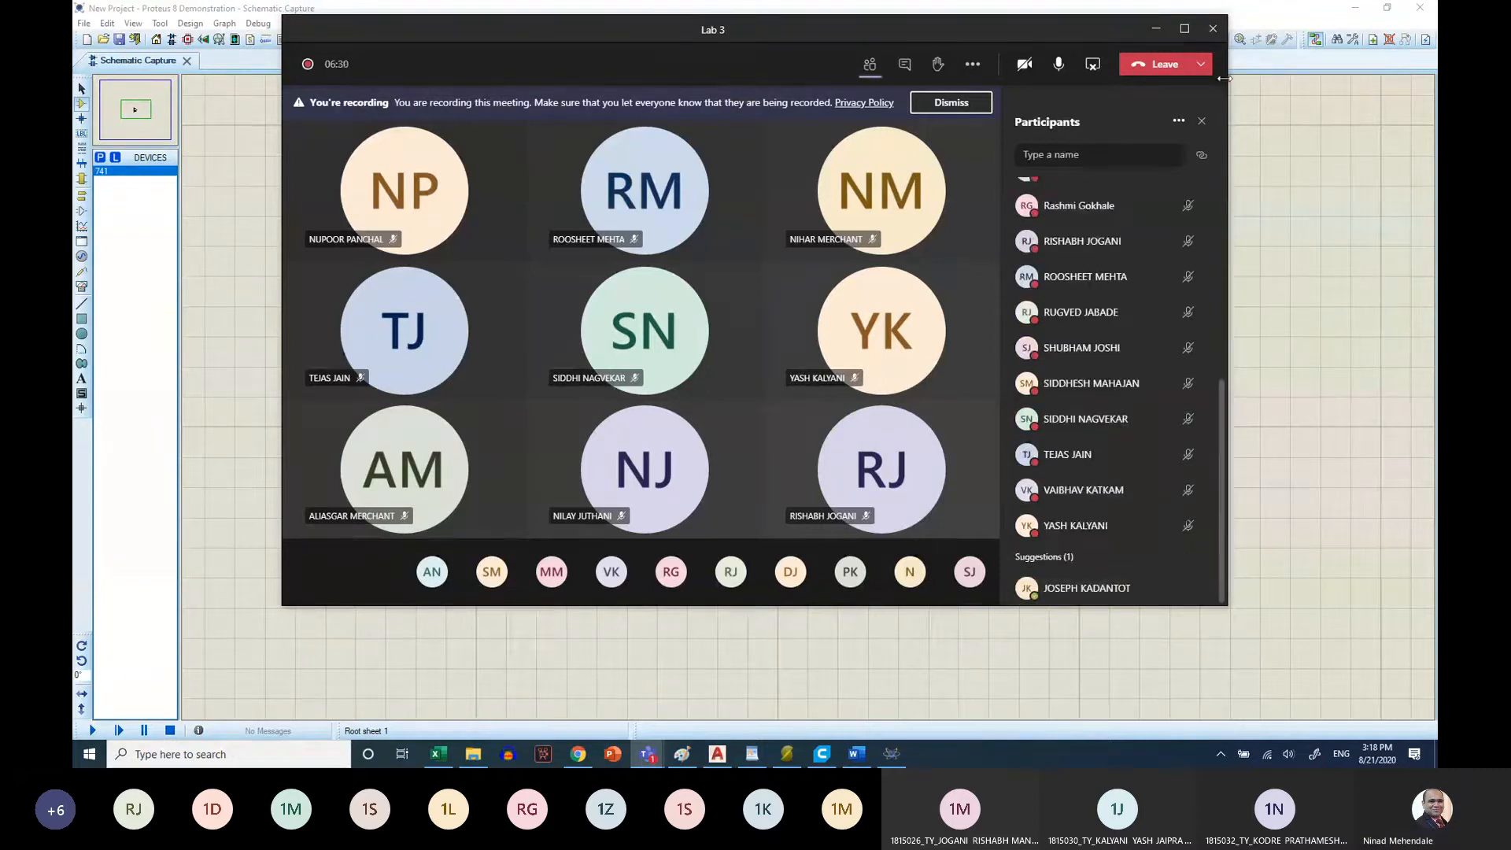
{"action": "left_click", "coordinate": [1156, 29]}
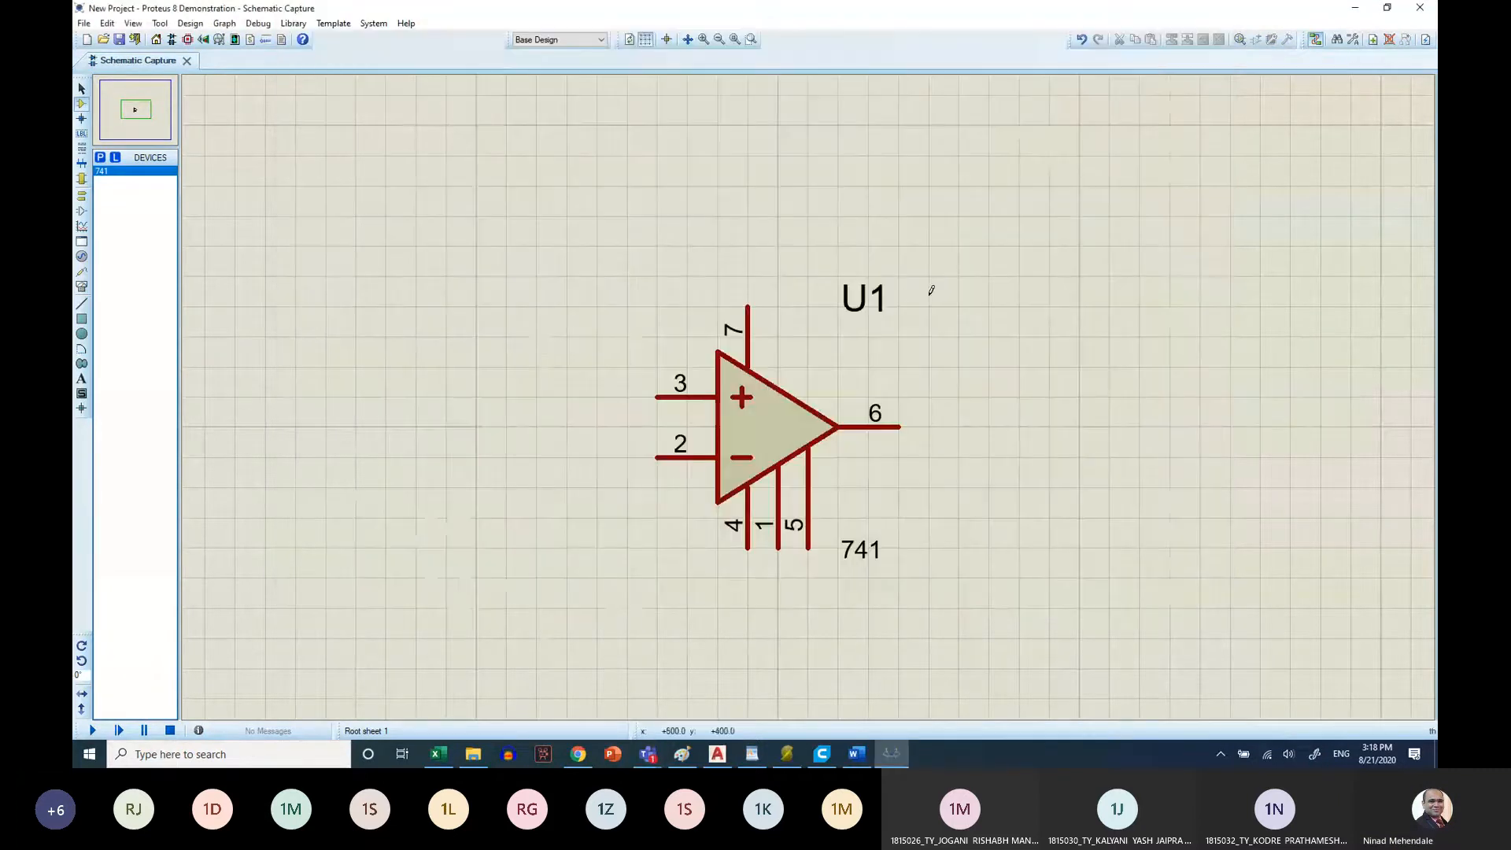
Pick the BATTERY DC voltage source from the ACTIVE library and place one above and one below the op-amp's inputs
{"action": "left_click", "coordinate": [100, 158]}
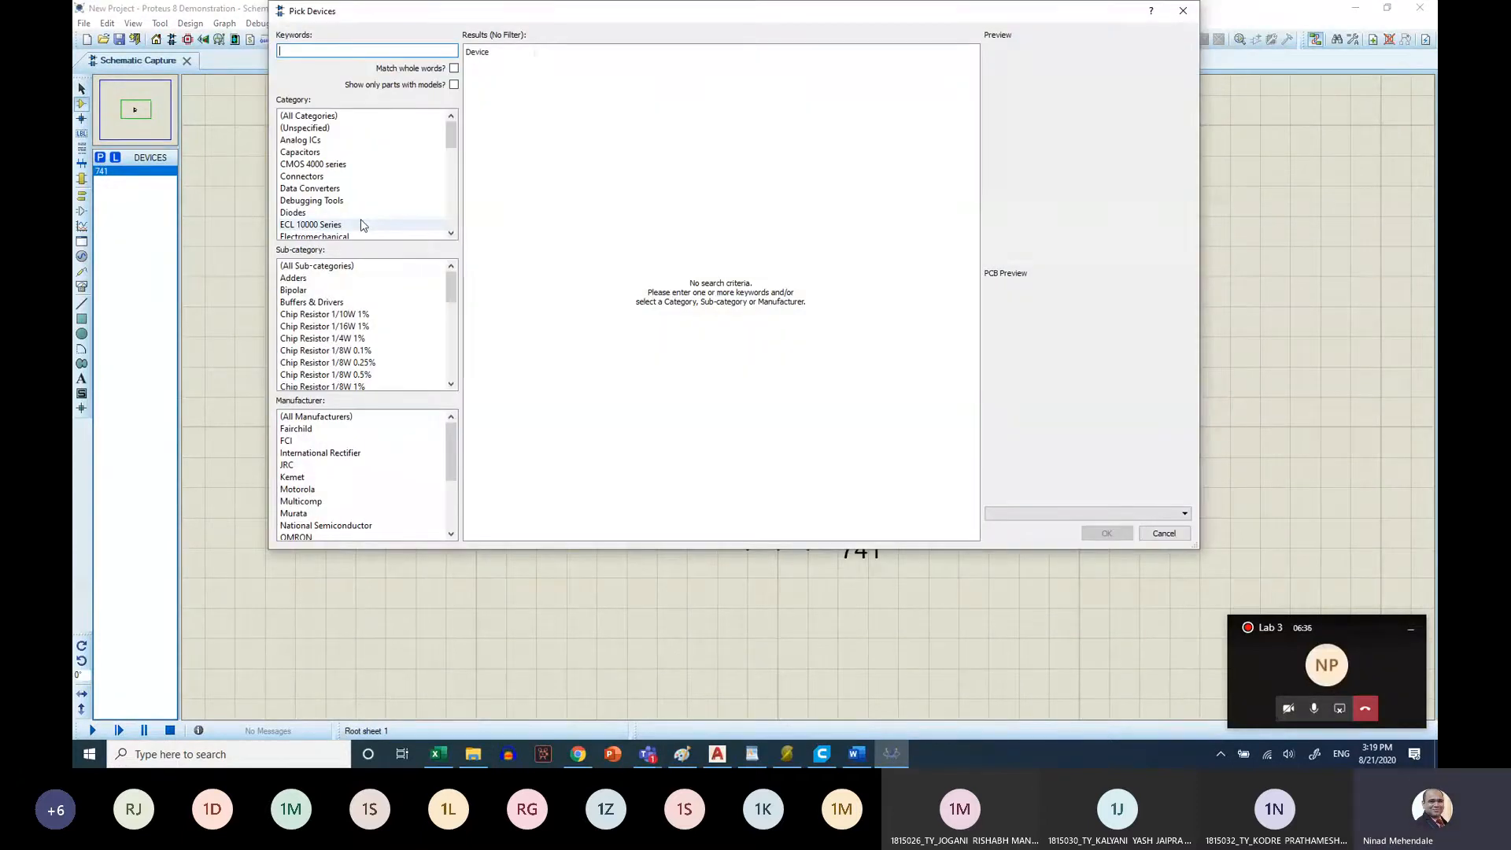
{"action": "type", "text": "batt"}
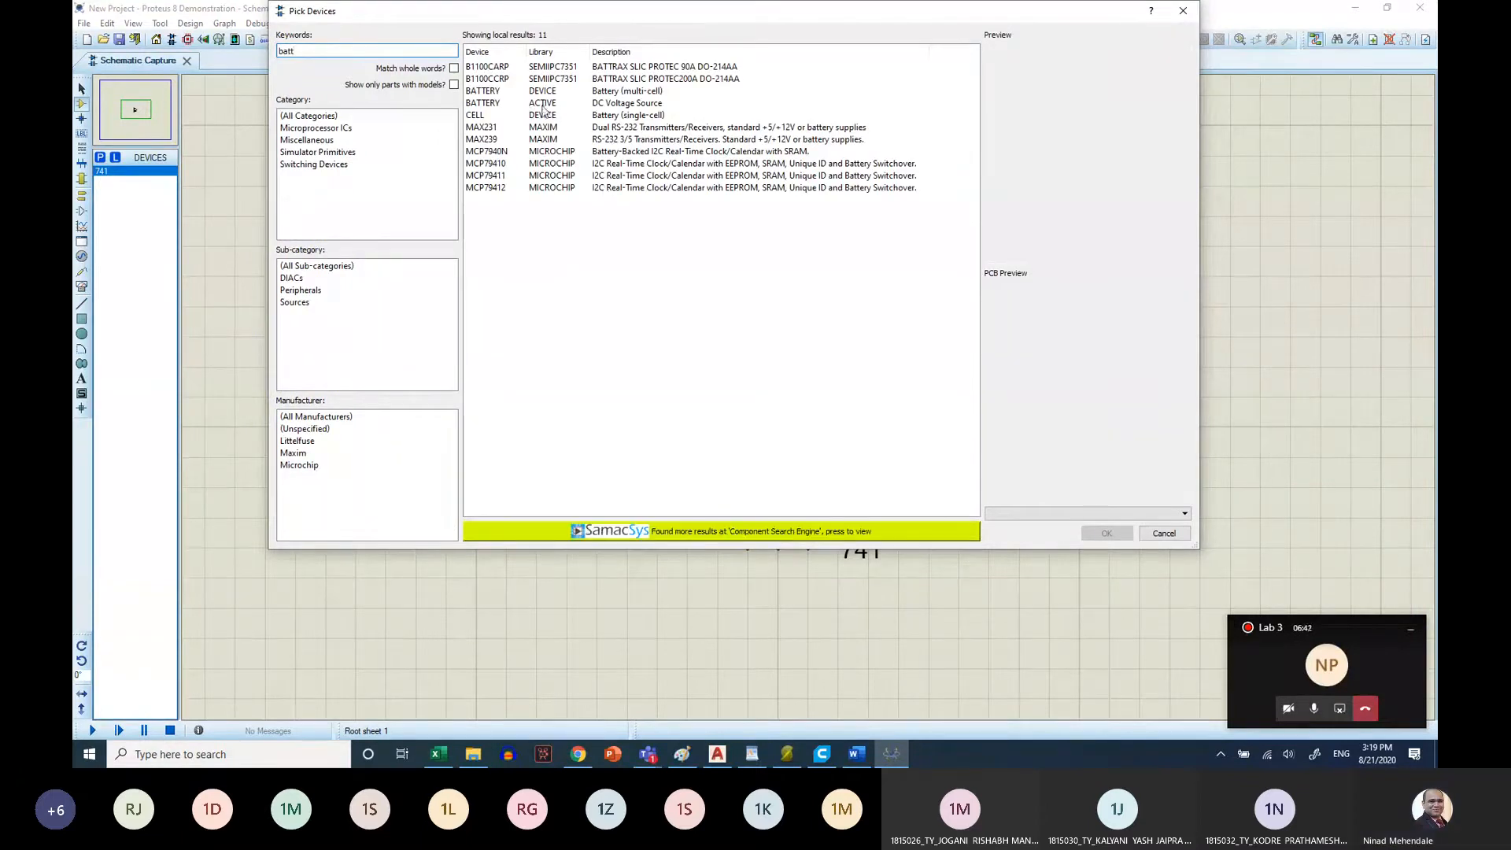
{"action": "left_click", "coordinate": [543, 105]}
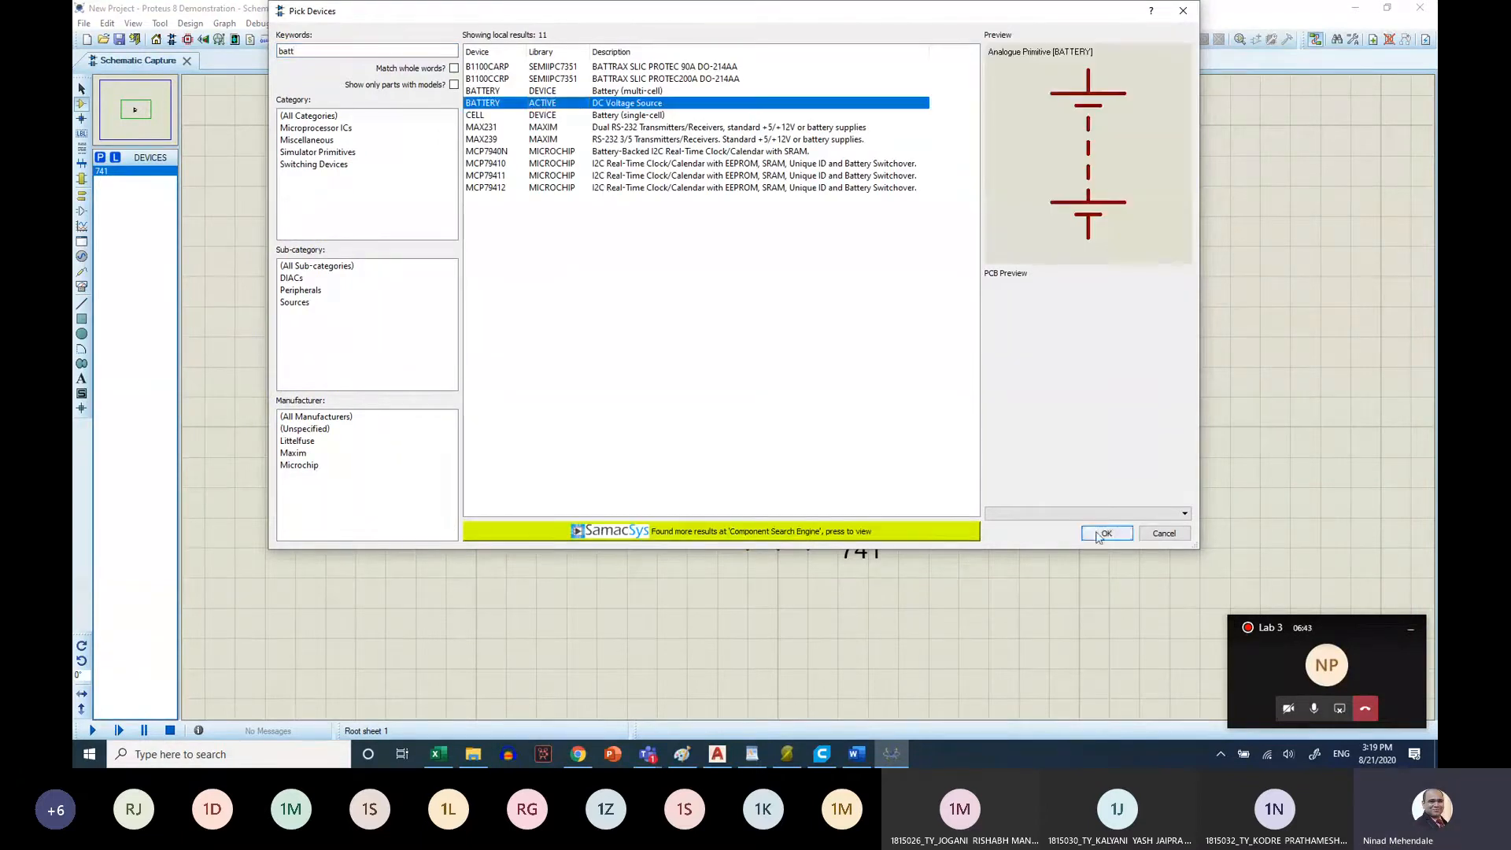
{"action": "left_click", "coordinate": [1102, 532]}
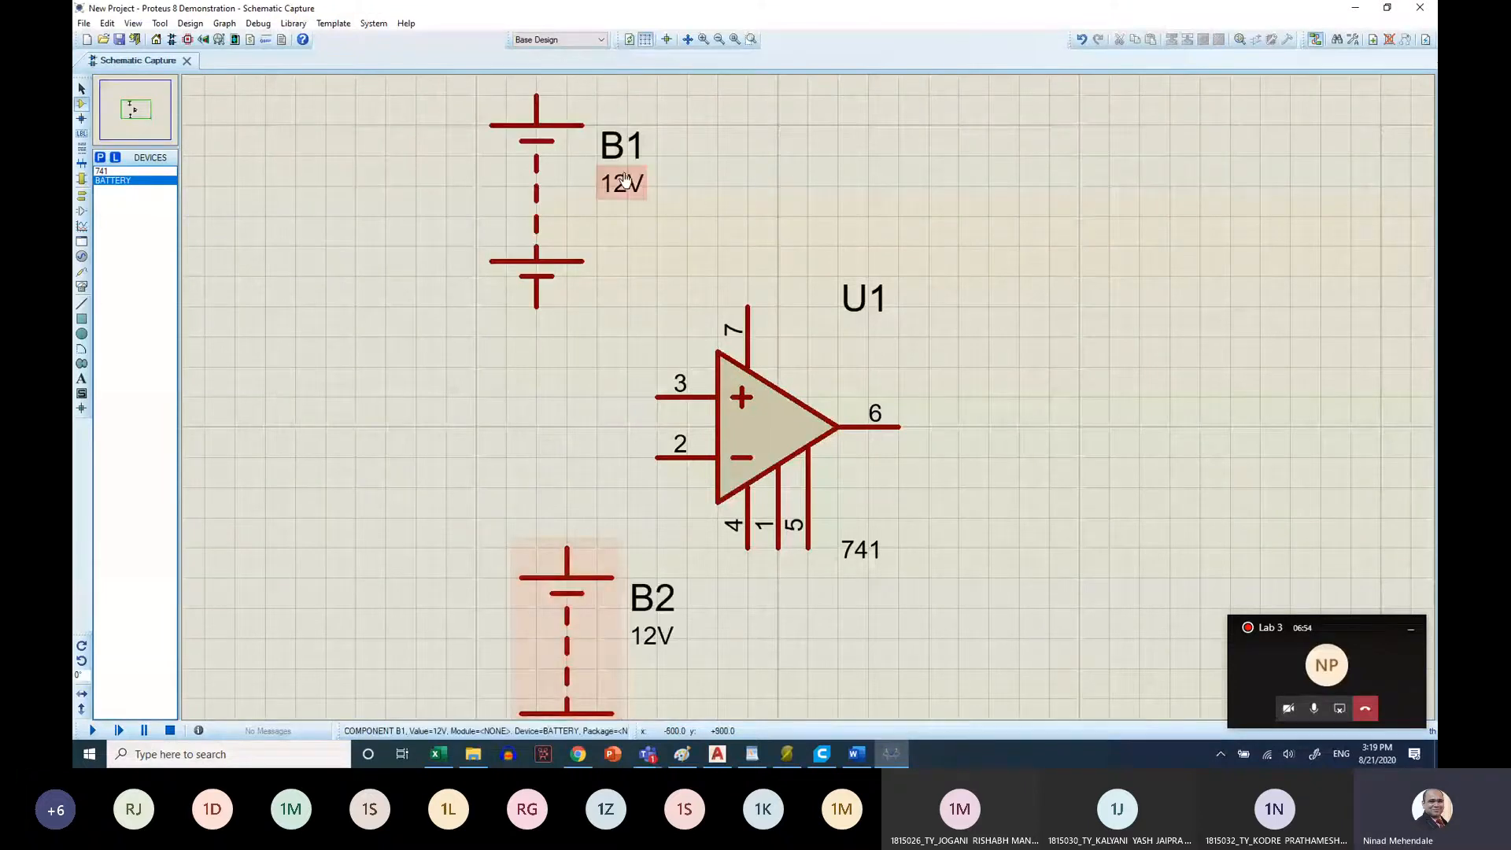
Set the value of battery B1 to 15V
{"action": "left_click", "coordinate": [624, 179]}
{"action": "double_click", "coordinate": [624, 180]}
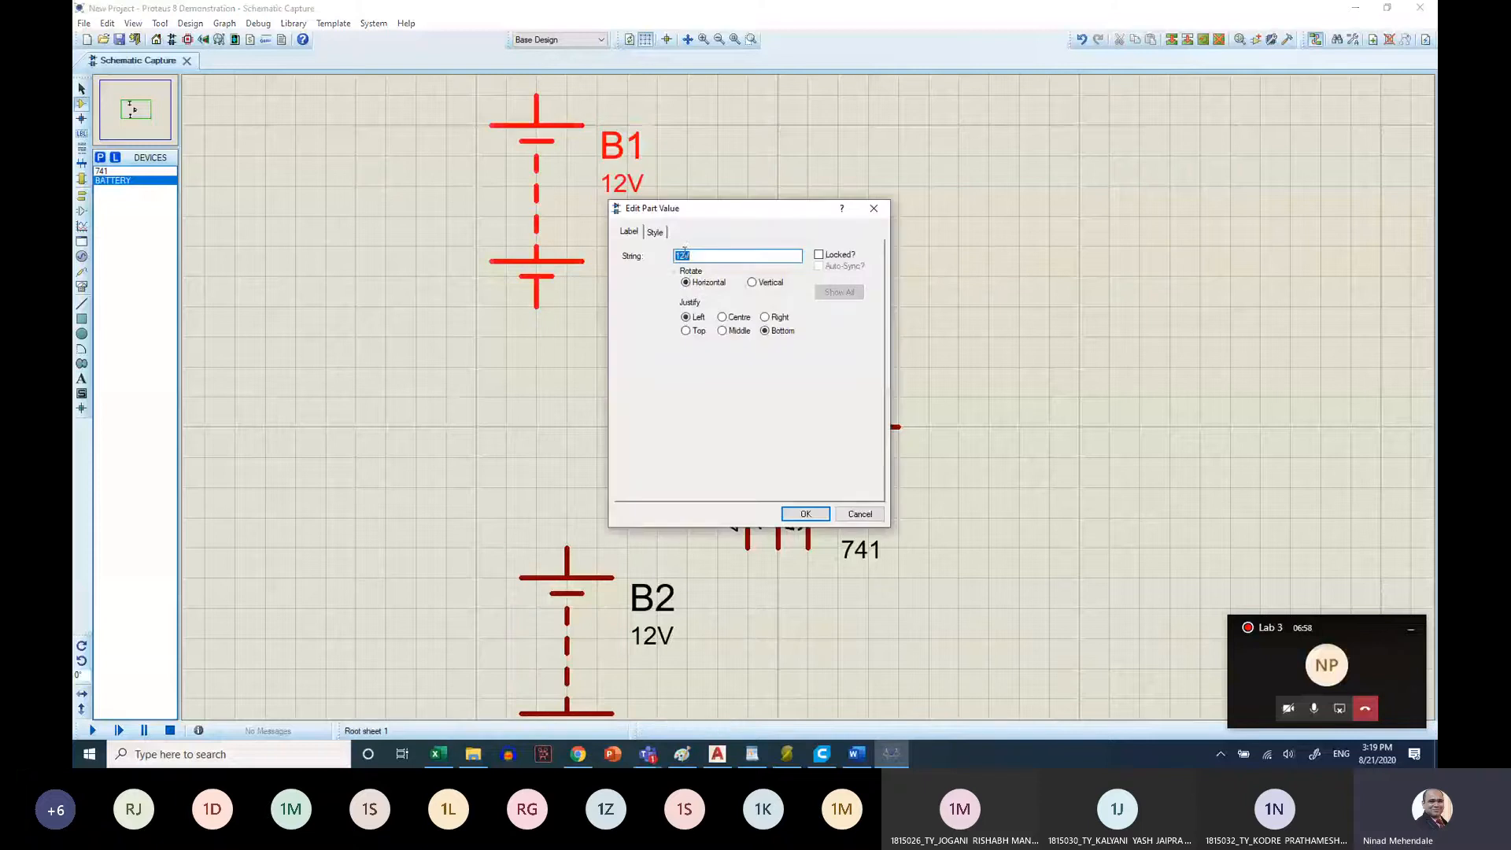
{"action": "type", "text": "15V"}
{"action": "key", "text": "Return"}
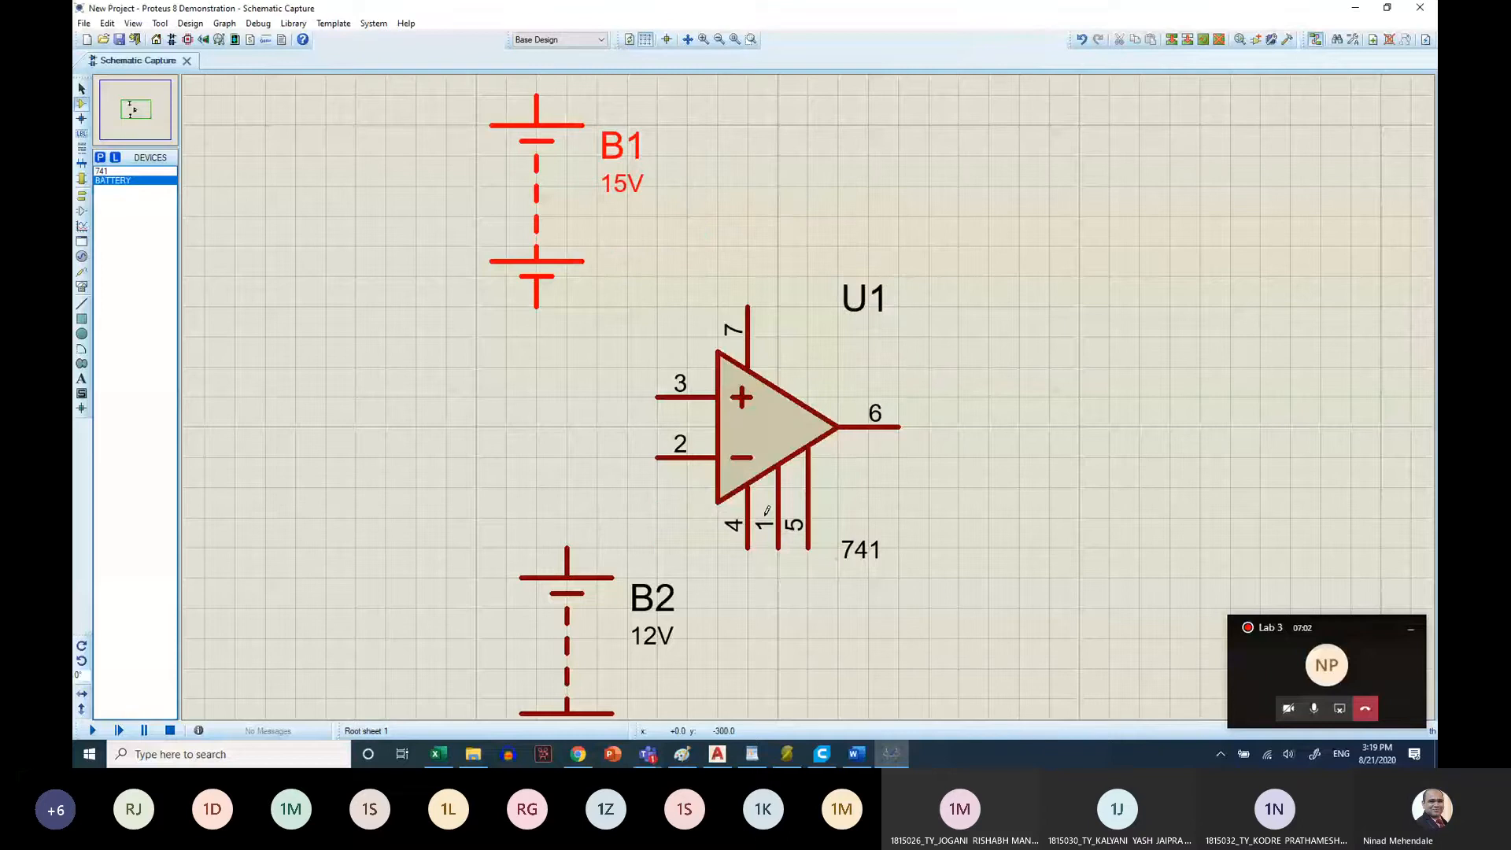
Set the value of battery B2, below the op-amp's inputs, to 15V
{"action": "scroll", "coordinate": [767, 510], "scroll_direction": "down", "scroll_amount": 2}
{"action": "left_click", "coordinate": [764, 376]}
{"action": "double_click", "coordinate": [764, 376]}
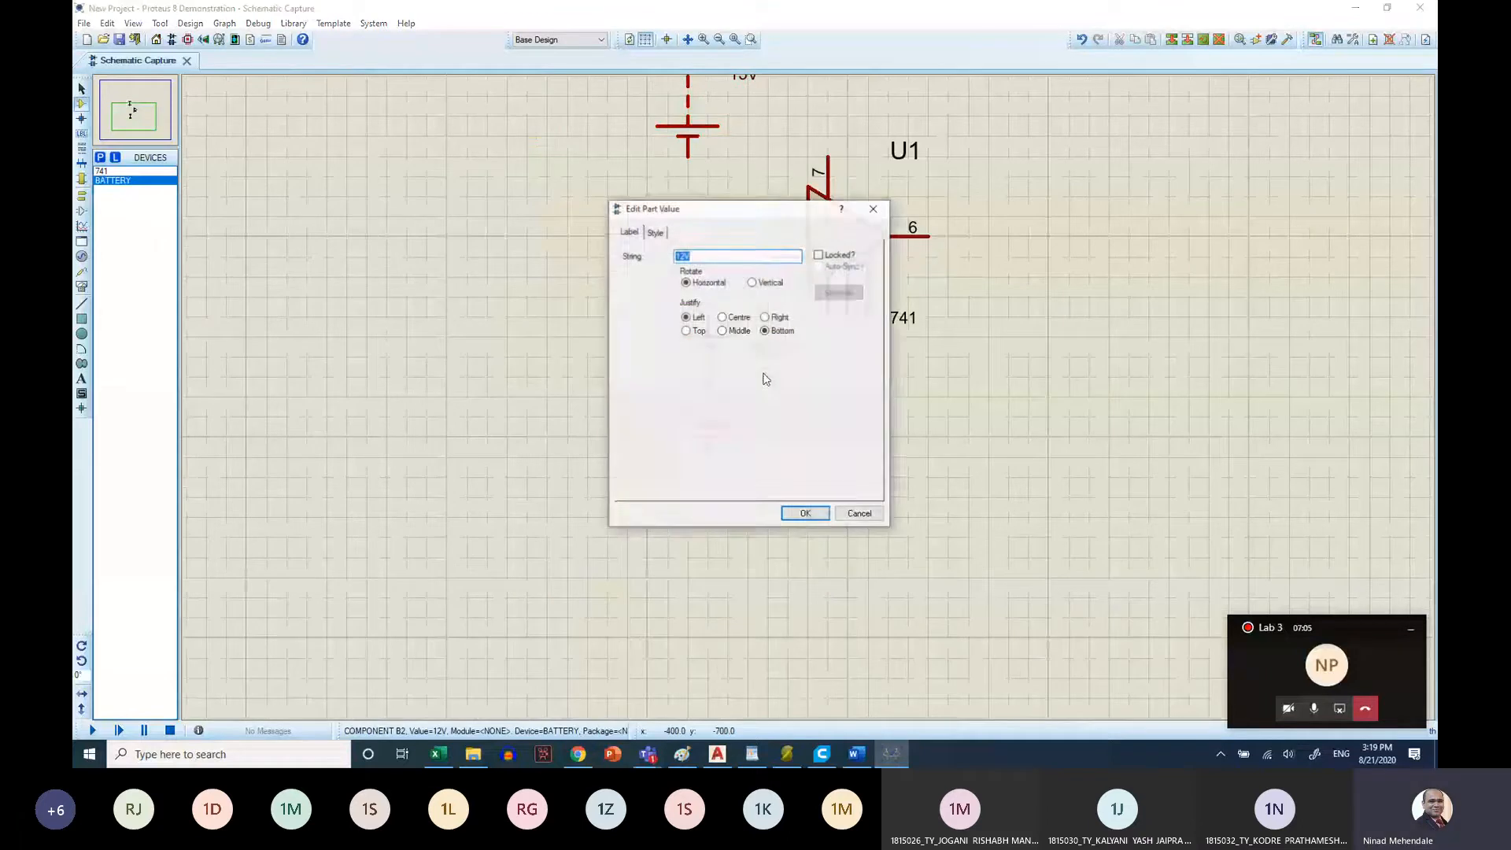
{"action": "left_click", "coordinate": [690, 257]}
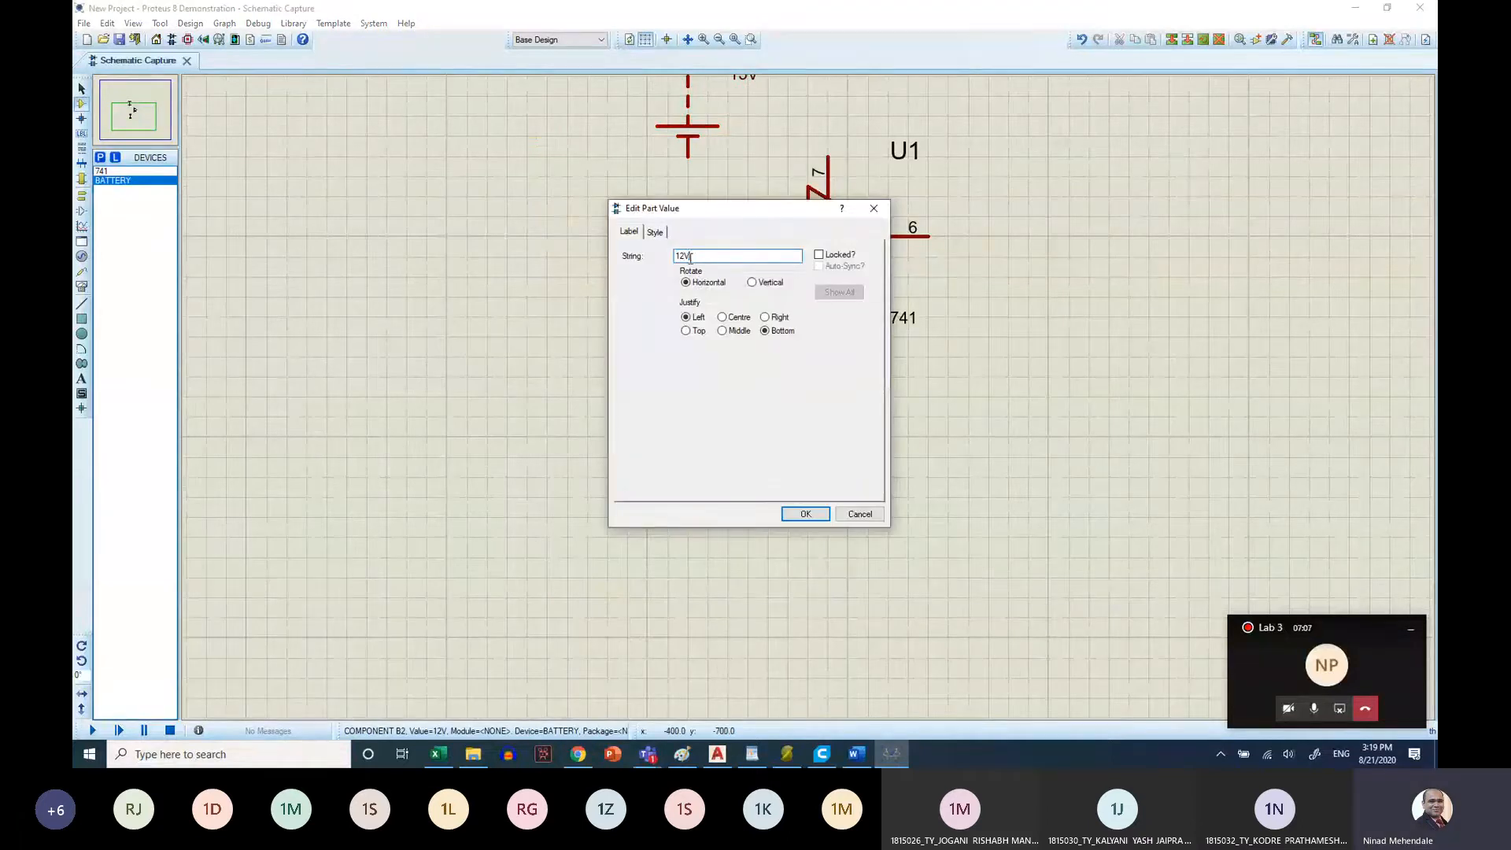
{"action": "left_click", "coordinate": [682, 255]}
{"action": "key", "text": "BackSpace"}
{"action": "type", "text": "5"}
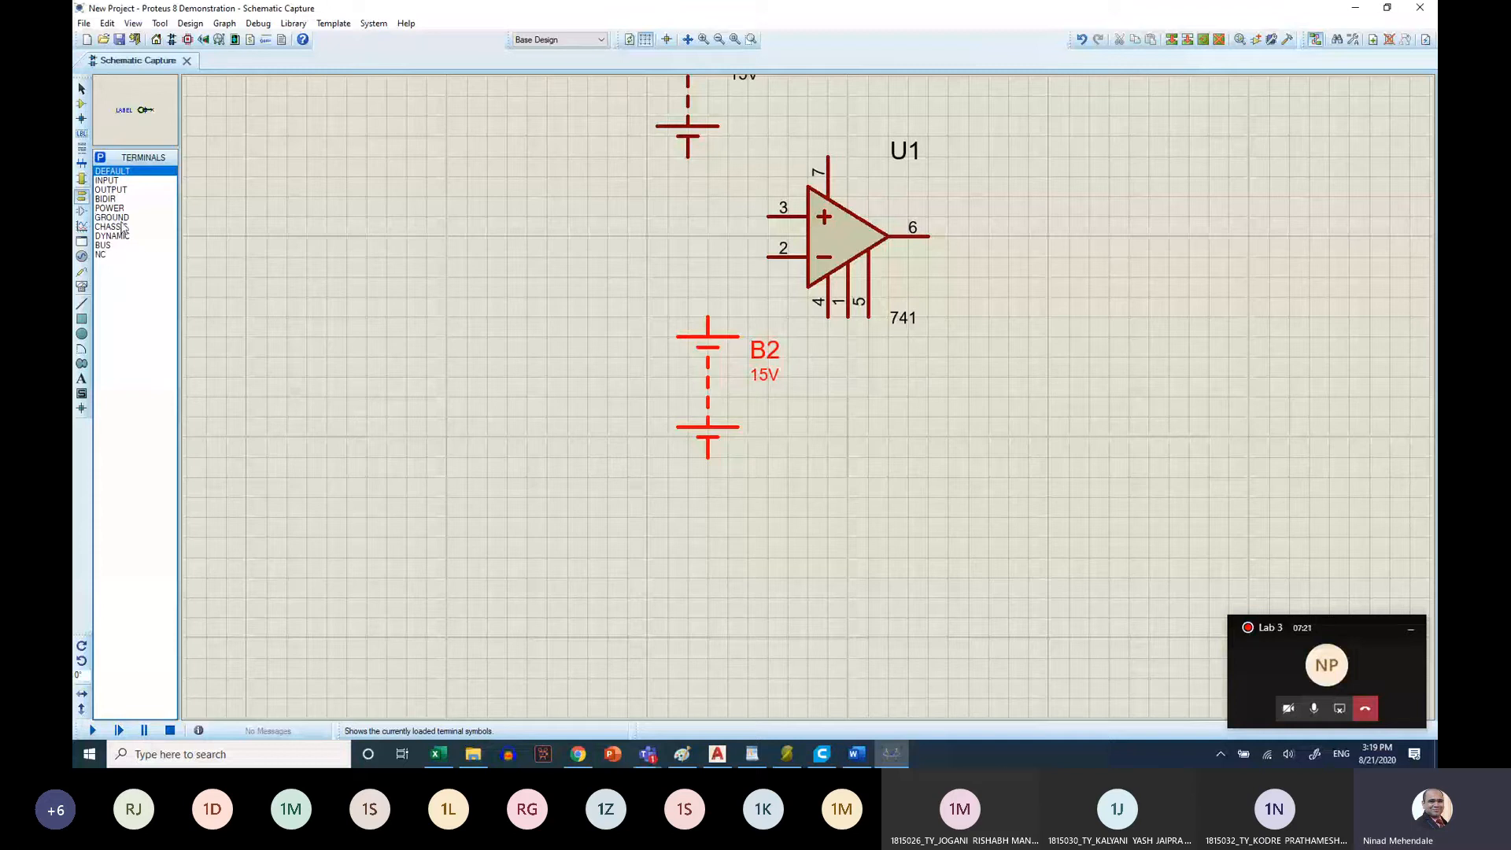
Place a GROUND terminal beside battery B1 and wire it to B1's negative terminal
{"action": "left_click", "coordinate": [114, 218]}
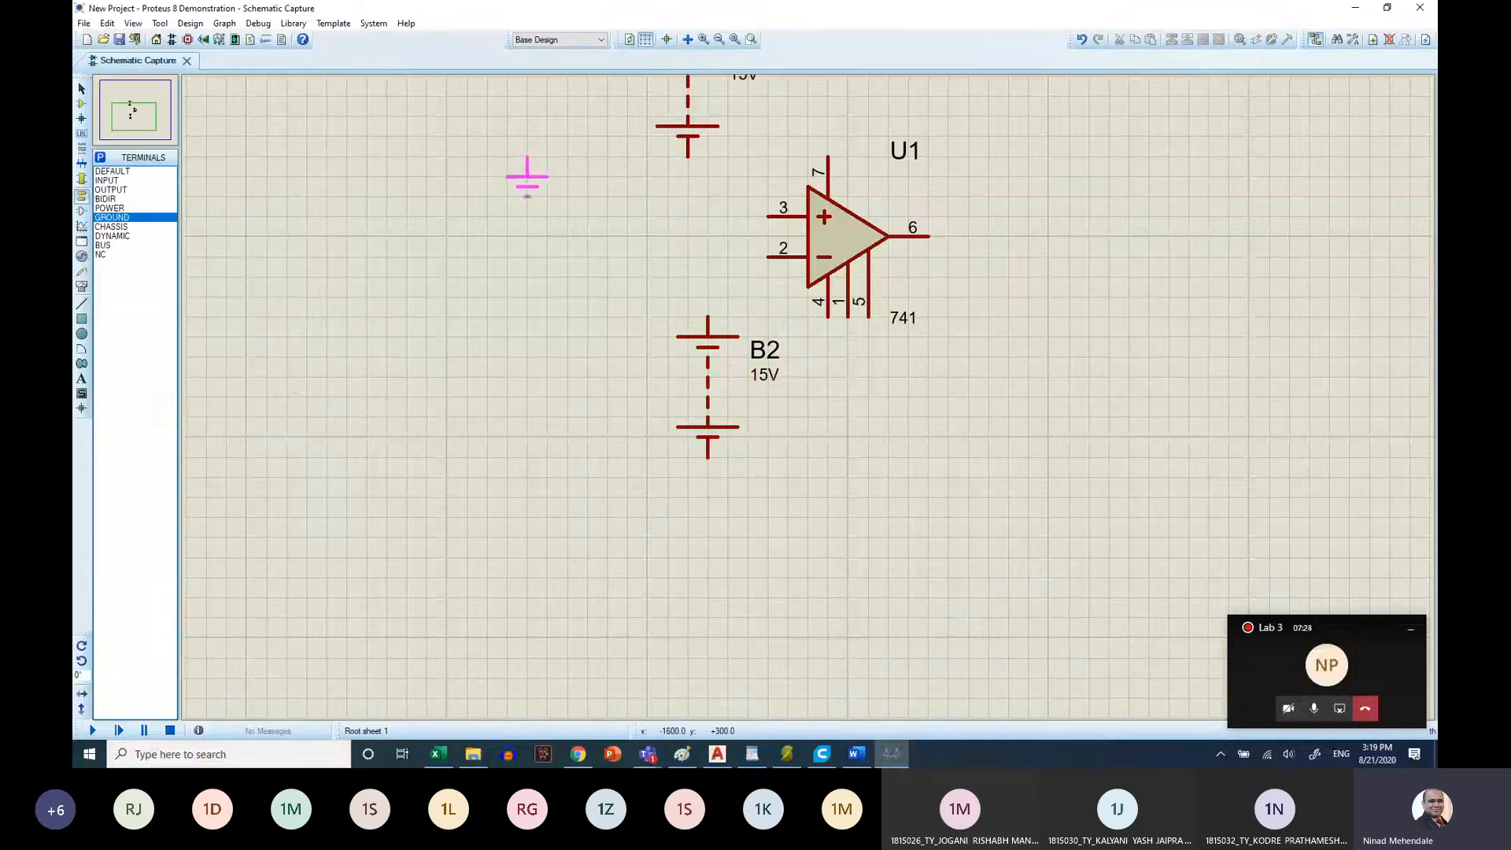
{"action": "left_click", "coordinate": [527, 182]}
{"action": "left_click", "coordinate": [688, 155]}
{"action": "left_click", "coordinate": [529, 174]}
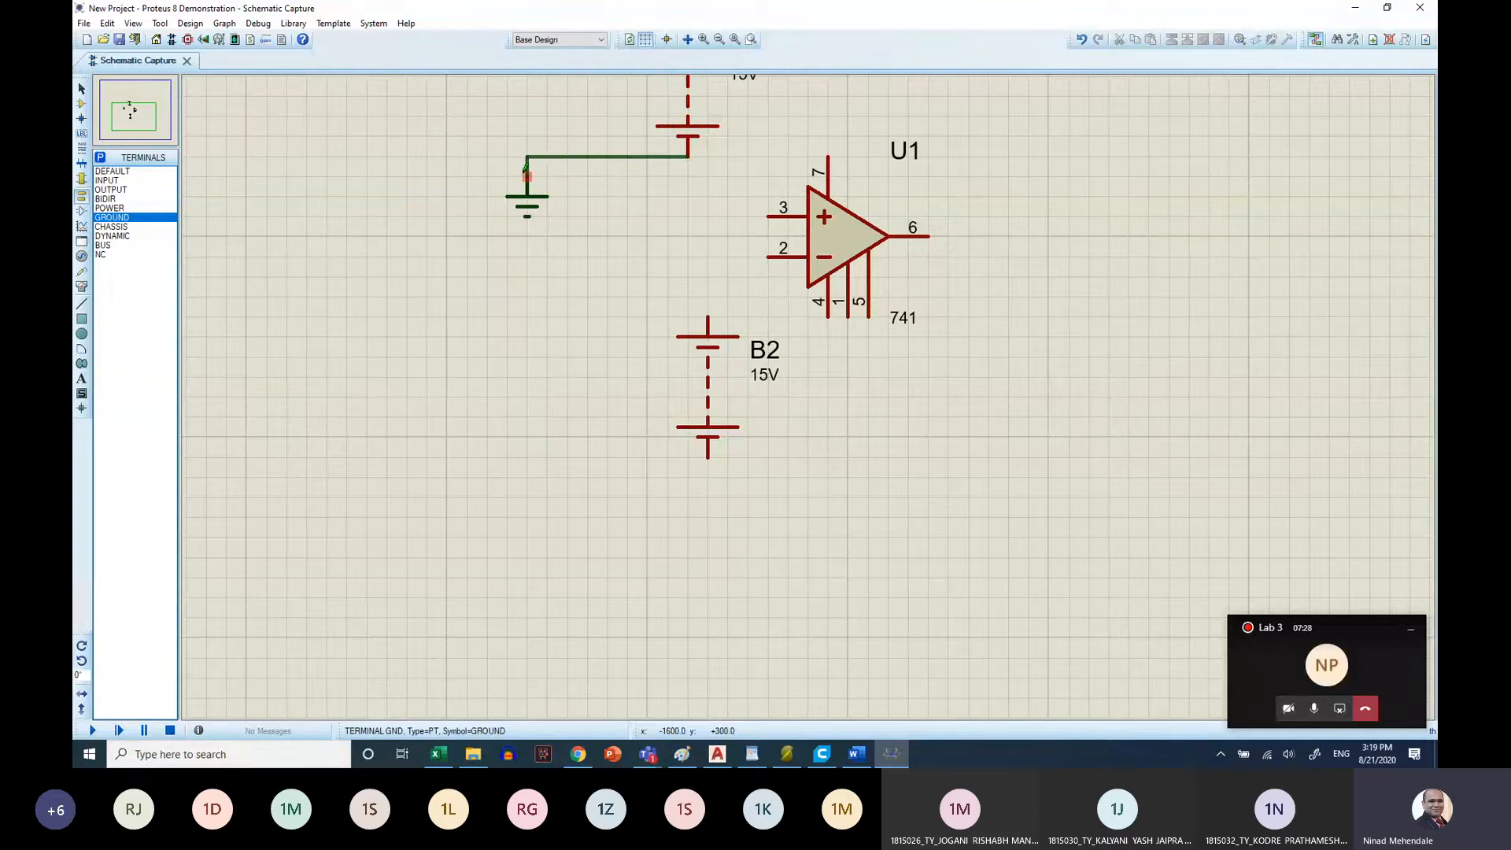
Wire B1's positive terminal to supply pin 7 of the 741 op-amp
{"action": "scroll", "coordinate": [669, 148], "scroll_direction": "up", "scroll_amount": 2}
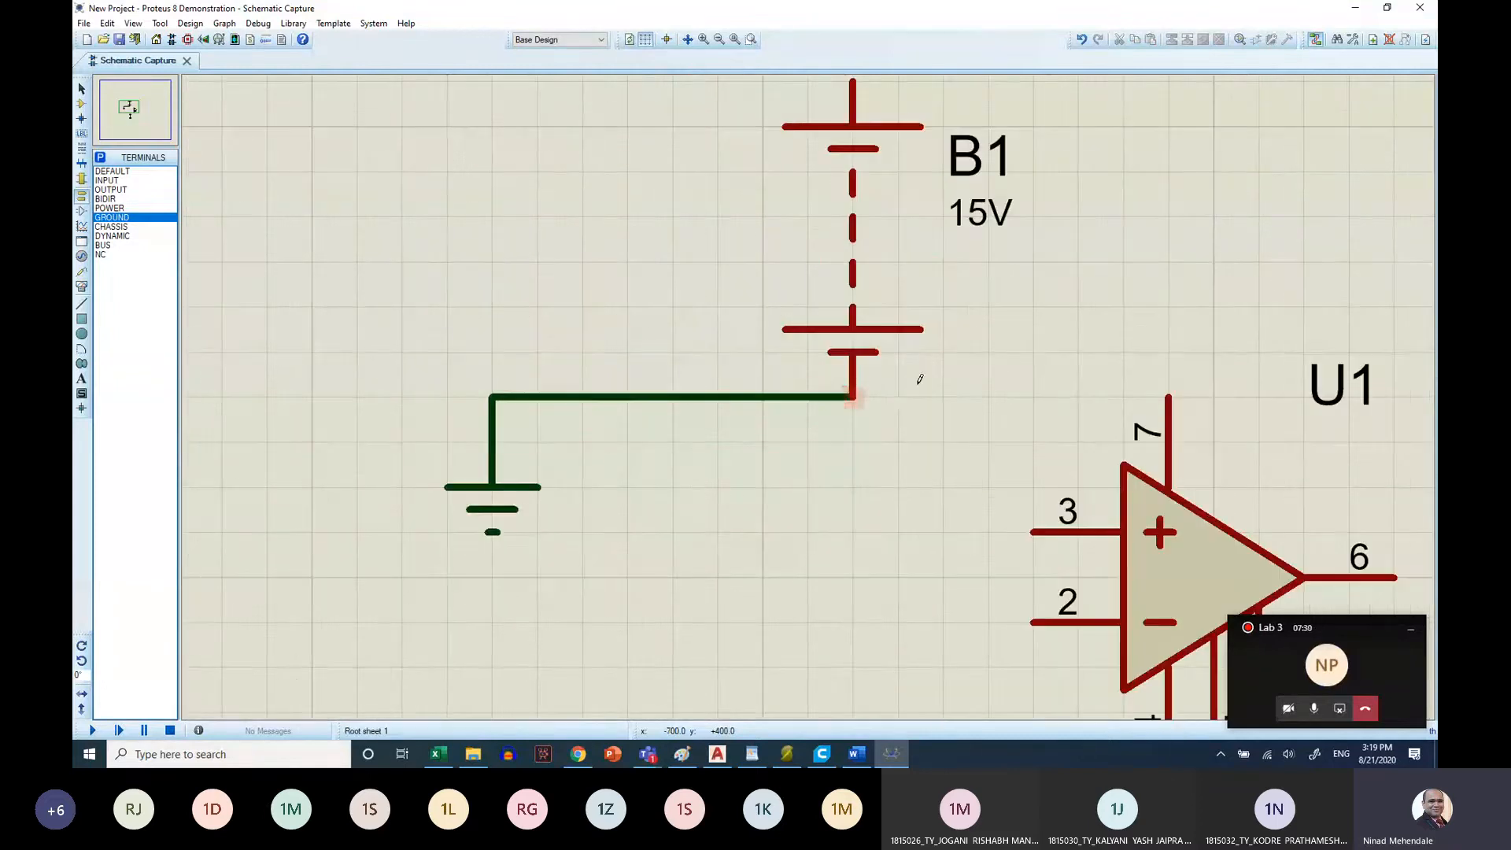
{"action": "scroll", "coordinate": [818, 390], "scroll_direction": "down", "scroll_amount": 2}
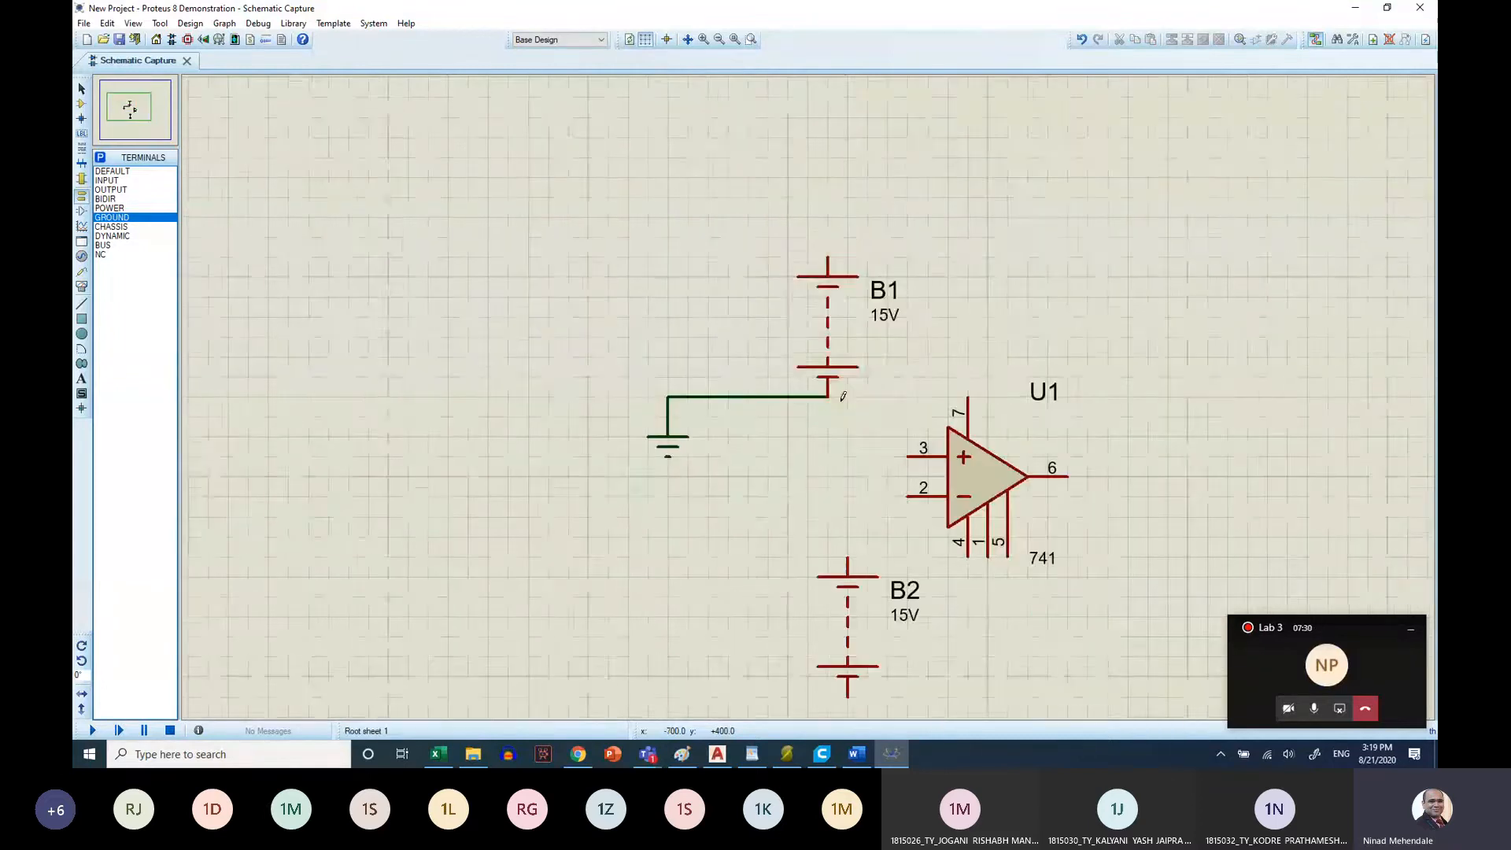
{"action": "left_click", "coordinate": [828, 256]}
{"action": "left_click", "coordinate": [968, 397]}
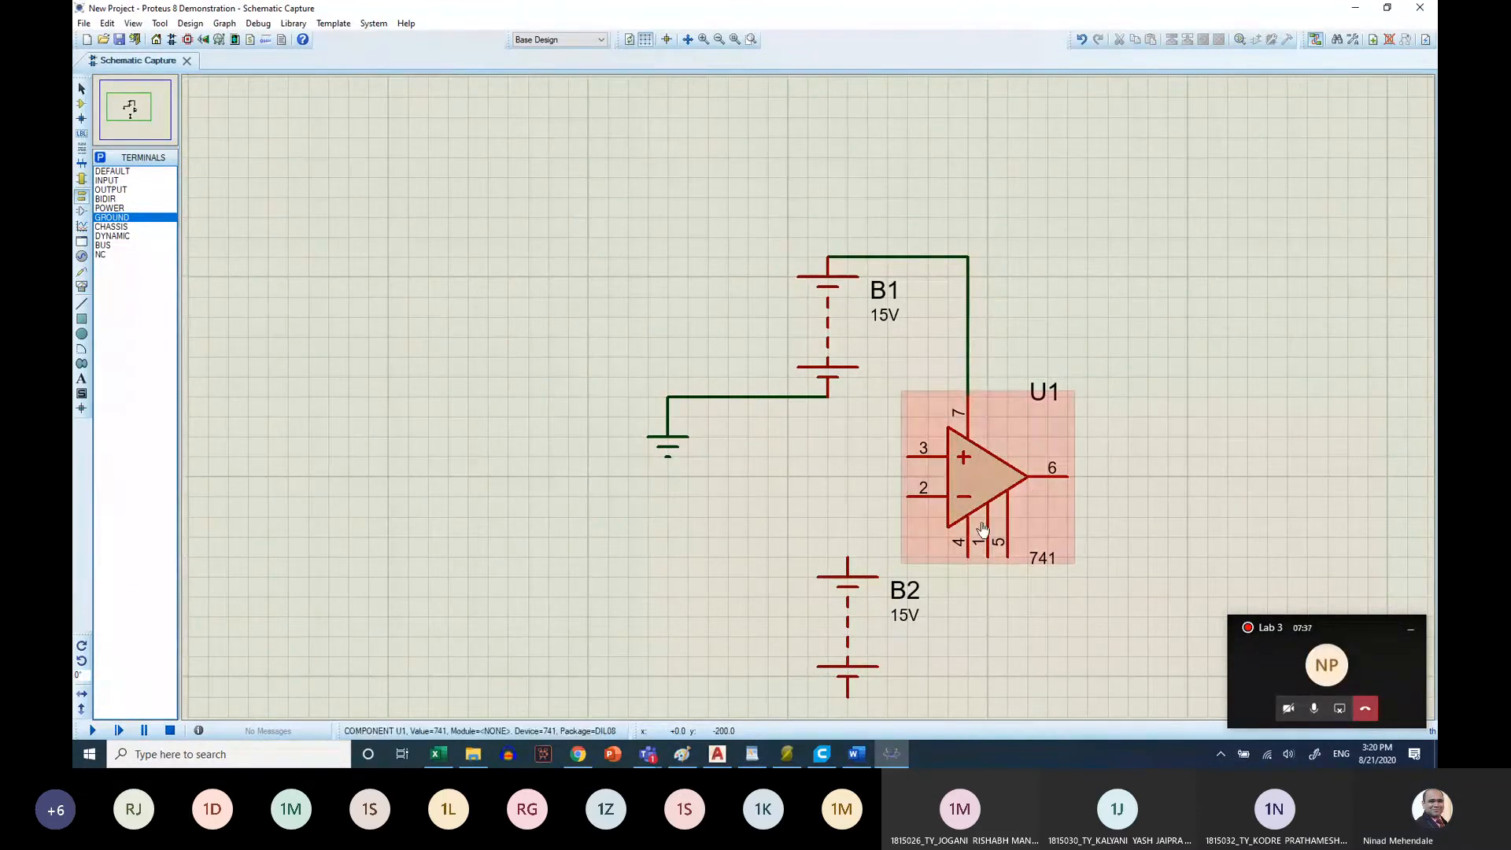
Wire B2's positive terminal to B1's grounded negative terminal, and B2's negative terminal to op-amp pin 4
{"action": "scroll", "coordinate": [814, 568], "scroll_direction": "down", "scroll_amount": 2}
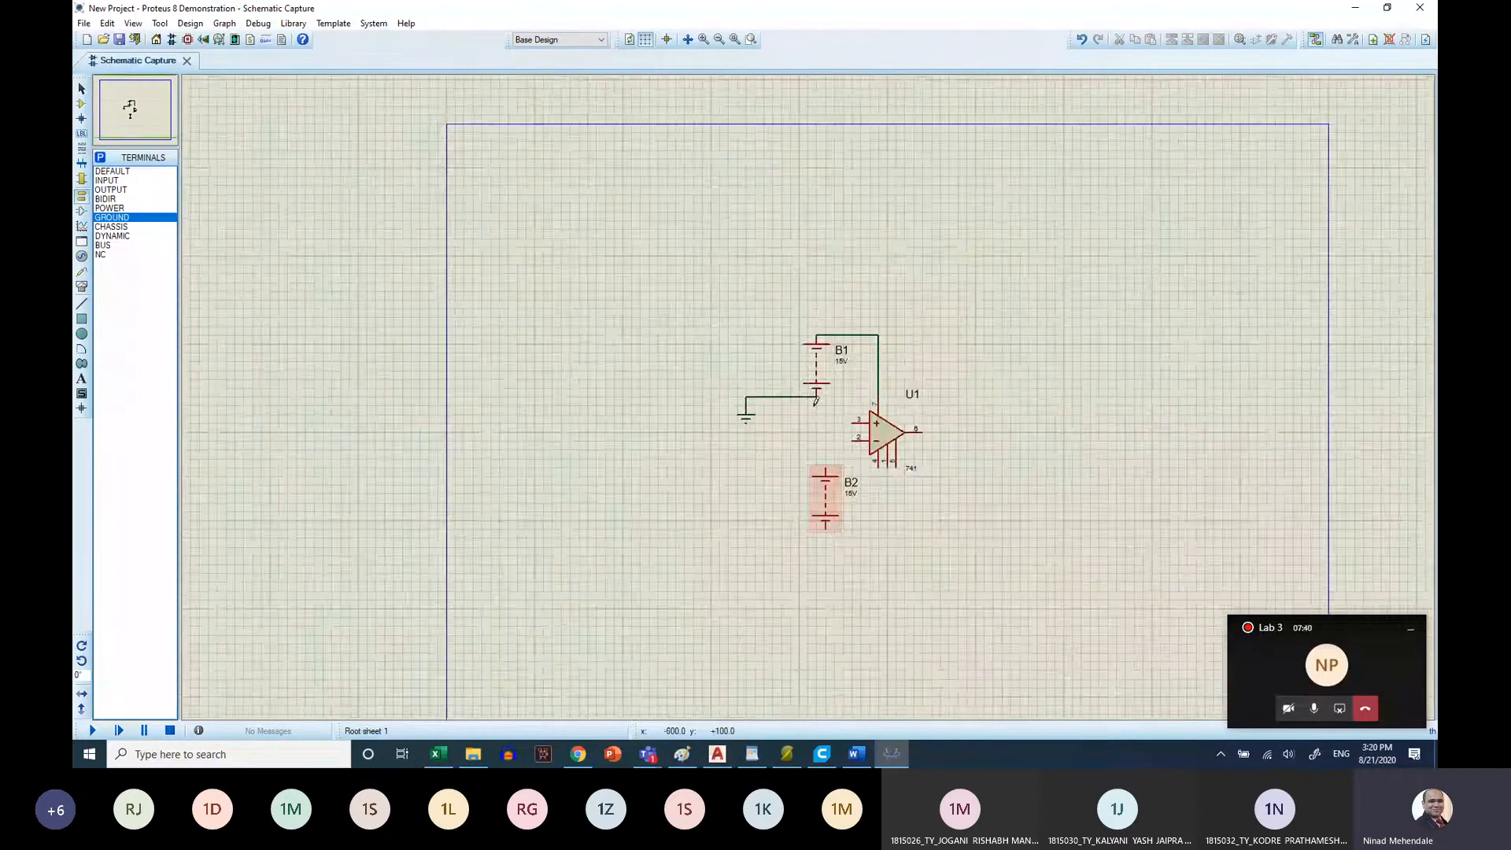
{"action": "scroll", "coordinate": [815, 401], "scroll_direction": "up", "scroll_amount": 2}
{"action": "left_click", "coordinate": [788, 477]}
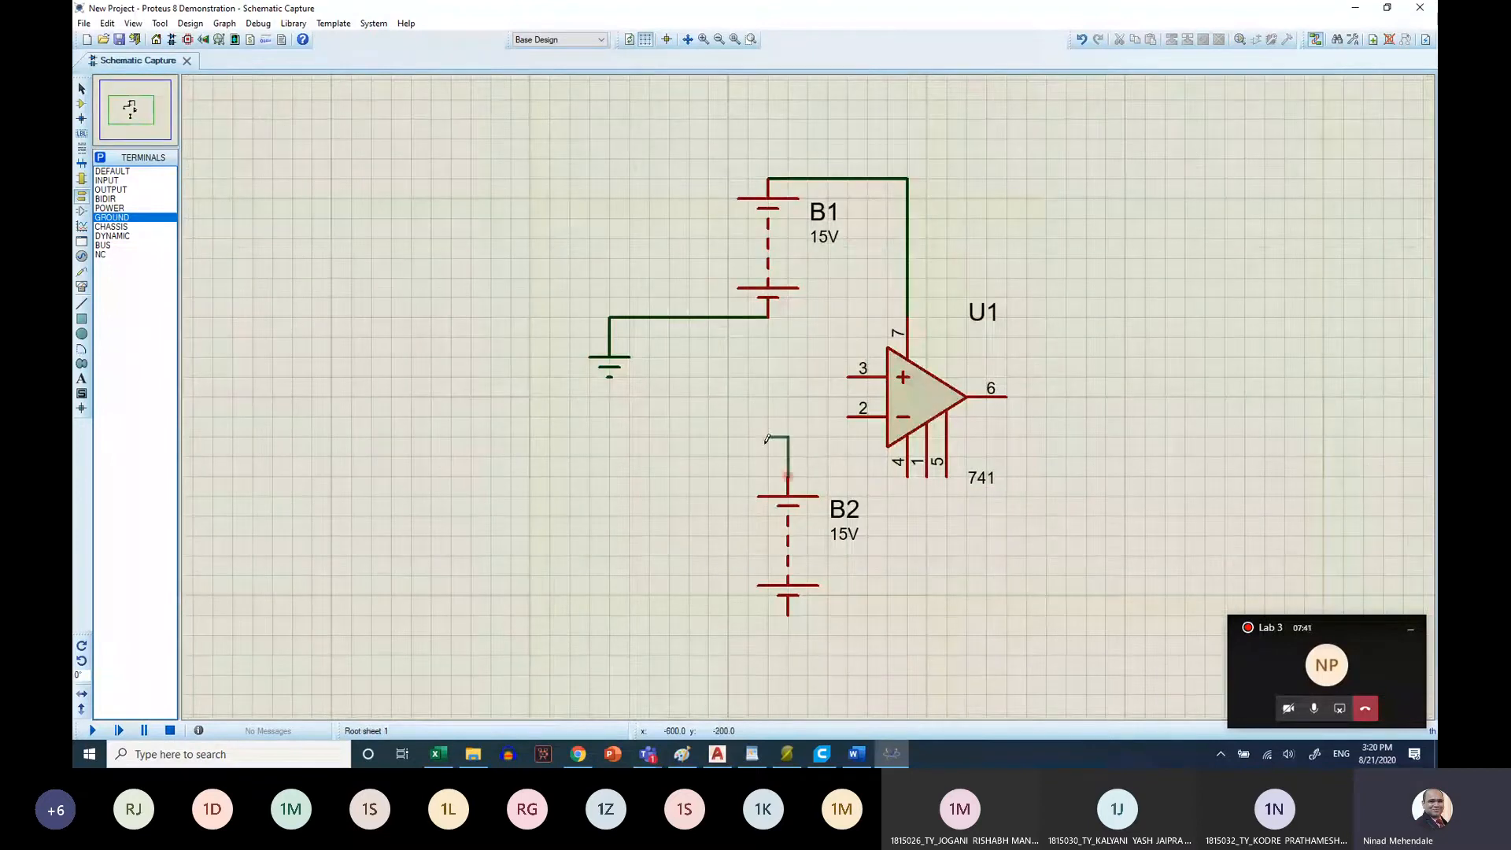
{"action": "left_click", "coordinate": [769, 316]}
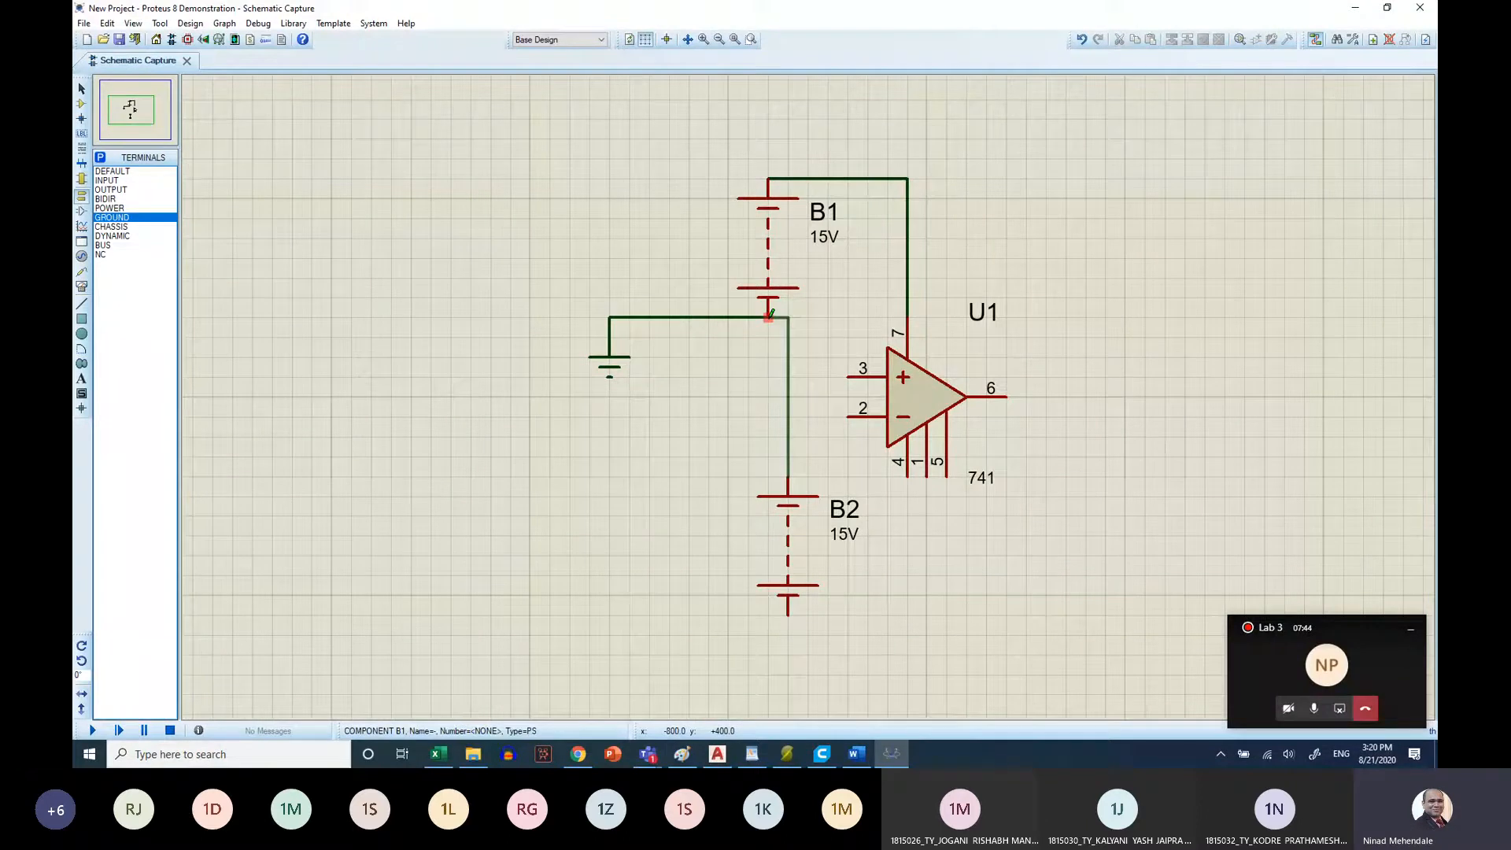
{"action": "left_click", "coordinate": [788, 615]}
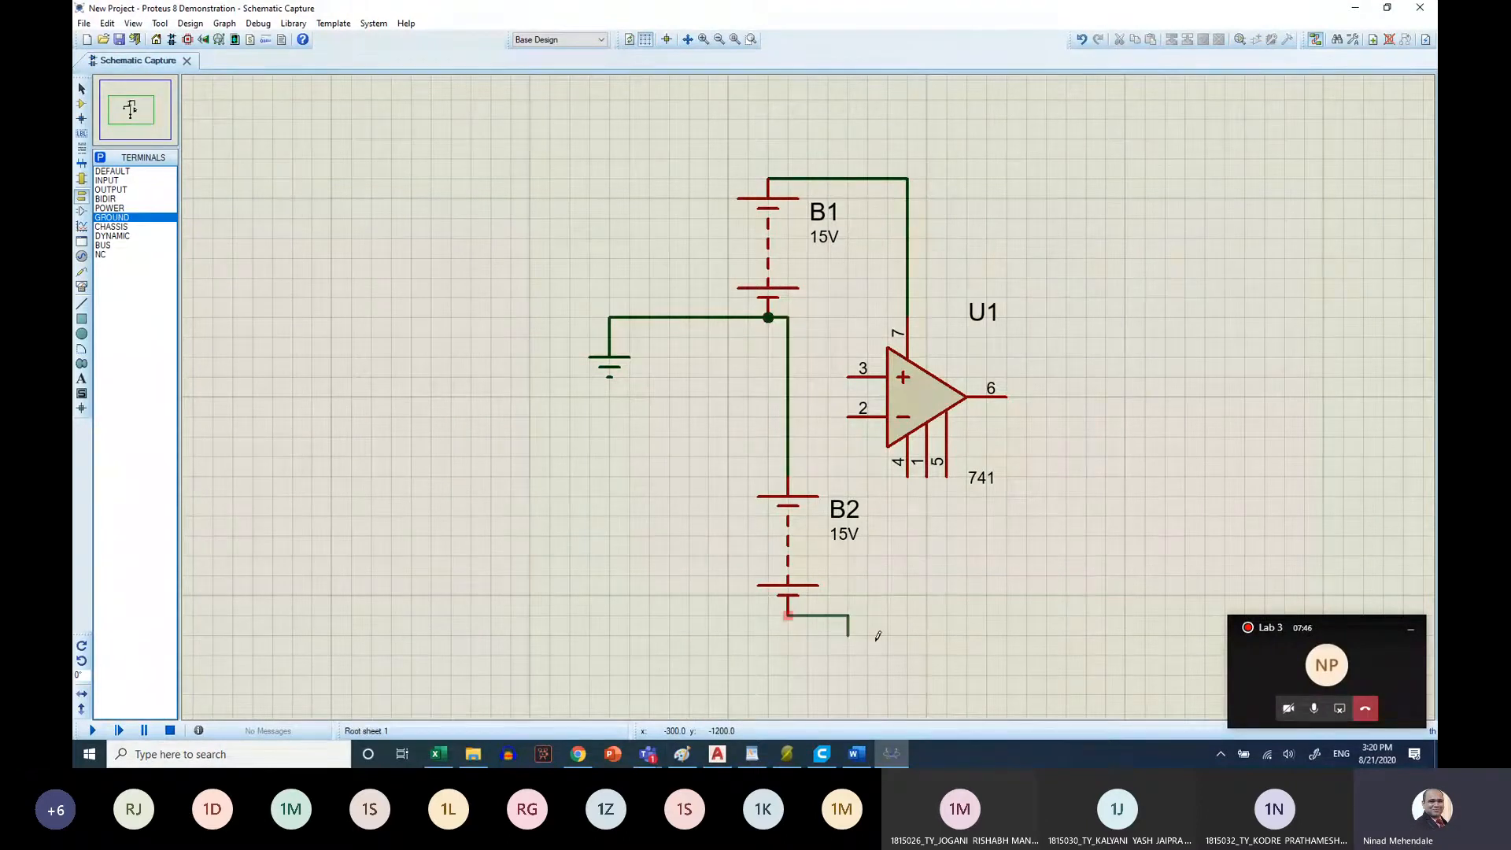
{"action": "left_click", "coordinate": [907, 474]}
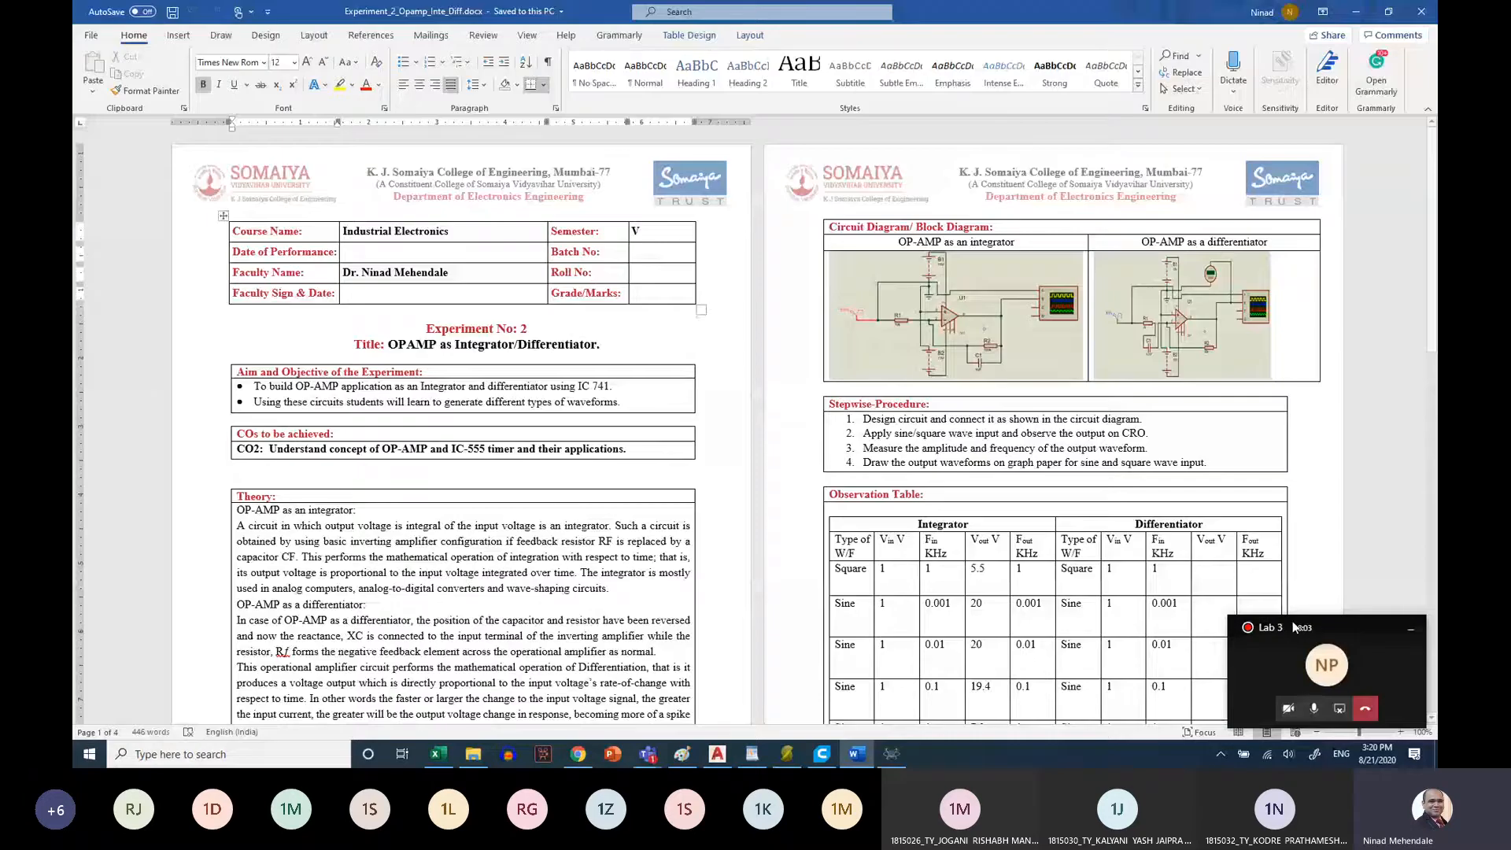
In the Word experiment sheet, move the call window aside, enlarge the page and examine the integrator circuit diagram
{"action": "left_click_drag", "start_coordinate": [1295, 628], "coordinate": [763, 574]}
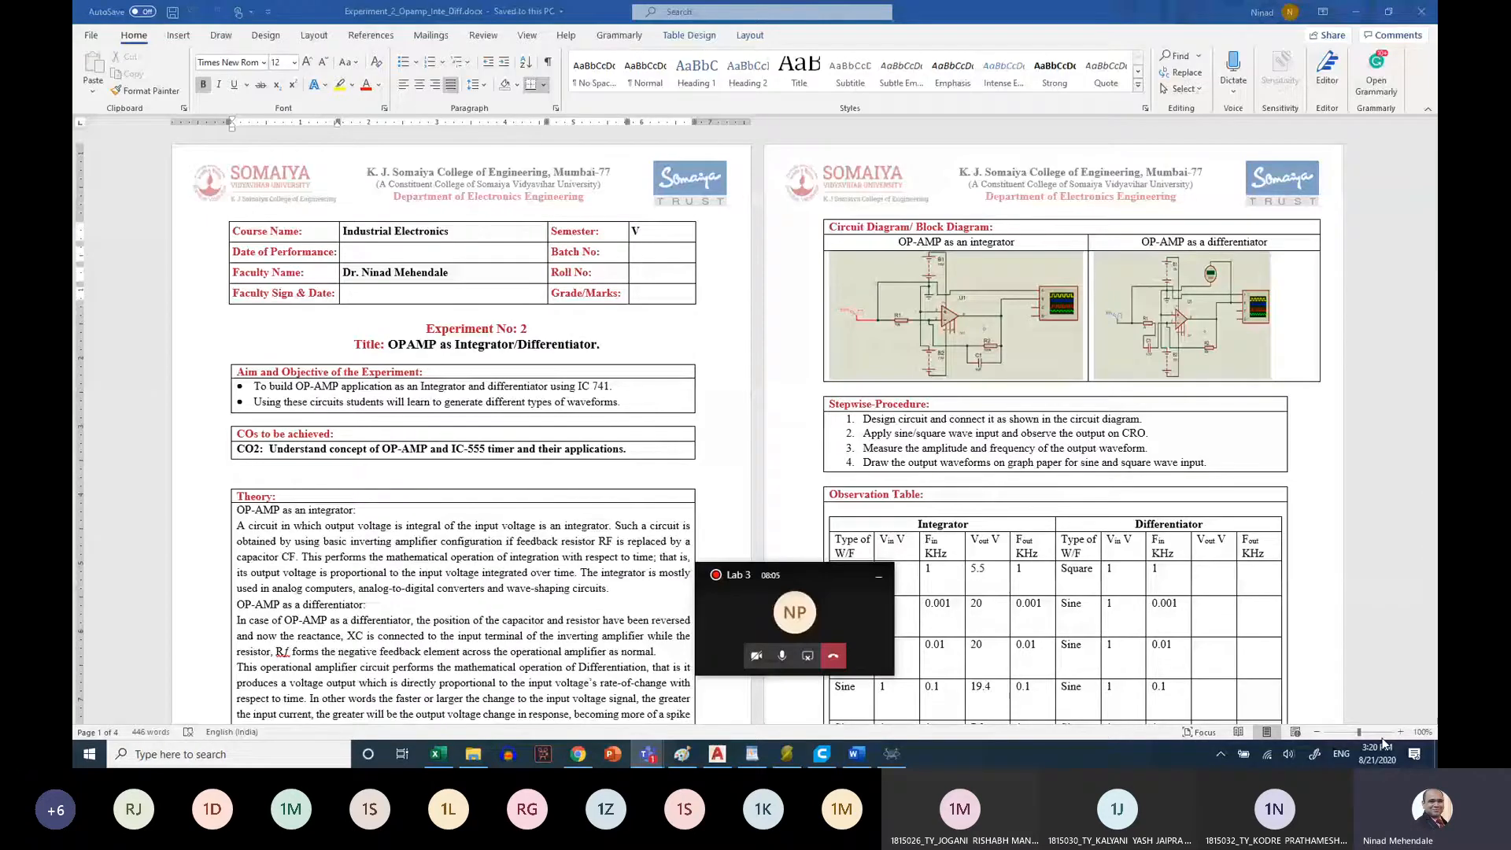
{"action": "left_click", "coordinate": [1382, 738]}
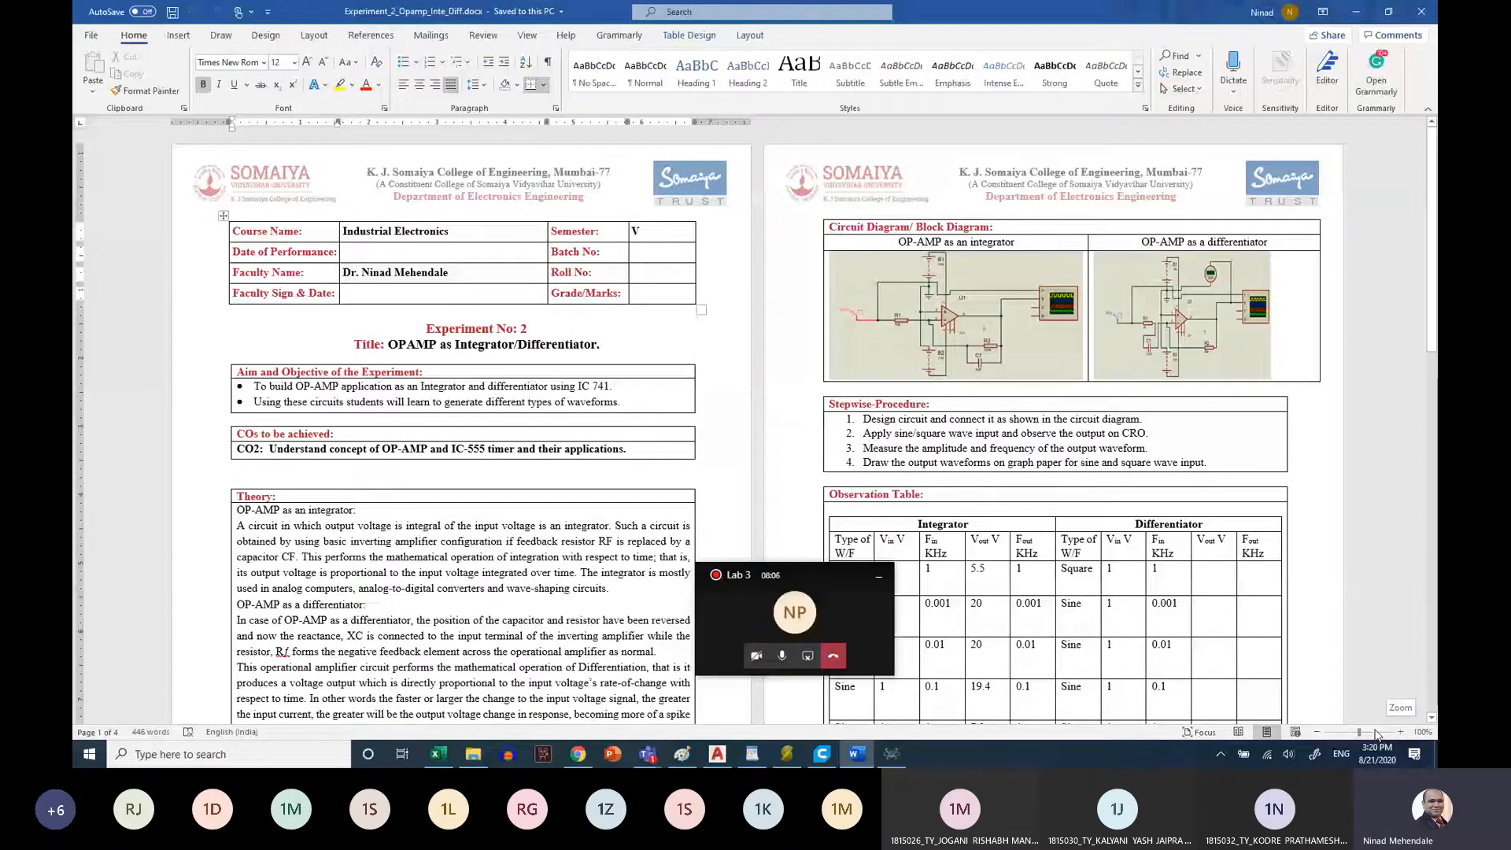
{"action": "left_click", "coordinate": [1366, 733]}
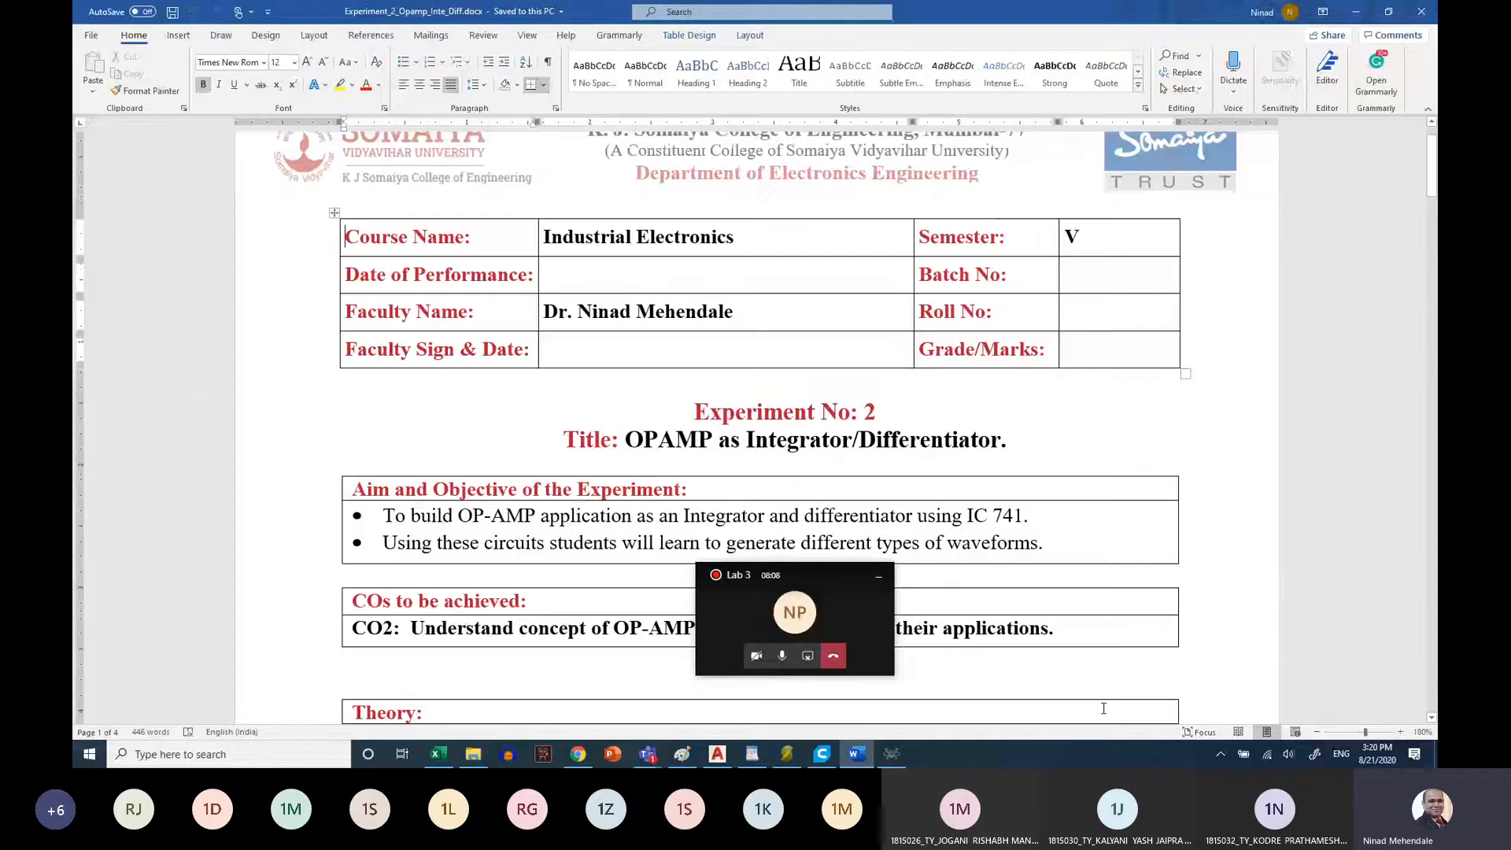
{"action": "scroll", "coordinate": [1059, 441], "scroll_direction": "down", "scroll_amount": 15}
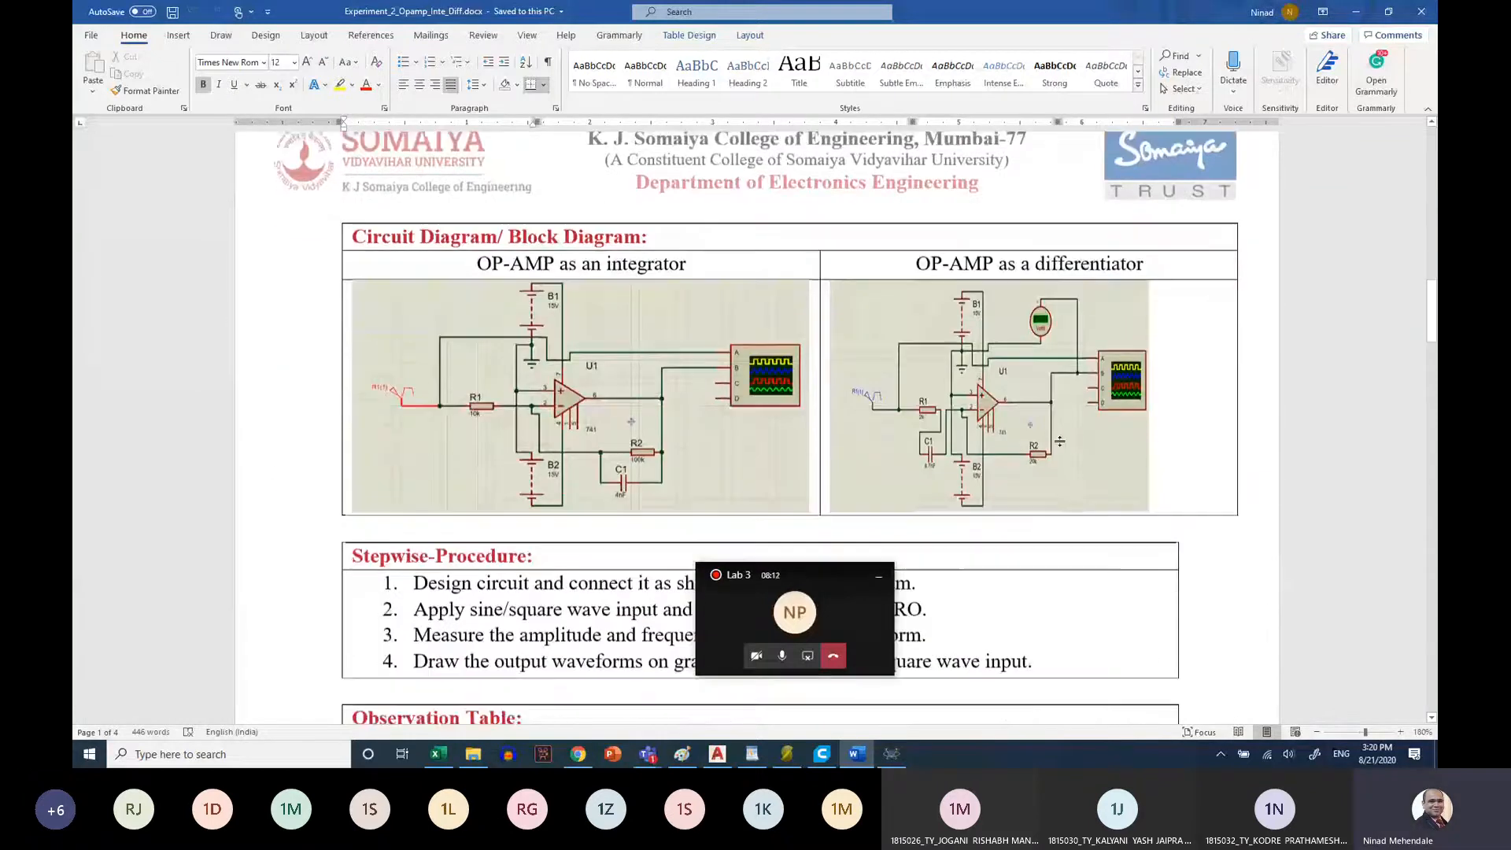
{"action": "scroll", "coordinate": [1059, 442], "scroll_direction": "down", "scroll_amount": 1}
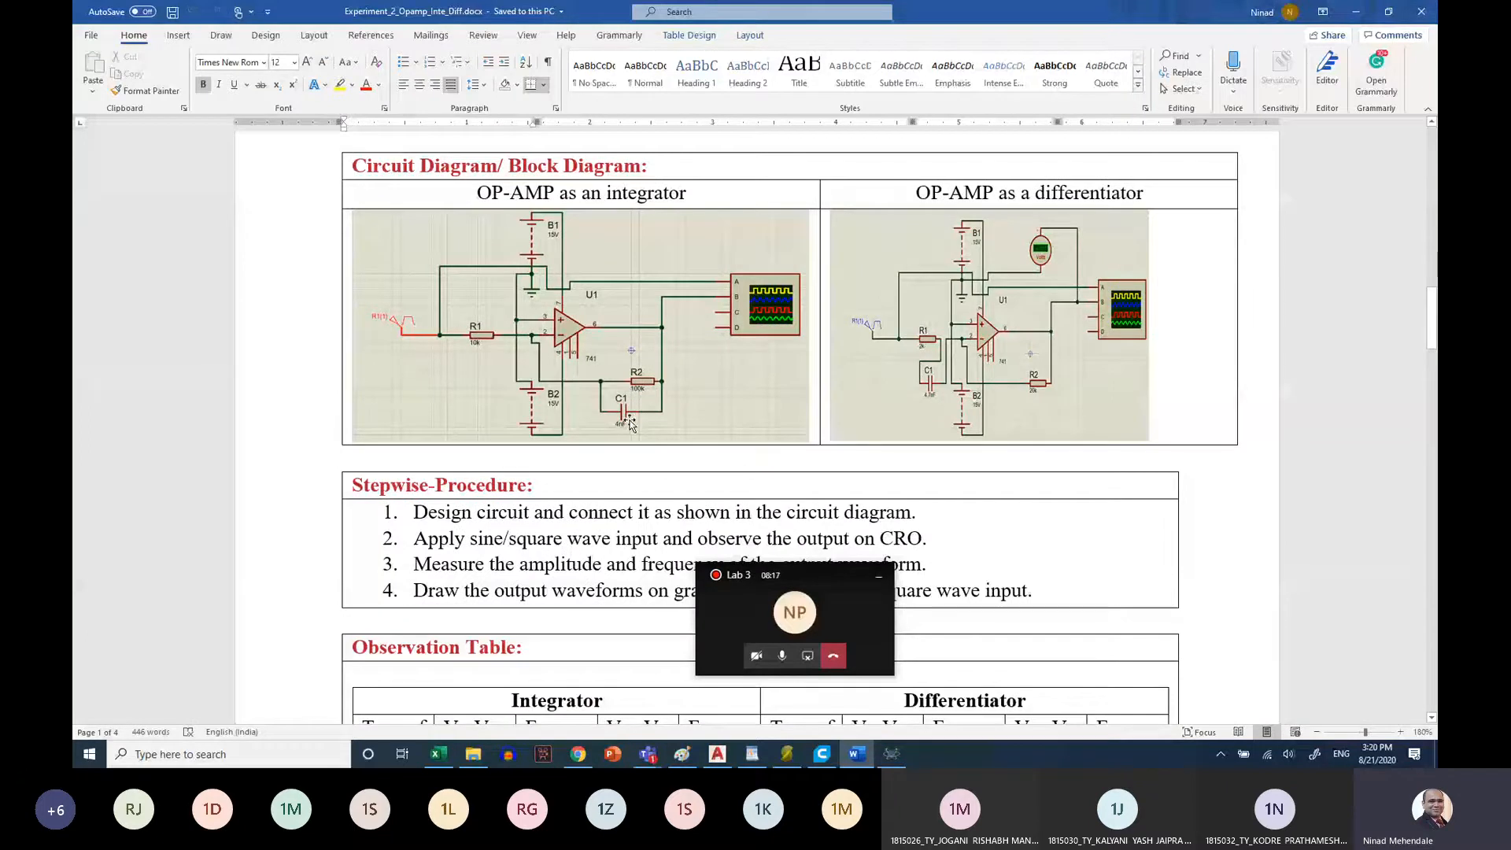
Back in Proteus, search the device library for "resis", pick 10WATT1K and place one resistor beside the ground and one below the op-amp's output
{"action": "left_click", "coordinate": [898, 760]}
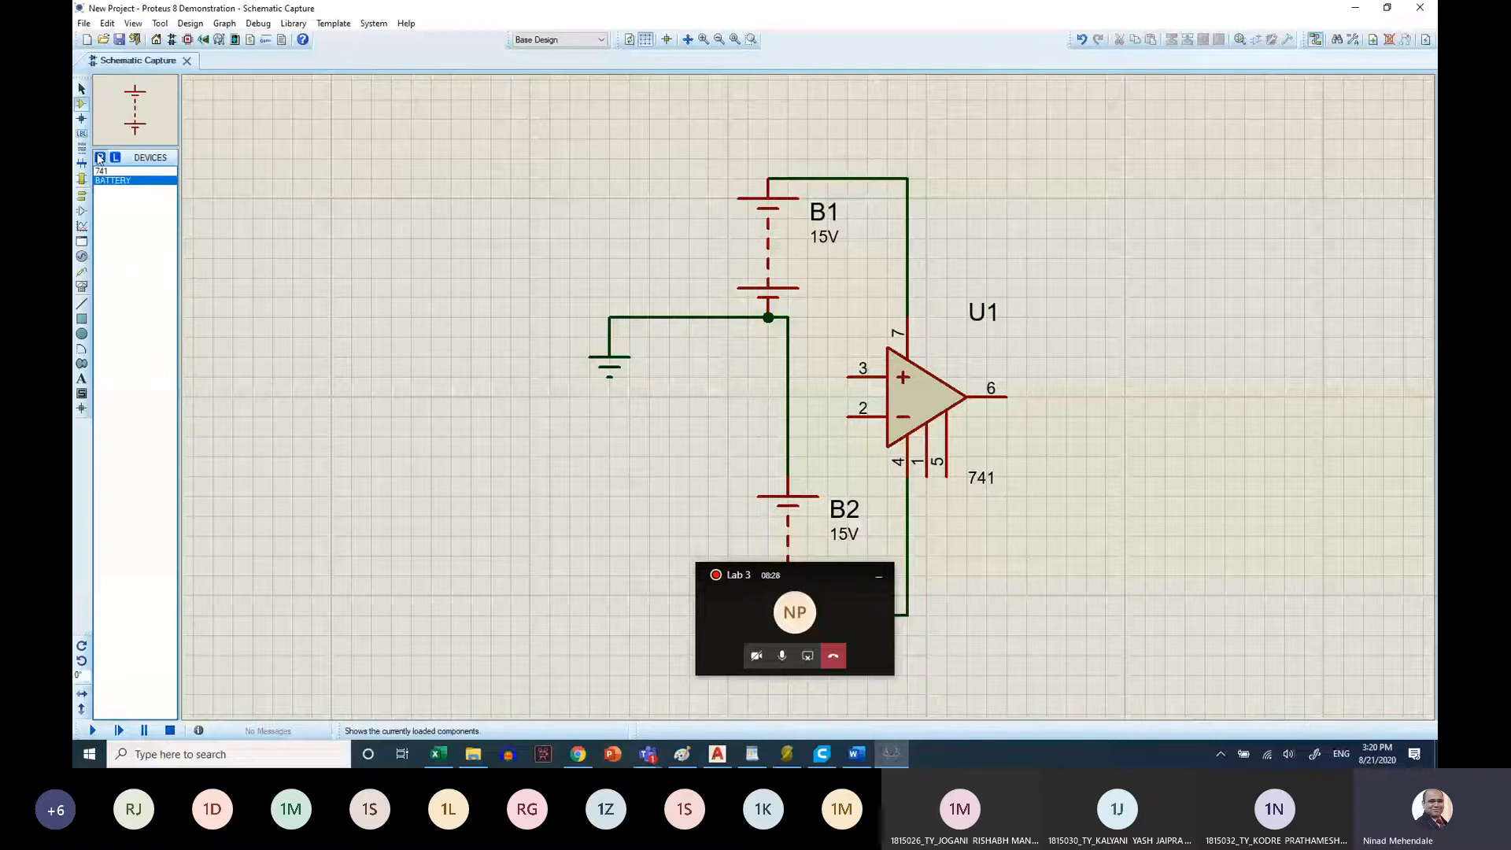
{"action": "left_click", "coordinate": [100, 158]}
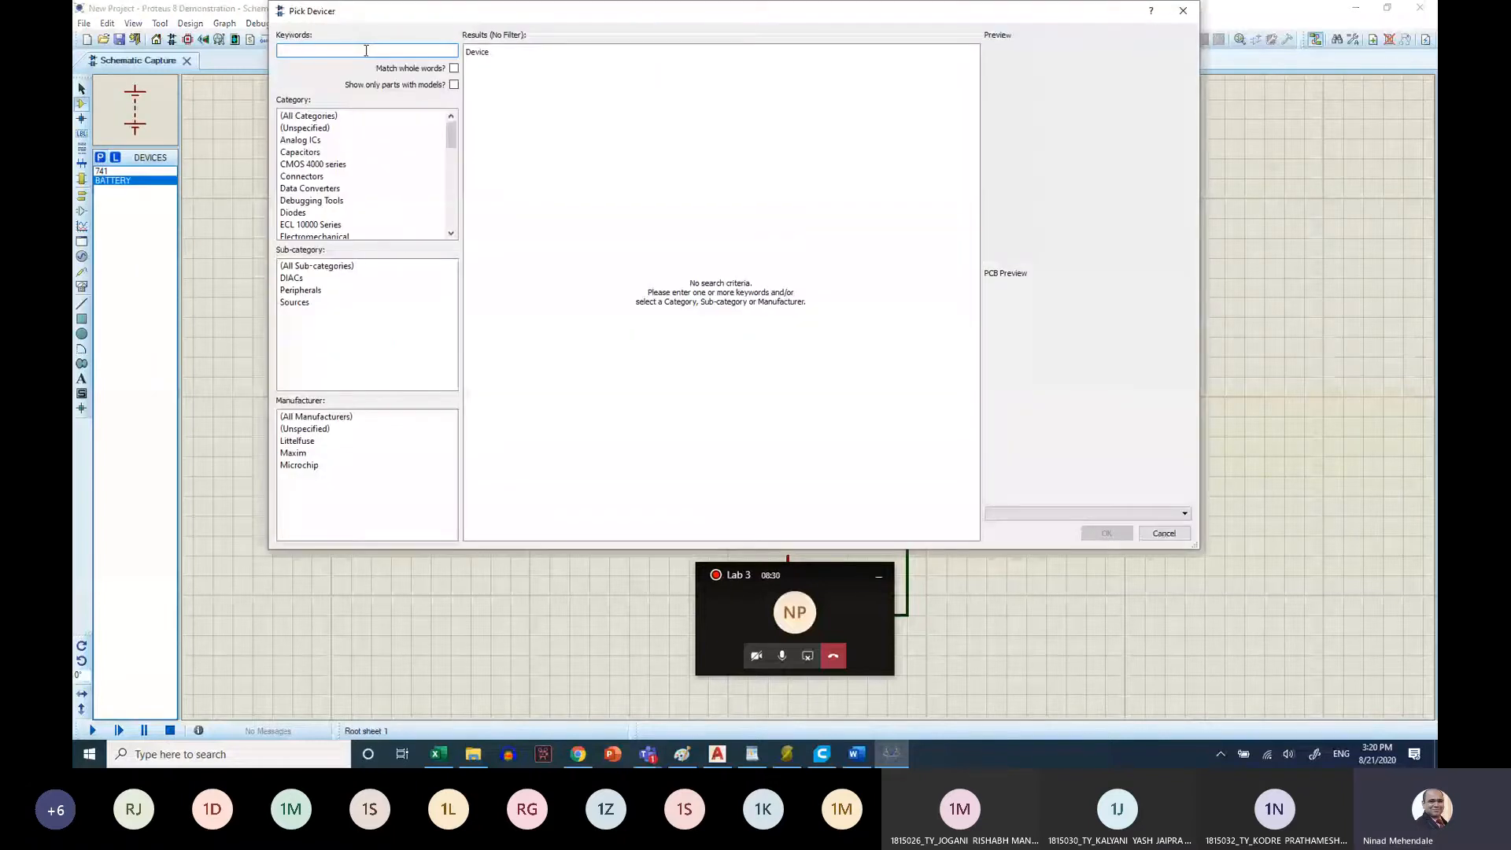
{"action": "type", "text": "res"}
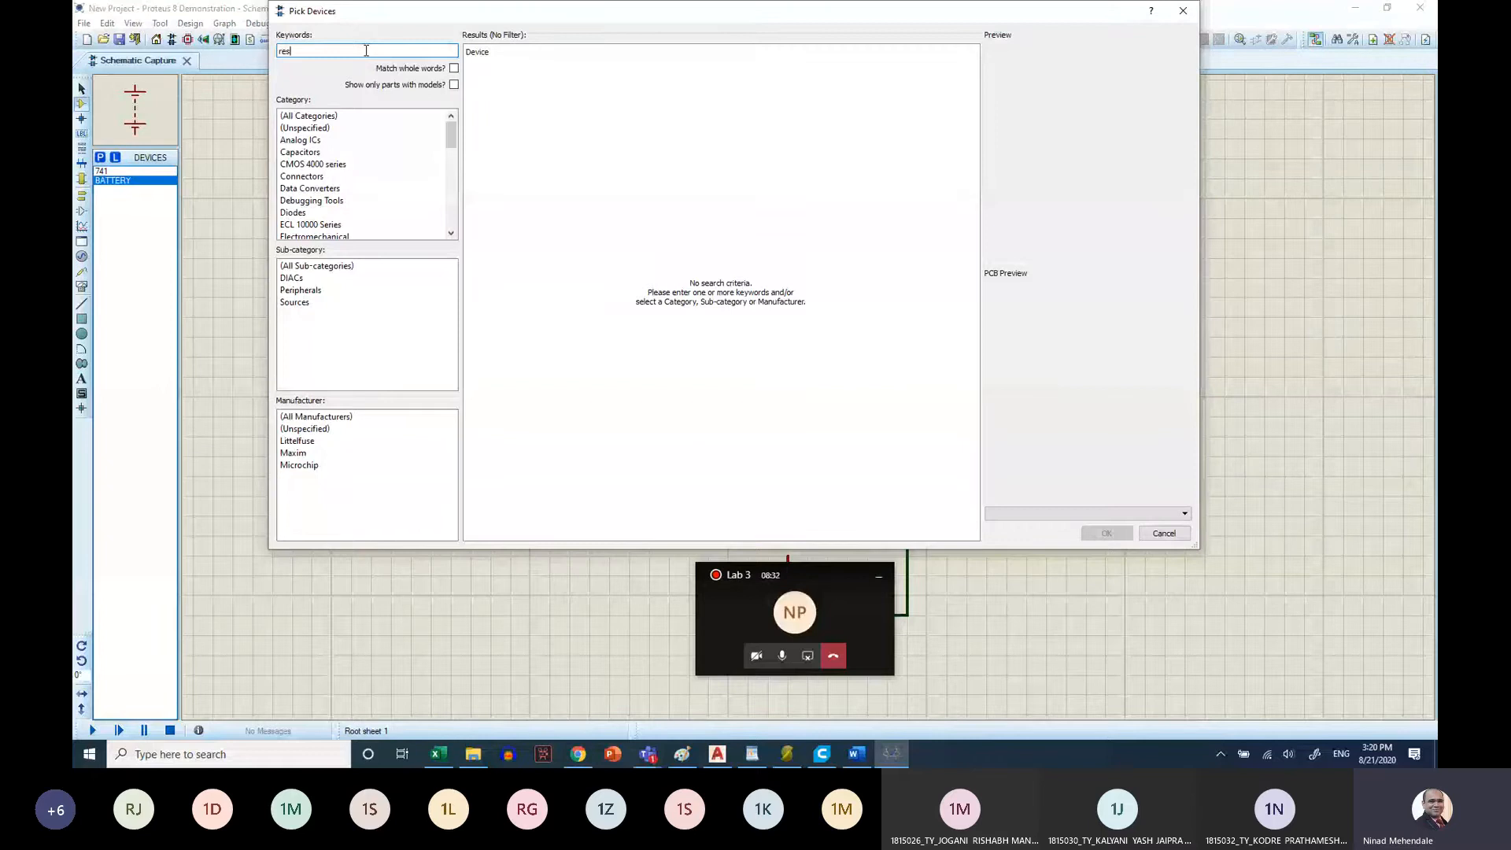
{"action": "type", "text": "is"}
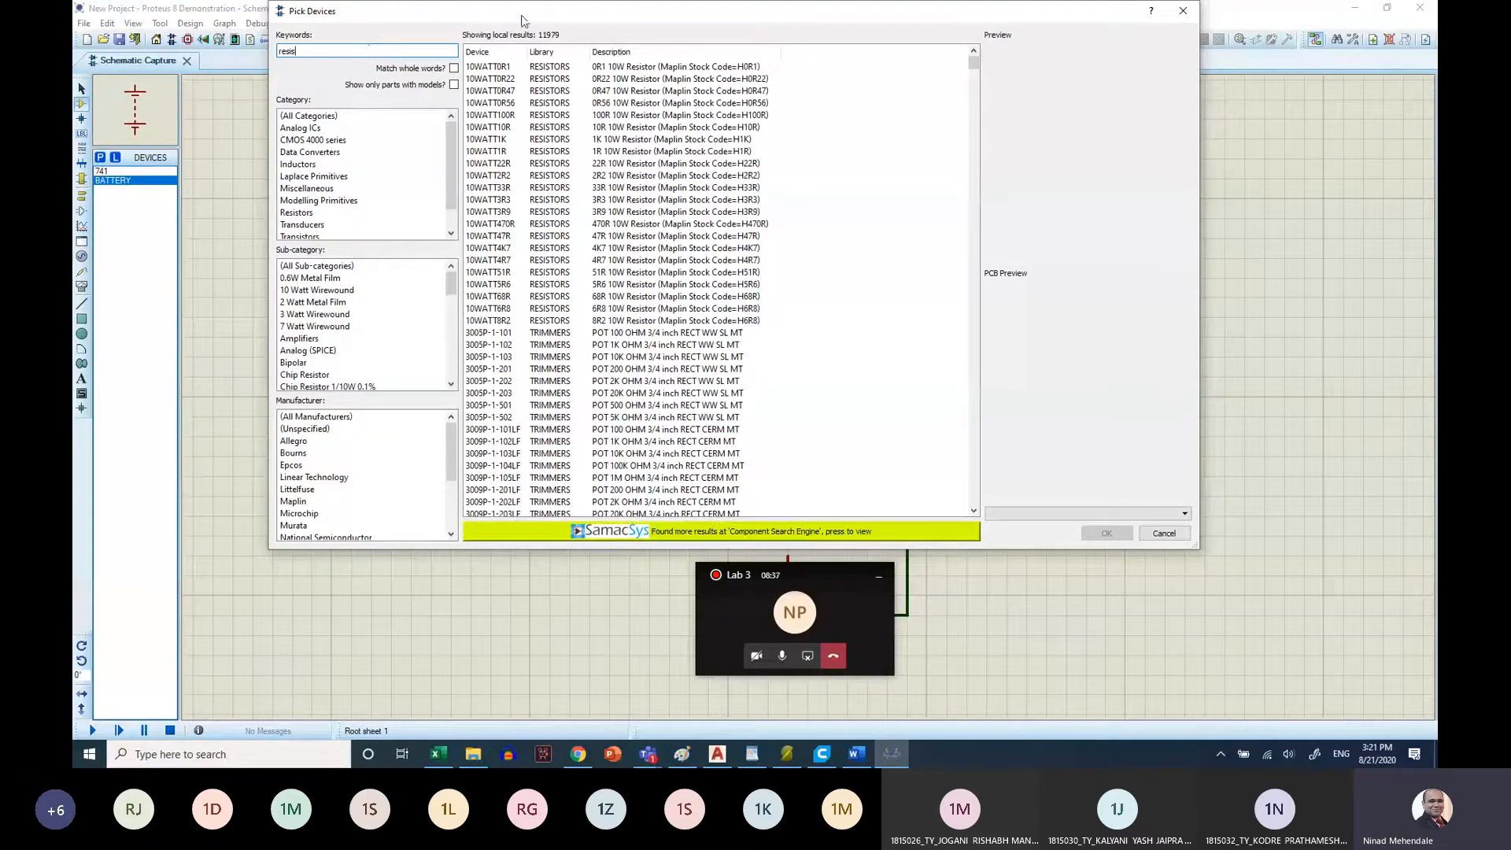
{"action": "double_click", "coordinate": [595, 143]}
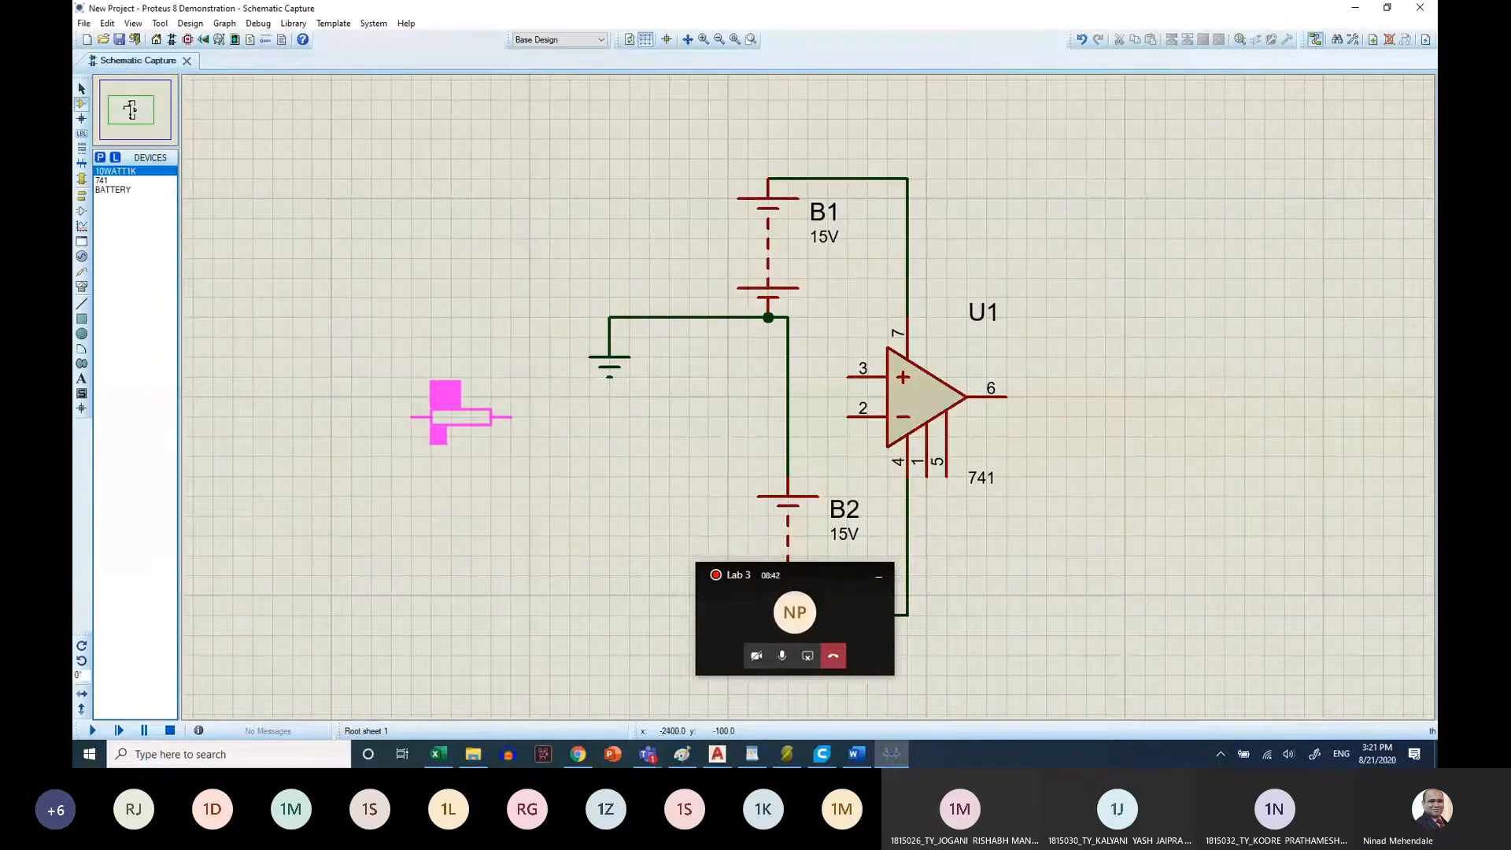
{"action": "left_click", "coordinate": [447, 379]}
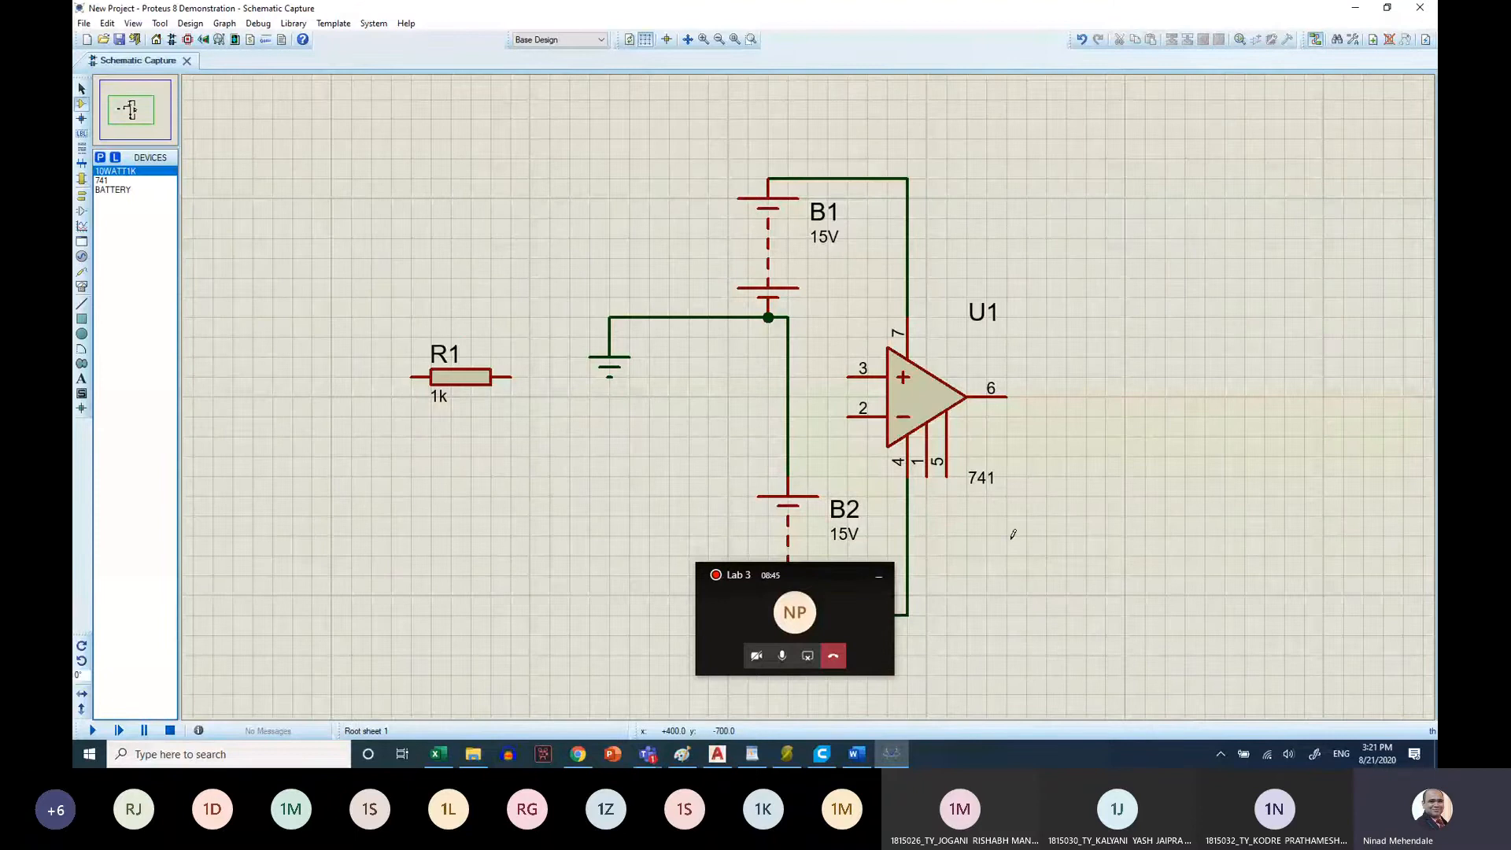
{"action": "left_click", "coordinate": [1015, 575]}
{"action": "left_click", "coordinate": [1015, 575]}
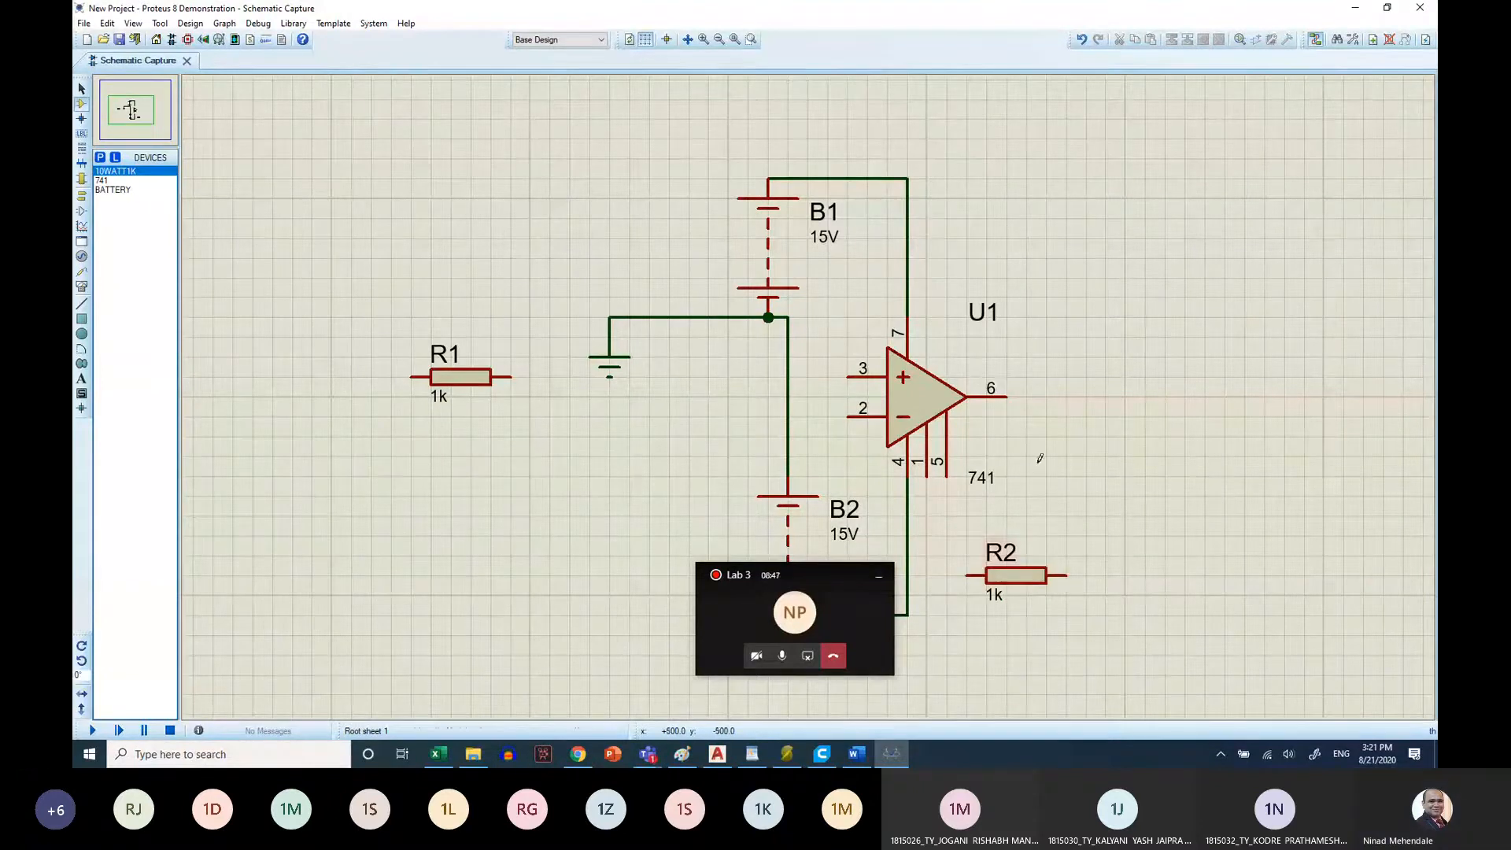
Wire R2 as feedback between the op-amp's output pin 6 and inverting input pin 2
{"action": "left_click", "coordinate": [1007, 396]}
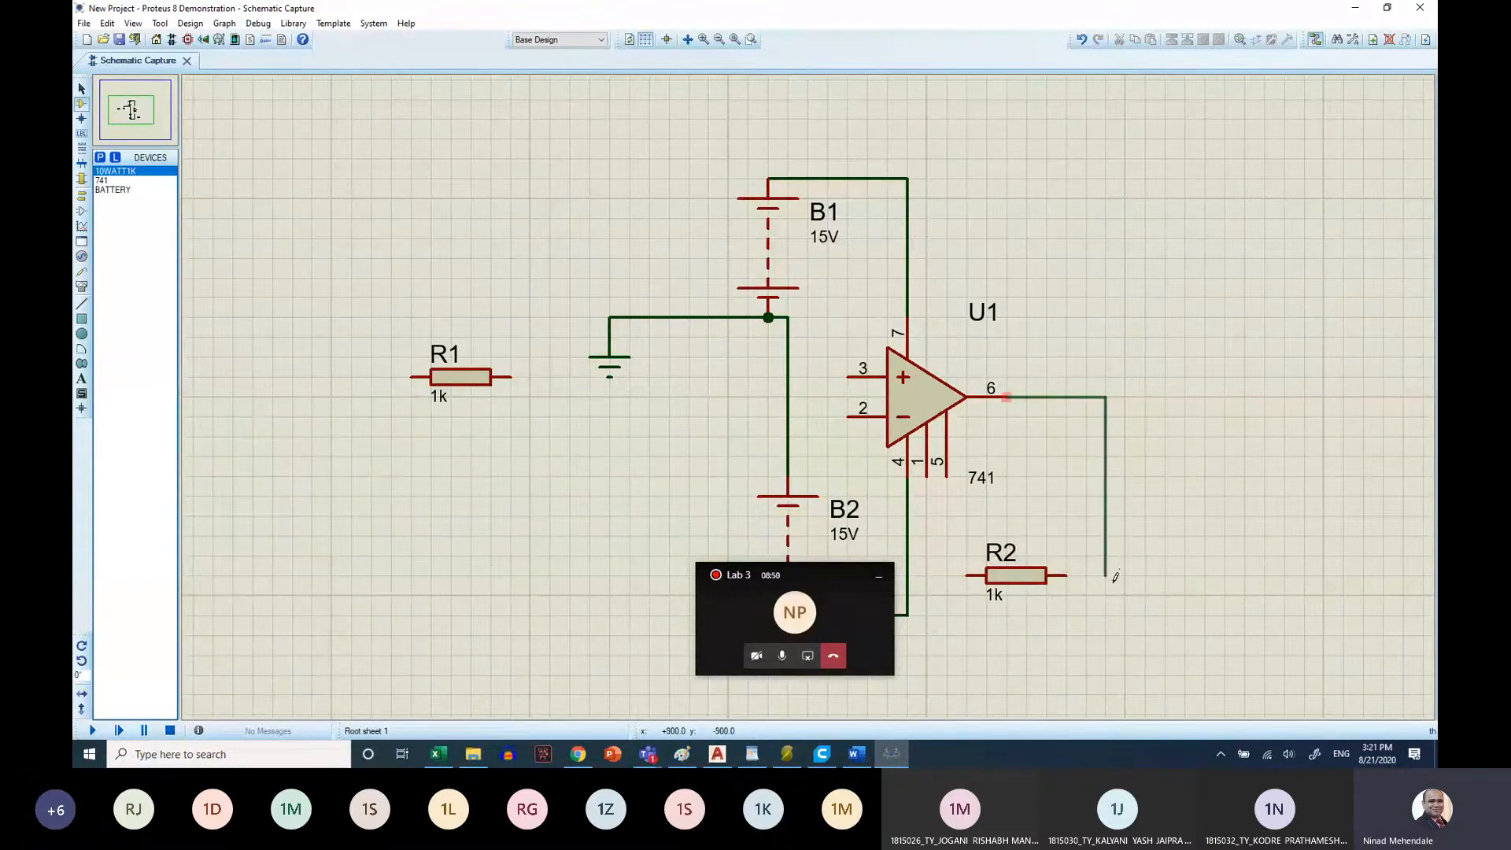
{"action": "left_click", "coordinate": [1066, 576]}
{"action": "left_click", "coordinate": [967, 575]}
{"action": "left_click", "coordinate": [908, 575]}
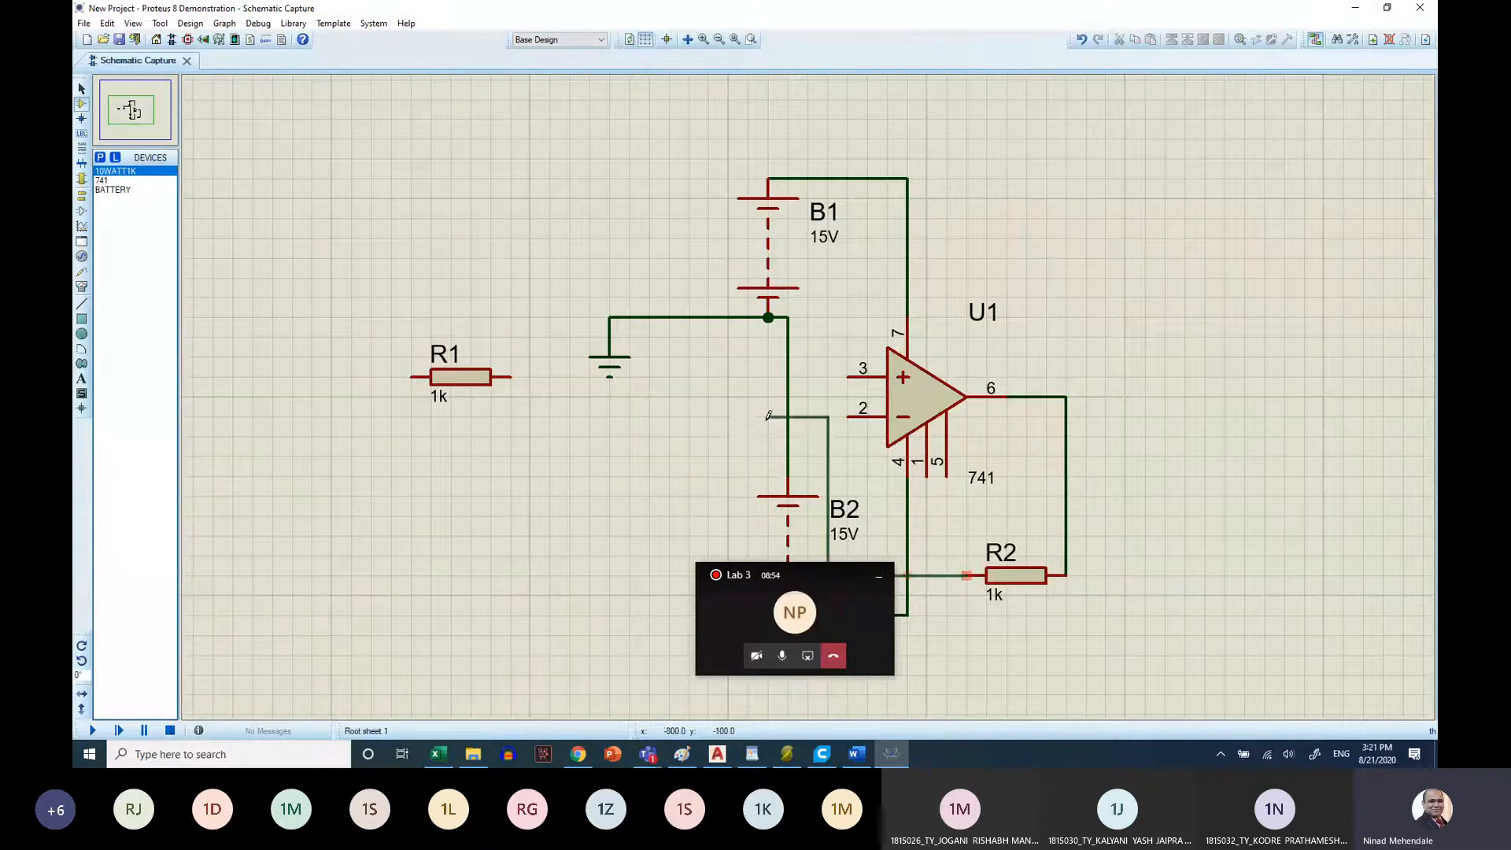
{"action": "left_click", "coordinate": [846, 413]}
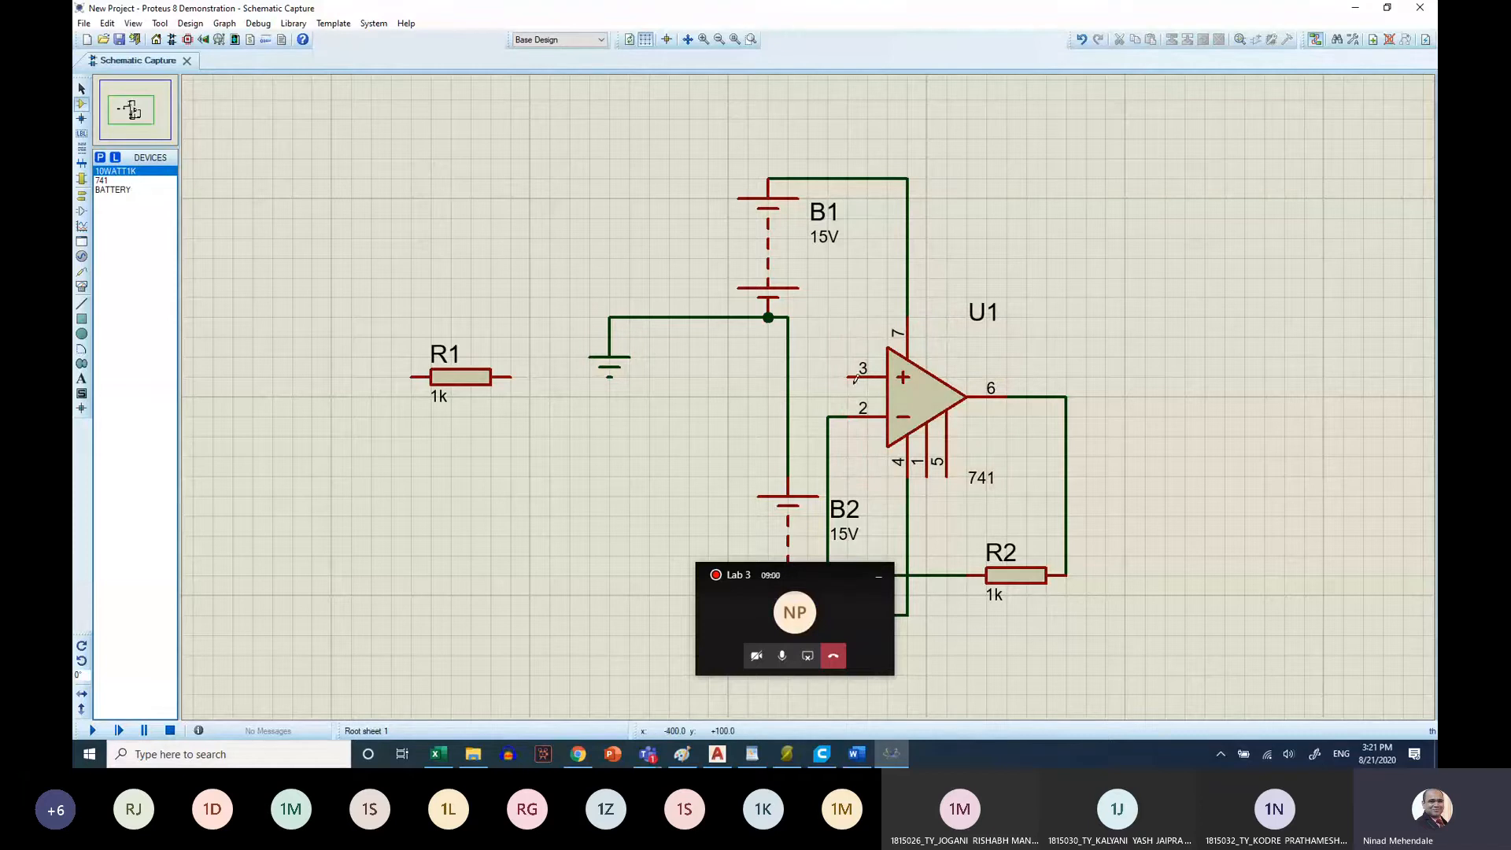
Check the integrator diagram in the Word sheet again, then set resistor R1 to 10k in Proteus
{"action": "left_click", "coordinate": [855, 760]}
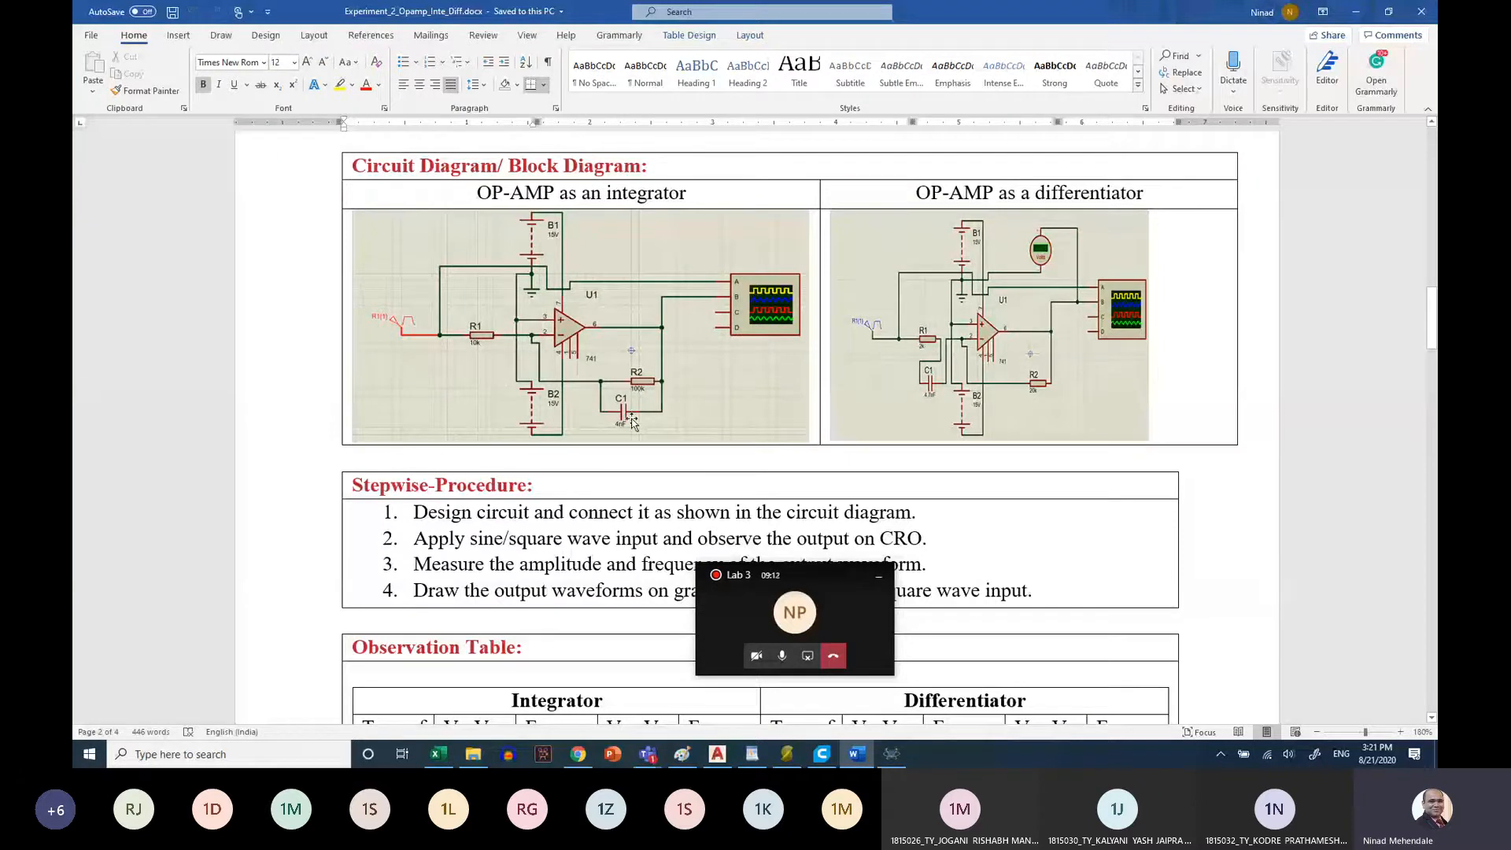
{"action": "left_click", "coordinate": [893, 754]}
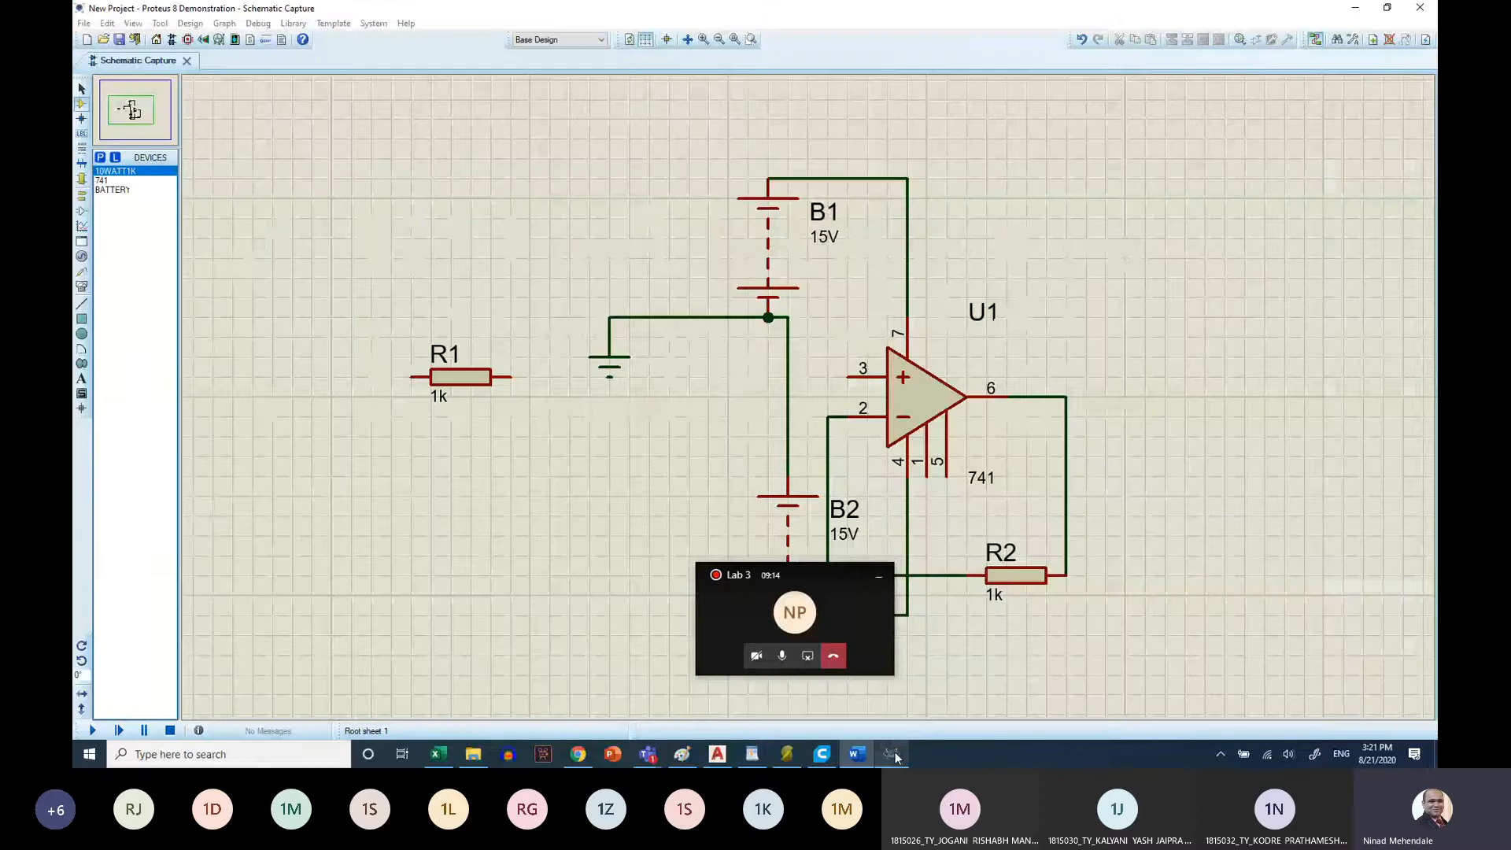
{"action": "double_click", "coordinate": [440, 402]}
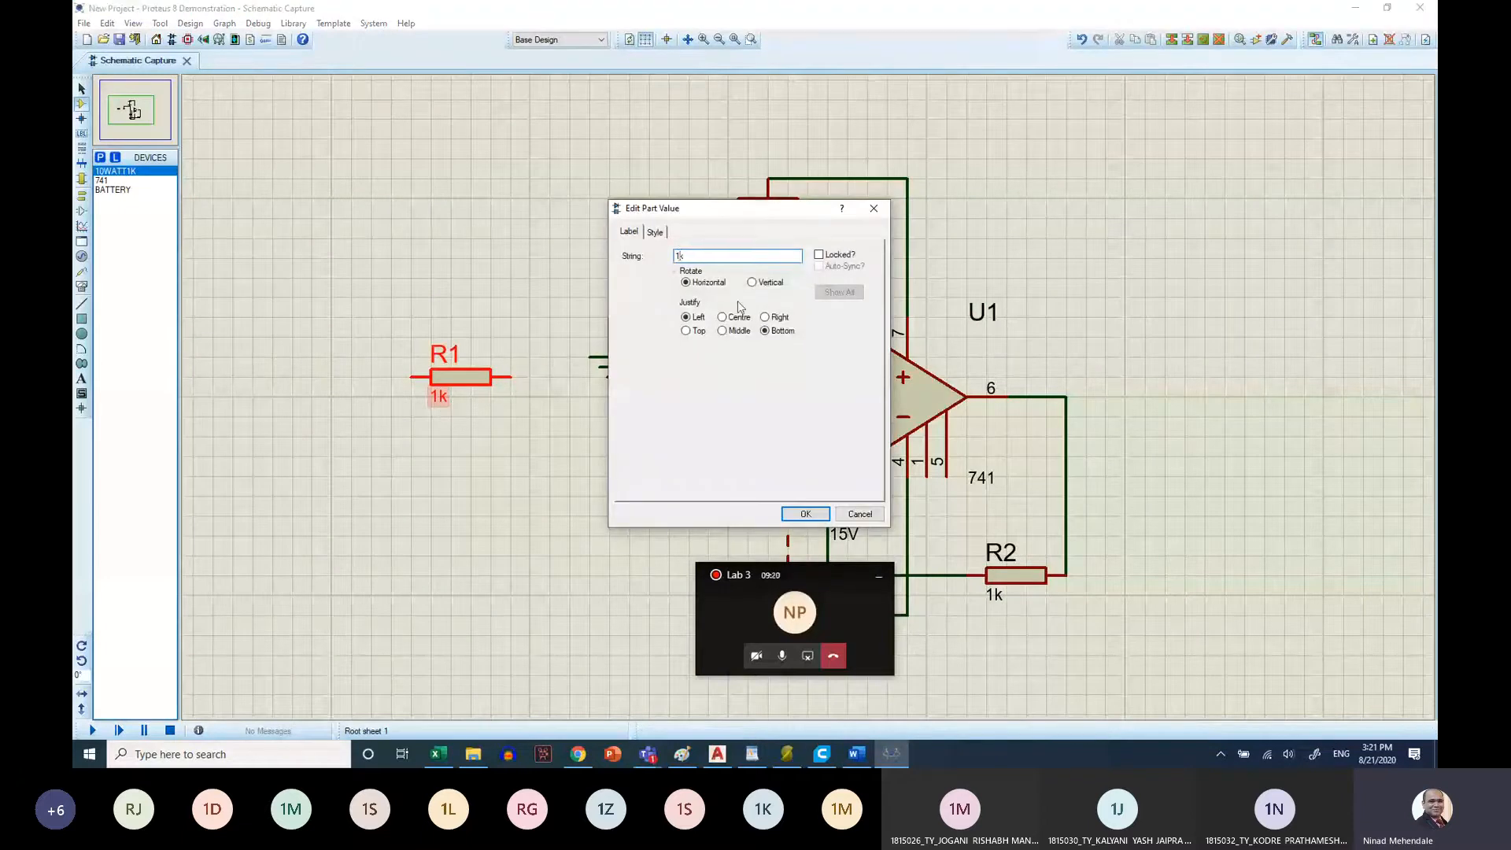
{"action": "type", "text": "10k"}
{"action": "left_click", "coordinate": [805, 513]}
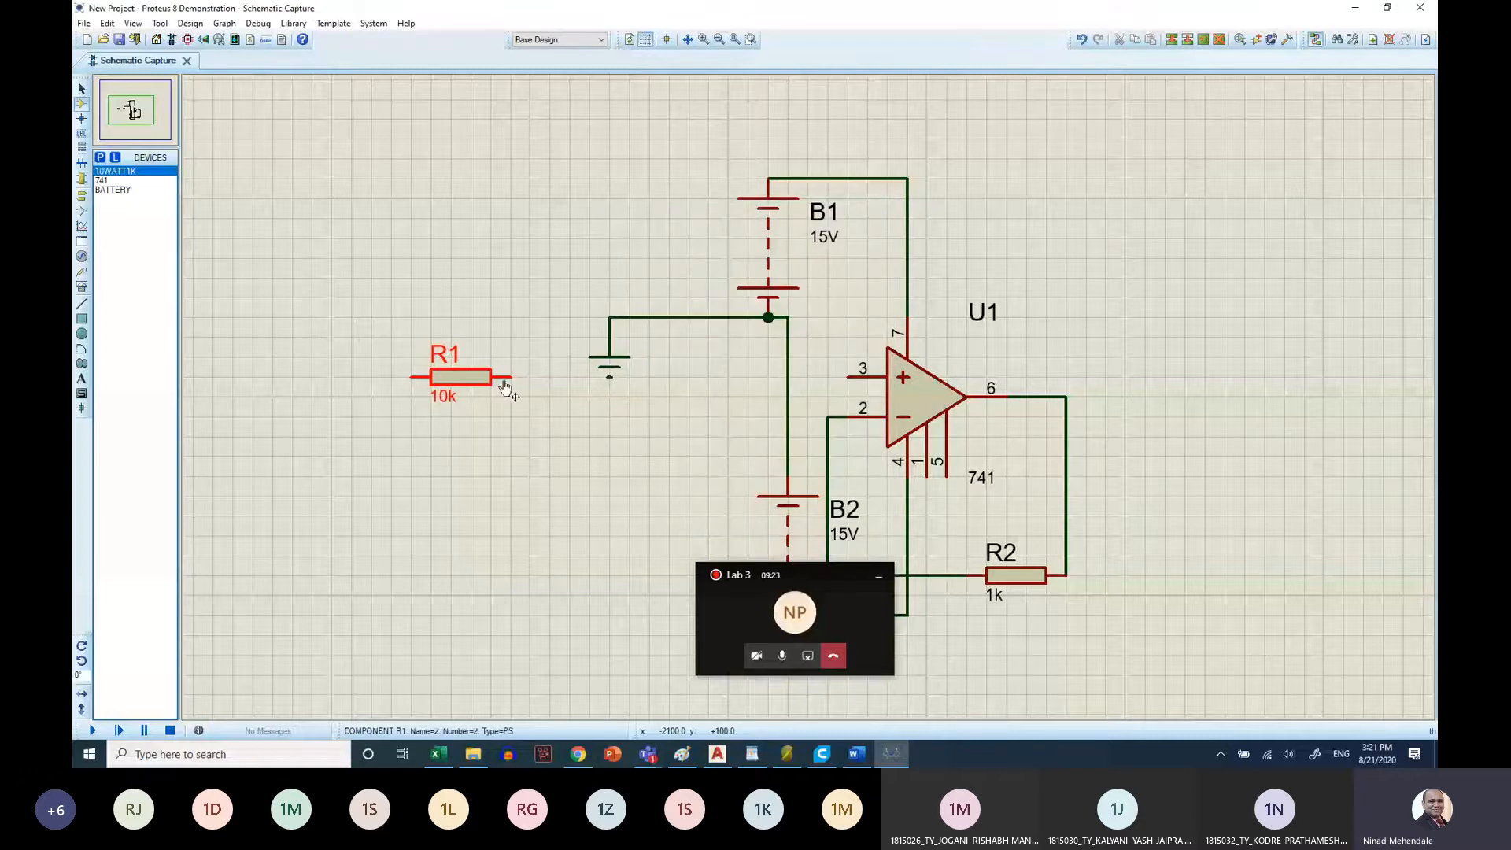
Wire R1 to the op-amp's inverting input node and connect non-inverting pin 3 to the ground line between the batteries
{"action": "left_click", "coordinate": [510, 378]}
{"action": "left_click", "coordinate": [828, 417]}
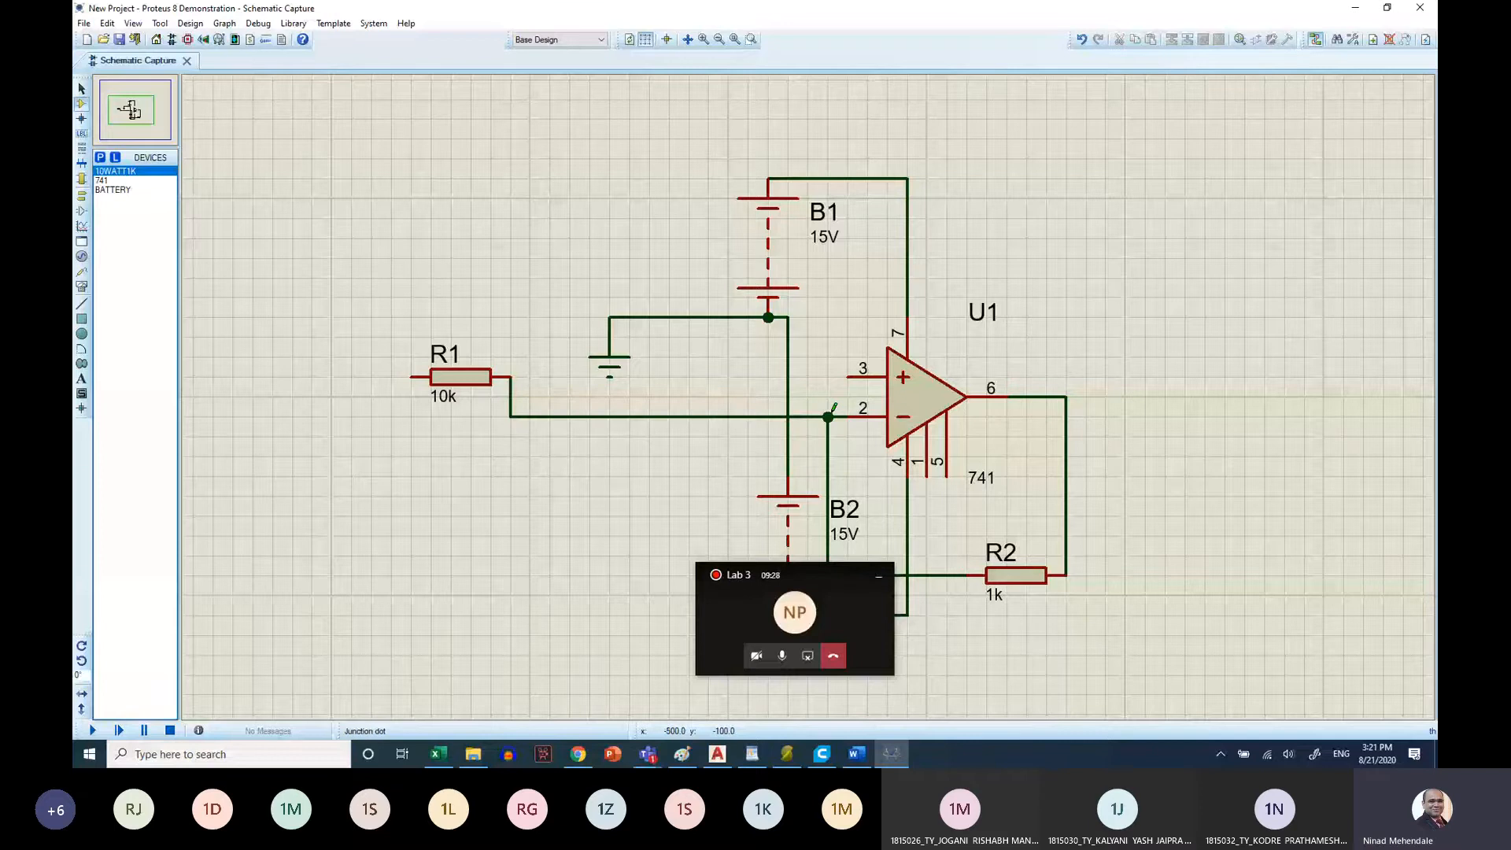
{"action": "left_click", "coordinate": [848, 375]}
{"action": "left_click", "coordinate": [787, 317]}
Set the value of feedback resistor R2 to 100k
{"action": "left_click", "coordinate": [993, 597]}
{"action": "left_click", "coordinate": [993, 595]}
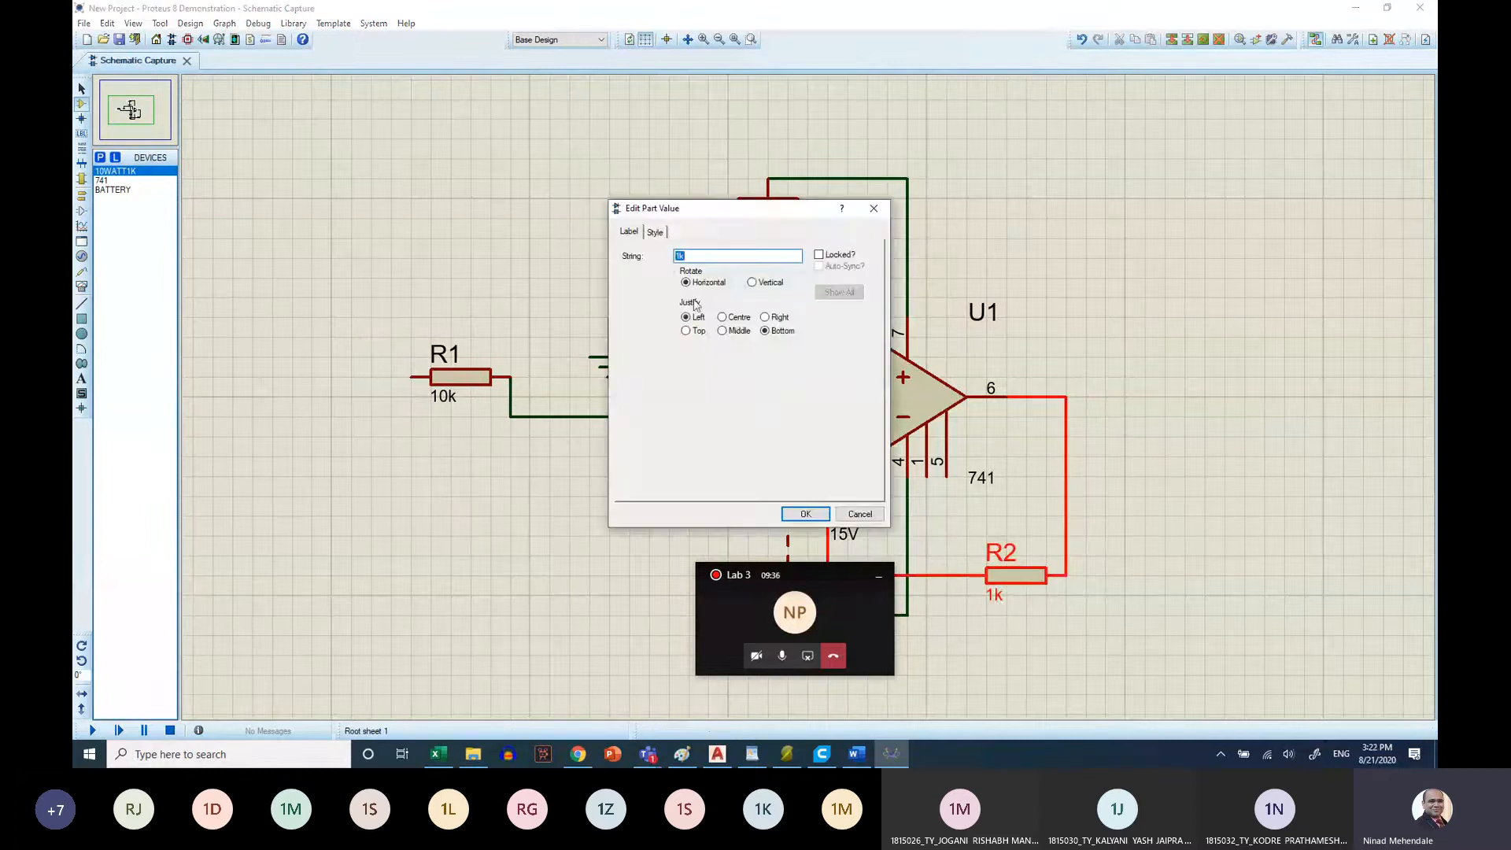
{"action": "left_click", "coordinate": [679, 258]}
{"action": "type", "text": "00"}
{"action": "left_click", "coordinate": [809, 514]}
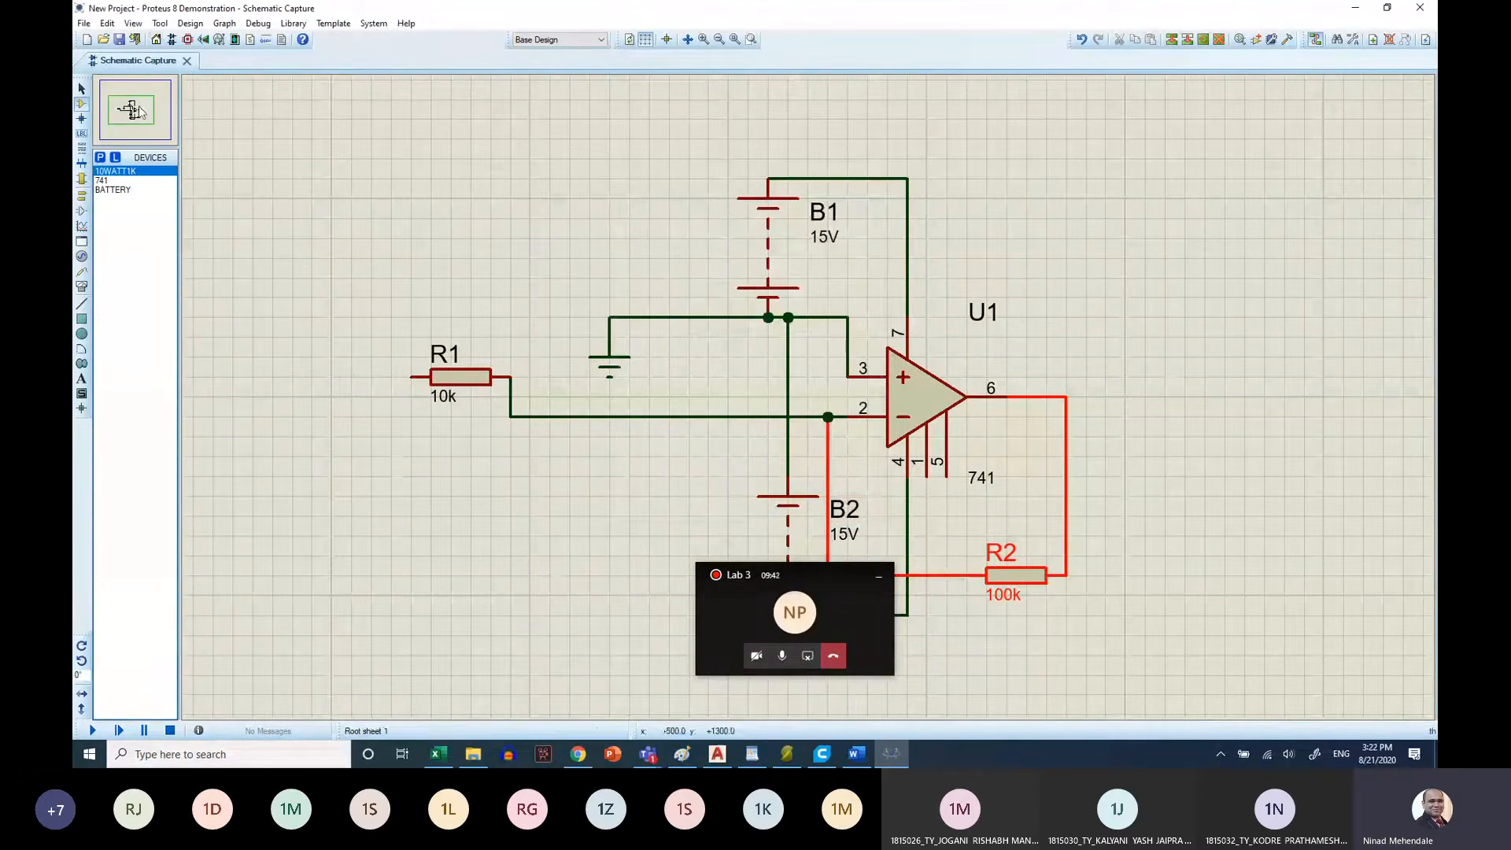
Add the generic capacitor CAP to the device list and place one below feedback resistor R2
{"action": "left_click", "coordinate": [102, 160]}
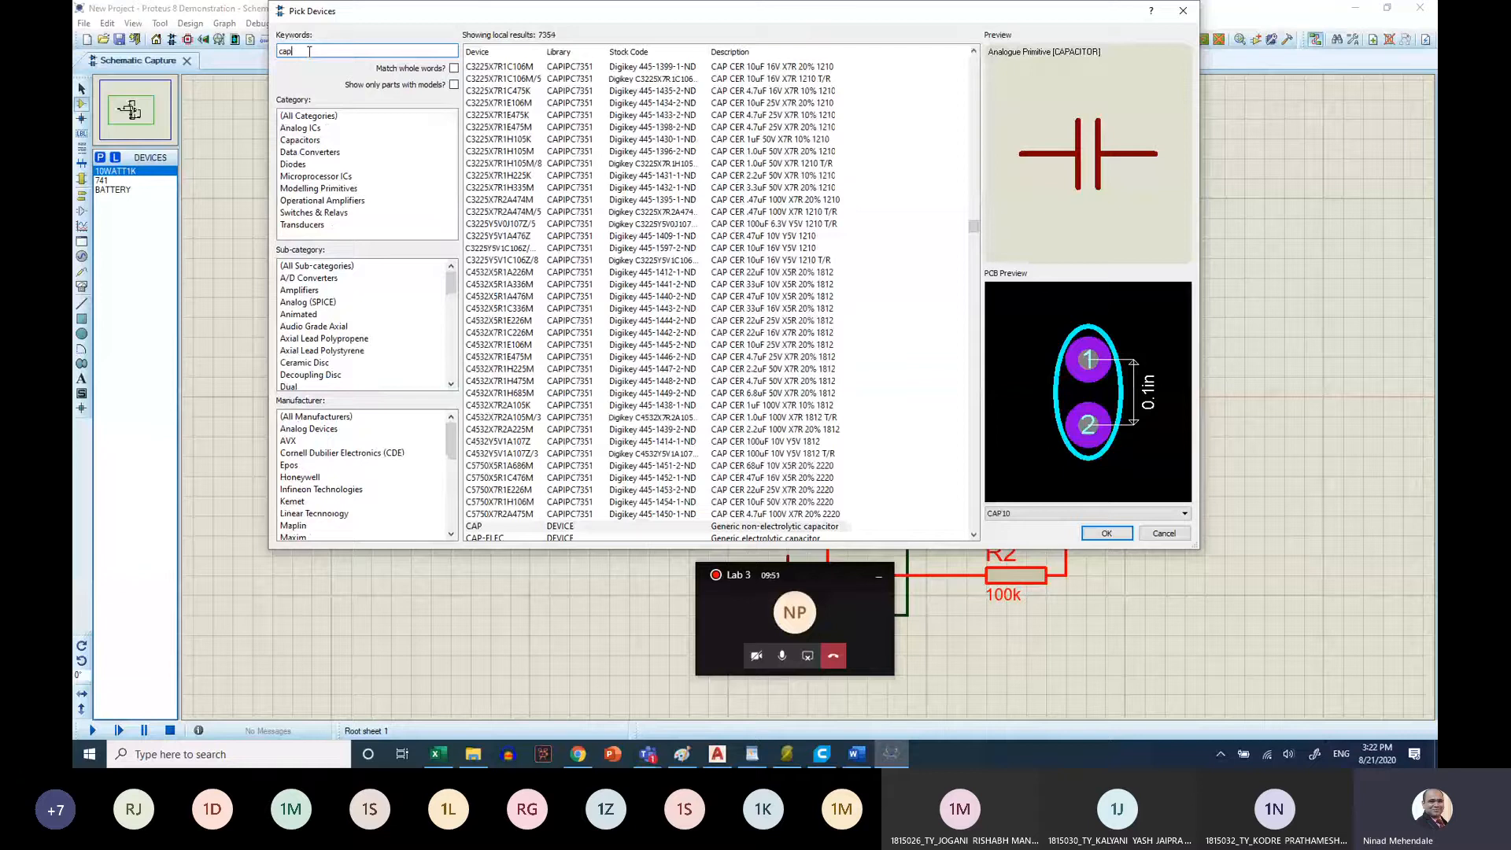
{"action": "type", "text": "cap"}
{"action": "key", "text": "Return"}
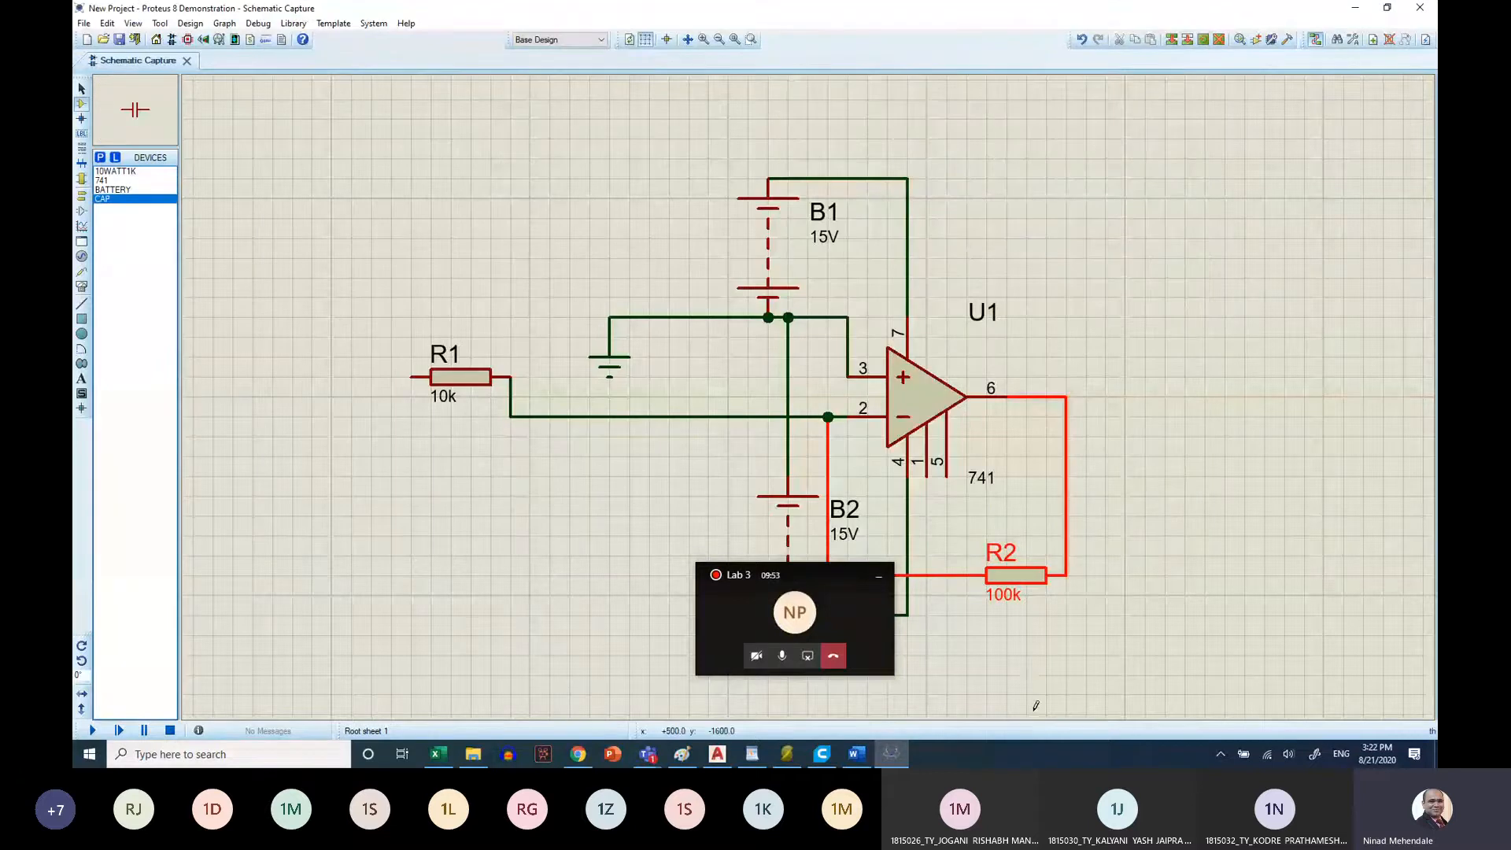
{"action": "left_click", "coordinate": [983, 674]}
{"action": "left_click", "coordinate": [986, 675]}
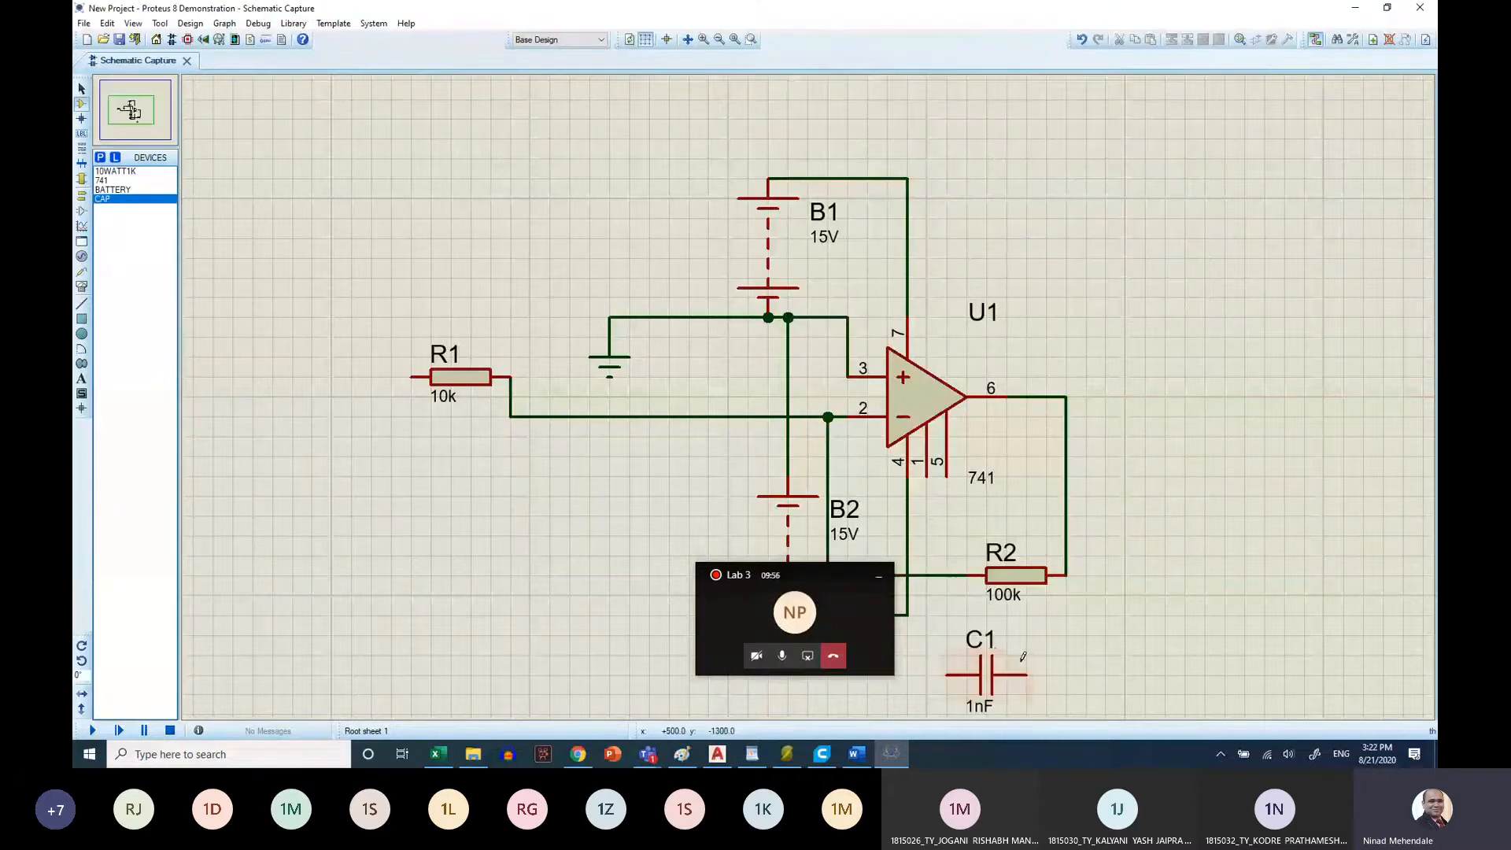
Wire capacitor C1 in parallel with feedback resistor R2, moving the meeting window clear of the circuit
{"action": "left_click", "coordinate": [1026, 675]}
{"action": "left_click", "coordinate": [1067, 577]}
{"action": "left_click_drag", "start_coordinate": [823, 573], "coordinate": [434, 547]}
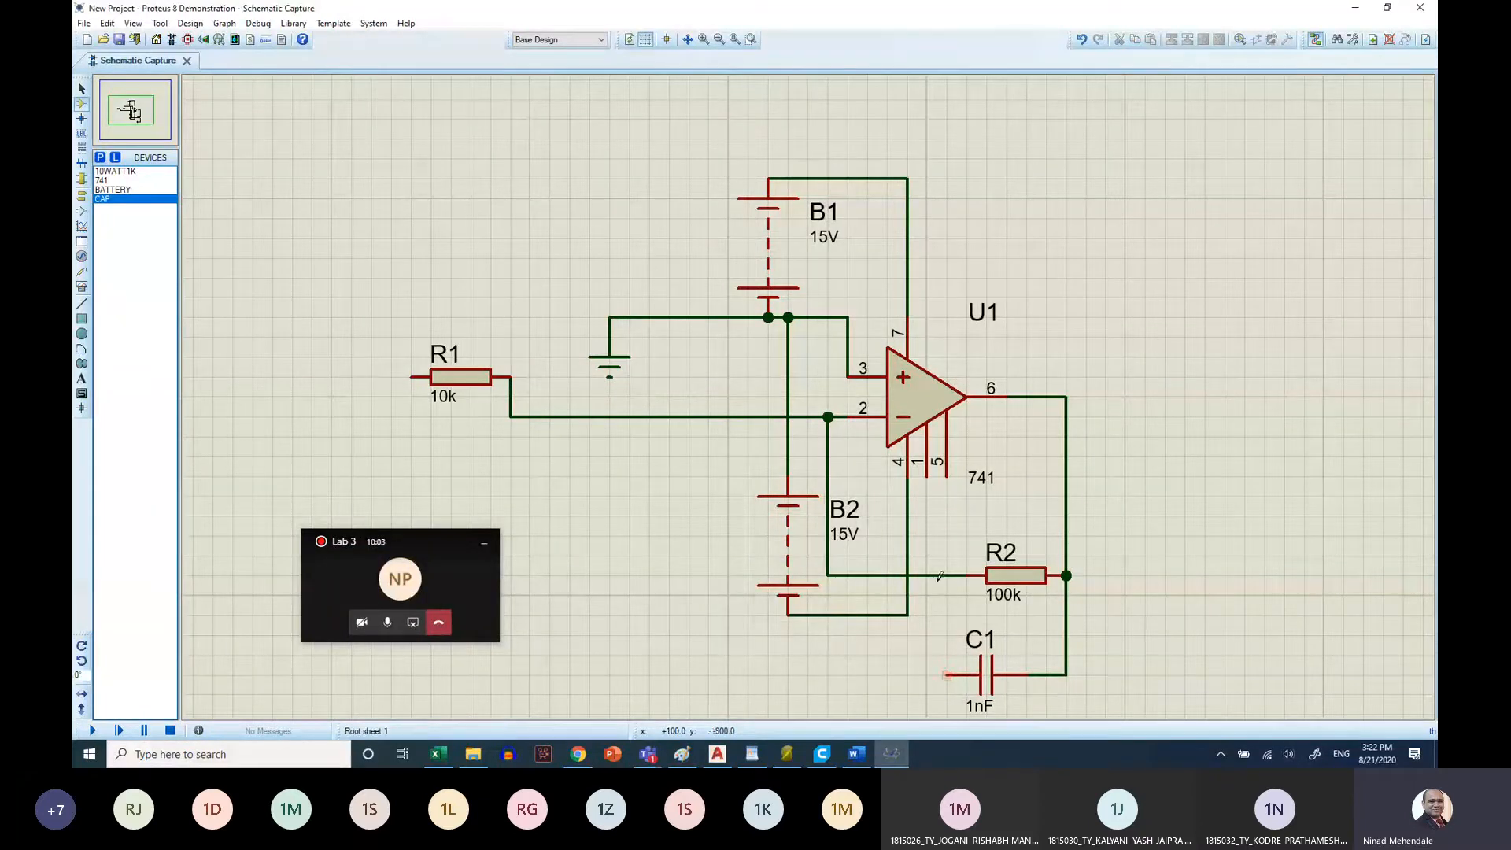
{"action": "left_click", "coordinate": [945, 674]}
{"action": "left_click", "coordinate": [947, 575]}
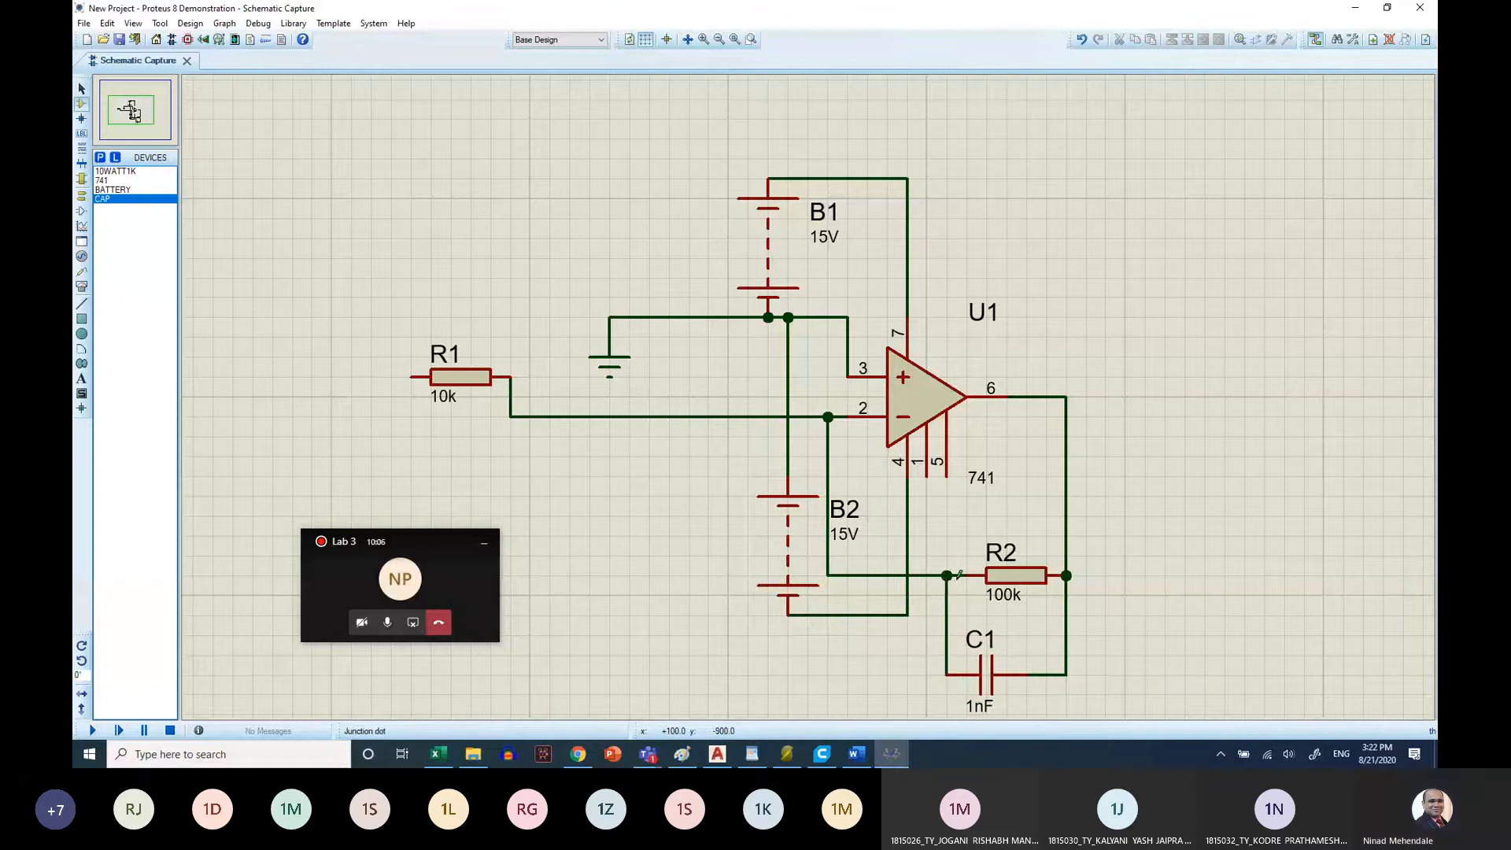
Set the value of capacitor C1 to 4nF
{"action": "double_click", "coordinate": [971, 707]}
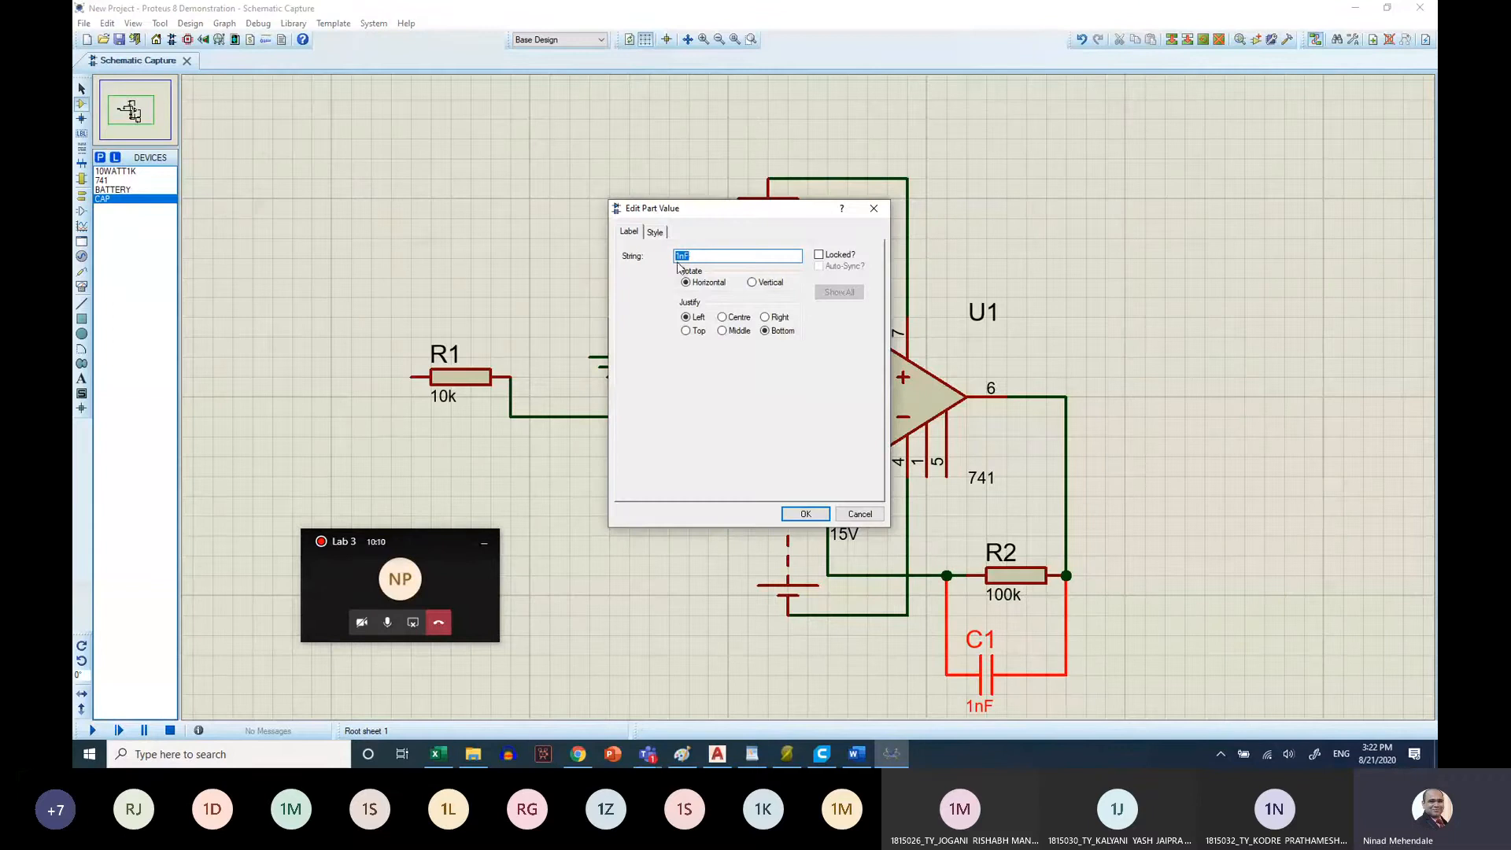
{"action": "left_click_drag", "start_coordinate": [681, 257], "coordinate": [676, 259]}
{"action": "type", "text": "4"}
{"action": "left_click", "coordinate": [806, 513]}
{"action": "double_click", "coordinate": [1001, 552]}
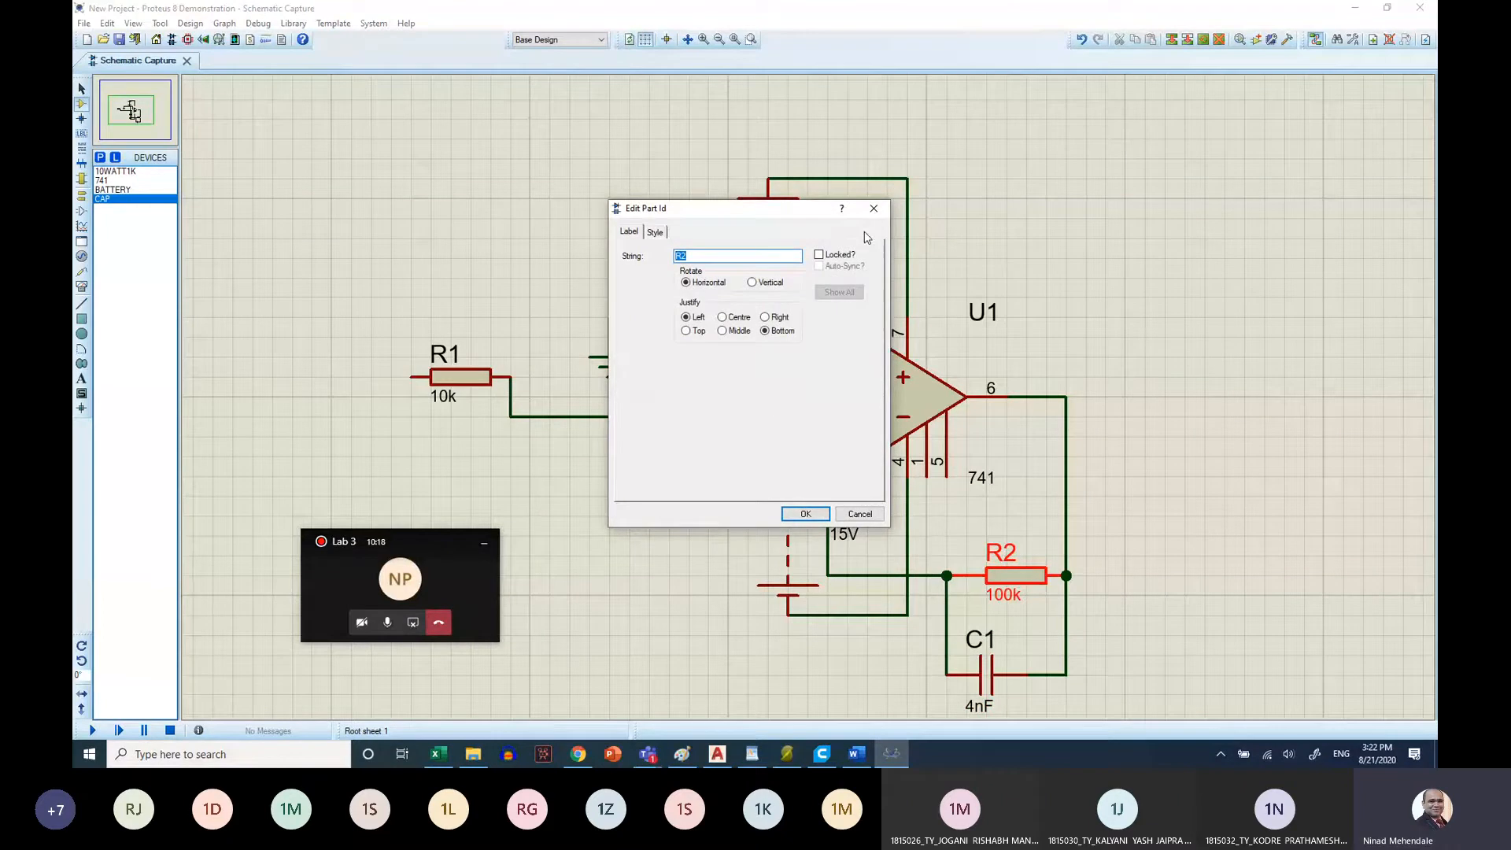
{"action": "left_click", "coordinate": [875, 209]}
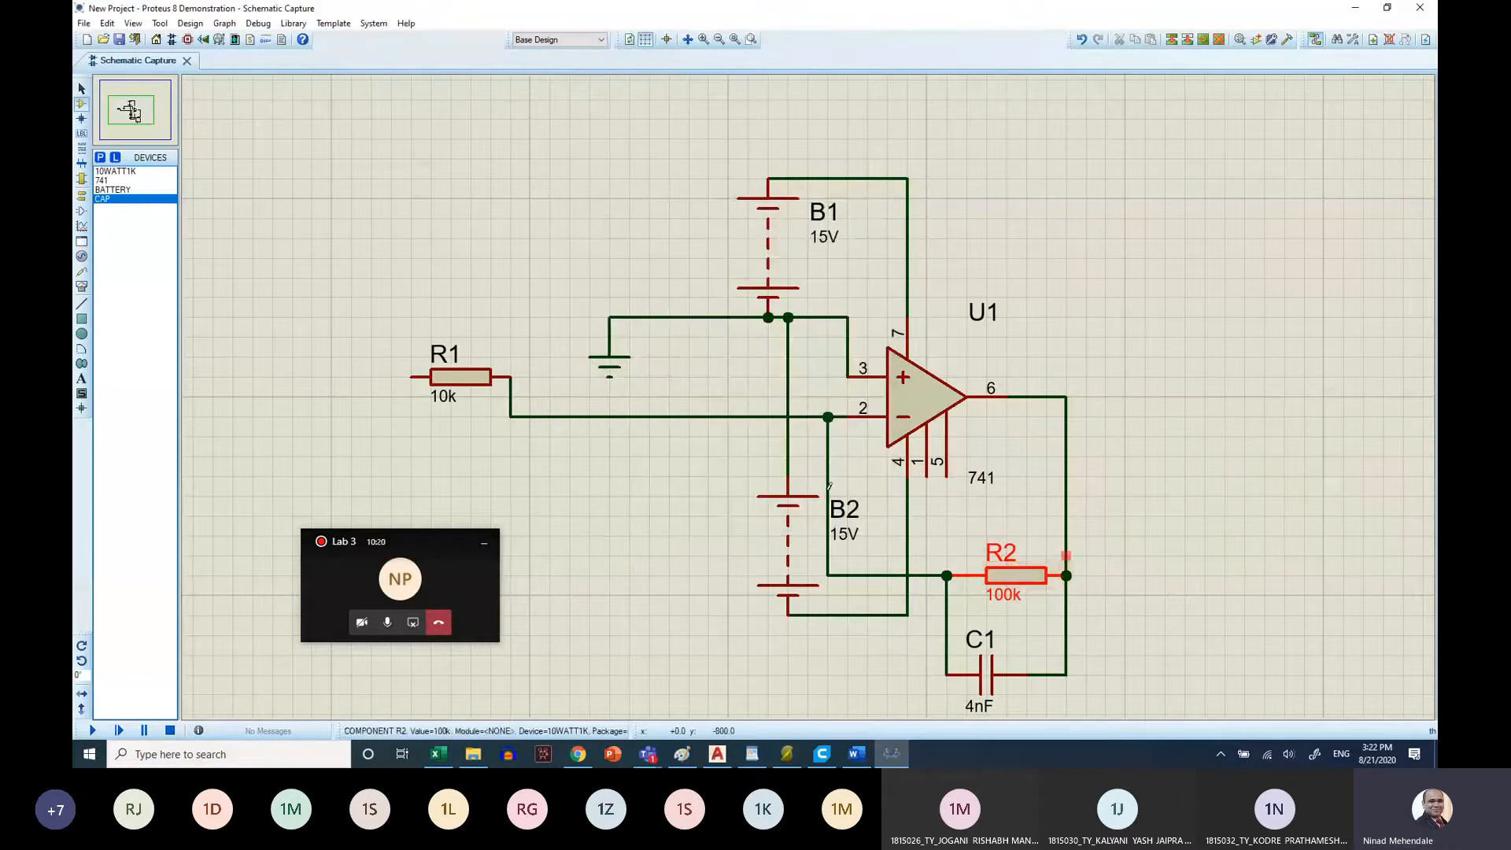
Place an oscilloscope on the op-amp's output side and a pulse generator wired to the free end of R1
{"action": "left_click", "coordinate": [81, 288]}
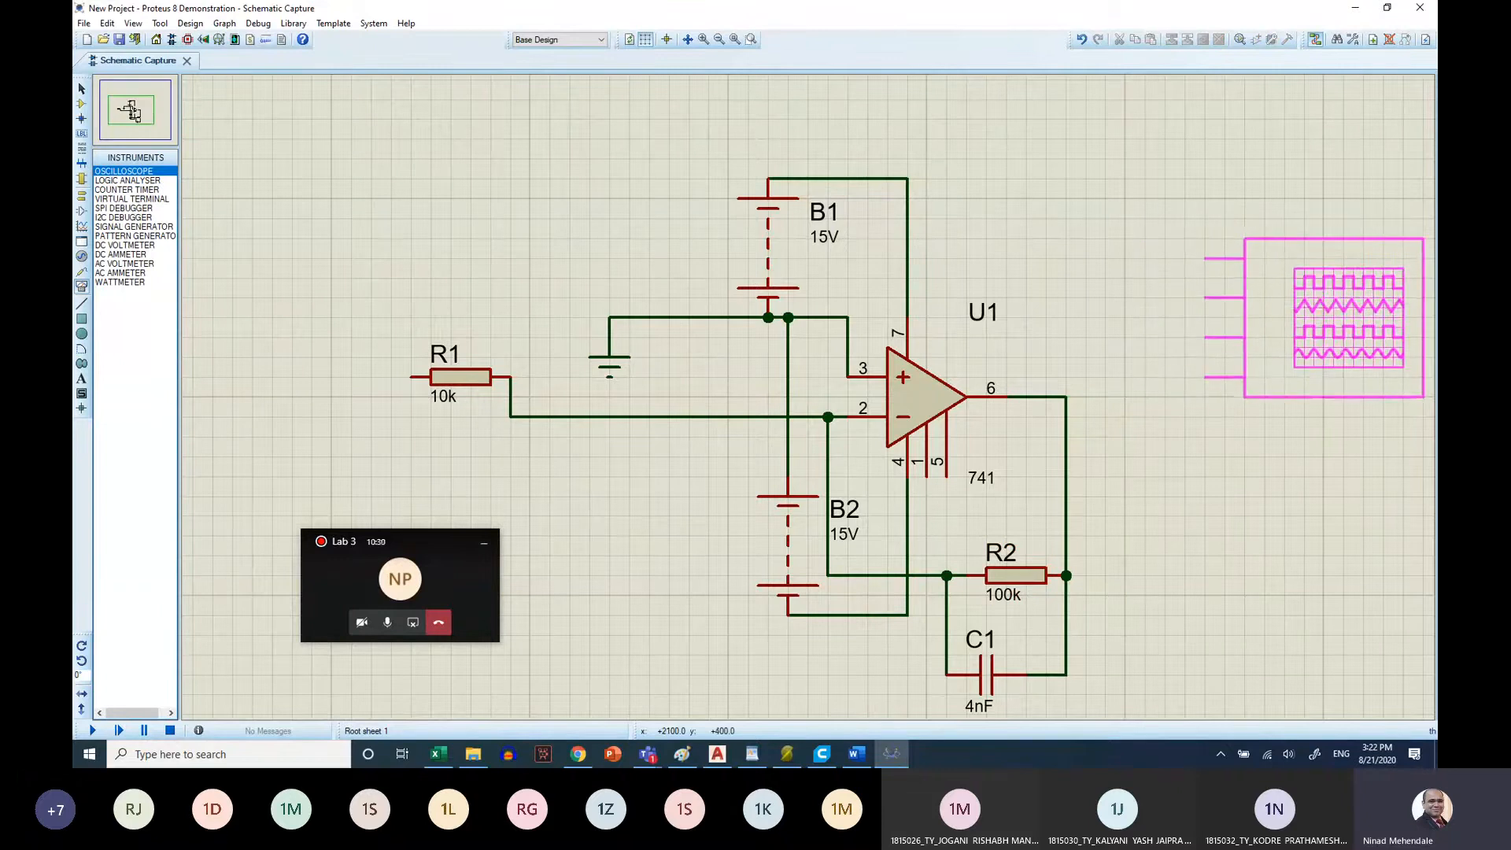
{"action": "left_click", "coordinate": [1333, 317]}
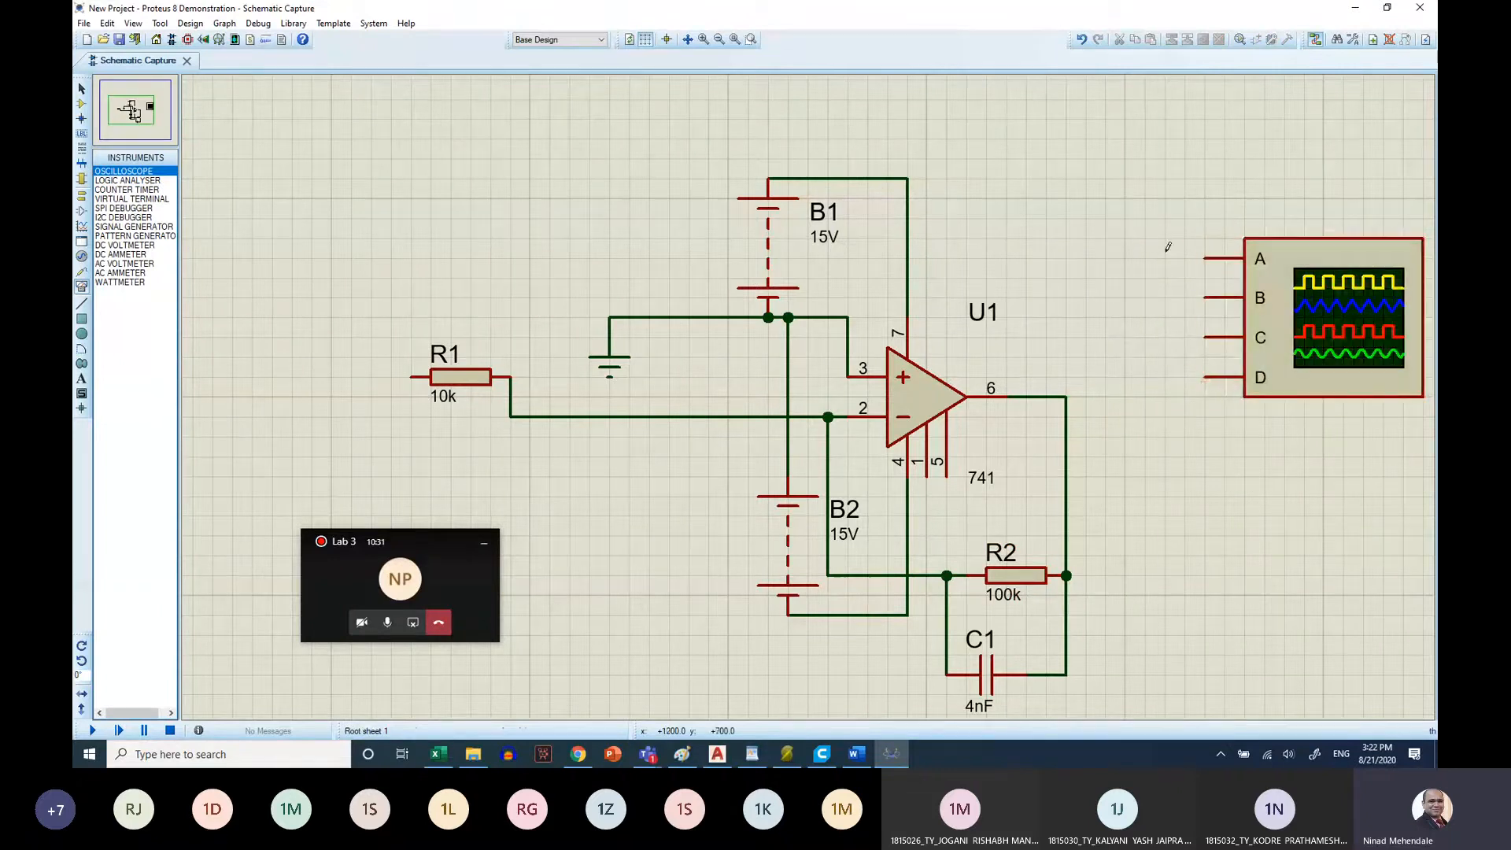
{"action": "left_click", "coordinate": [83, 258]}
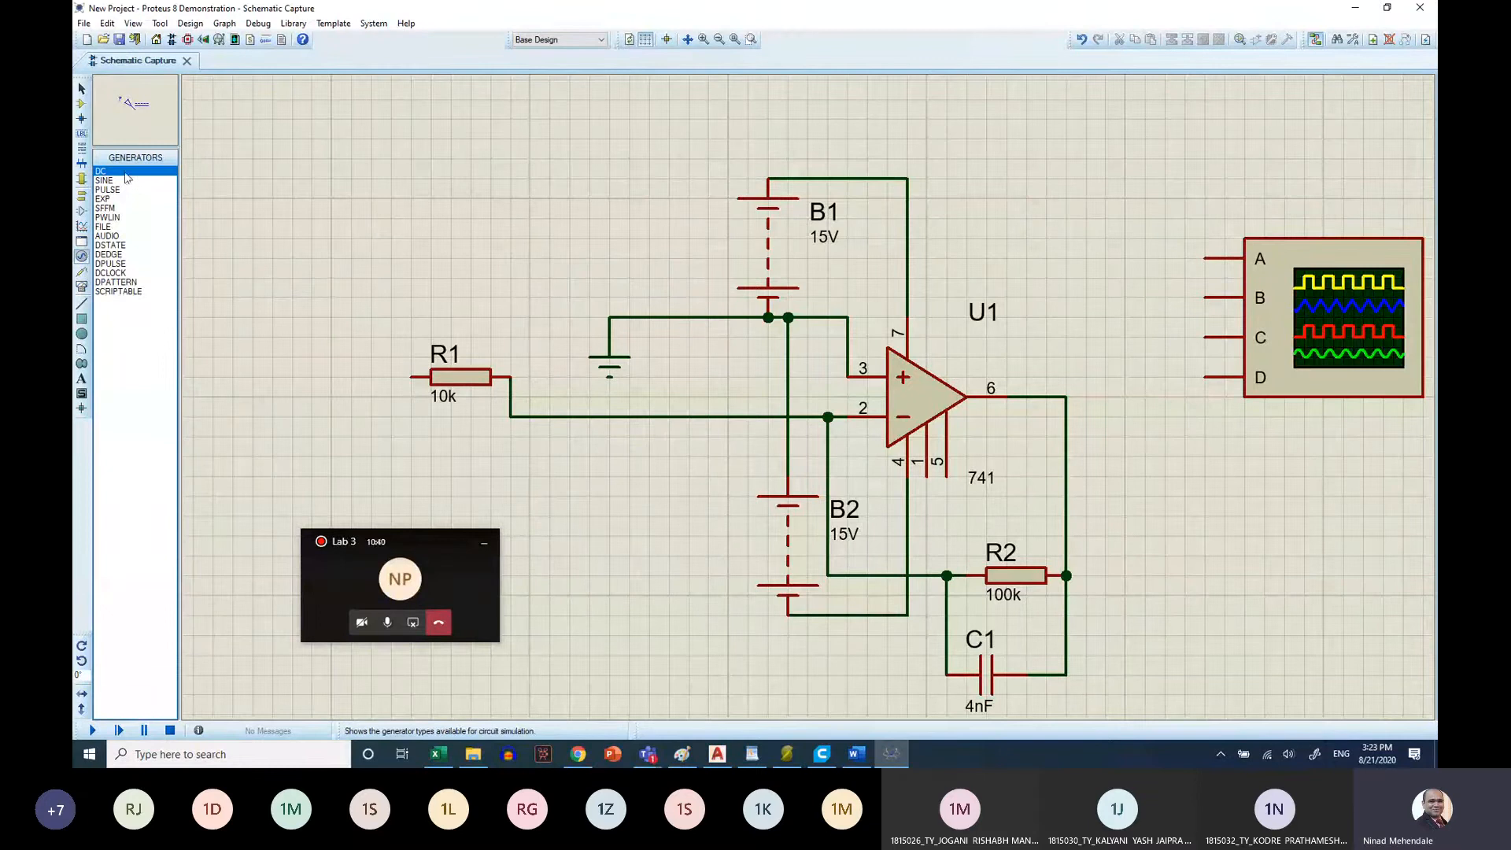
{"action": "left_click", "coordinate": [253, 301]}
{"action": "left_click", "coordinate": [252, 356]}
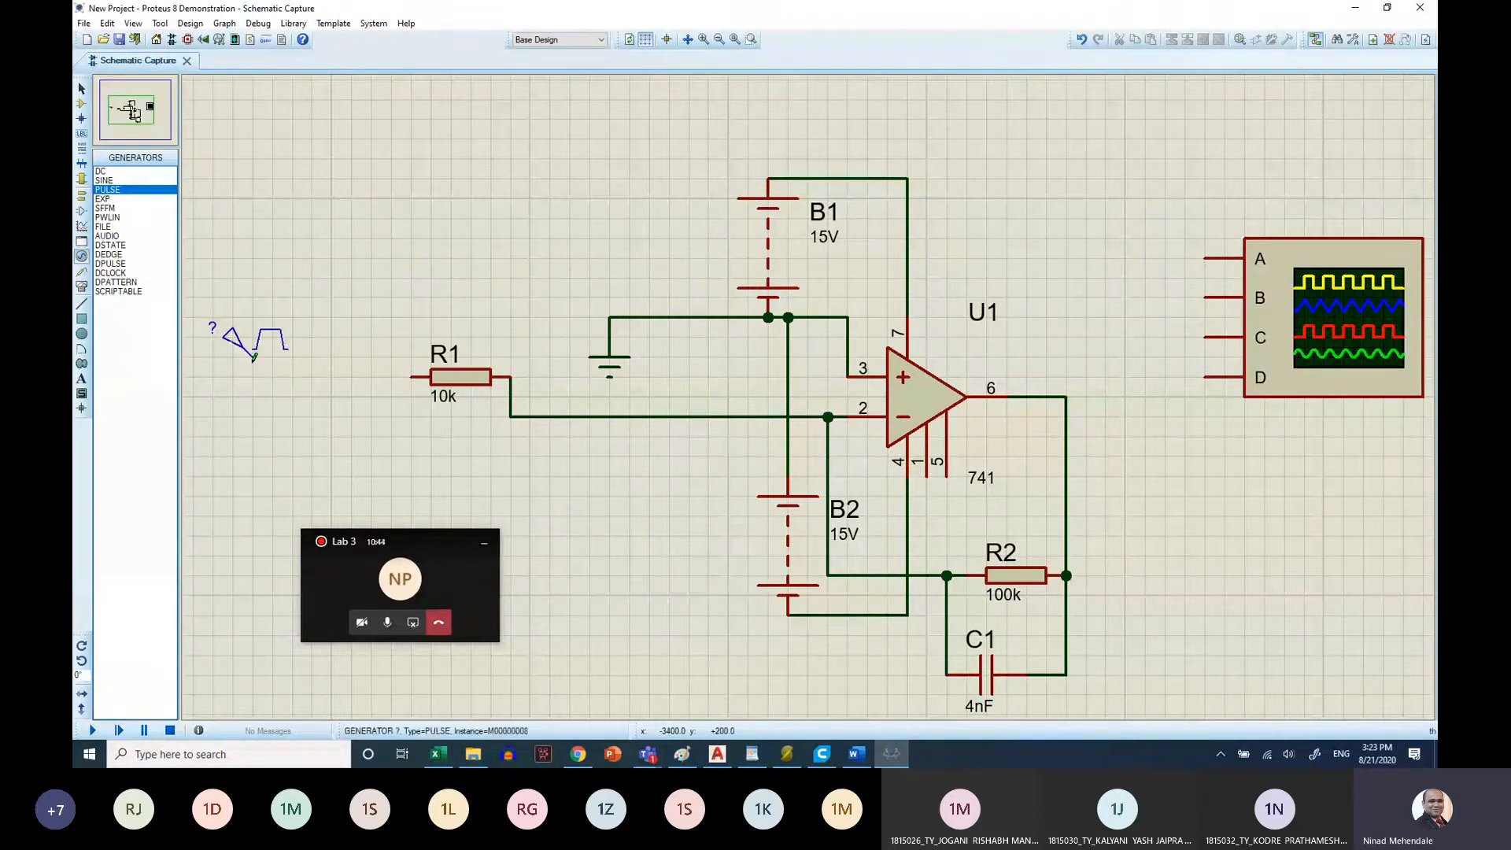
{"action": "left_click", "coordinate": [253, 357]}
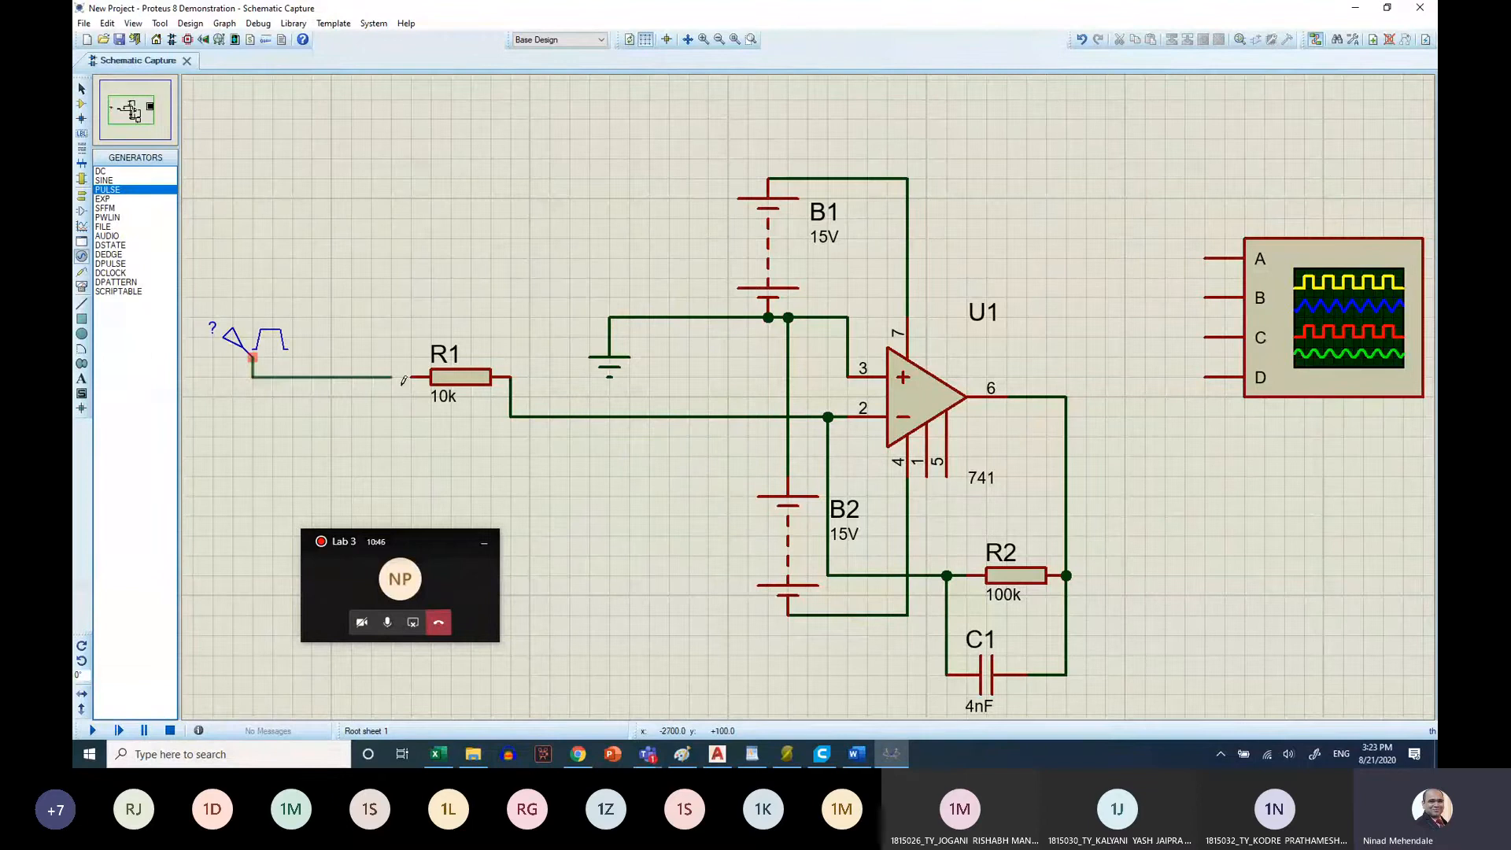
{"action": "left_click", "coordinate": [416, 376]}
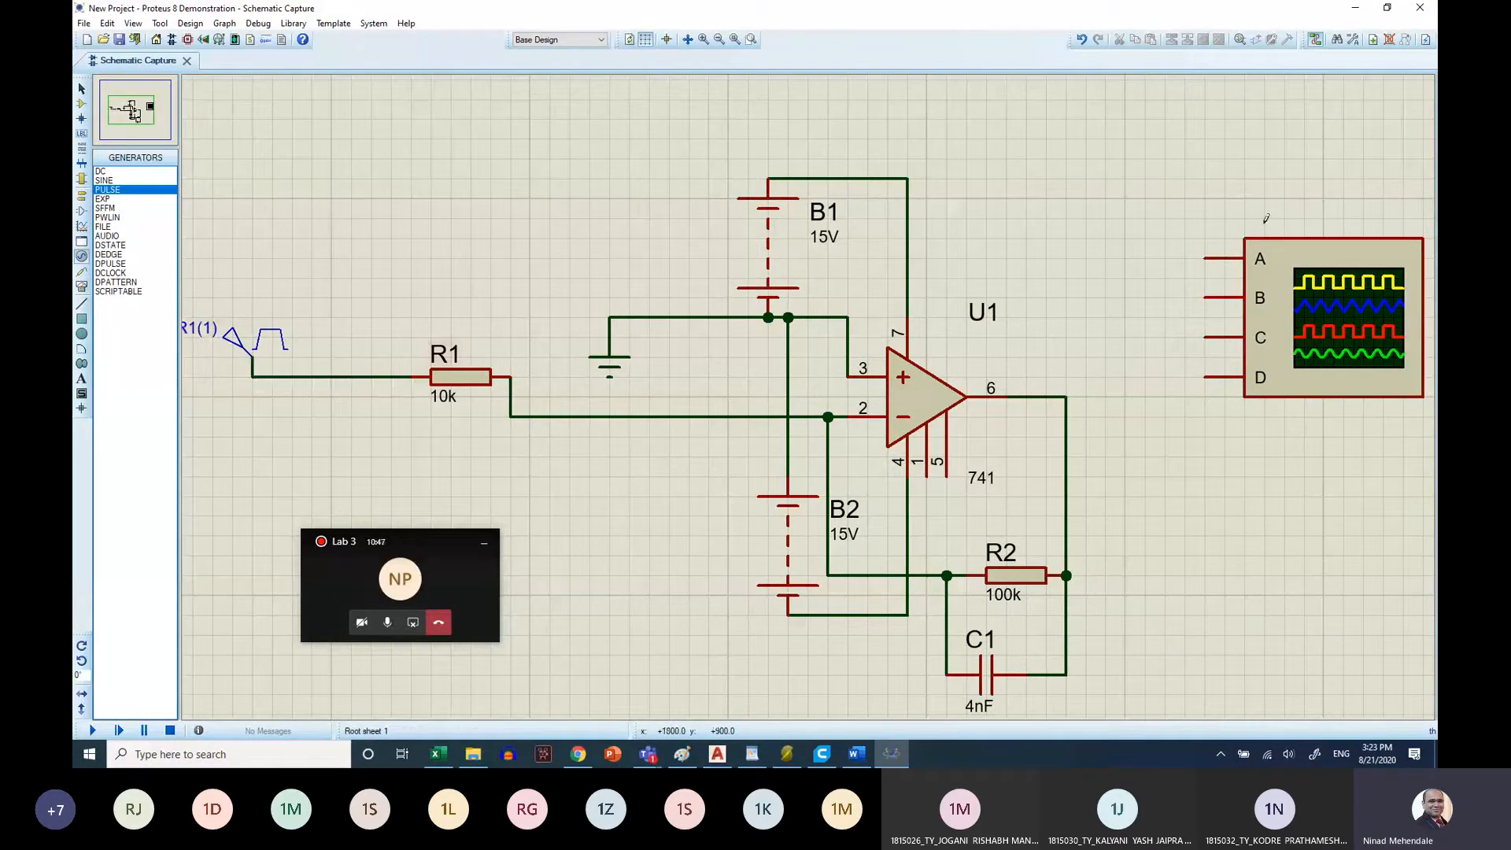
Connect oscilloscope channel A to the wire between the pulse generator and R1, and channel B to the op-amp's output pin 6 line
{"action": "left_click", "coordinate": [1204, 257]}
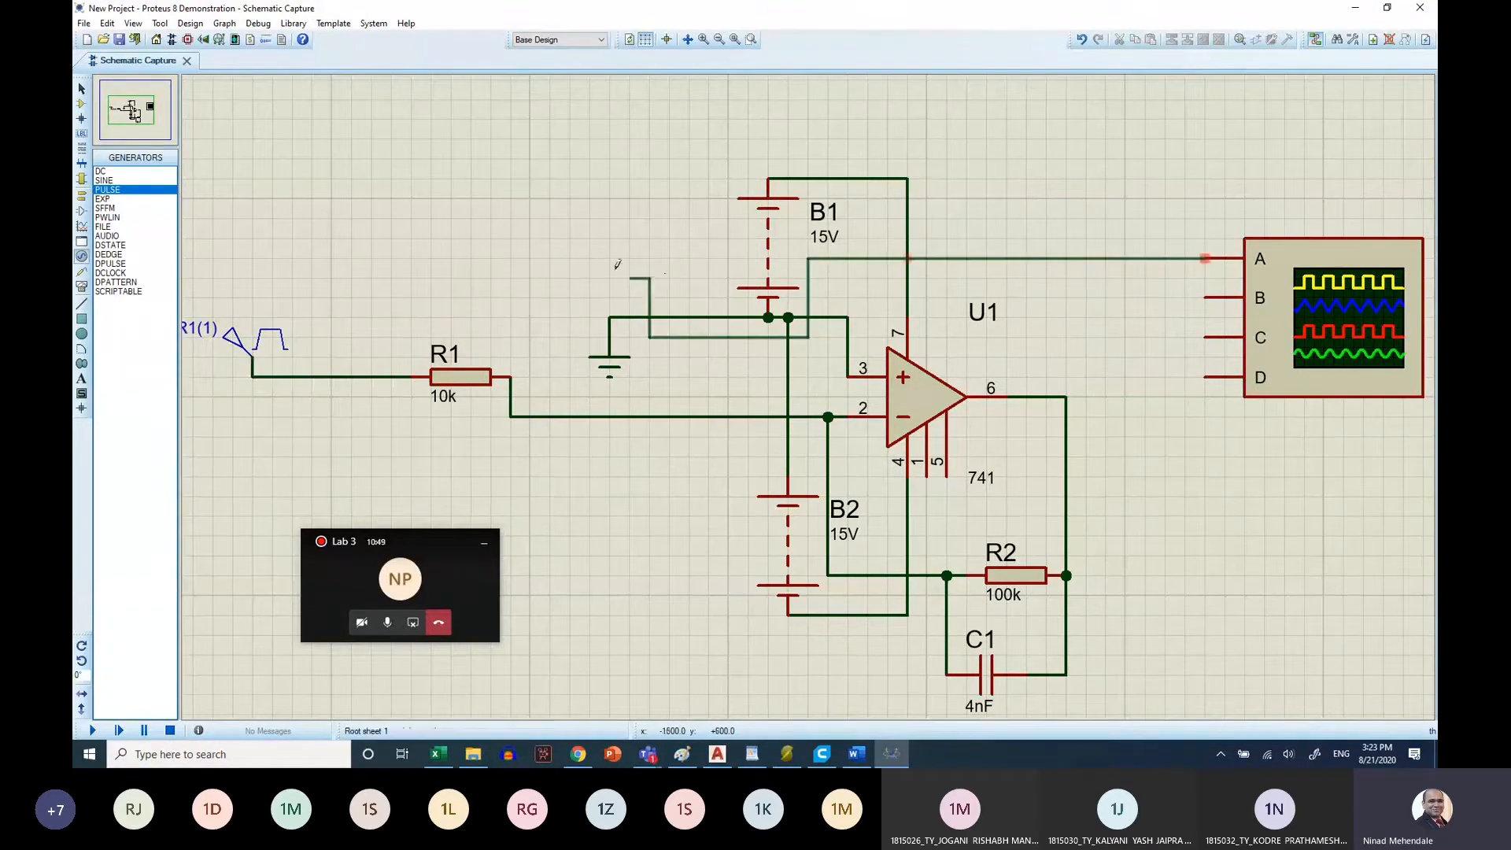
{"action": "left_click", "coordinate": [352, 375]}
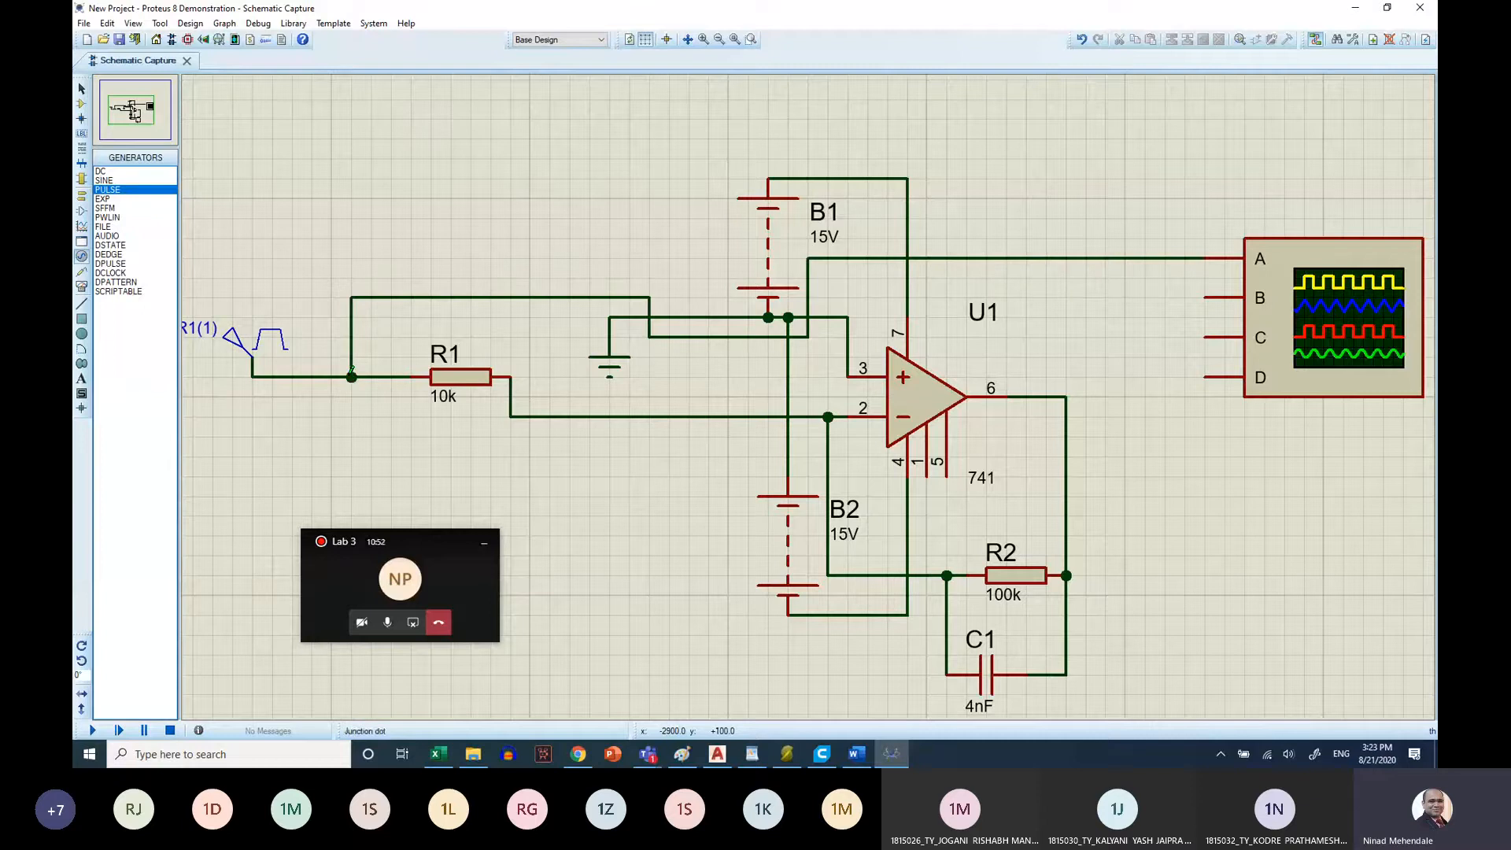
{"action": "left_click", "coordinate": [1206, 297]}
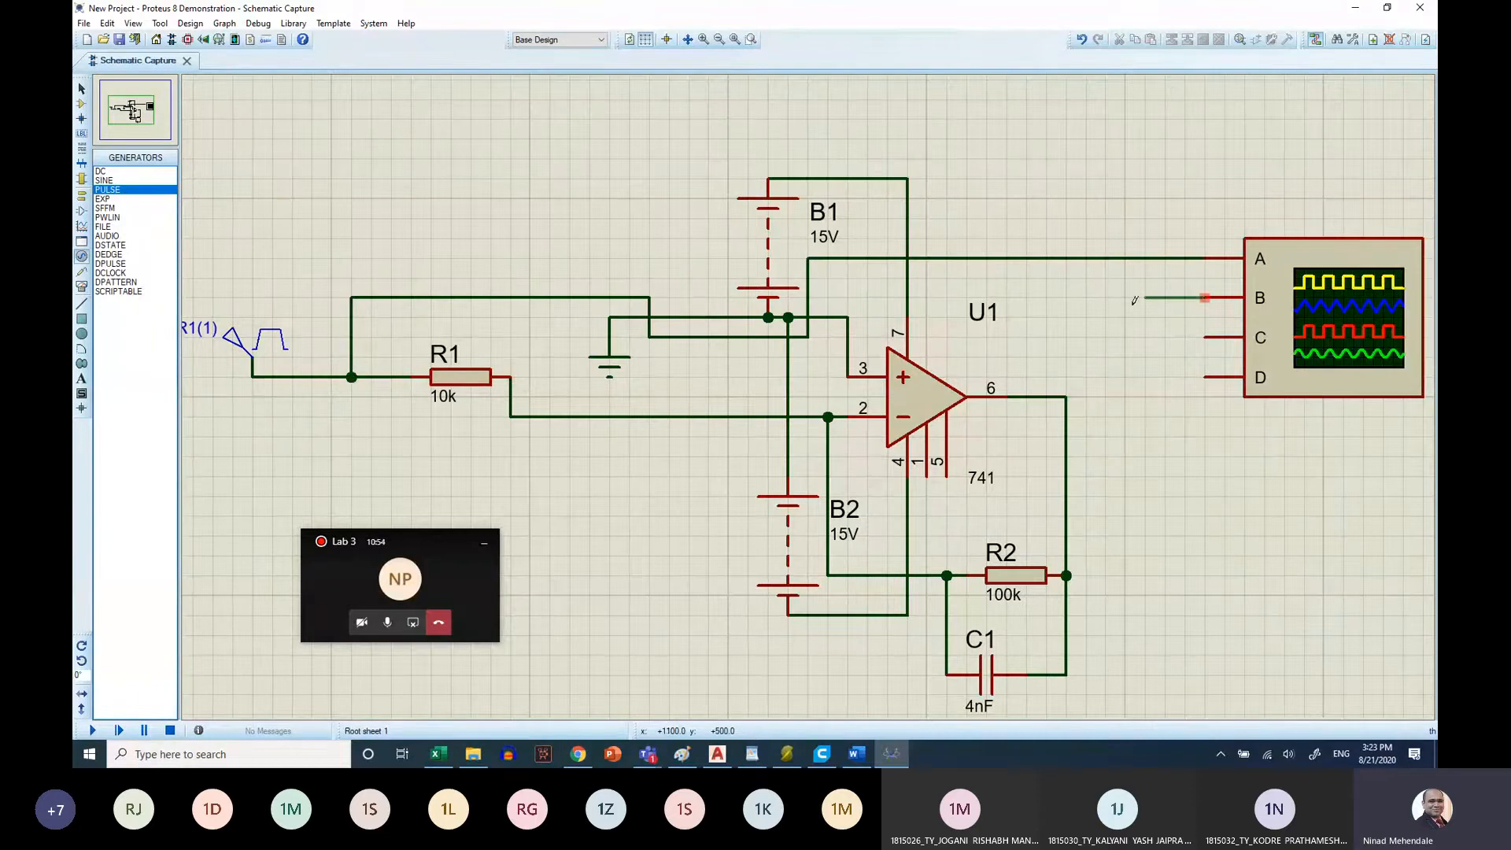
{"action": "left_click", "coordinate": [1067, 394]}
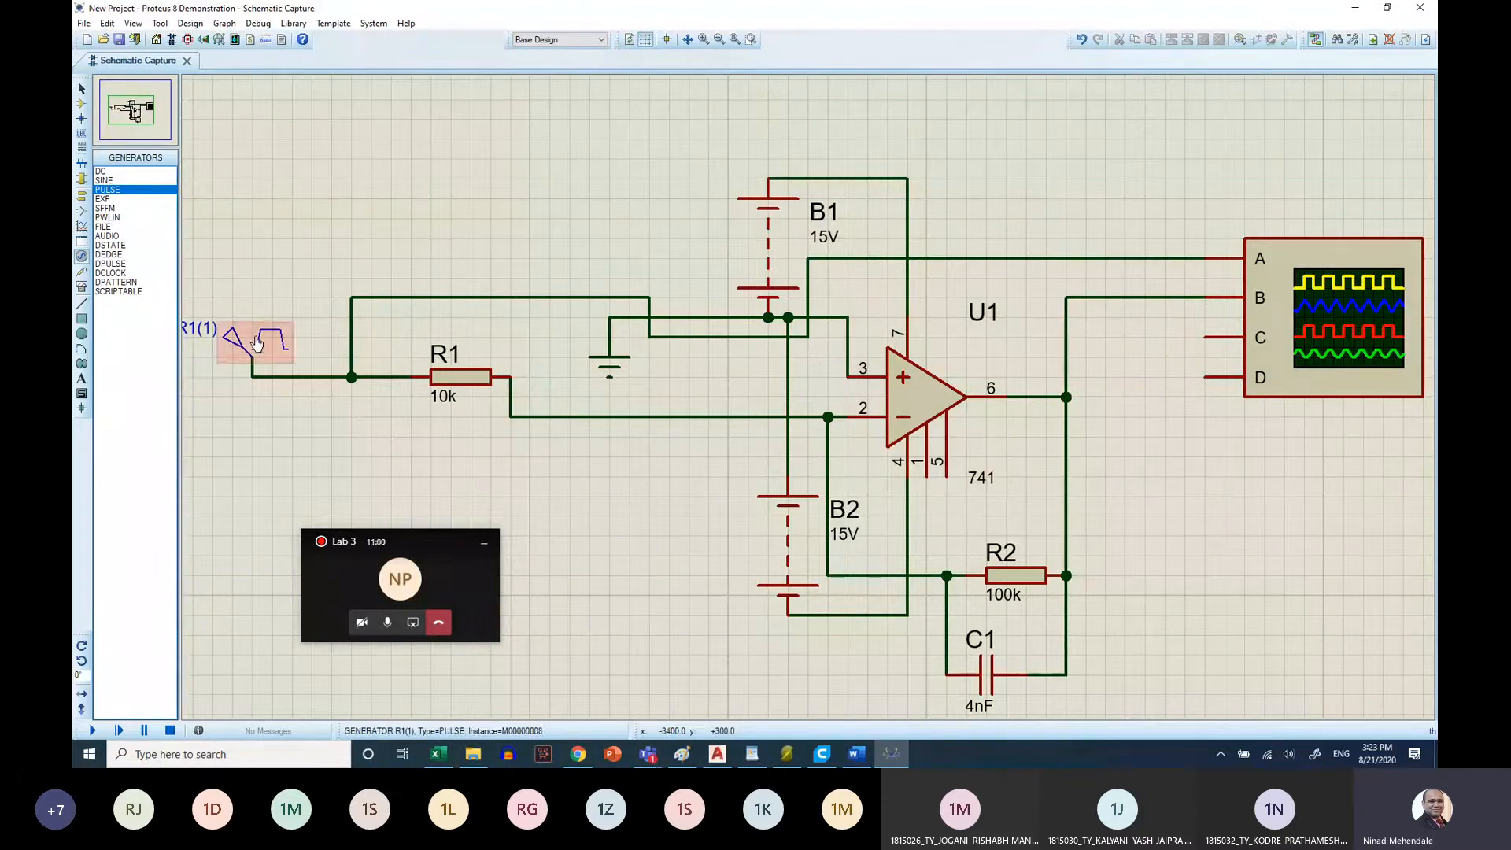
Set the pulse generator's frequency to 1000 Hz
{"action": "double_click", "coordinate": [303, 334]}
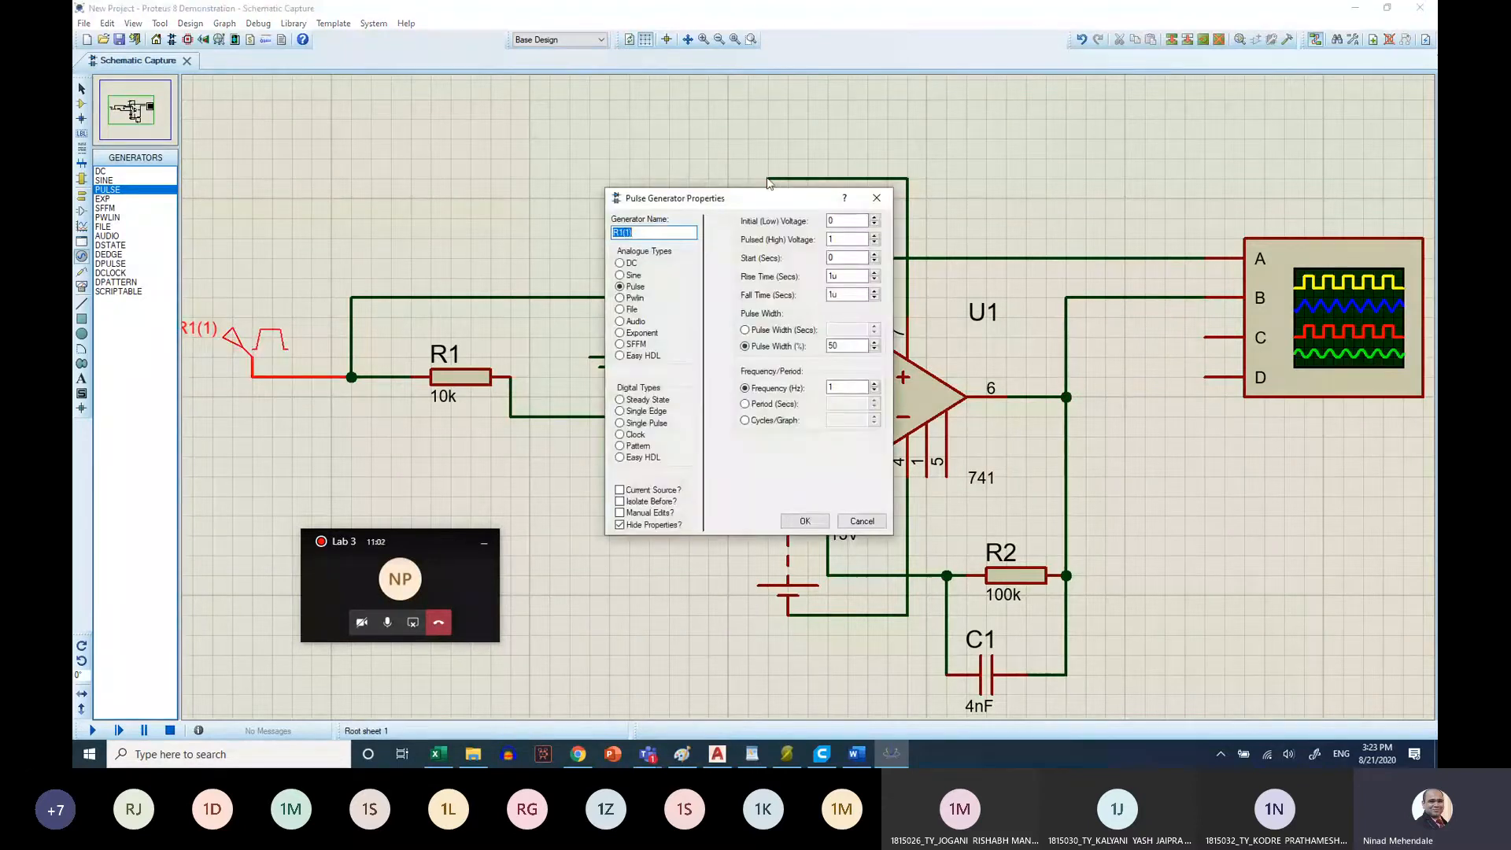
{"action": "double_click", "coordinate": [846, 239]}
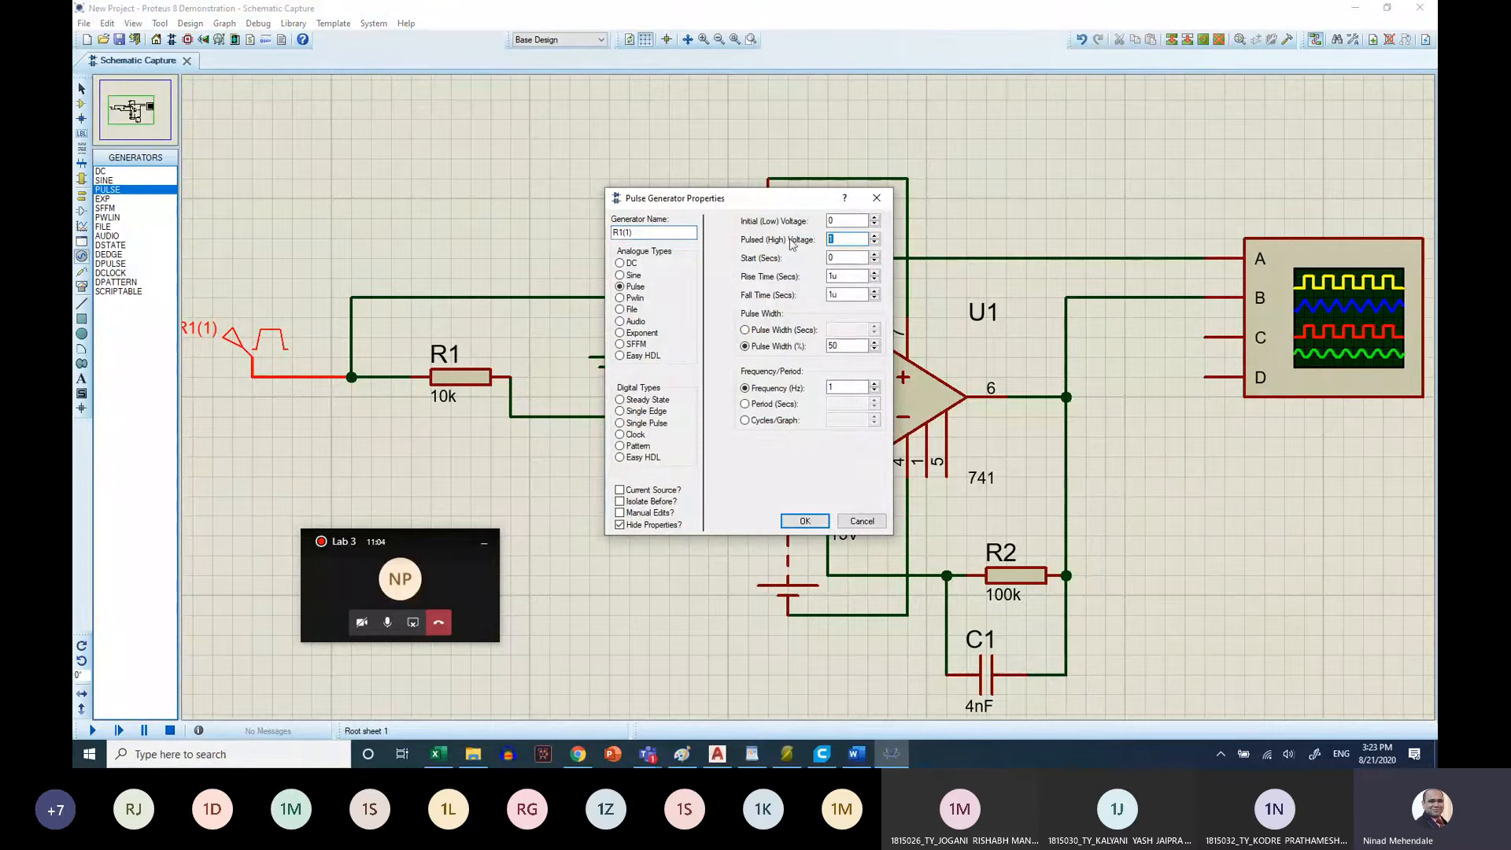
{"action": "left_click", "coordinate": [852, 387]}
{"action": "type", "text": "000"}
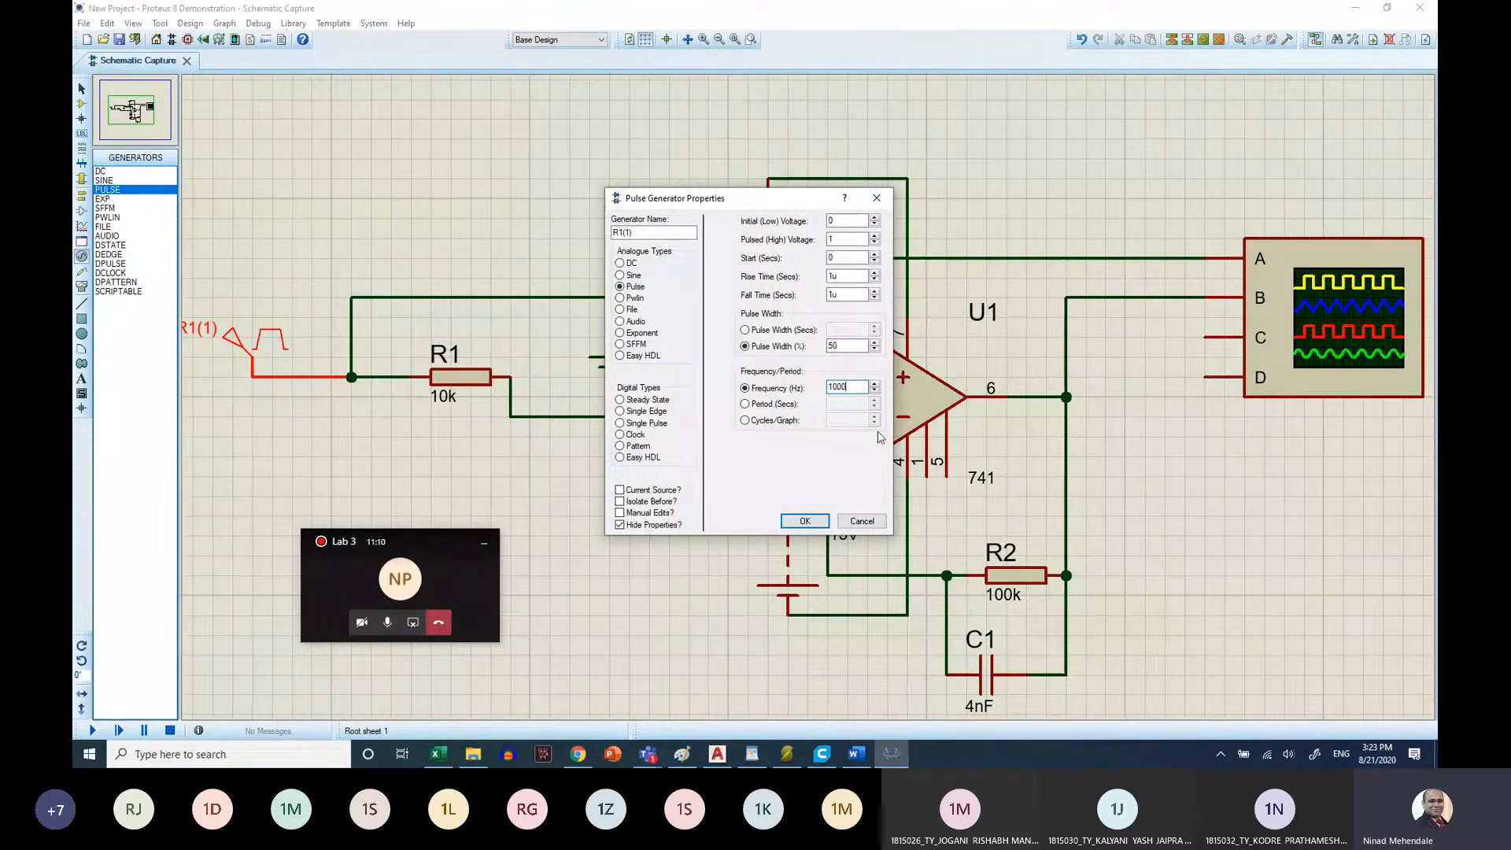
{"action": "left_click", "coordinate": [796, 523]}
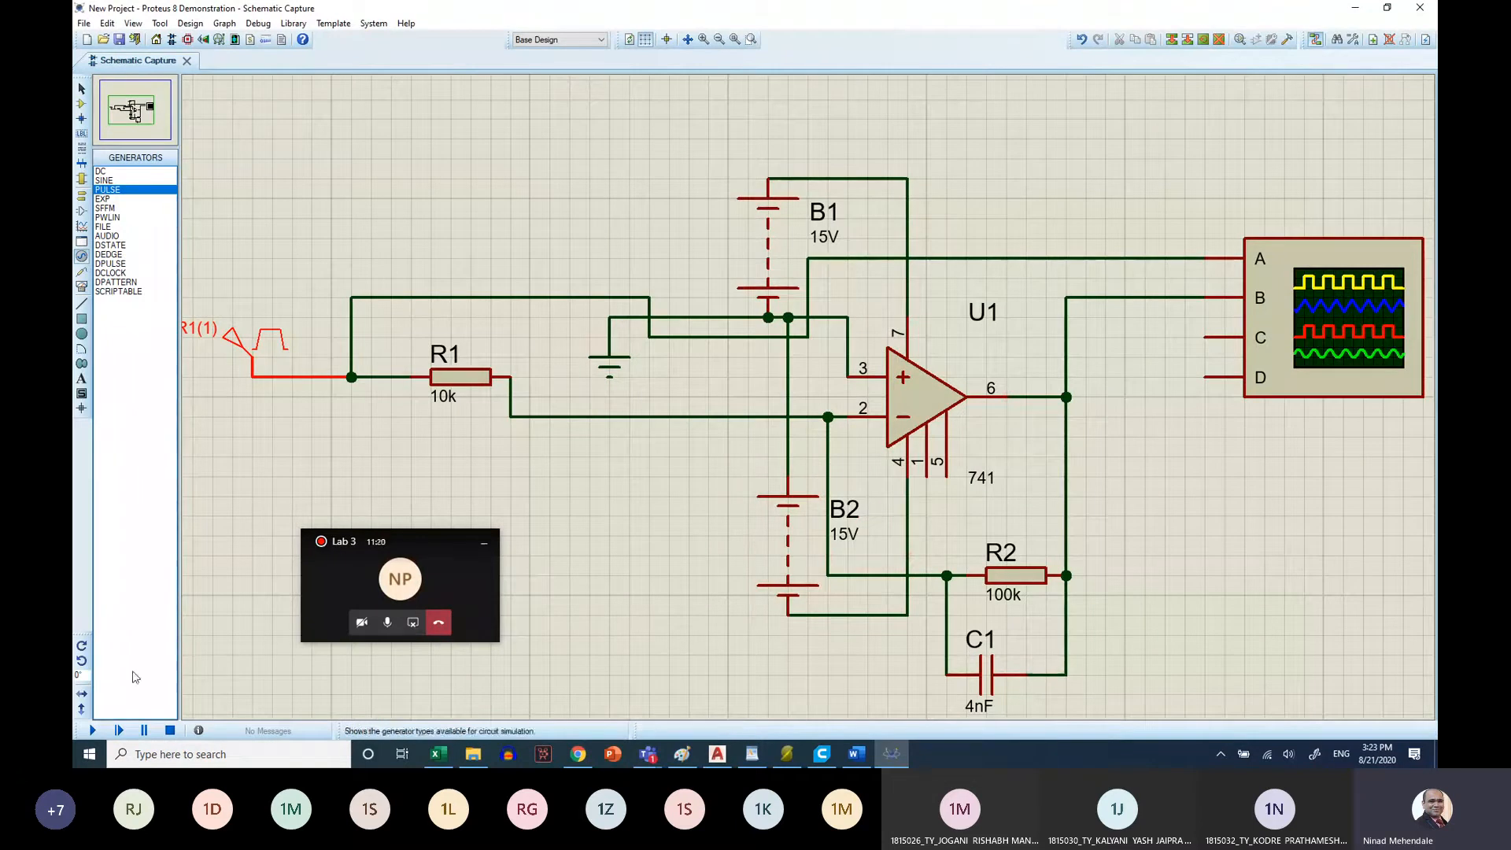
Run the simulation and move the oscilloscope display over the middle of the schematic
{"action": "left_click", "coordinate": [92, 730]}
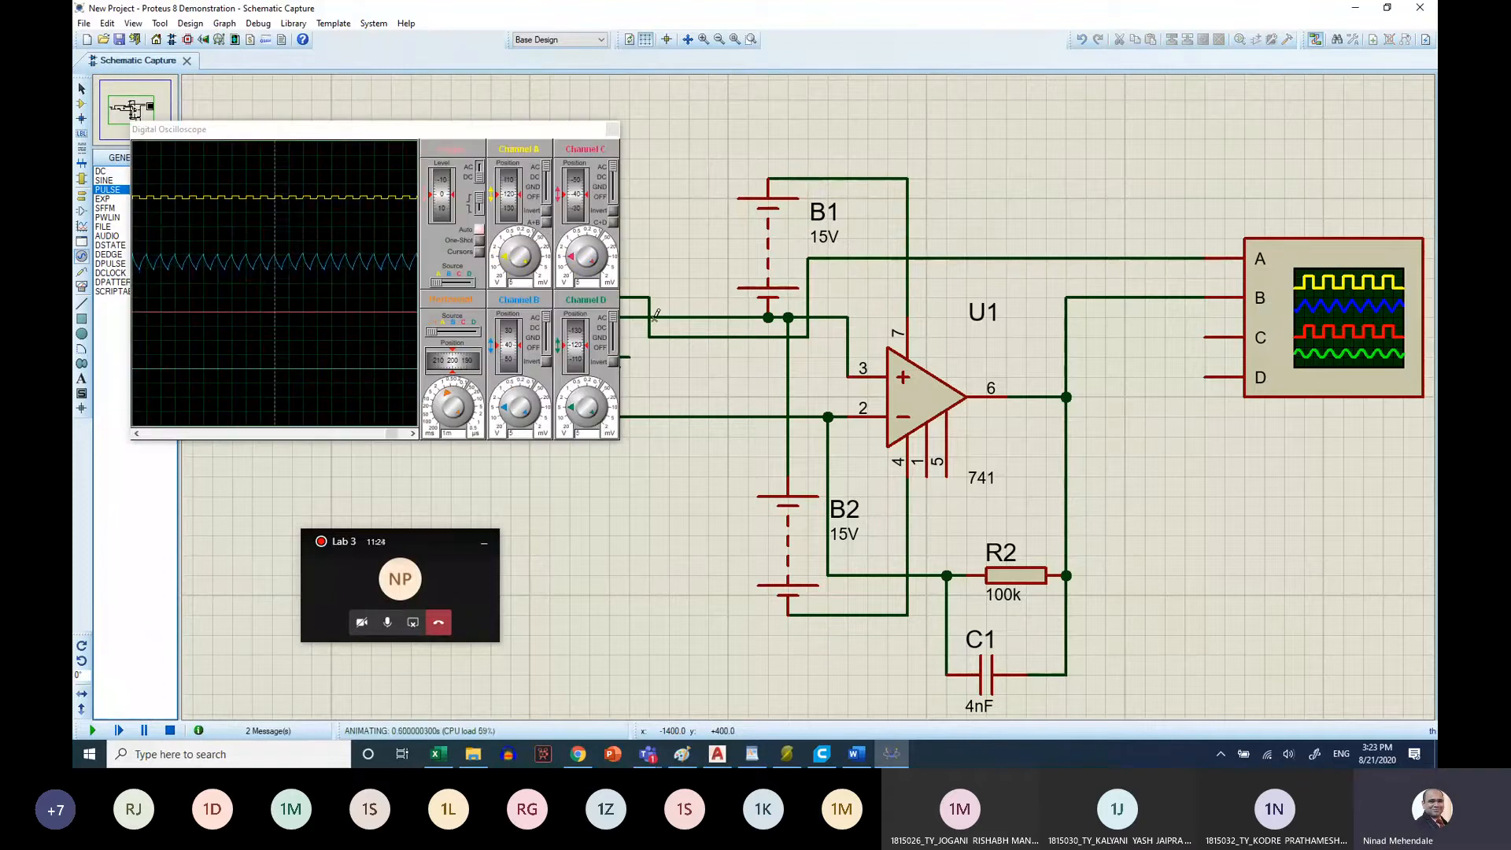
{"action": "left_click", "coordinate": [509, 134]}
{"action": "left_click_drag", "start_coordinate": [509, 134], "coordinate": [726, 133]}
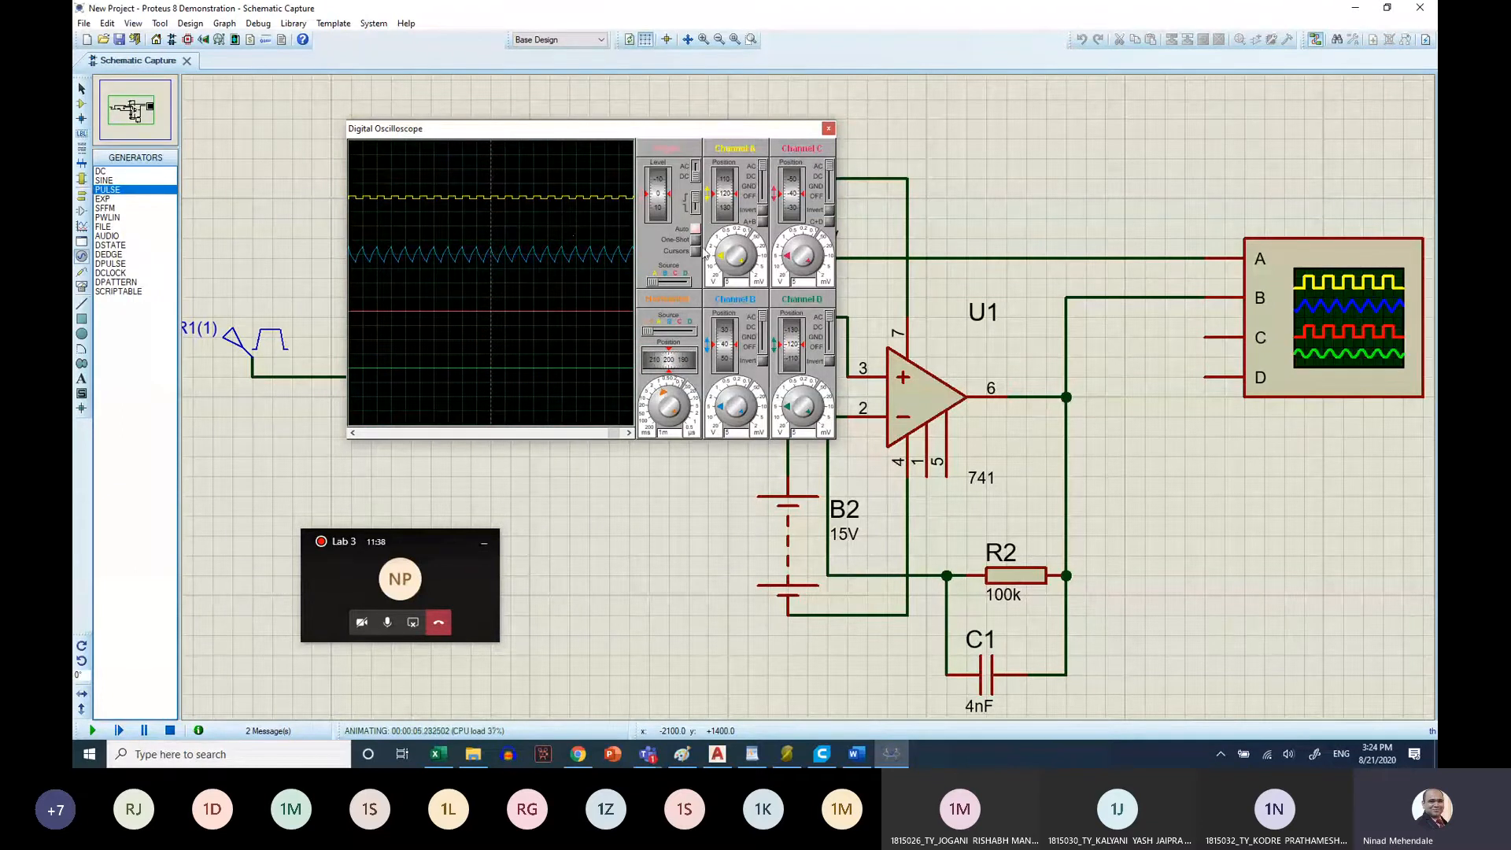
Enlarge and lower the channel A and B traces, and set the oscilloscope timebase to 0.2 ms with horizontal position 230
{"action": "left_click_drag", "start_coordinate": [719, 257], "coordinate": [724, 244]}
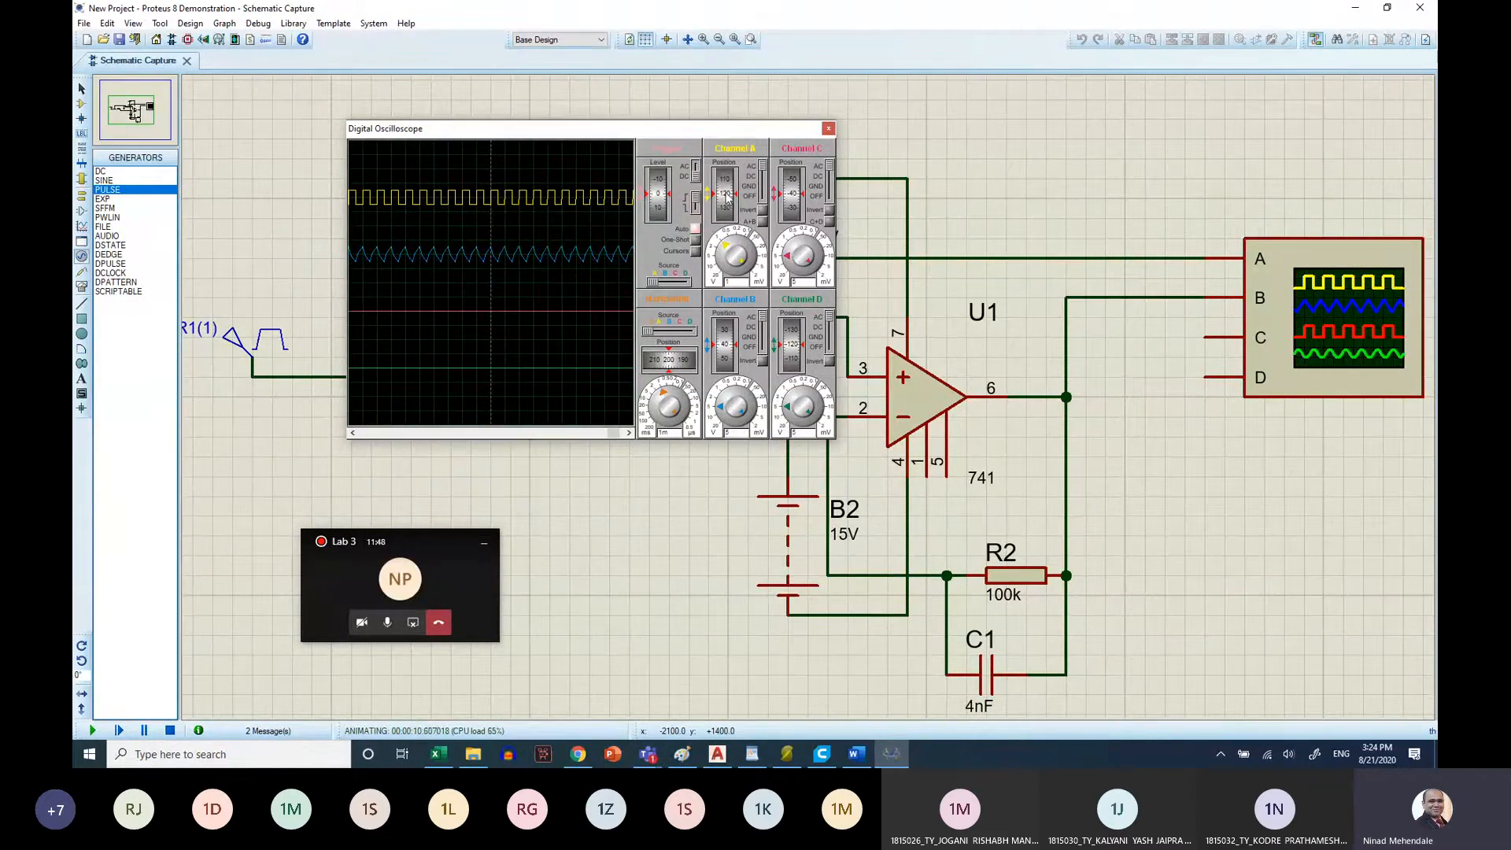
{"action": "left_click_drag", "start_coordinate": [724, 189], "coordinate": [724, 202]}
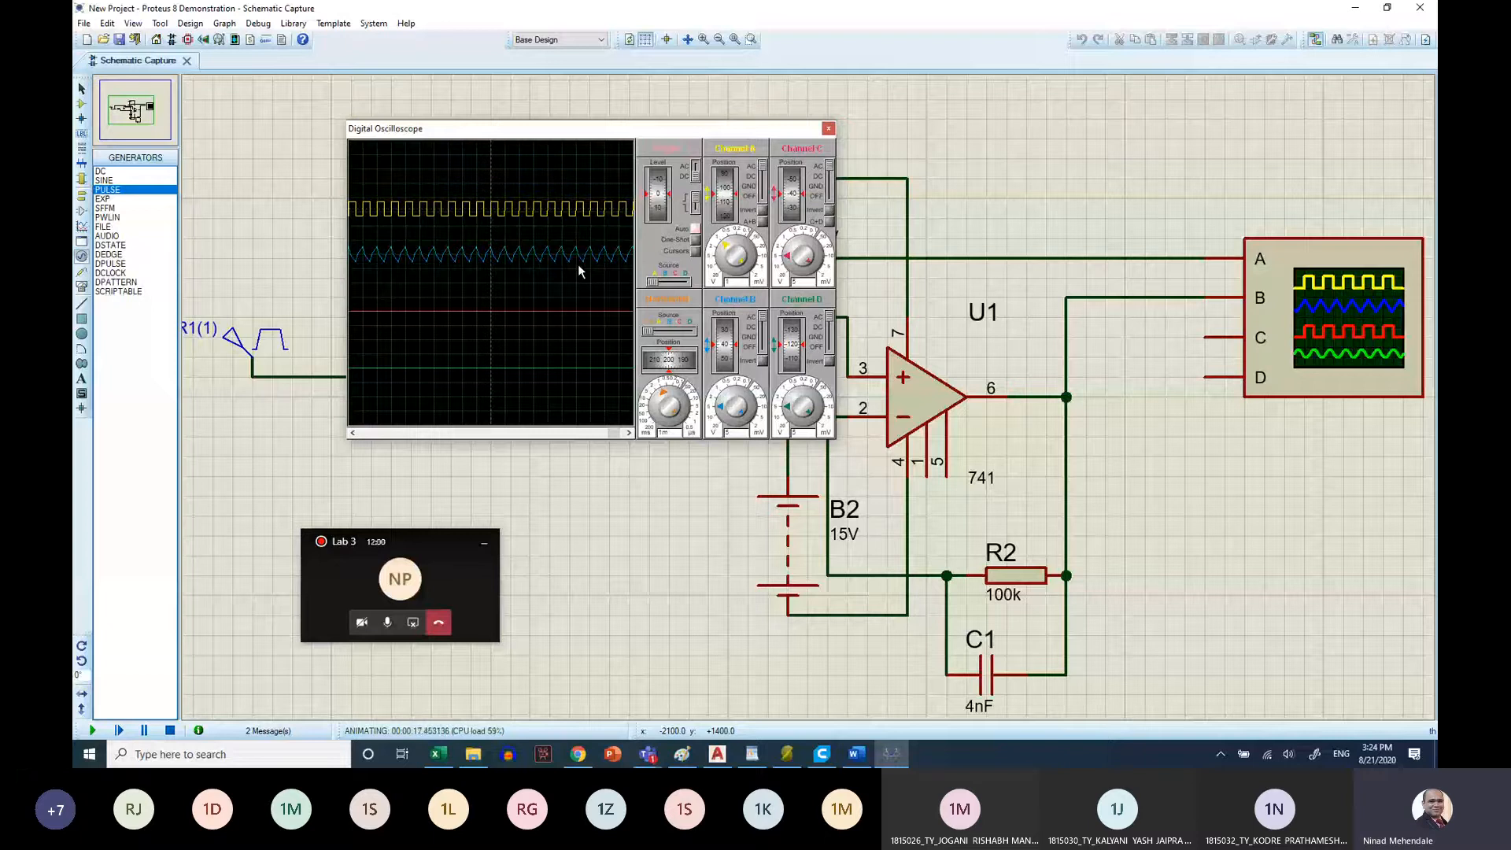
{"action": "left_click", "coordinate": [723, 397]}
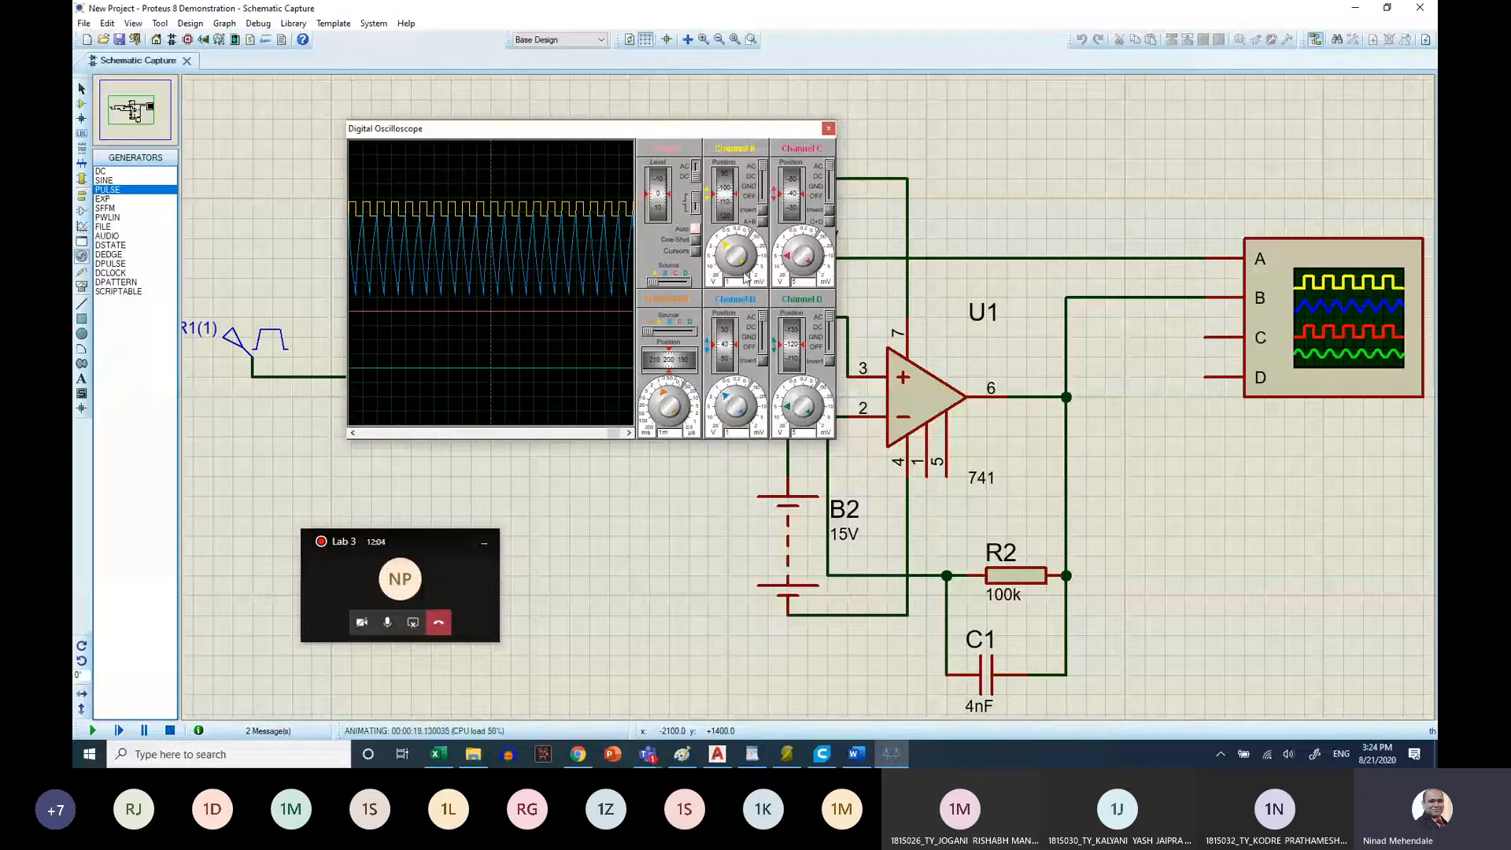
{"action": "left_click_drag", "start_coordinate": [726, 331], "coordinate": [731, 349]}
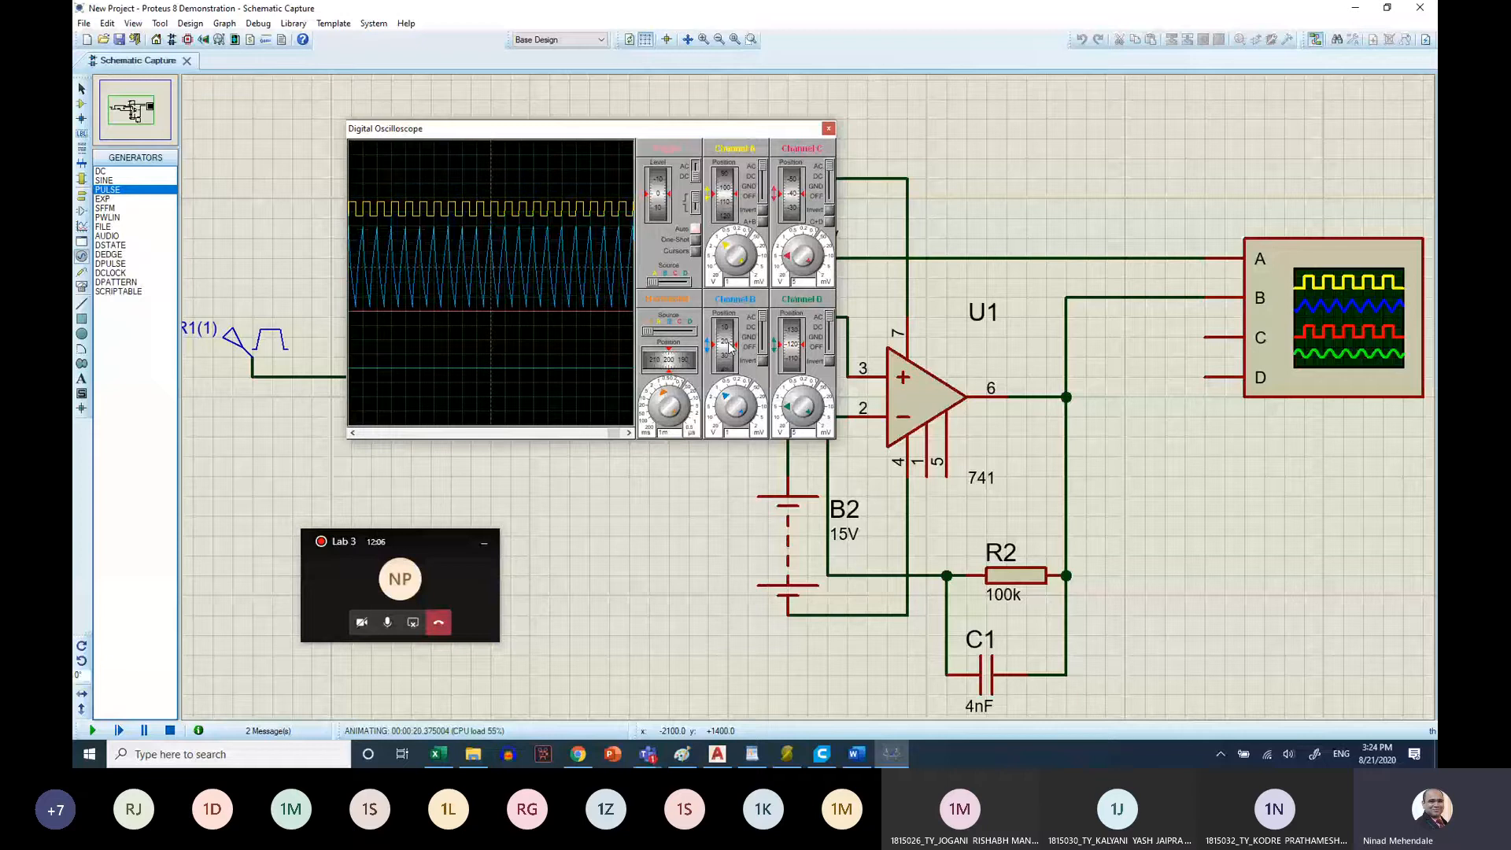
{"action": "left_click", "coordinate": [675, 392]}
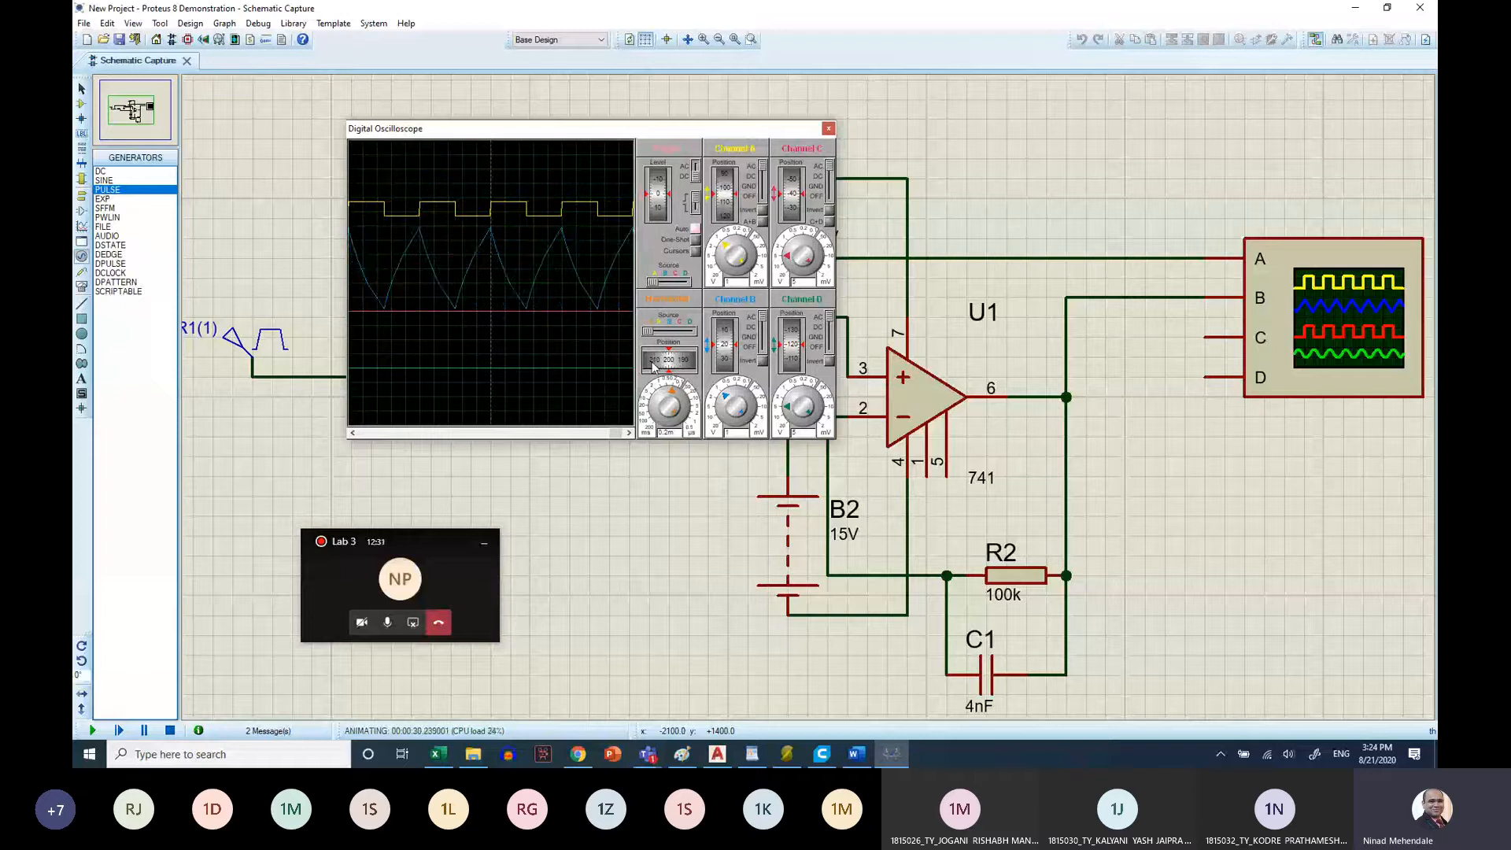
{"action": "scroll", "coordinate": [652, 367], "scroll_direction": "up", "scroll_amount": 7}
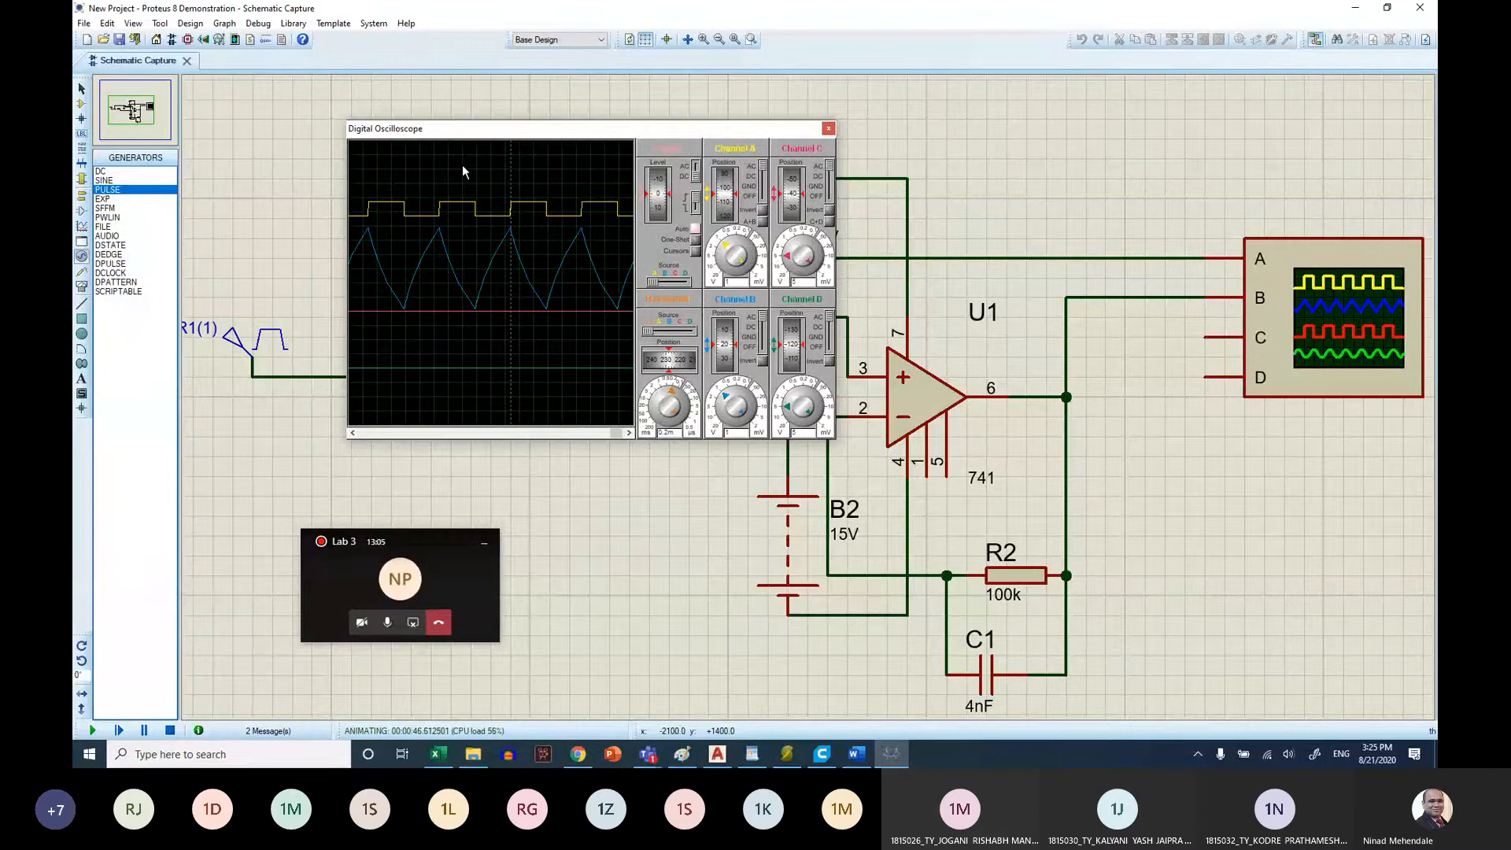
Switch to the Word sheet and examine the integrator's square and sine rows in the Observation Table and the frequency response graph
{"action": "left_click", "coordinate": [851, 759]}
{"action": "scroll", "coordinate": [565, 456], "scroll_direction": "down", "scroll_amount": 3}
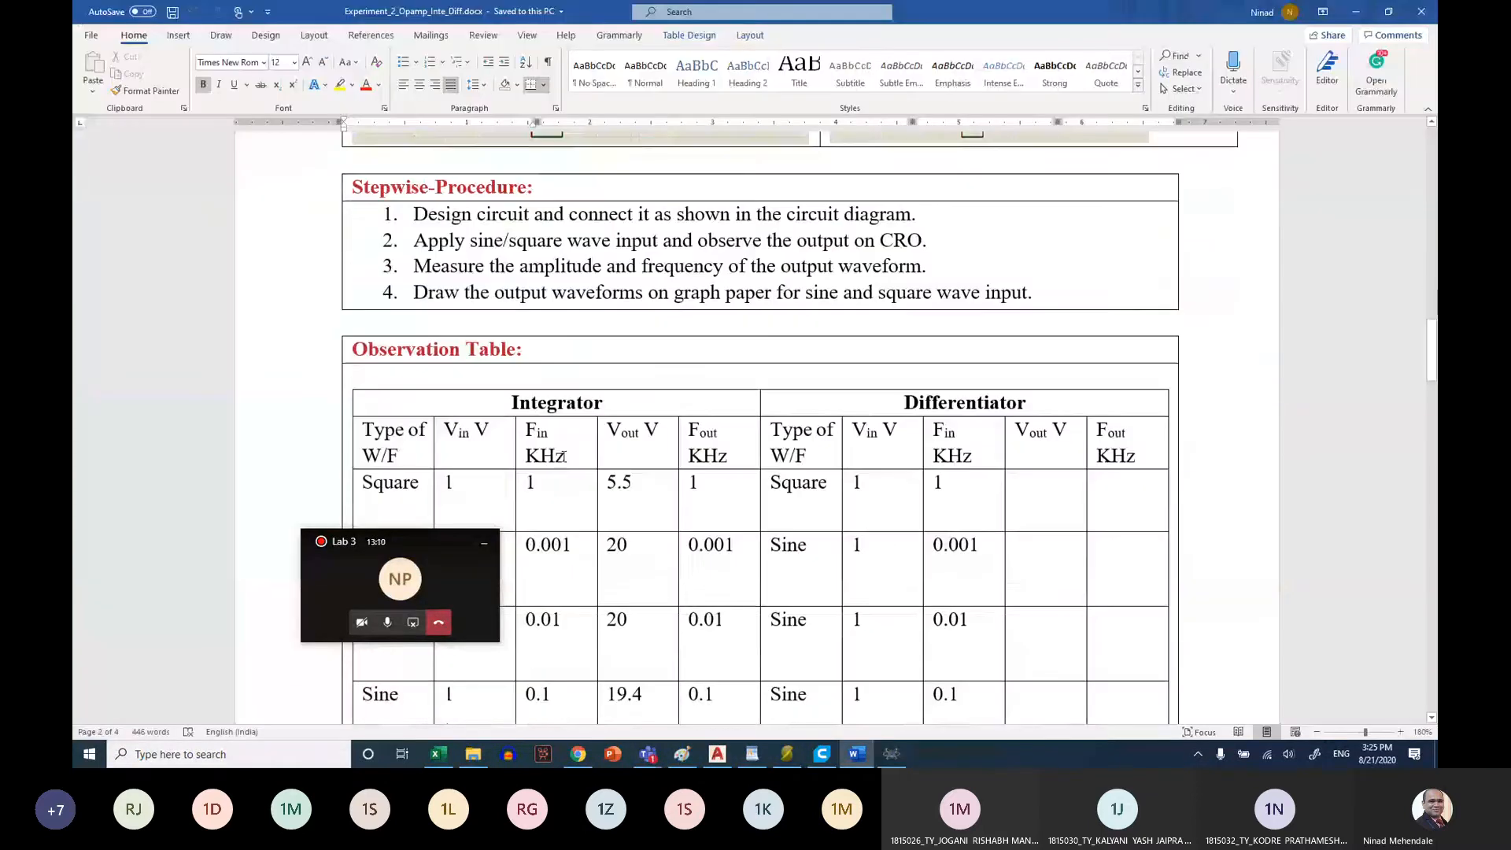
{"action": "scroll", "coordinate": [564, 457], "scroll_direction": "down", "scroll_amount": 3}
{"action": "left_click", "coordinate": [446, 309]}
{"action": "left_click", "coordinate": [533, 311]}
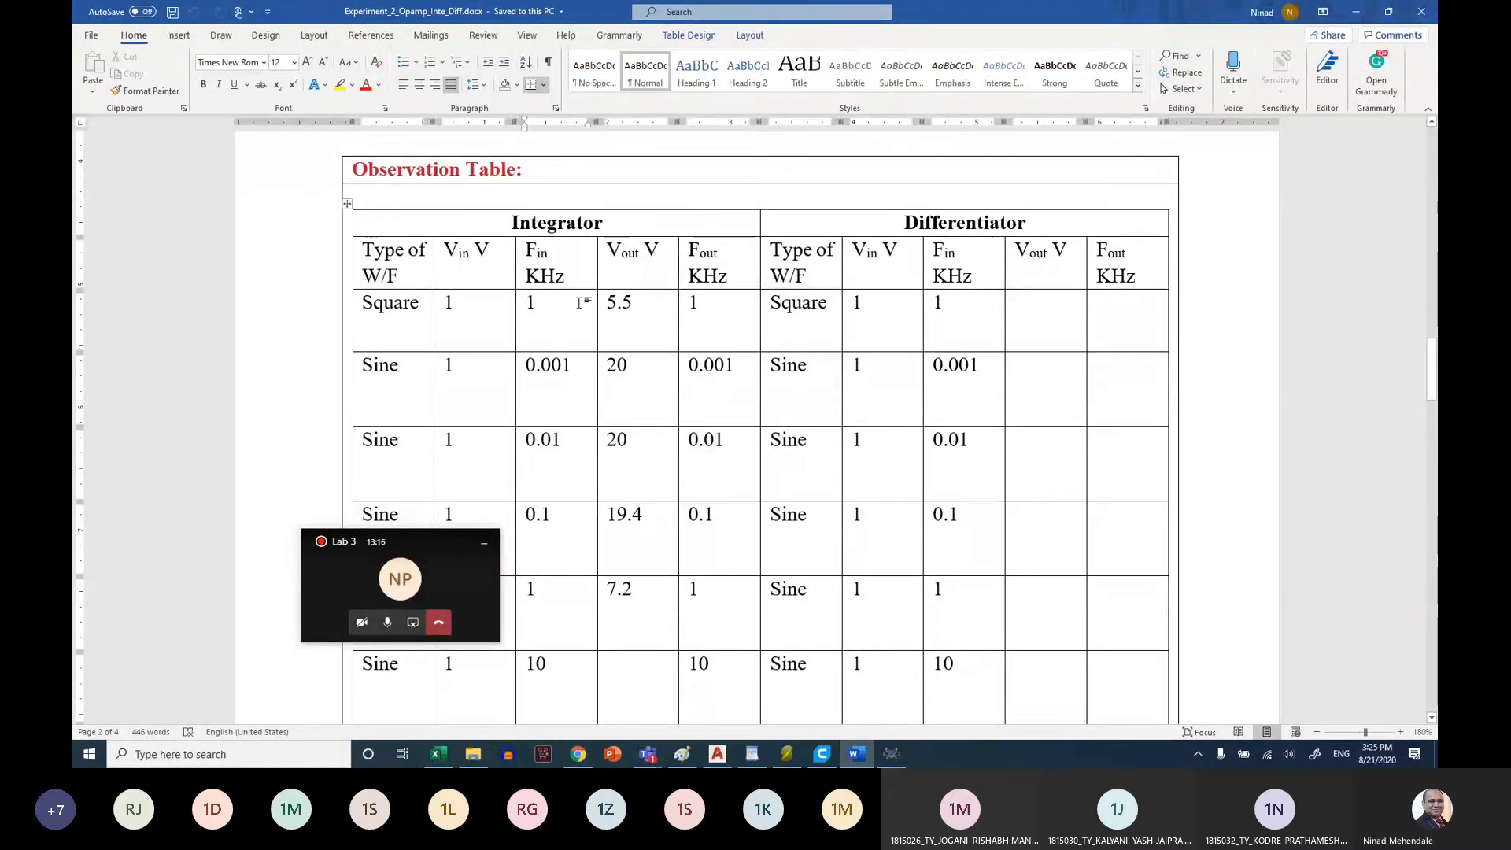
{"action": "double_click", "coordinate": [631, 312]}
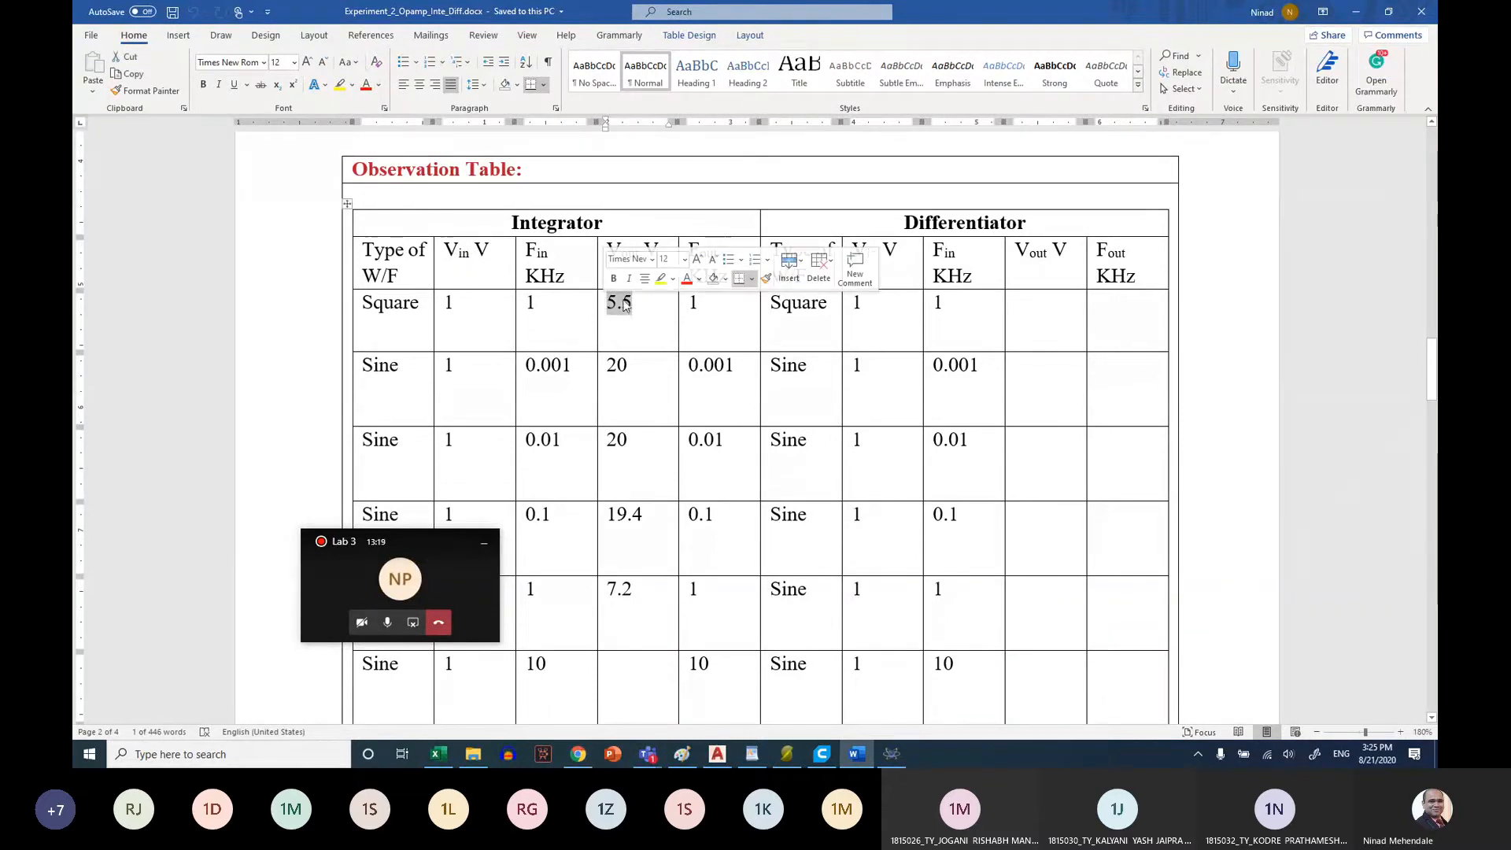
{"action": "left_click_drag", "start_coordinate": [700, 306], "coordinate": [673, 302]}
{"action": "left_click", "coordinate": [707, 321]}
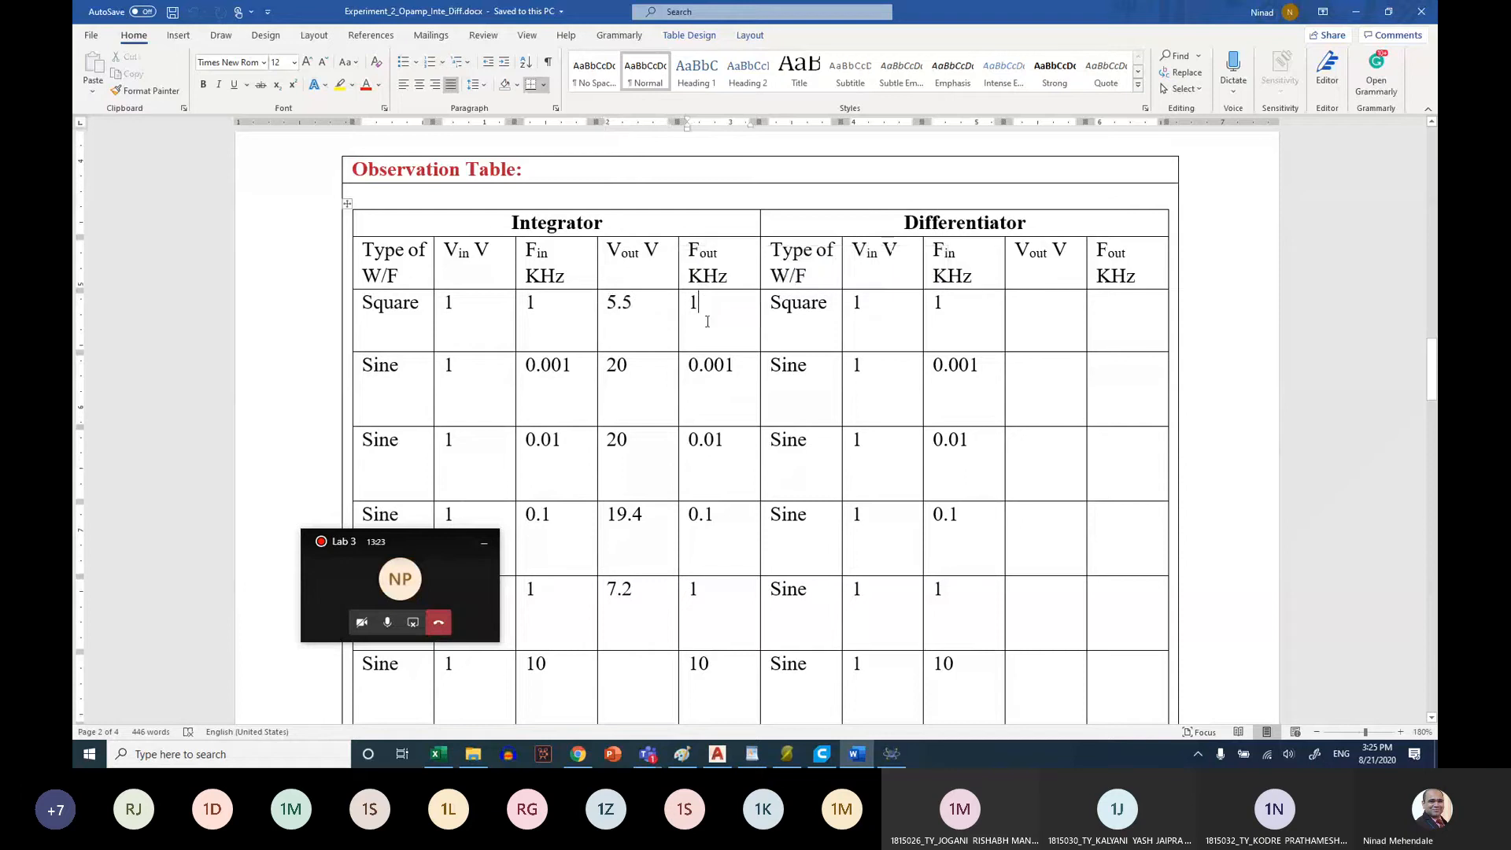
{"action": "left_click", "coordinate": [415, 365]}
{"action": "scroll", "coordinate": [413, 366], "scroll_direction": "down", "scroll_amount": 1}
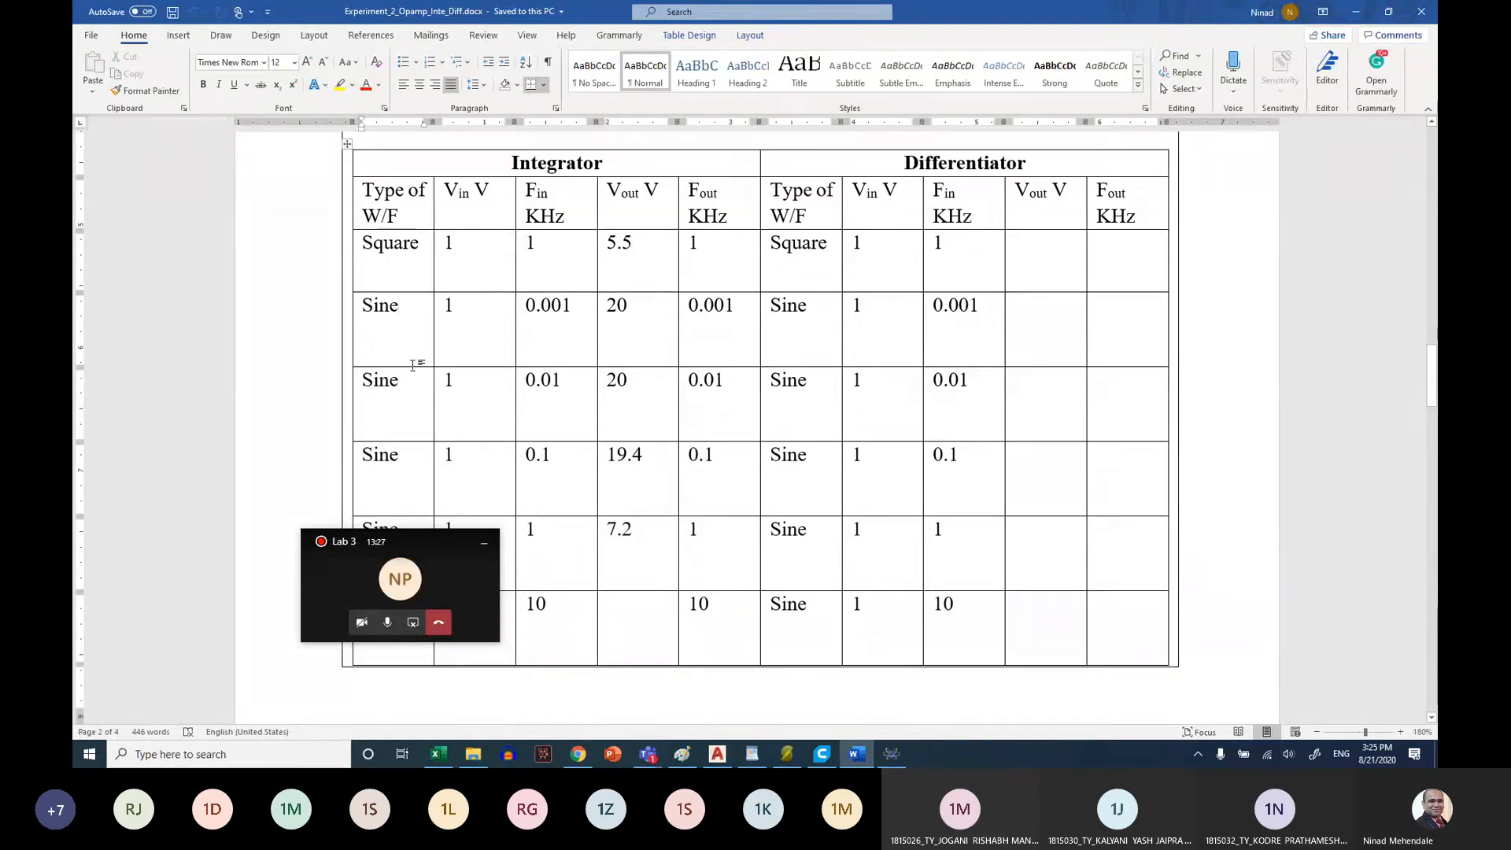
{"action": "scroll", "coordinate": [413, 365], "scroll_direction": "down", "scroll_amount": 10}
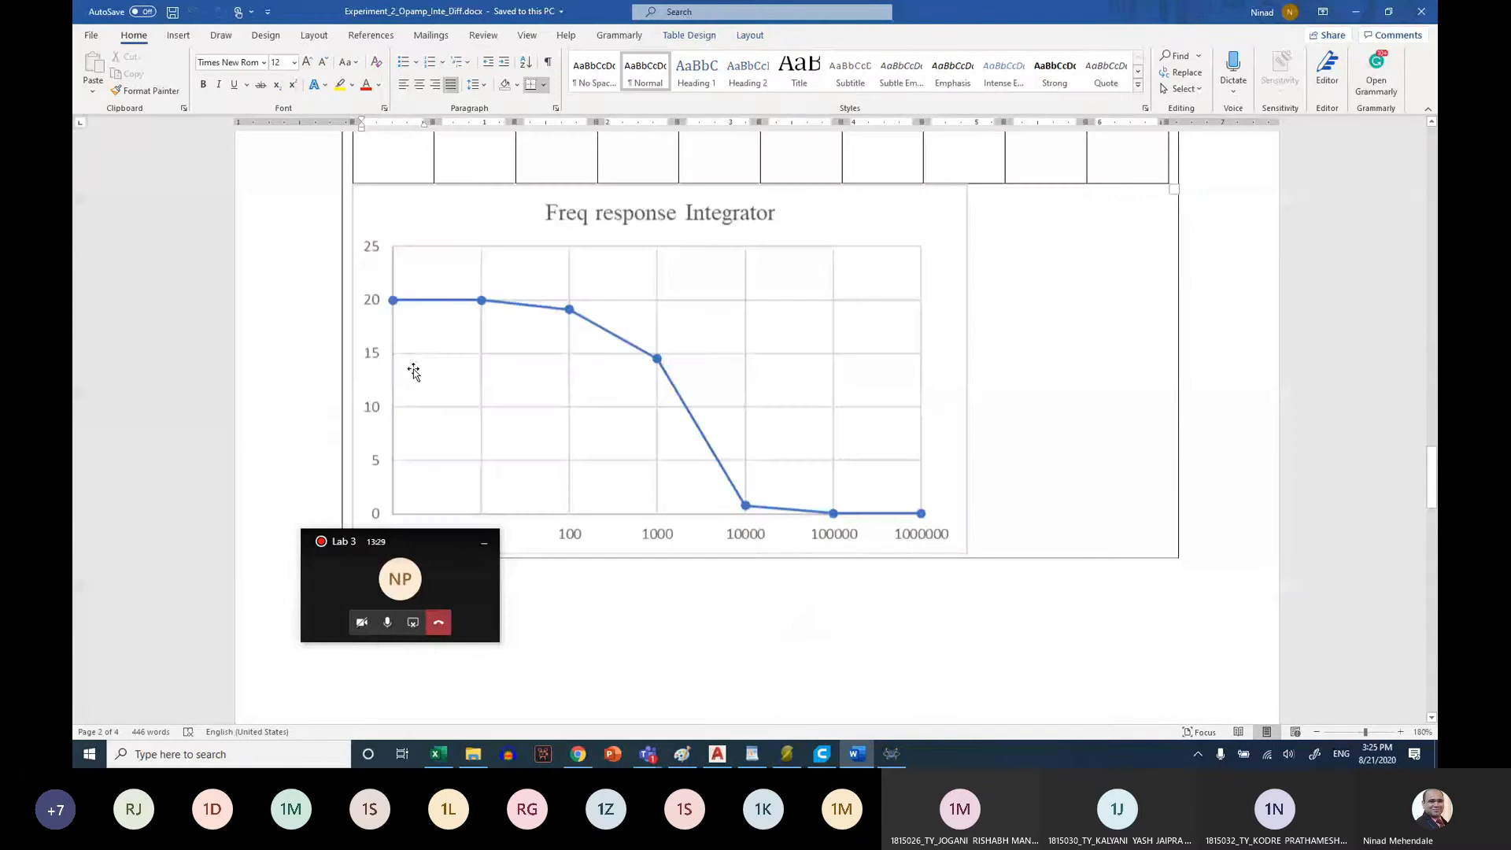
Switch from the Word sheet to Excel, create a blank workbook and maximize its window
{"action": "scroll", "coordinate": [414, 372], "scroll_direction": "up", "scroll_amount": 10}
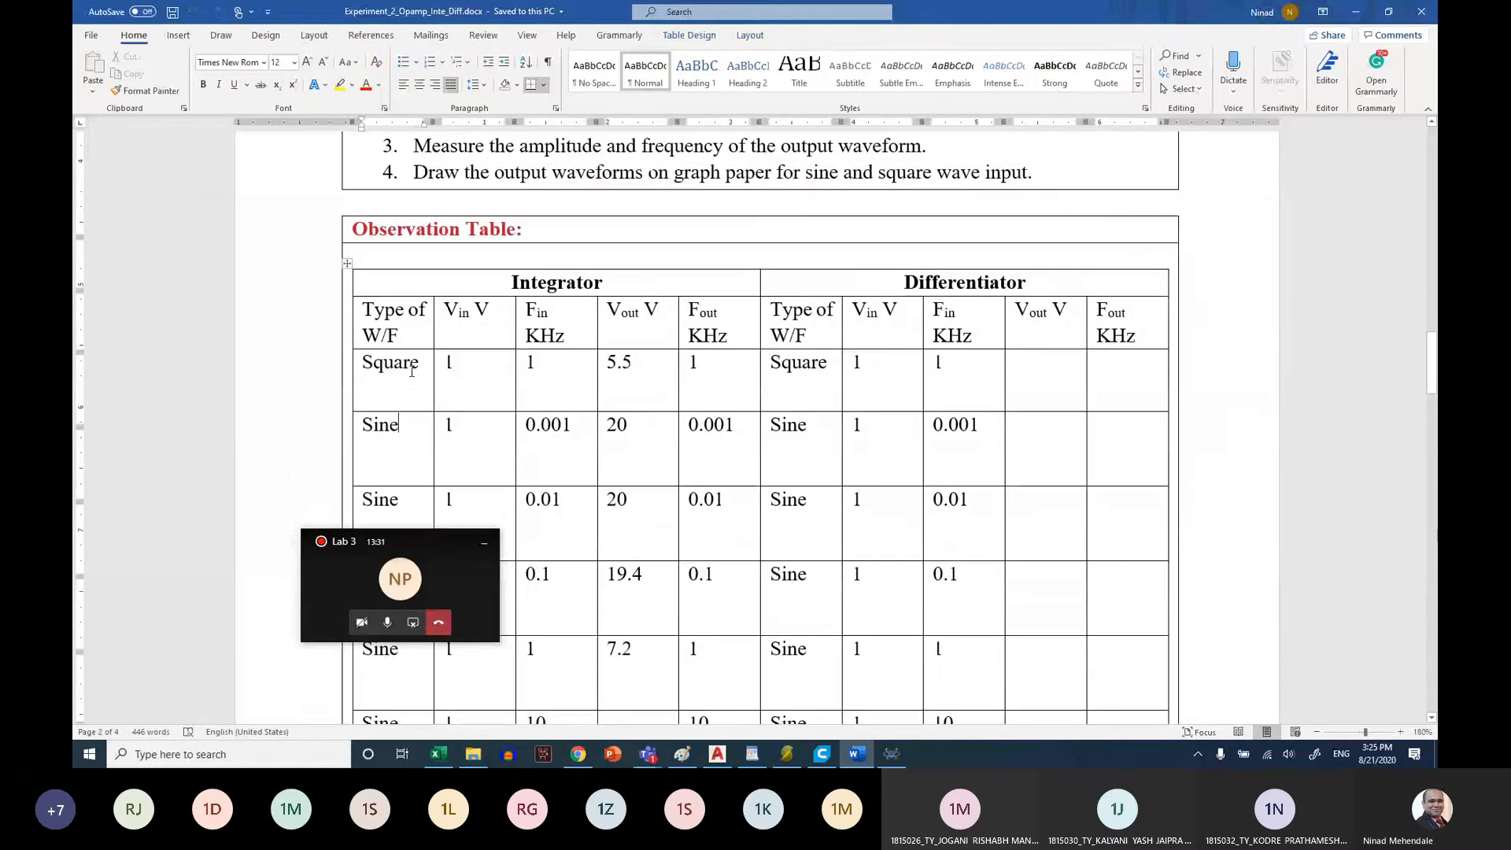
{"action": "scroll", "coordinate": [410, 371], "scroll_direction": "down", "scroll_amount": 4}
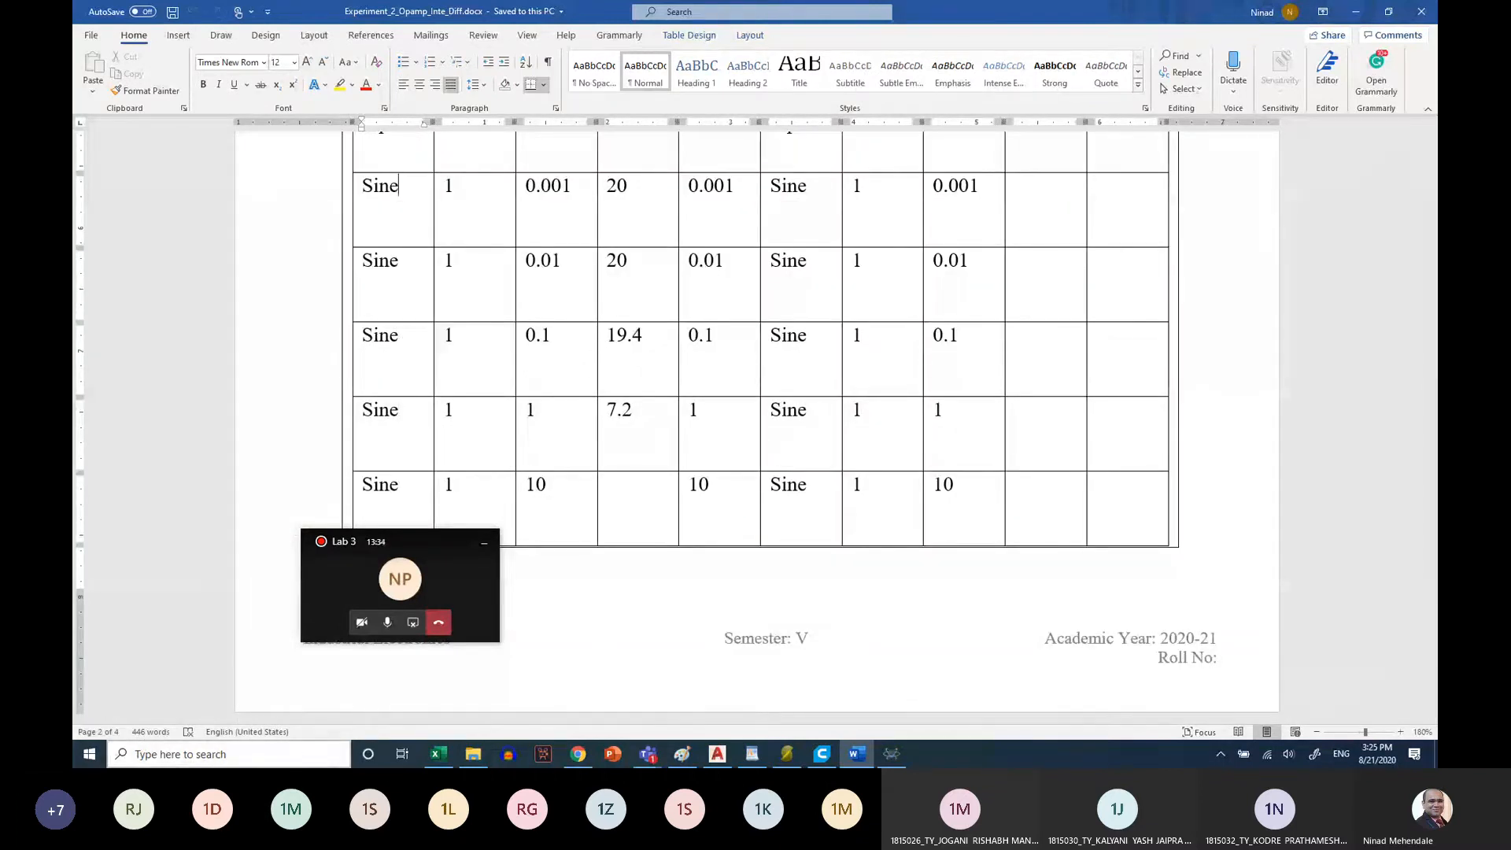
{"action": "left_click", "coordinate": [89, 754]}
{"action": "type", "text": "excel"}
{"action": "left_click", "coordinate": [88, 757]}
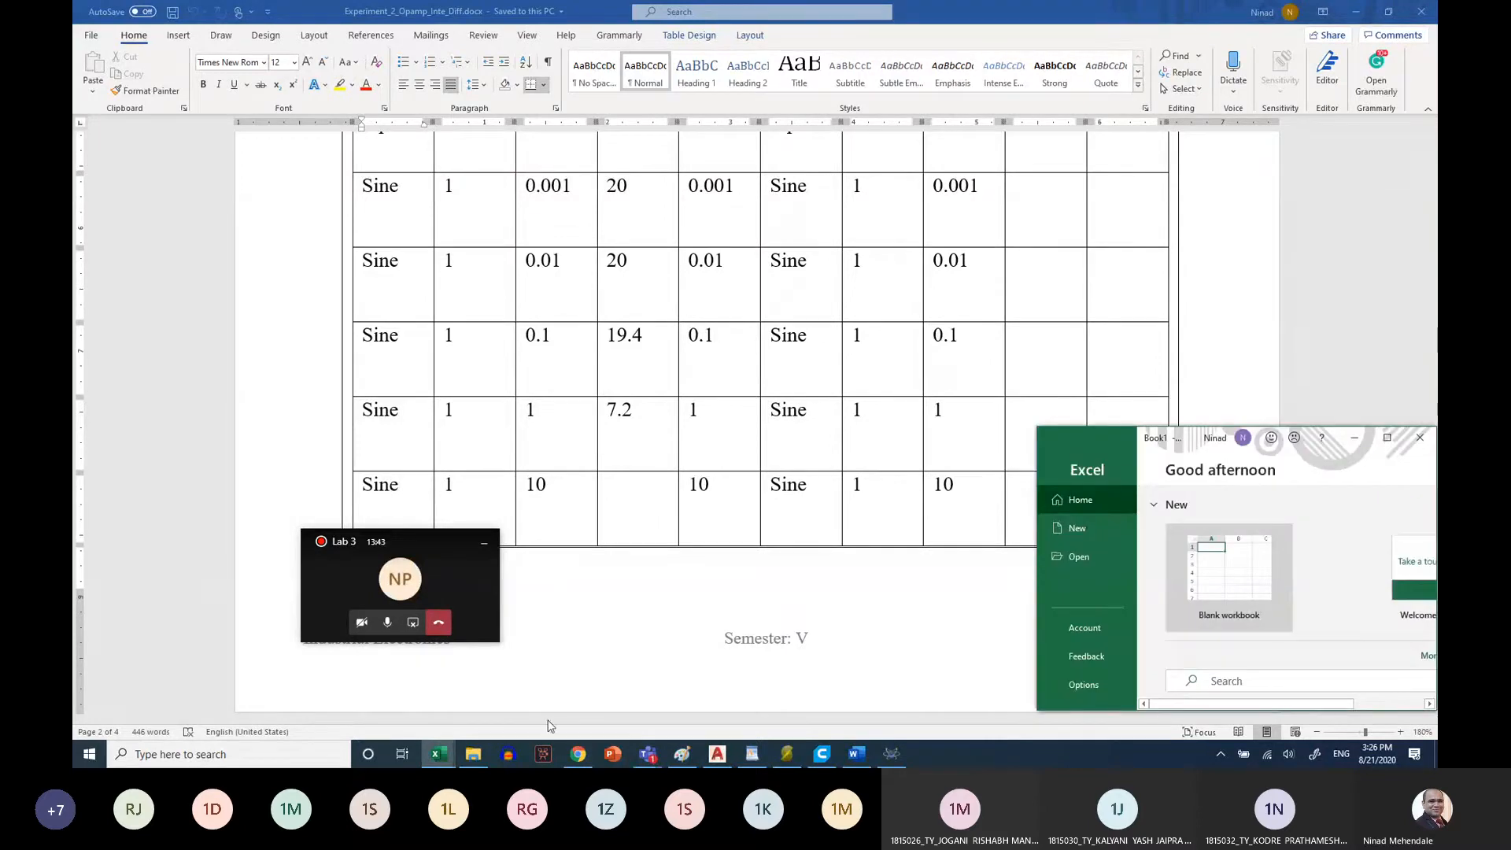
{"action": "double_click", "coordinate": [1228, 565]}
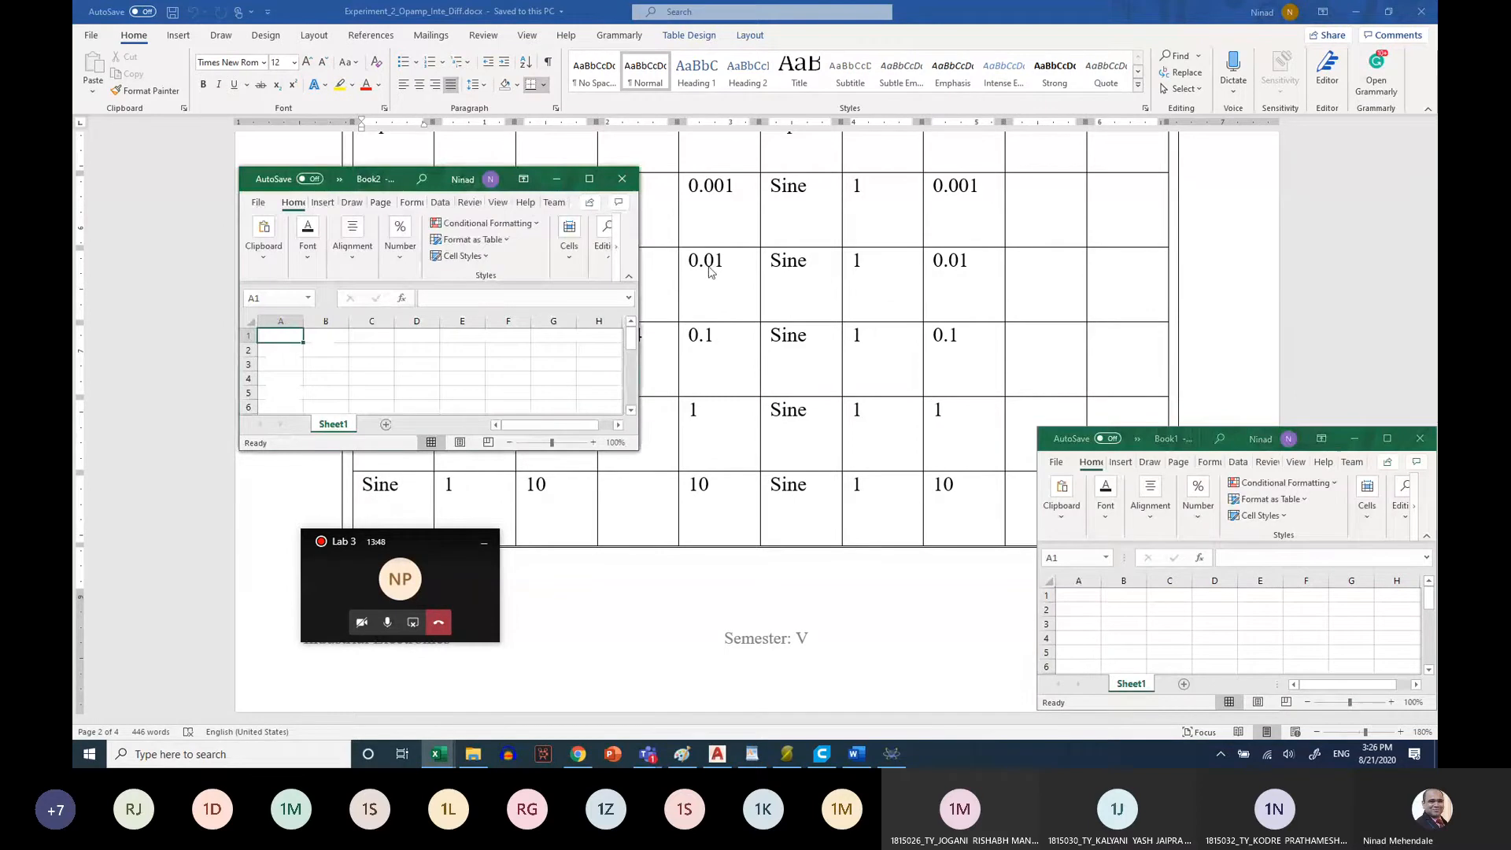
{"action": "left_click", "coordinate": [589, 178]}
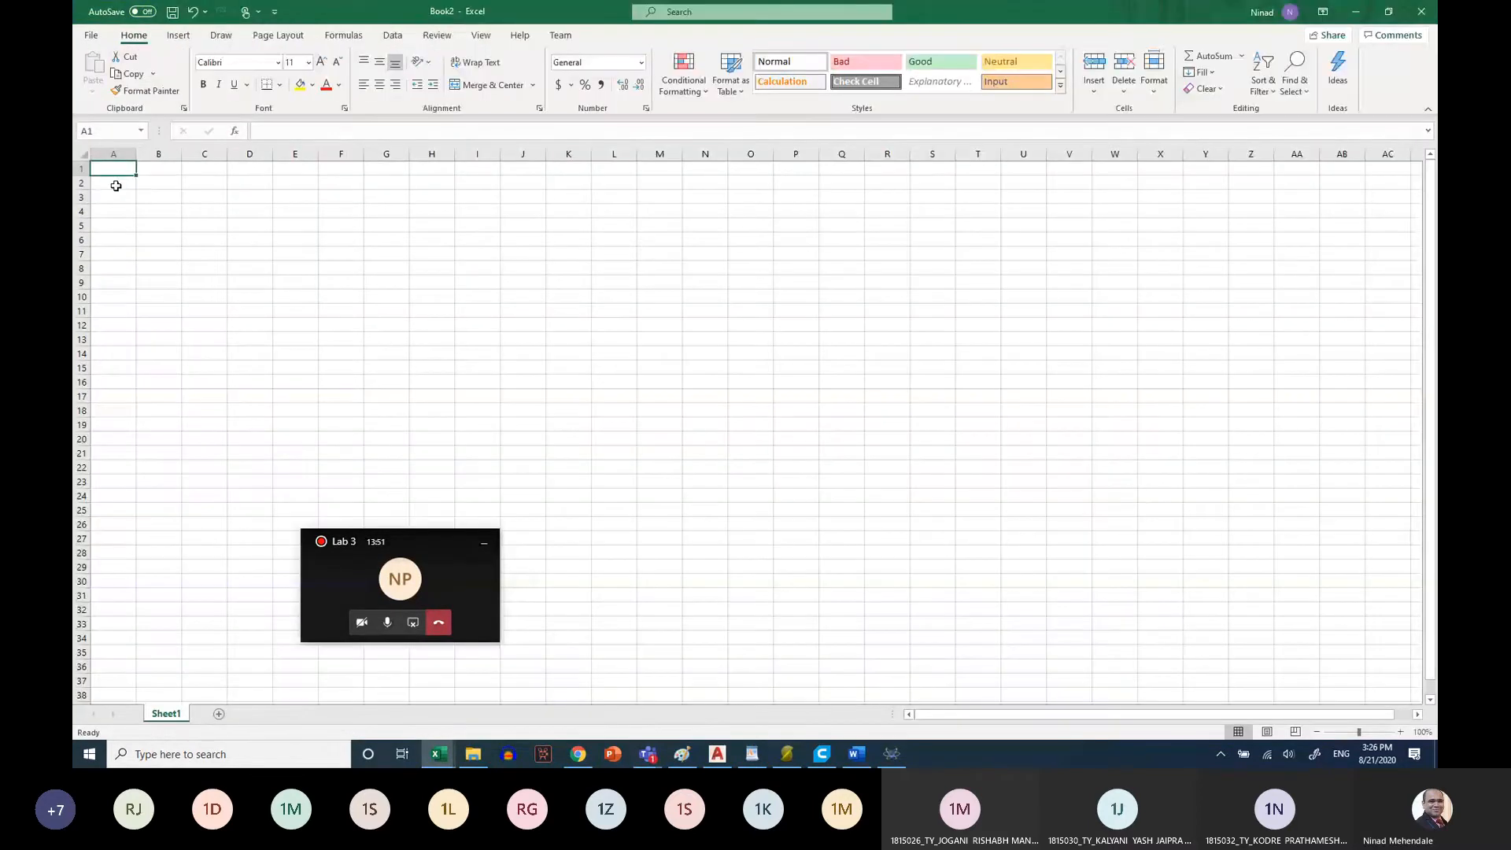
Enter the first frequency values 1, 10 and 100 in cells A2 to A4
{"action": "left_click", "coordinate": [115, 185]}
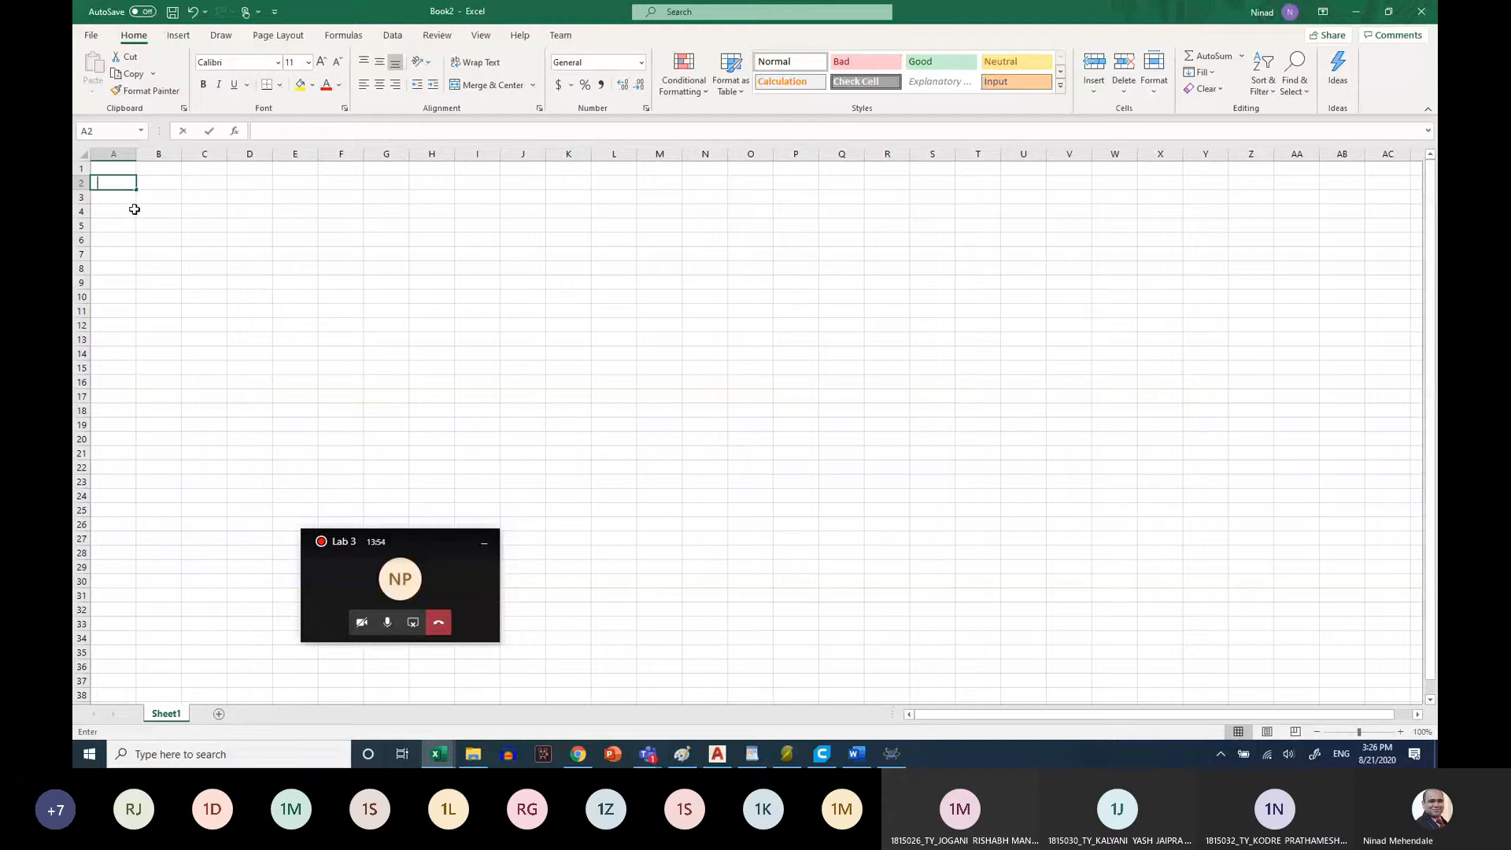
{"action": "type", "text": "1"}
{"action": "left_click", "coordinate": [122, 198]}
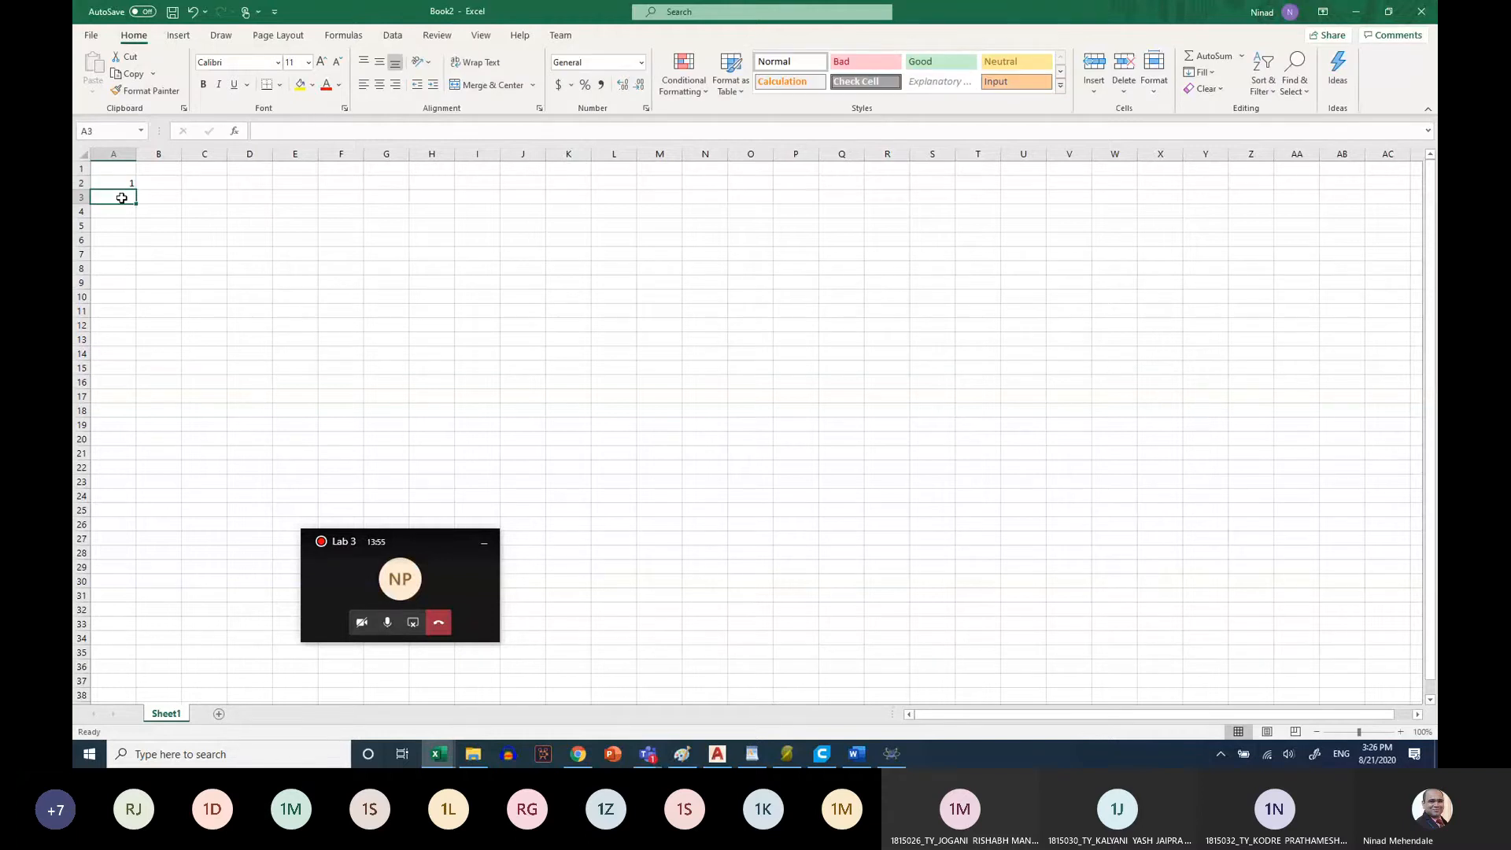
{"action": "type", "text": "10"}
{"action": "key", "text": "Return"}
{"action": "key", "text": "Down"}
{"action": "key", "text": "Down"}
{"action": "key", "text": "Down"}
{"action": "key", "text": "Up"}
{"action": "key", "text": "Up"}
{"action": "key", "text": "Up"}
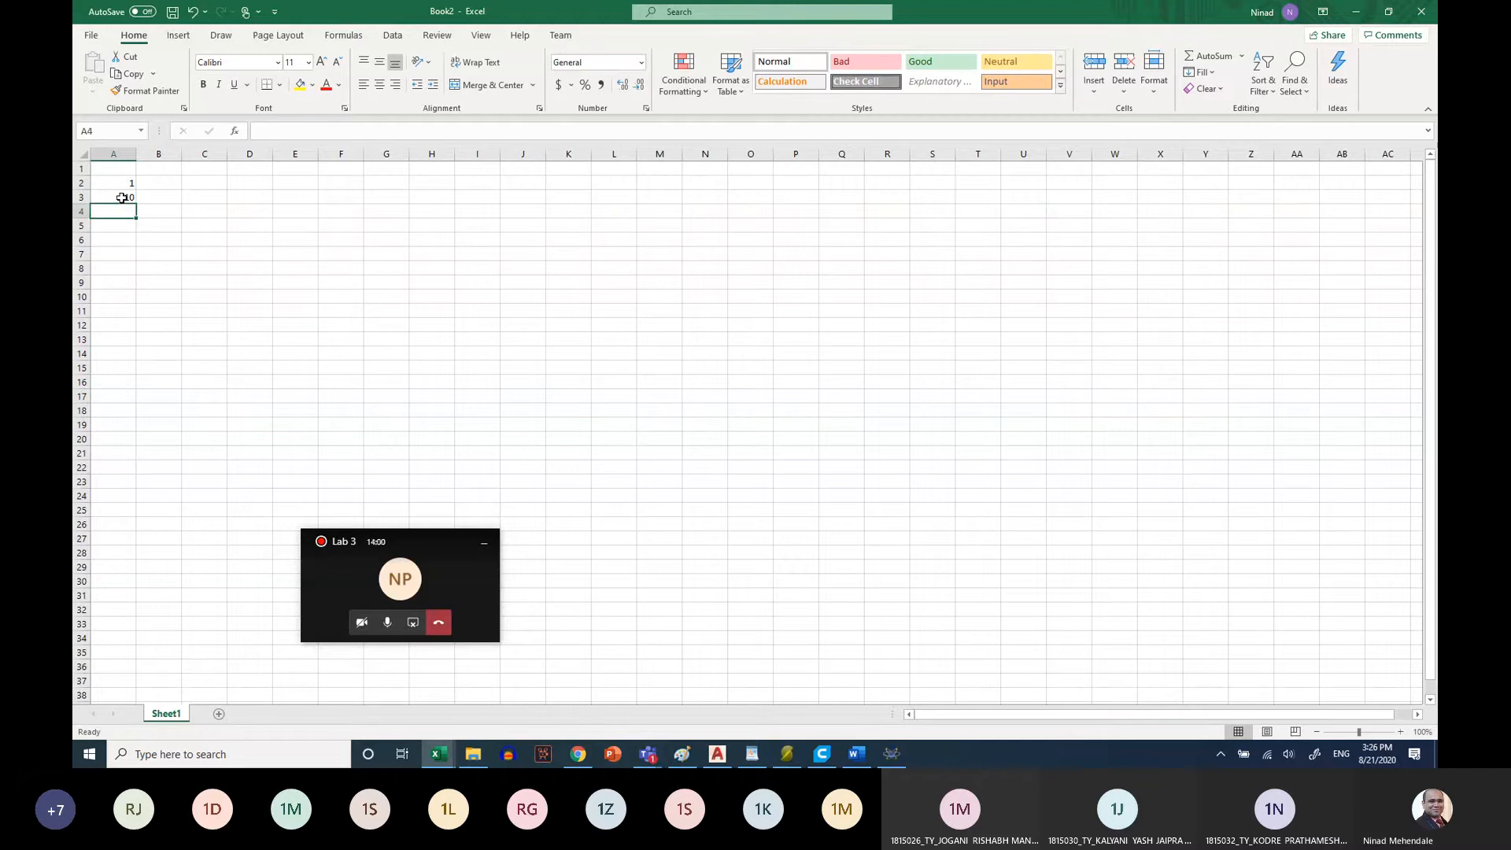
{"action": "type", "text": "100"}
{"action": "key", "text": "Return"}
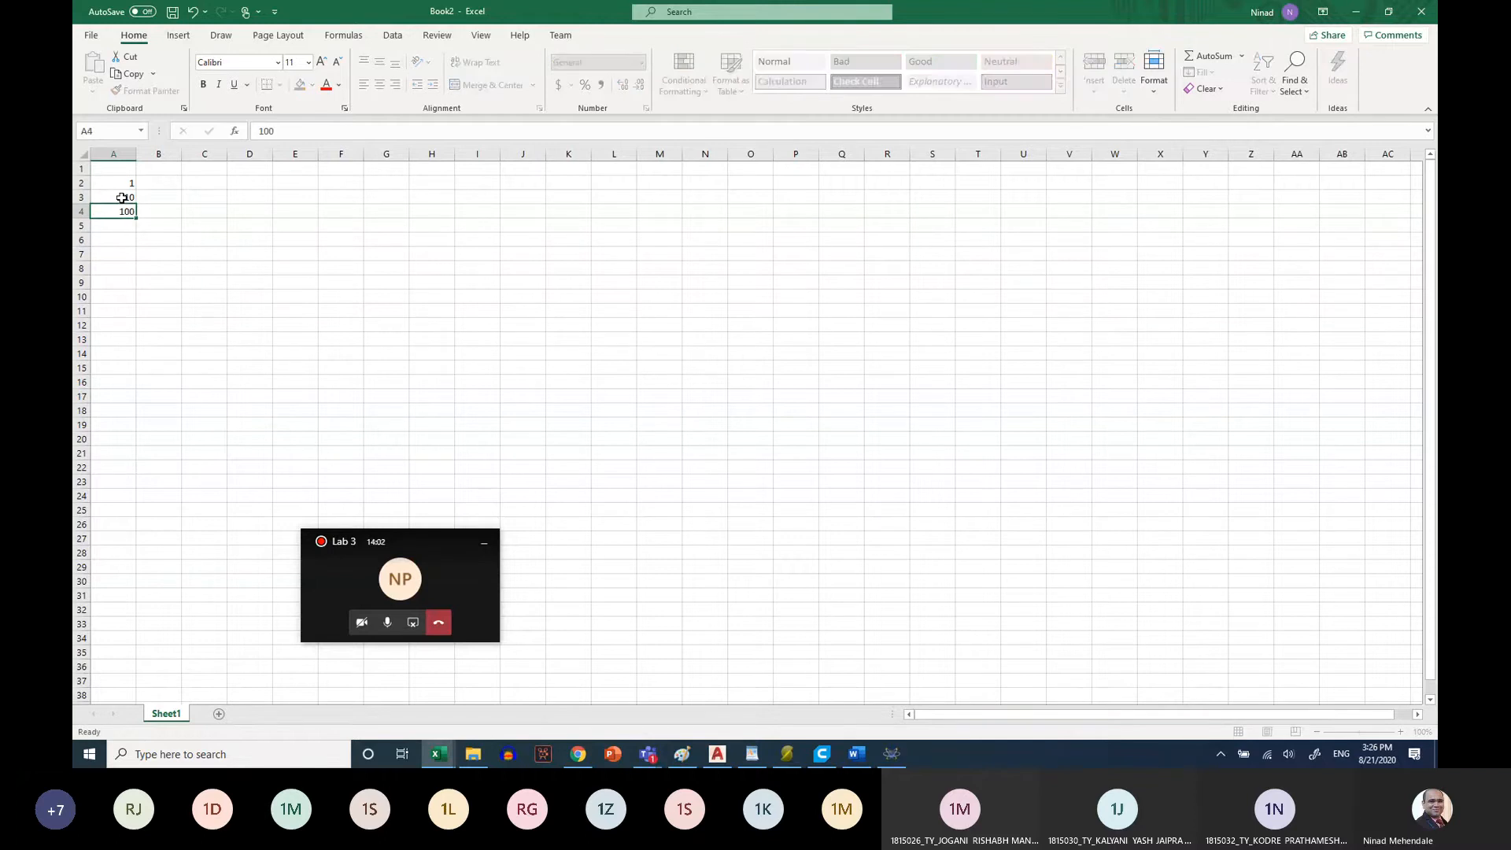
Enter 1000, 10000, 100000 and 1000000 in cells A5 to A8, and head the adjacent column with Vout in B1
{"action": "type", "text": "1000"}
{"action": "key", "text": "Return"}
{"action": "type", "text": "10000"}
{"action": "key", "text": "Return"}
{"action": "type", "text": "10000"}
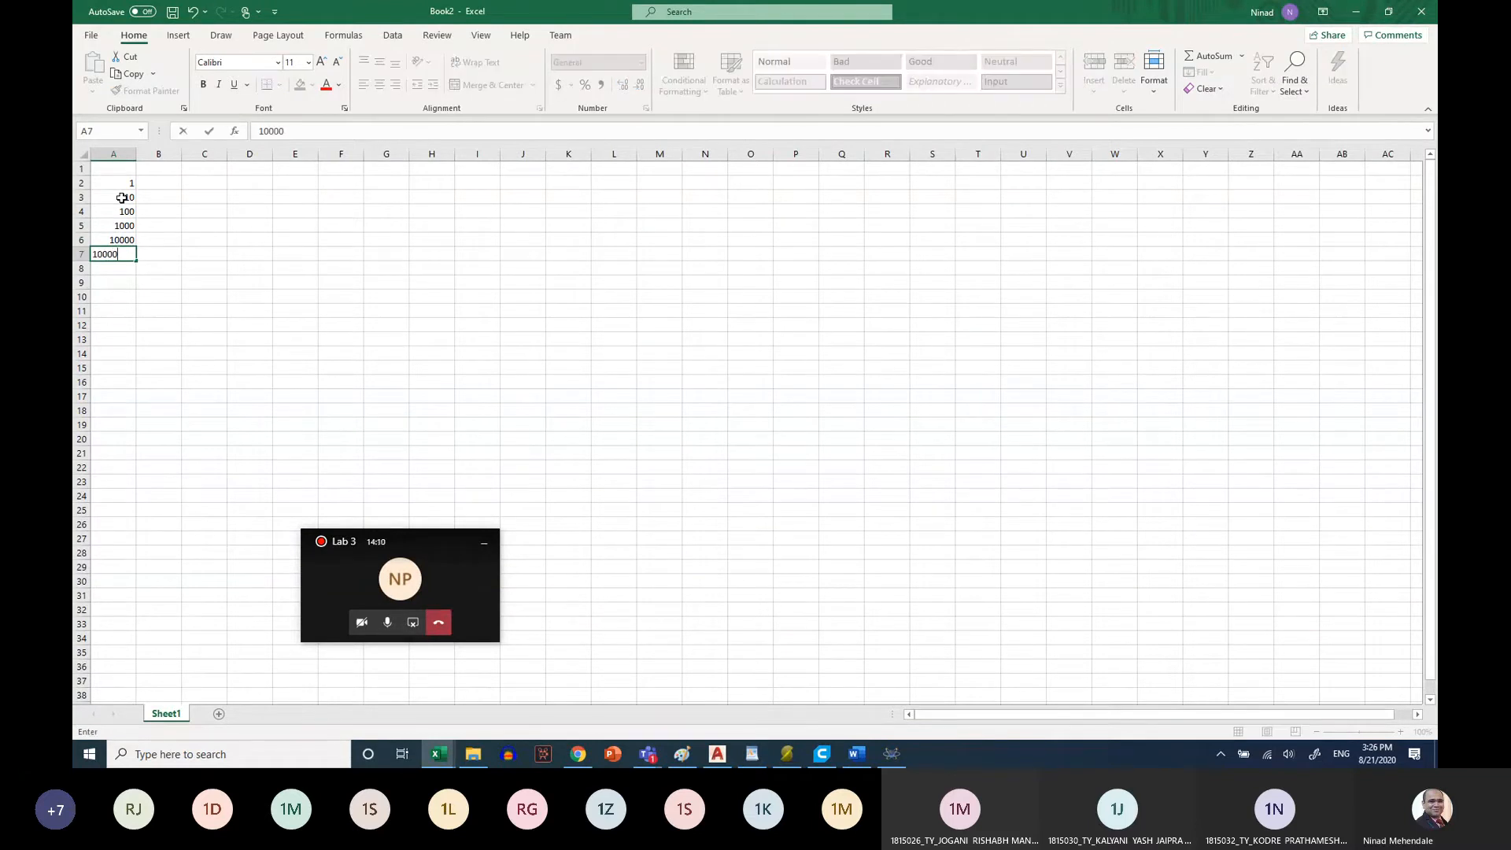
{"action": "type", "text": "0"}
{"action": "key", "text": "Return"}
{"action": "type", "text": "100000"}
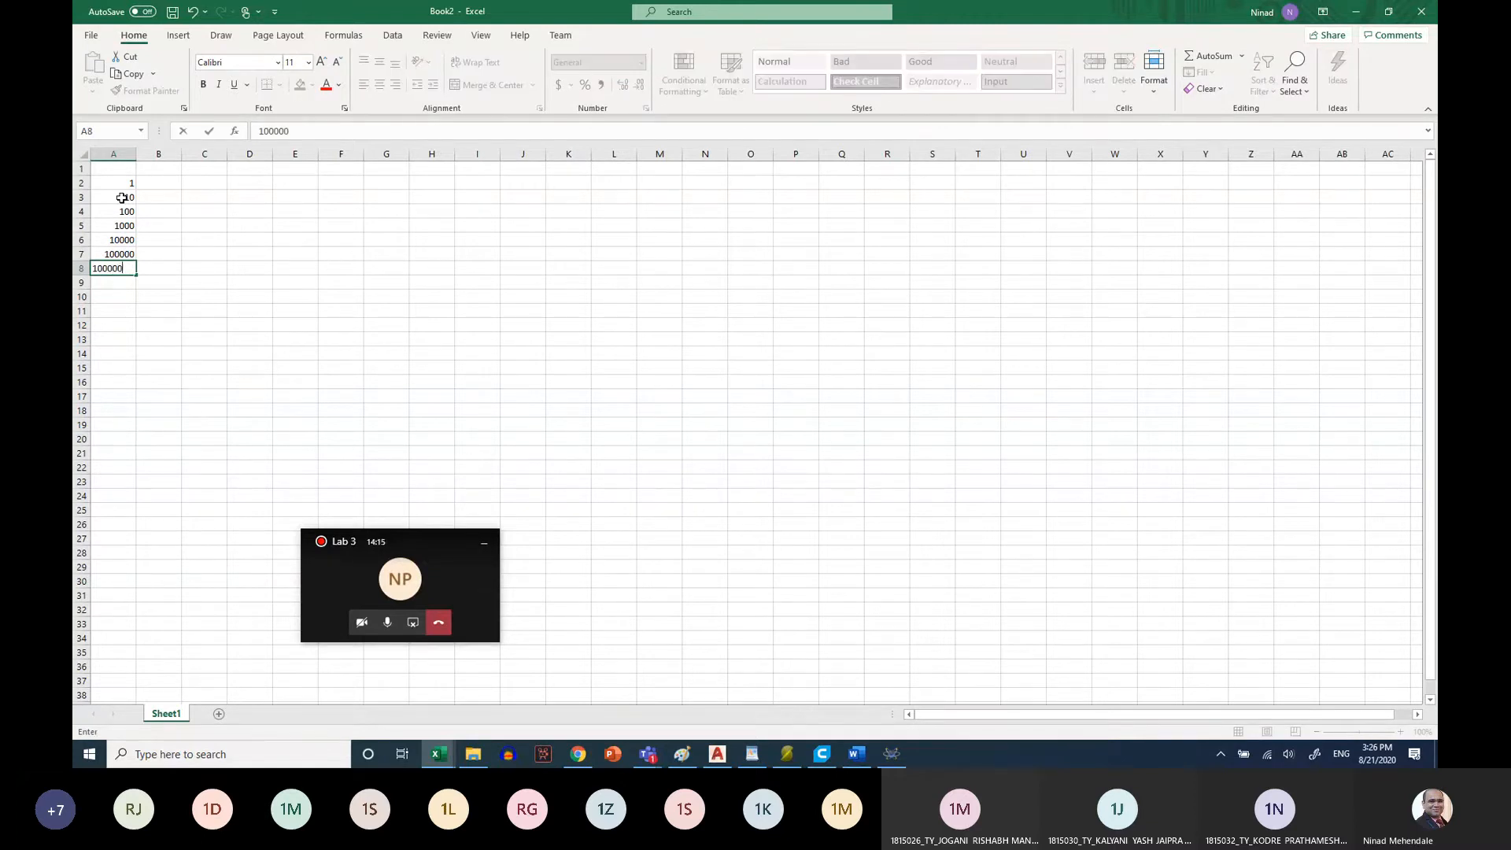
{"action": "type", "text": "0"}
{"action": "key", "text": "Tab"}
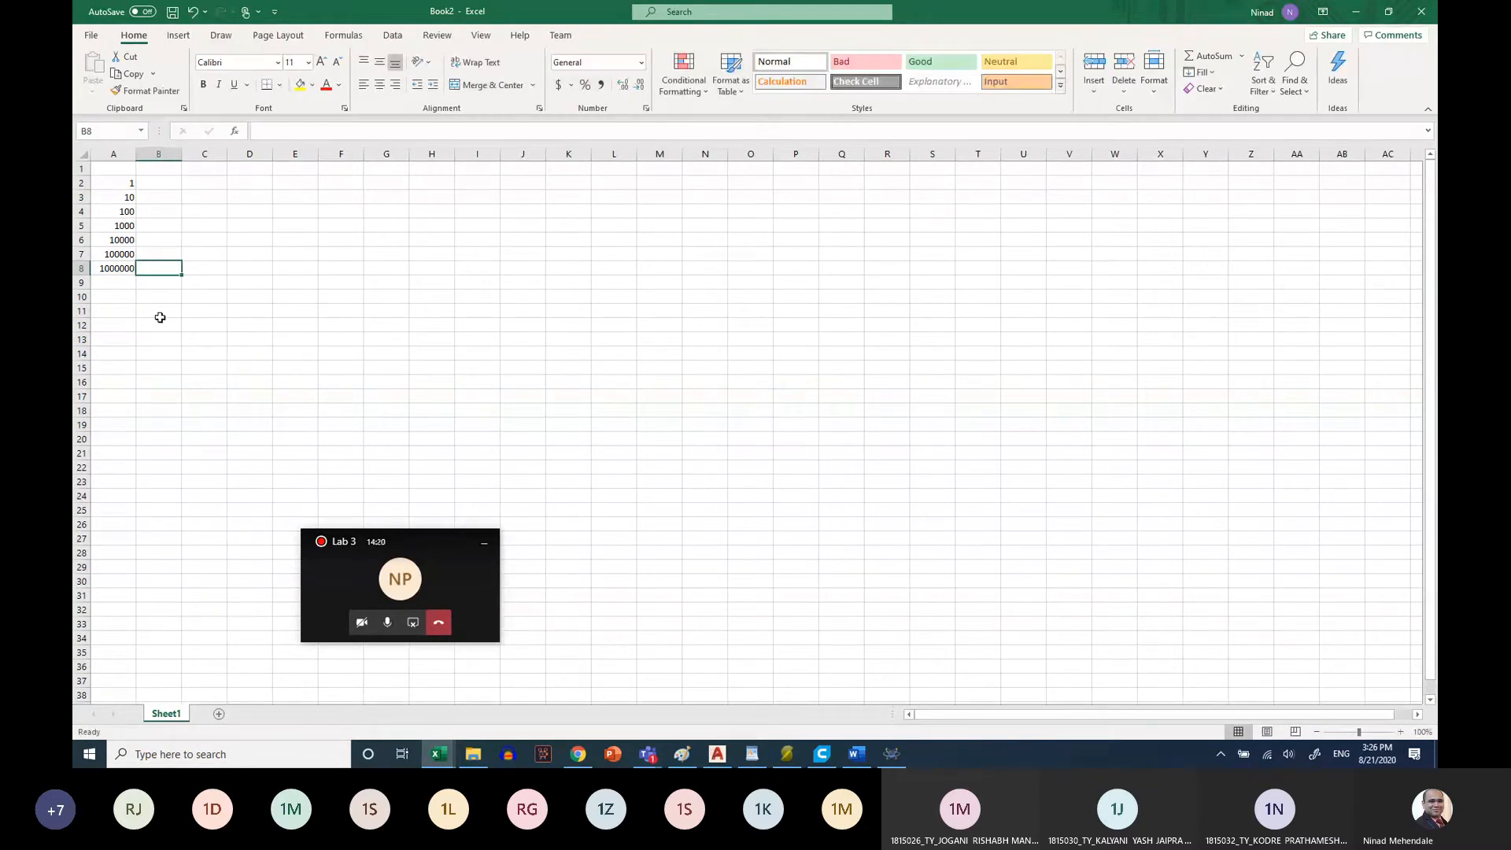
{"action": "left_click", "coordinate": [163, 173]}
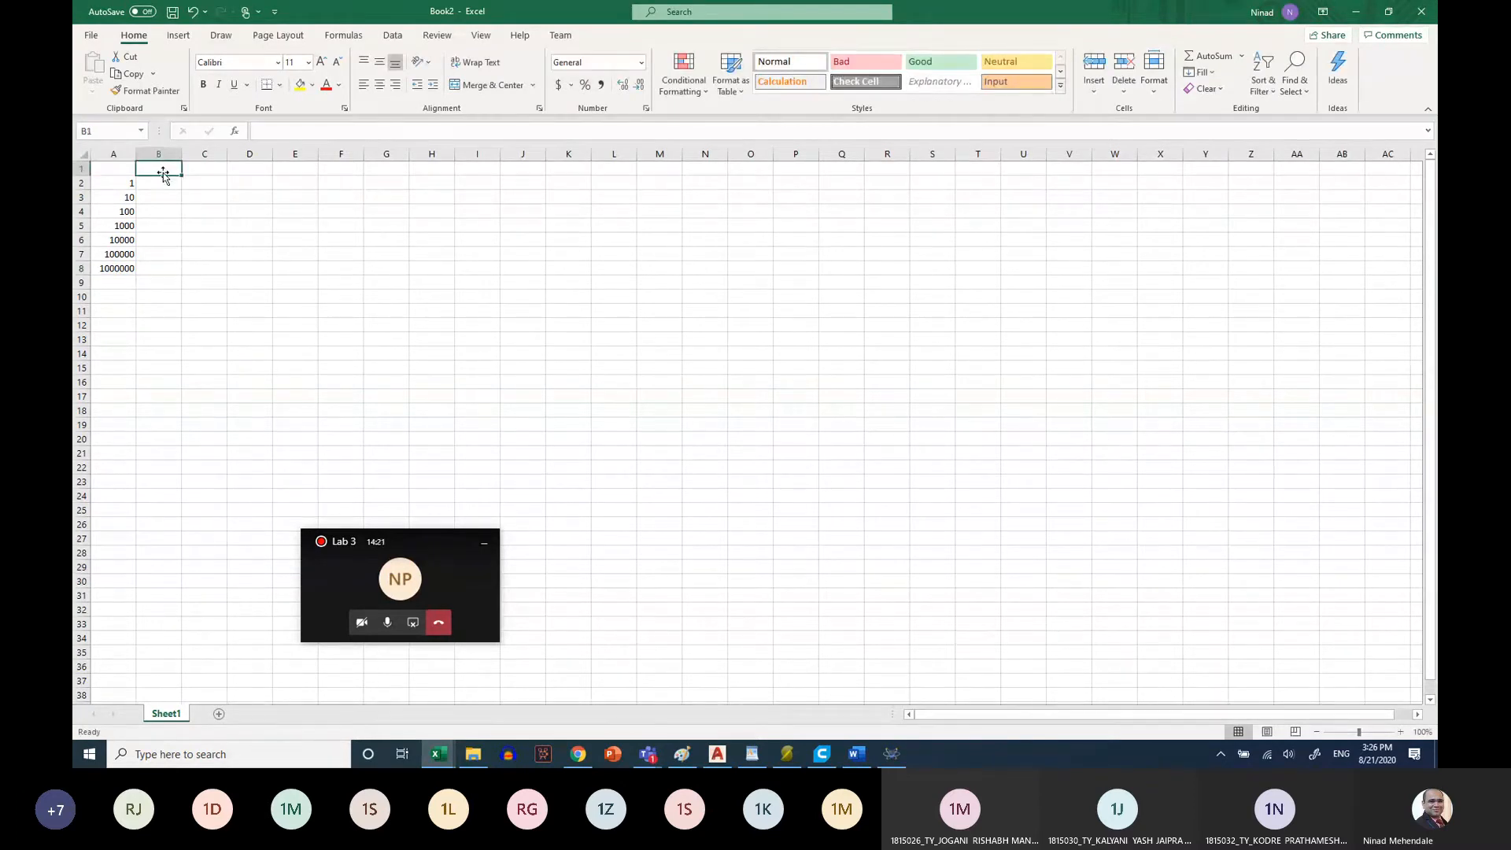
{"action": "type", "text": "Vout"}
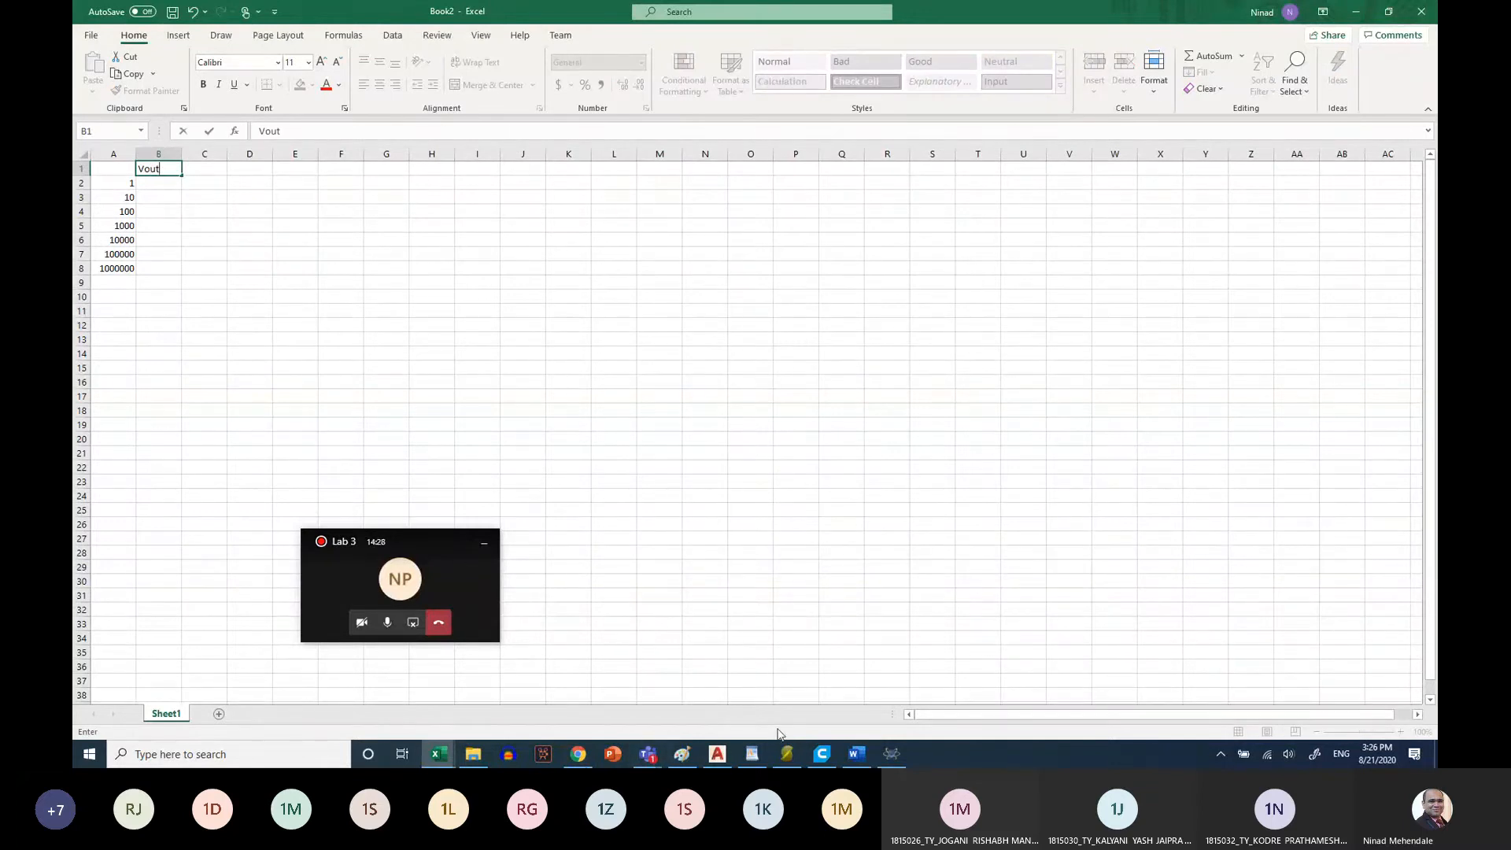
Switch to Proteus, close the oscilloscope display, restart the simulation and reopen the Digital Oscilloscope
{"action": "left_click", "coordinate": [896, 755]}
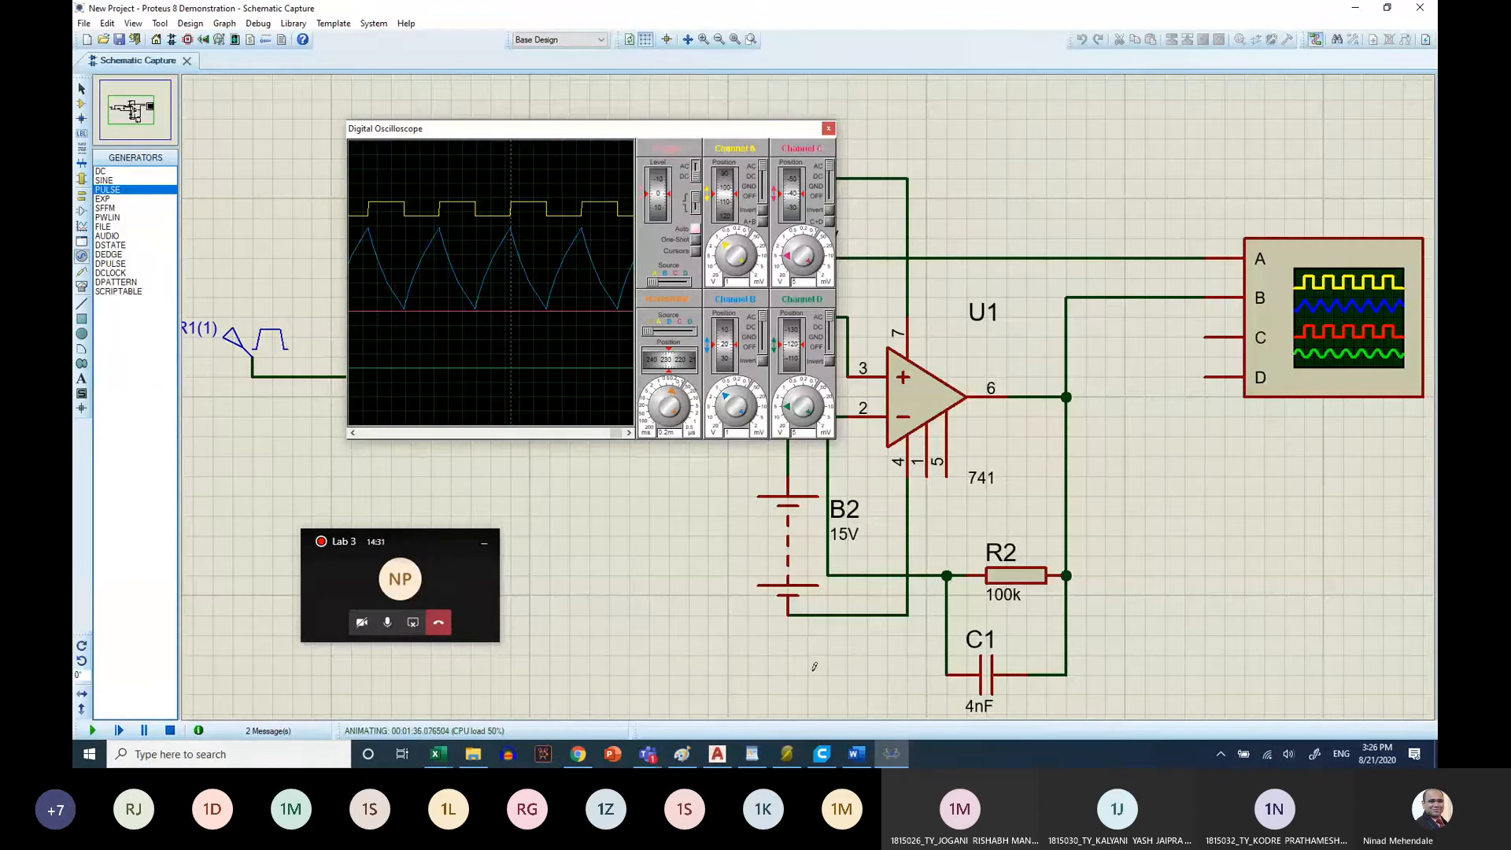
{"action": "left_click", "coordinate": [828, 130]}
{"action": "left_click", "coordinate": [170, 731]}
{"action": "left_click", "coordinate": [92, 732]}
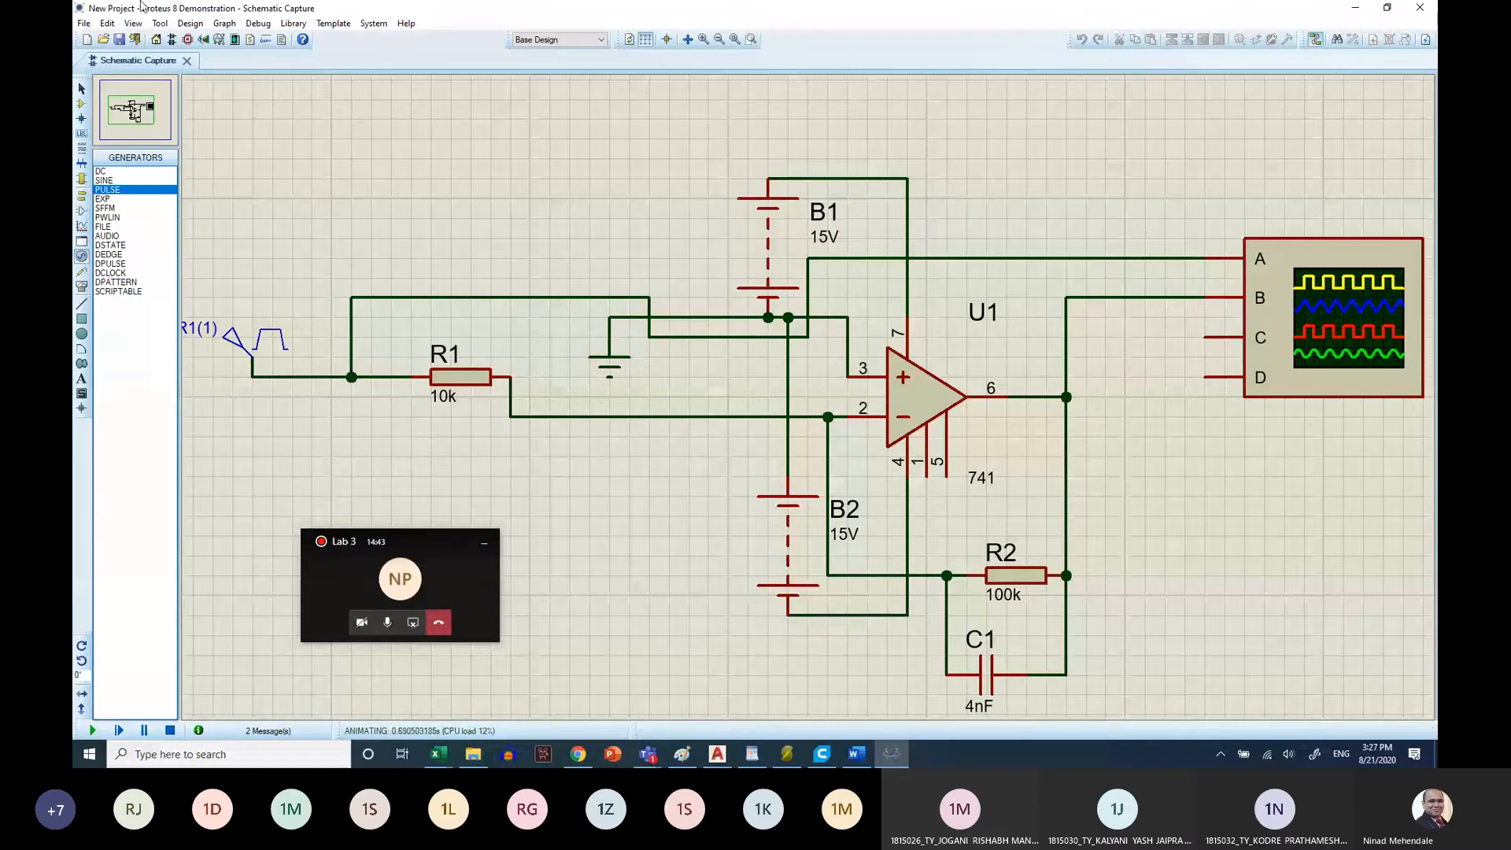
{"action": "left_click", "coordinate": [260, 24]}
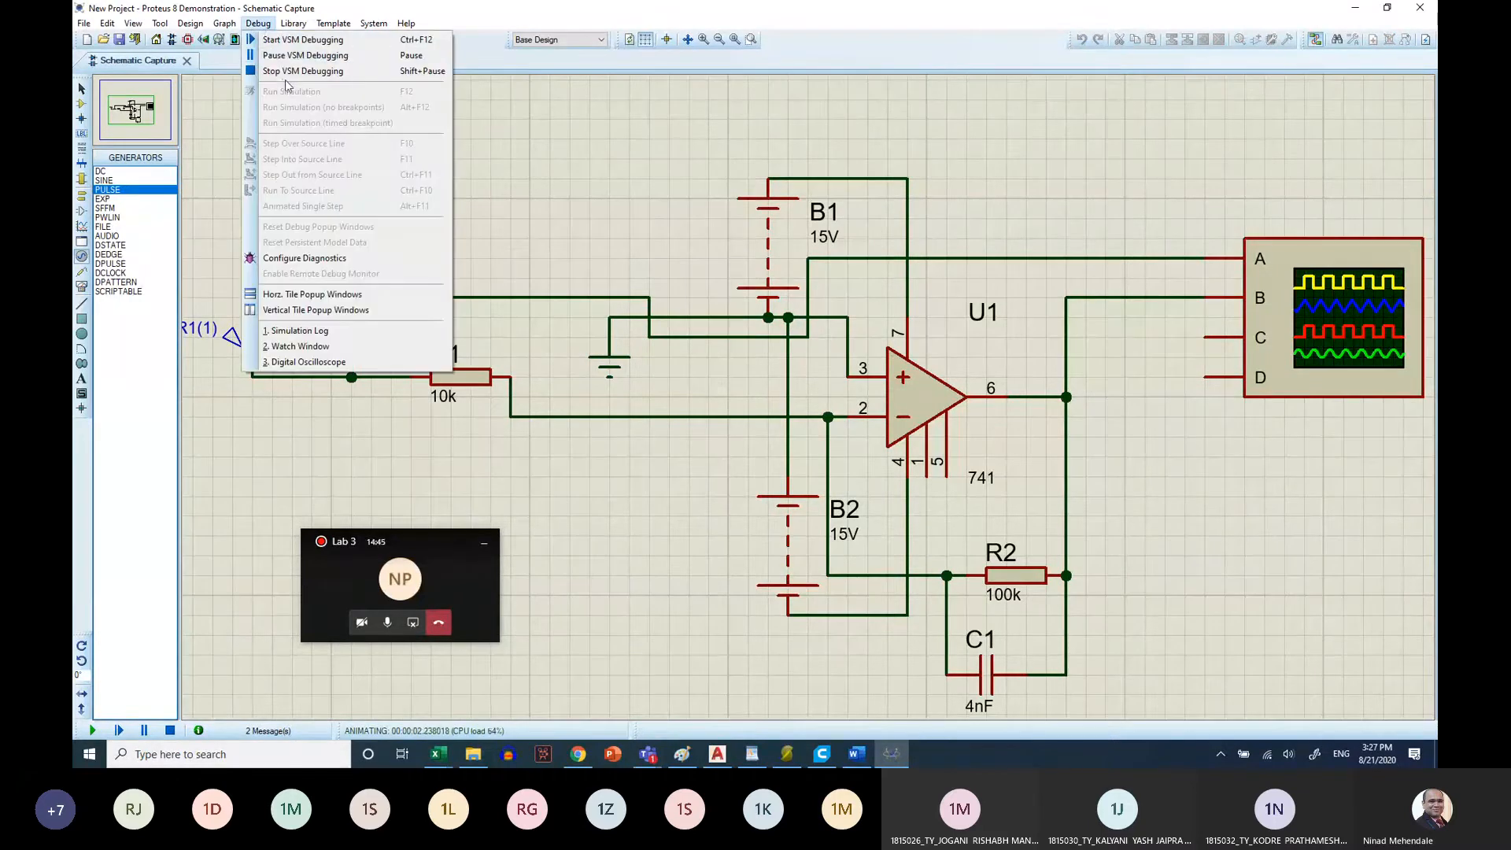
{"action": "left_click", "coordinate": [393, 368]}
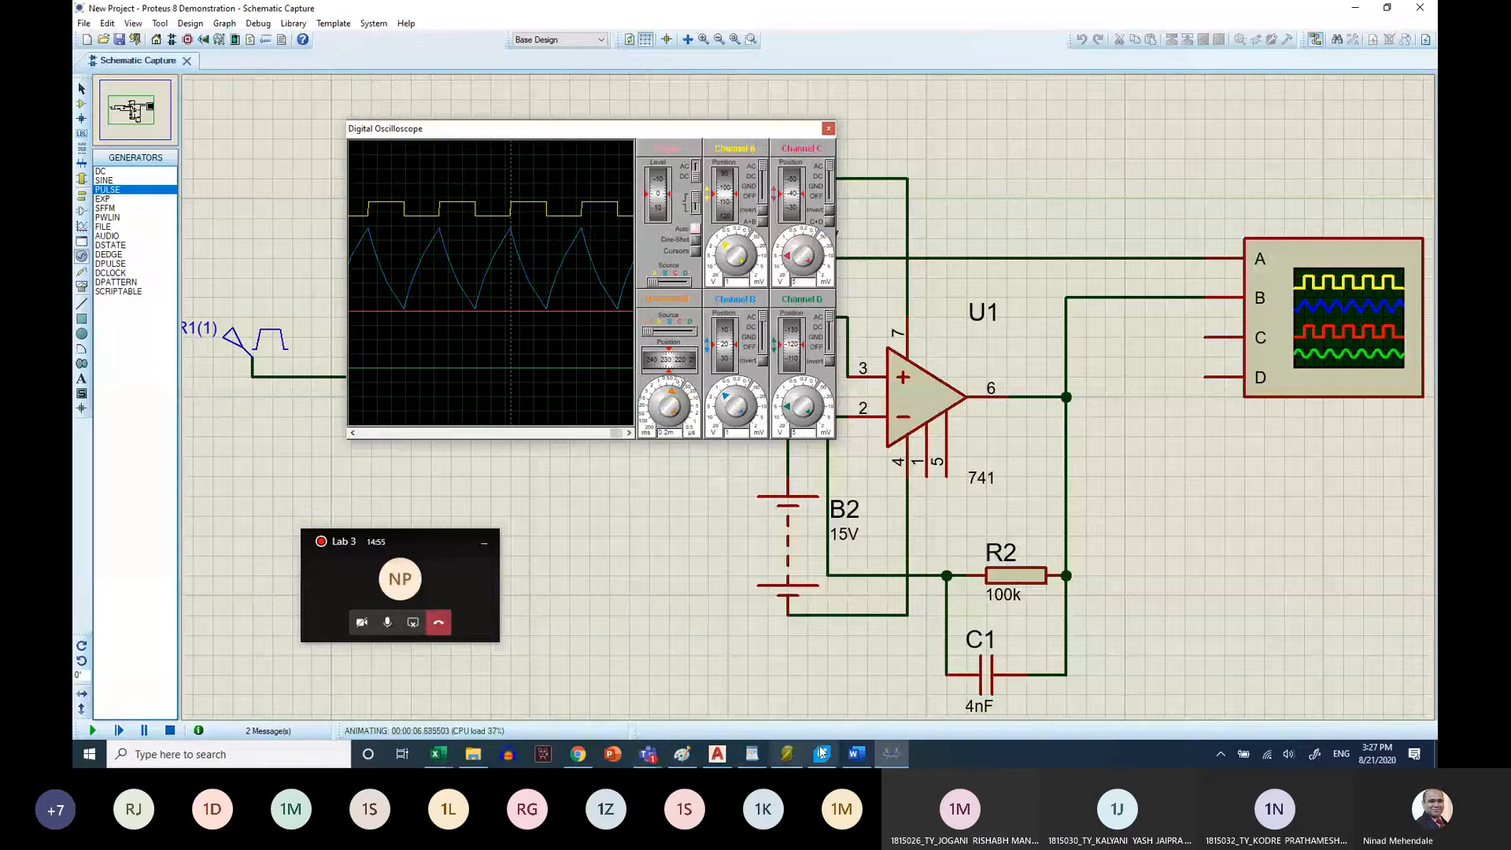
Switch to the Word sheet and check the waveform type and input voltage in the integrator's square and first sine rows
{"action": "left_click", "coordinate": [857, 754]}
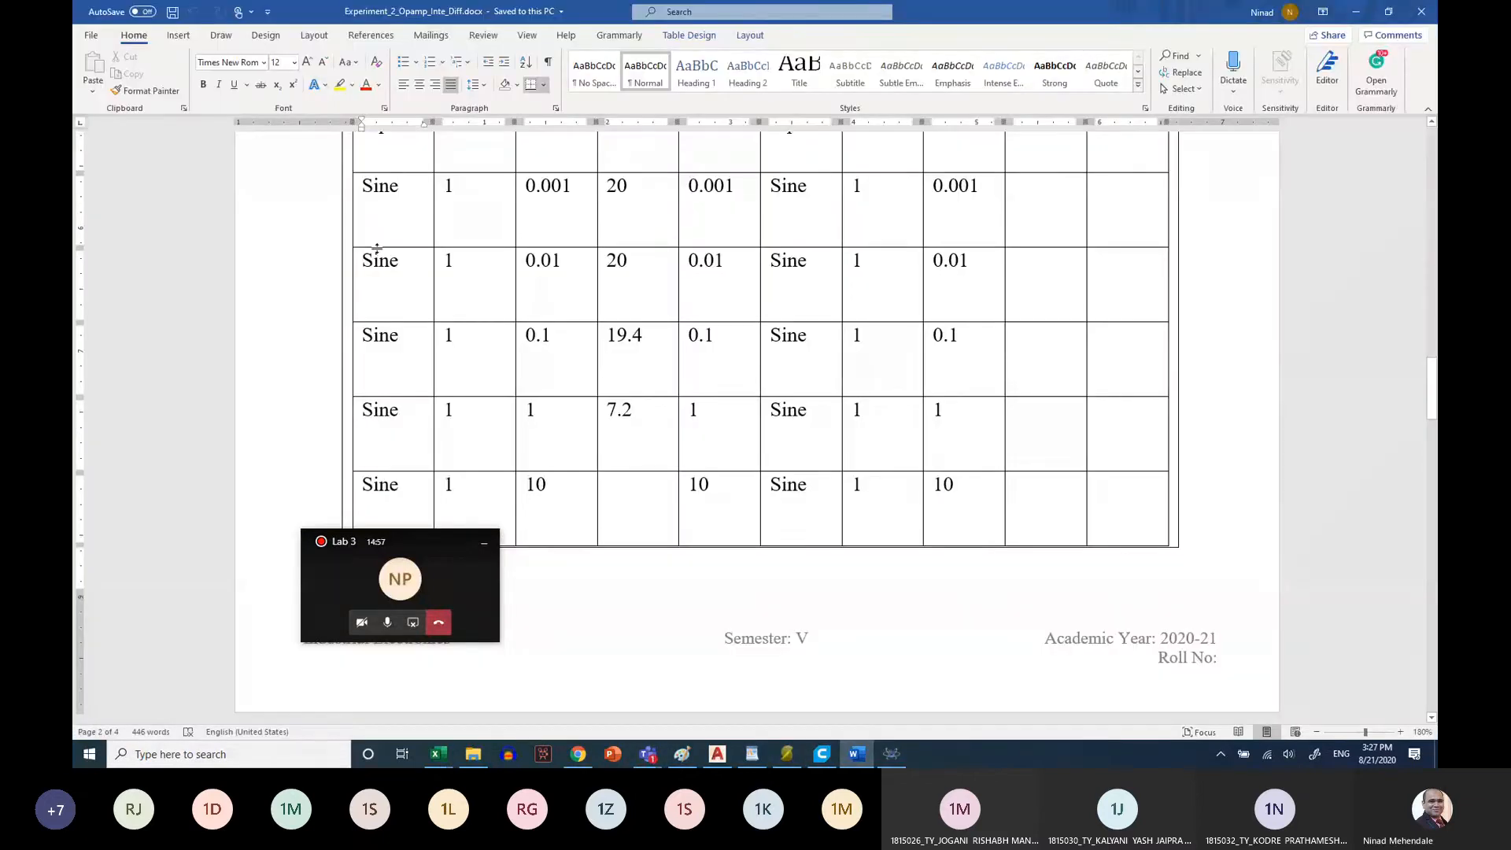
{"action": "left_click_drag", "start_coordinate": [401, 302], "coordinate": [472, 305]}
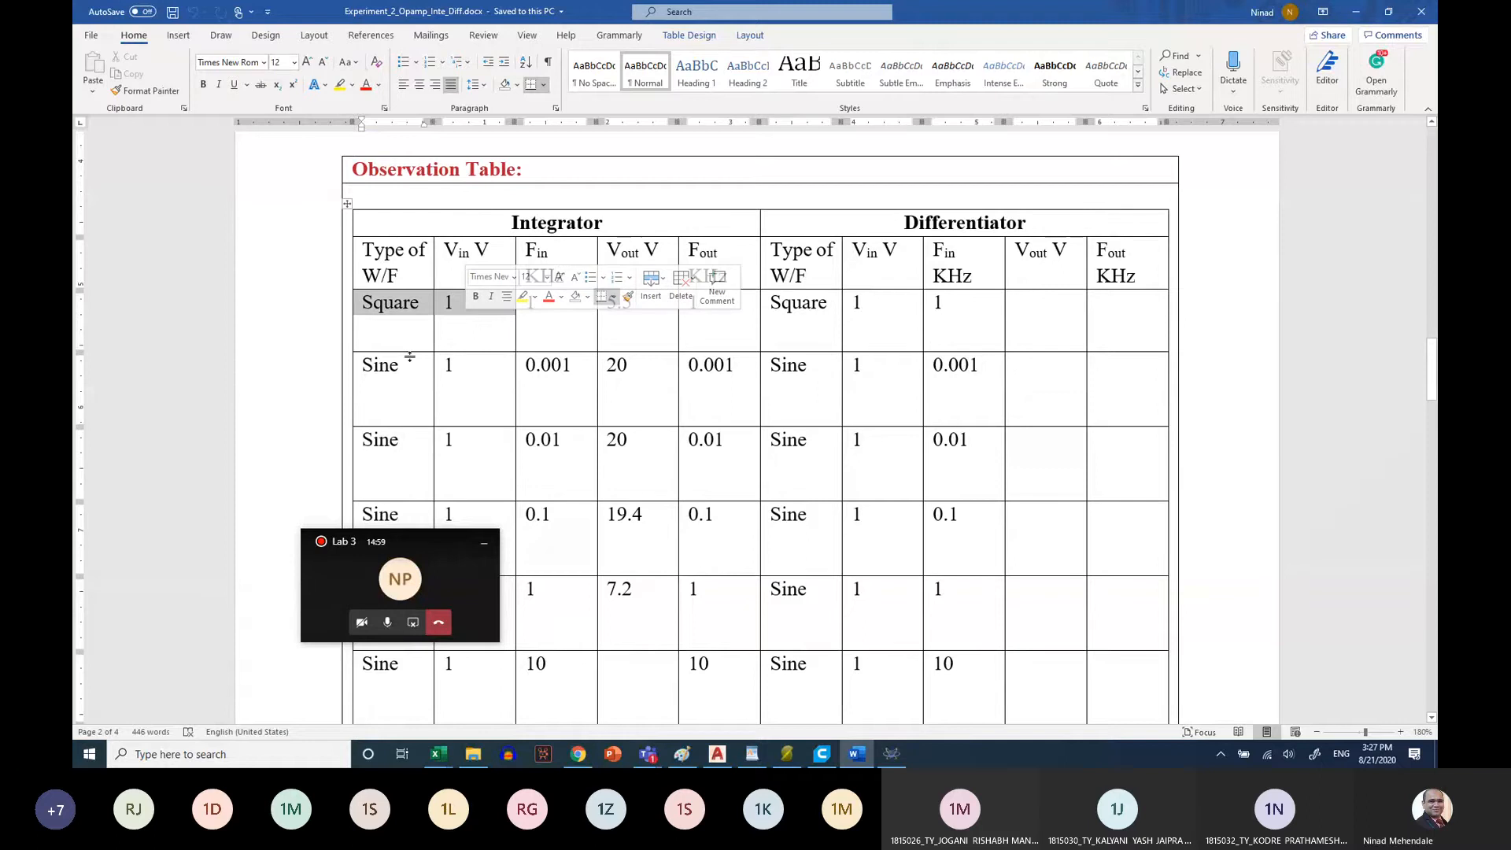
{"action": "left_click_drag", "start_coordinate": [373, 372], "coordinate": [472, 369]}
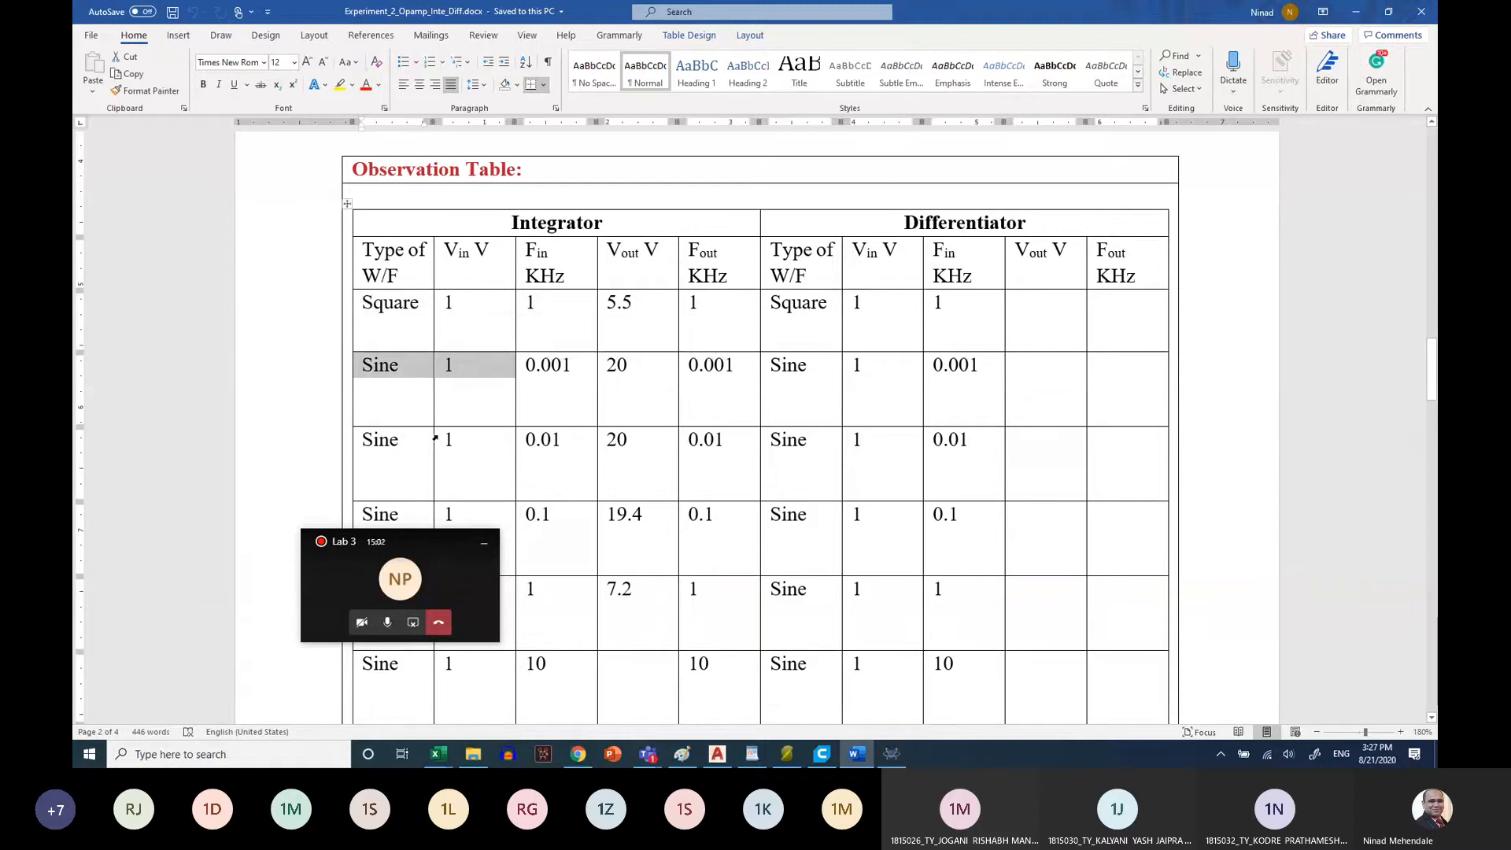
{"action": "scroll", "coordinate": [435, 437], "scroll_direction": "down", "scroll_amount": 1}
Switch to Proteus, stop the simulation and change generator R1(1) to a sine wave with amplitude 1 V and frequency 1 kHz
{"action": "left_click", "coordinate": [890, 754]}
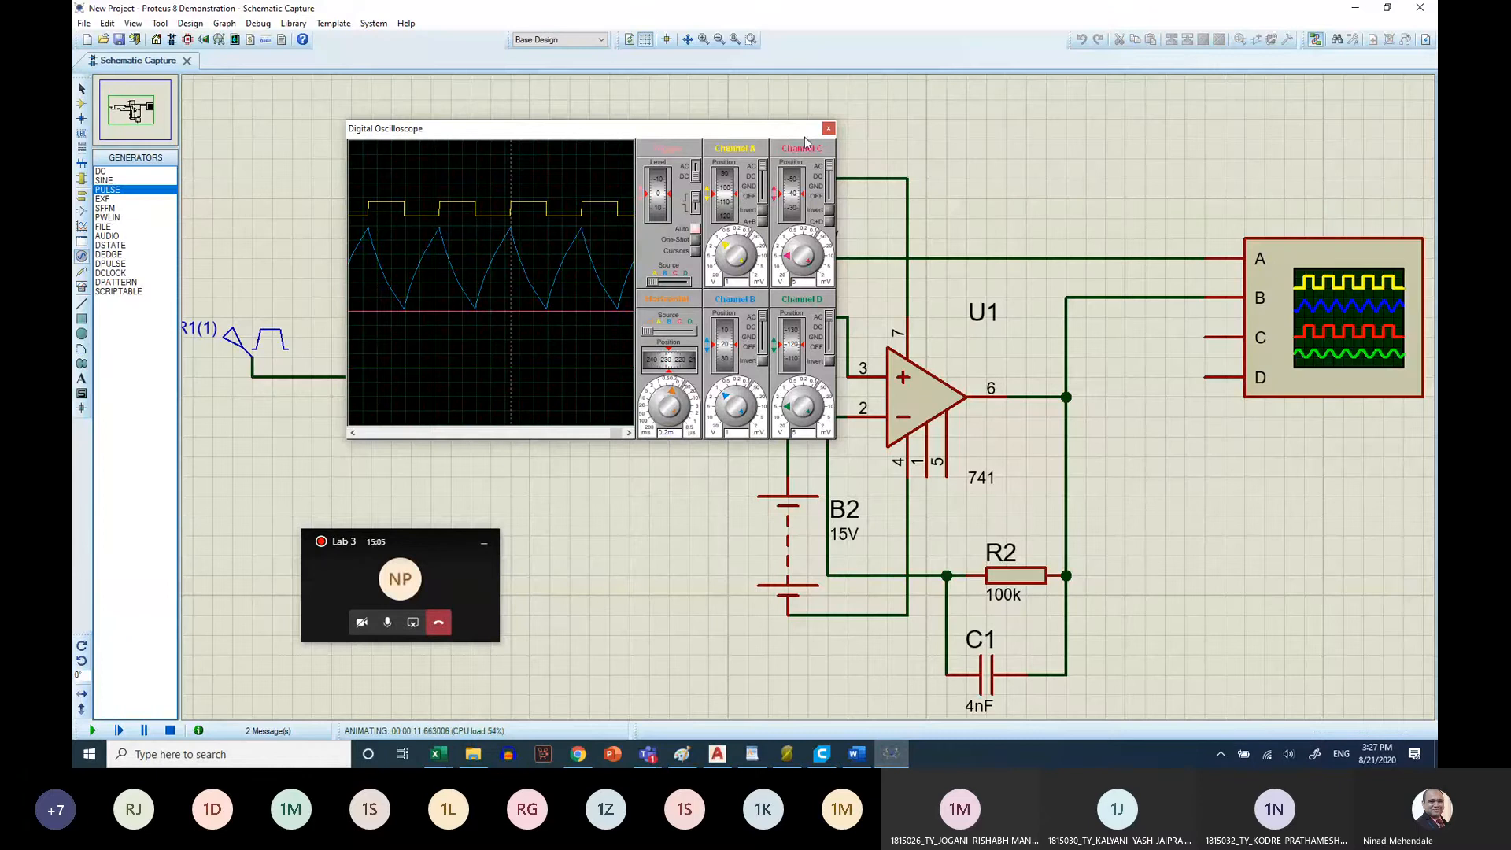
{"action": "left_click", "coordinate": [827, 124]}
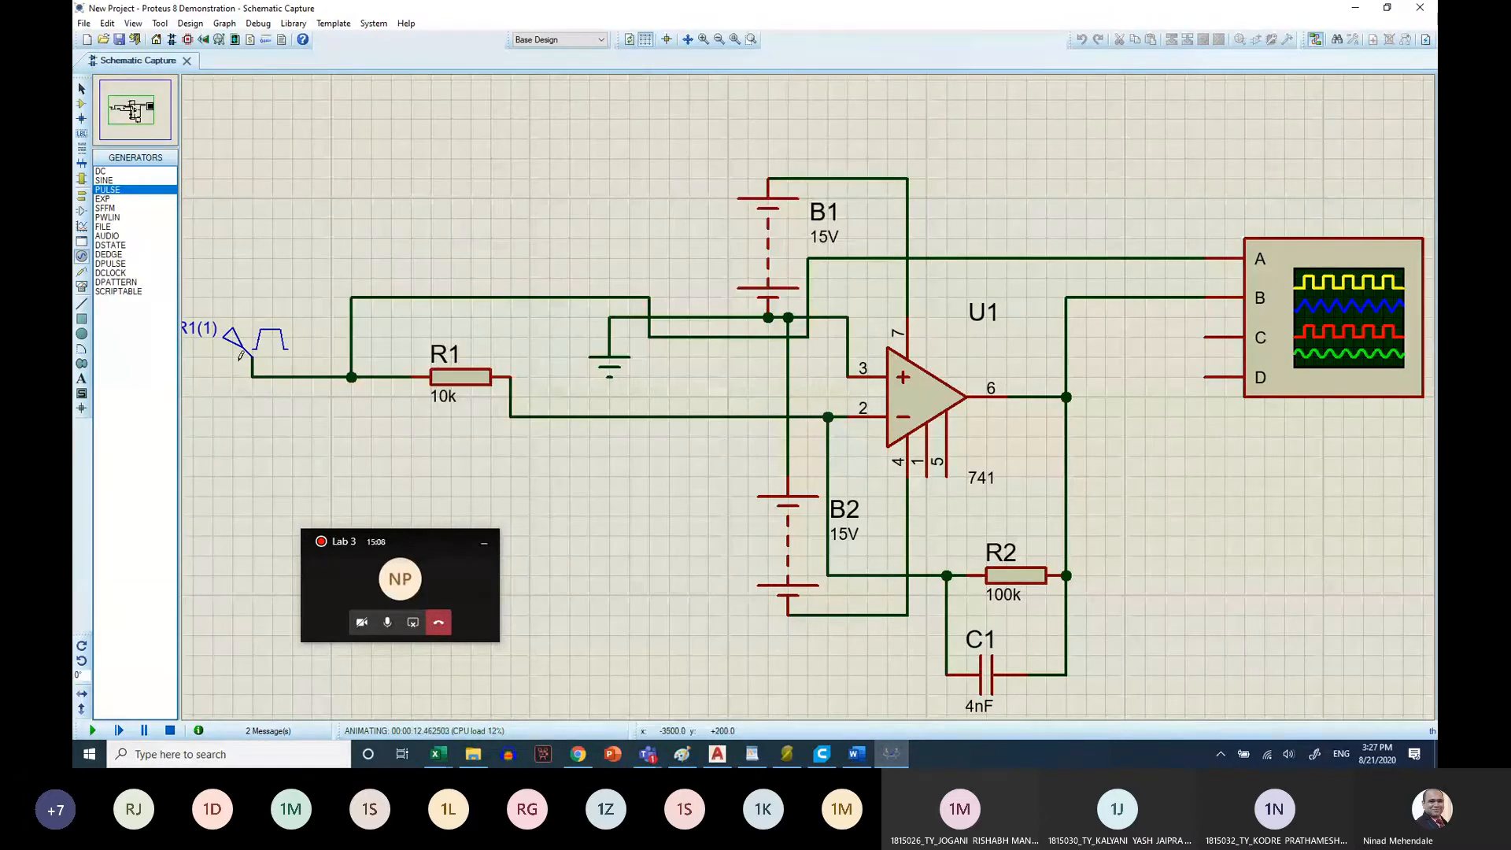
{"action": "left_click", "coordinate": [170, 731]}
{"action": "left_click", "coordinate": [269, 347]}
{"action": "left_click", "coordinate": [269, 347]}
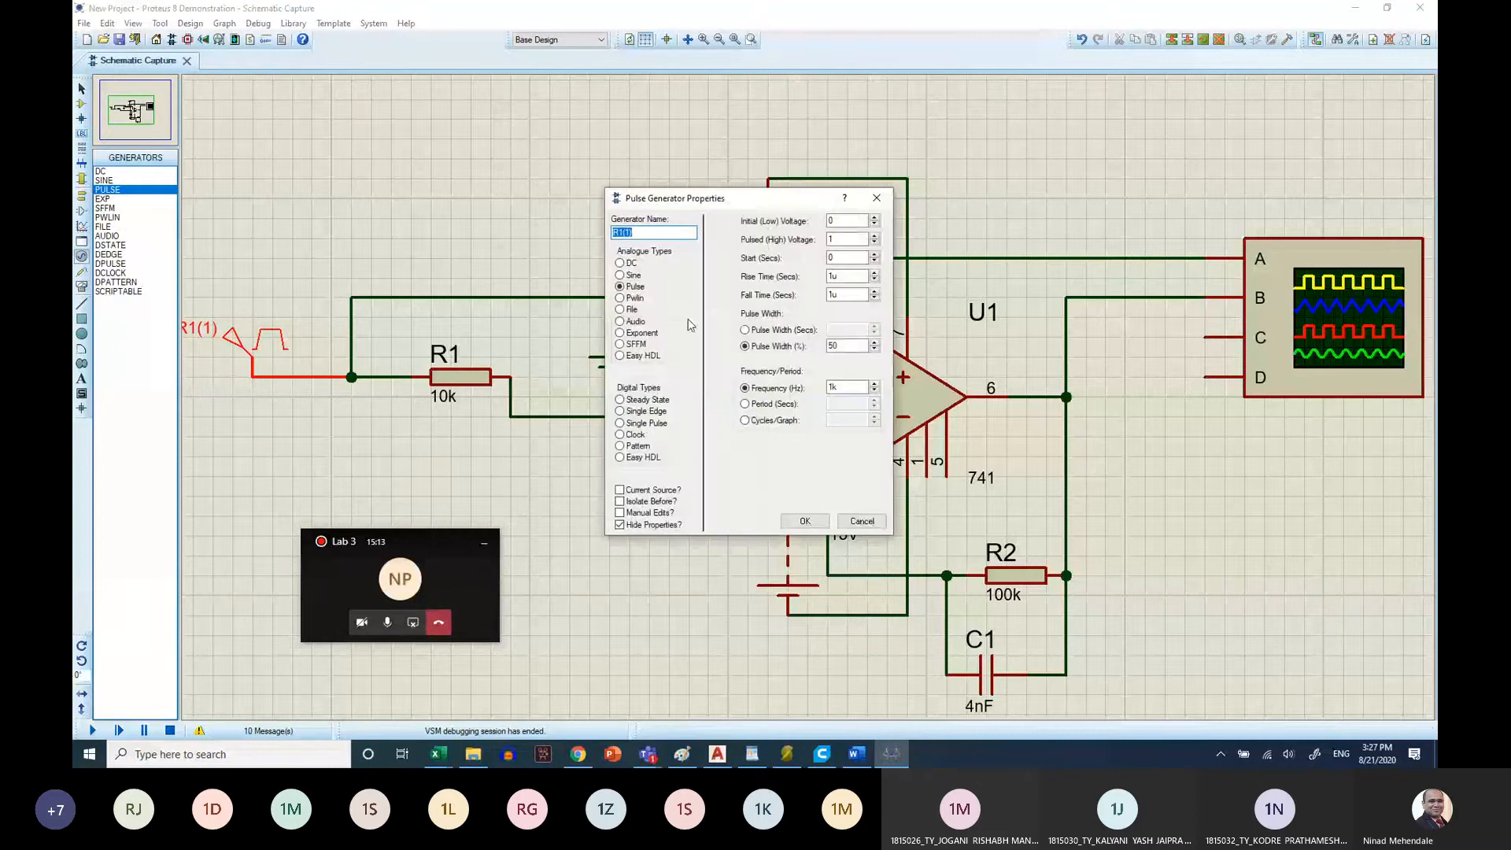
{"action": "left_click", "coordinate": [620, 274]}
{"action": "left_click", "coordinate": [841, 257]}
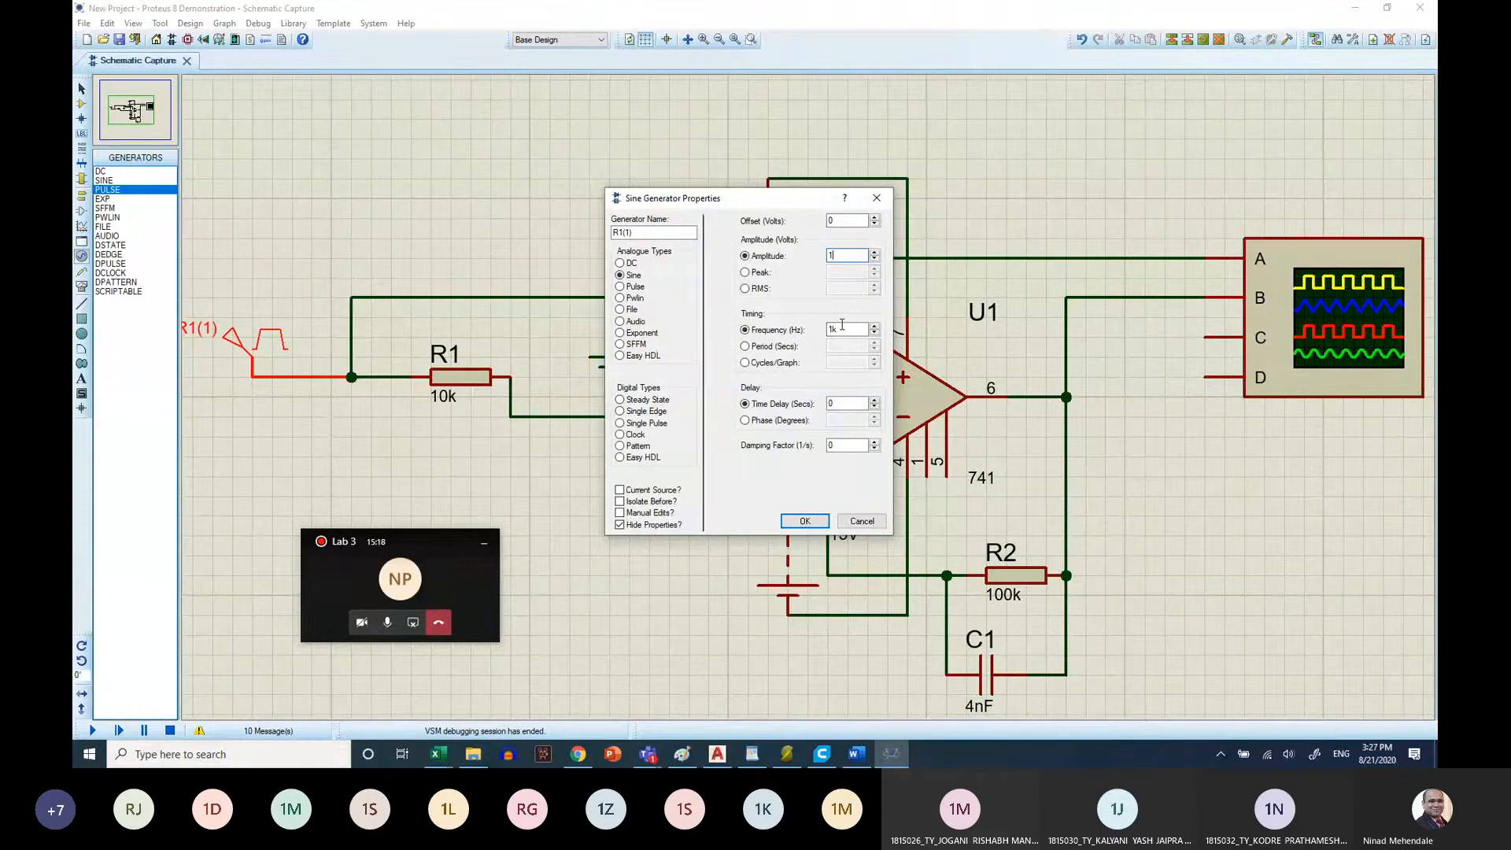
{"action": "double_click", "coordinate": [840, 331]}
{"action": "type", "text": "1000"}
{"action": "left_click", "coordinate": [804, 521]}
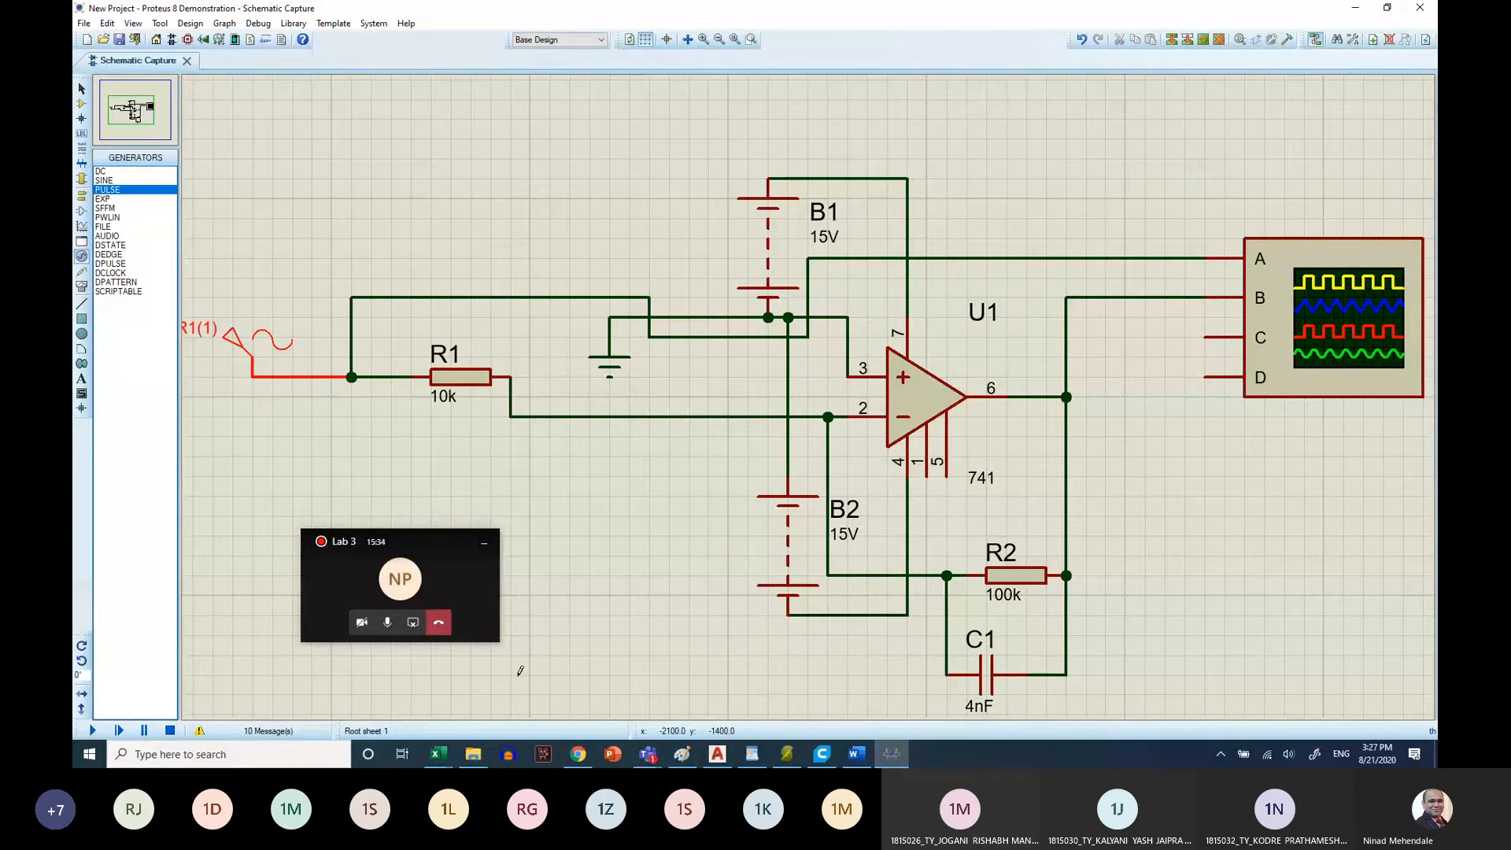
Run the simulation with the sine input and open the Digital Oscilloscope display
{"action": "left_click", "coordinate": [227, 676]}
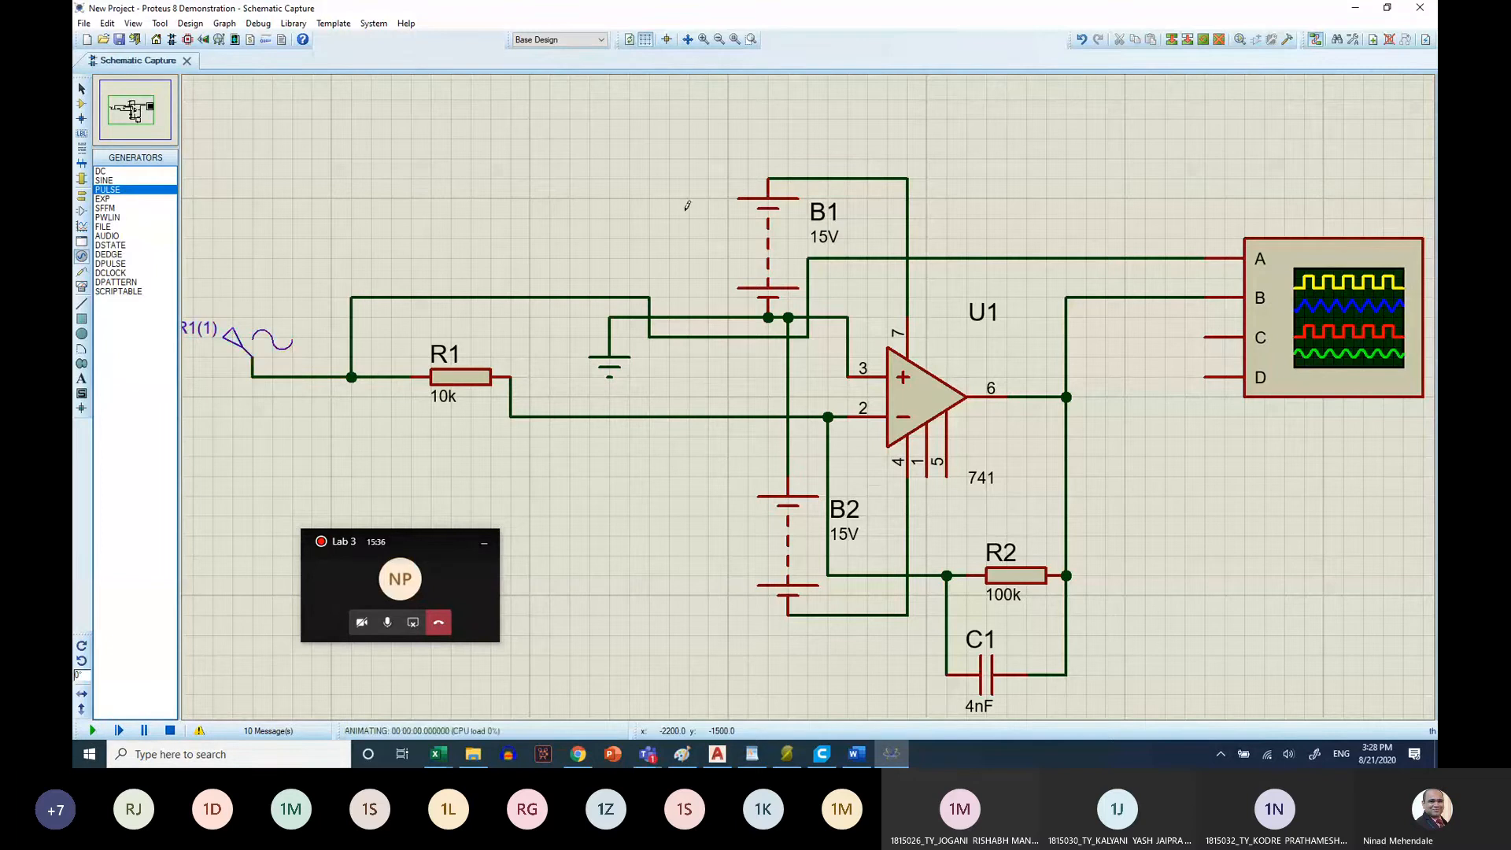
{"action": "left_click", "coordinate": [259, 23]}
{"action": "left_click", "coordinate": [354, 366]}
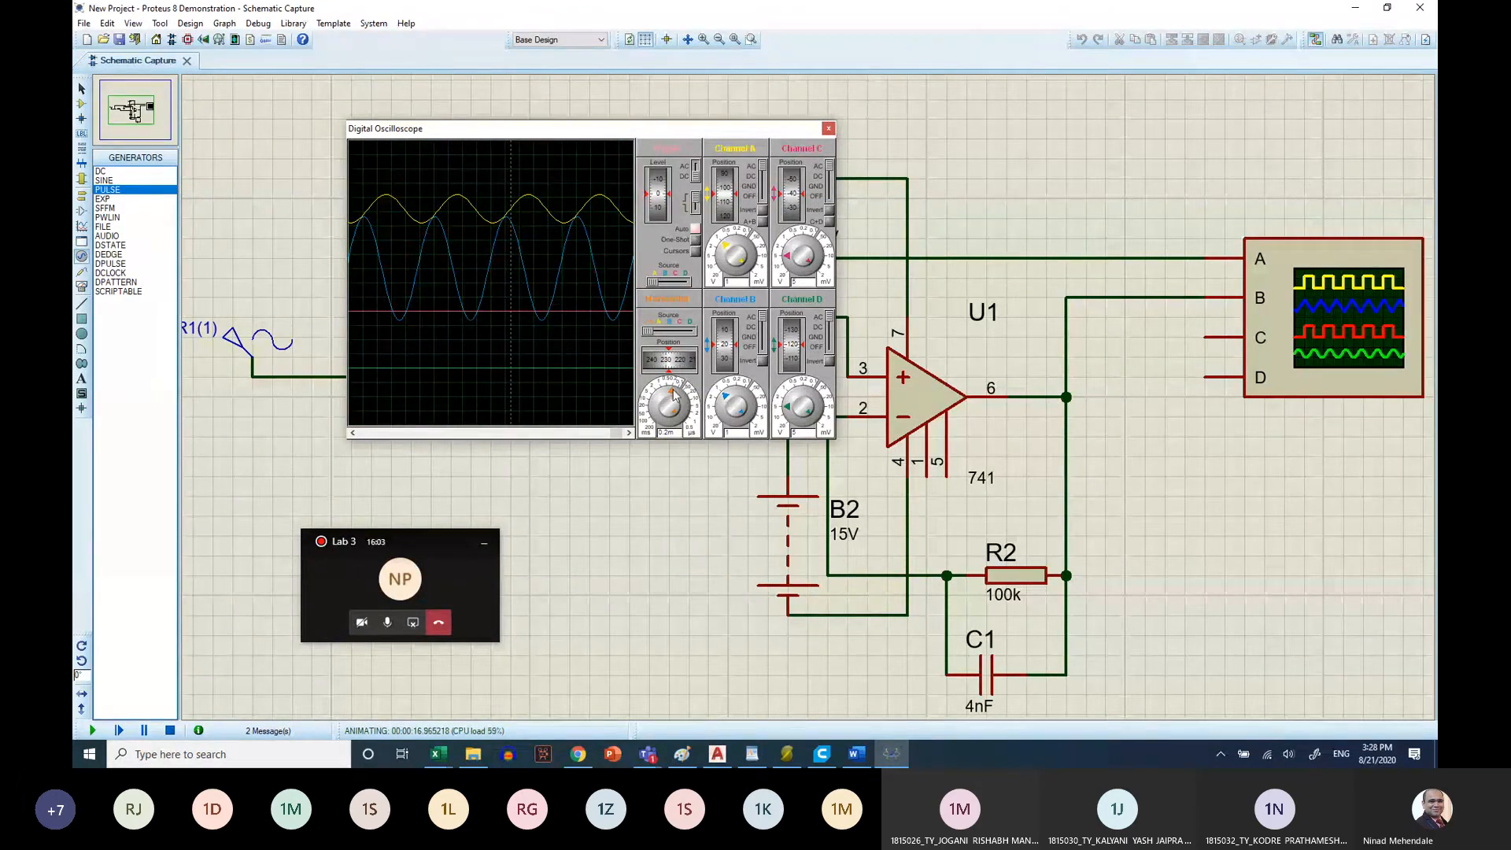
Set the oscilloscope timebase to 1 ms and give channel B a coarser voltage scale
{"action": "mouse_move", "coordinate": [672, 396]}
{"action": "left_mouse_down"}
{"action": "mouse_move", "coordinate": [696, 401]}
{"action": "mouse_move", "coordinate": [667, 382]}
{"action": "mouse_move", "coordinate": [650, 404]}
{"action": "mouse_move", "coordinate": [670, 392]}
{"action": "left_mouse_up"}
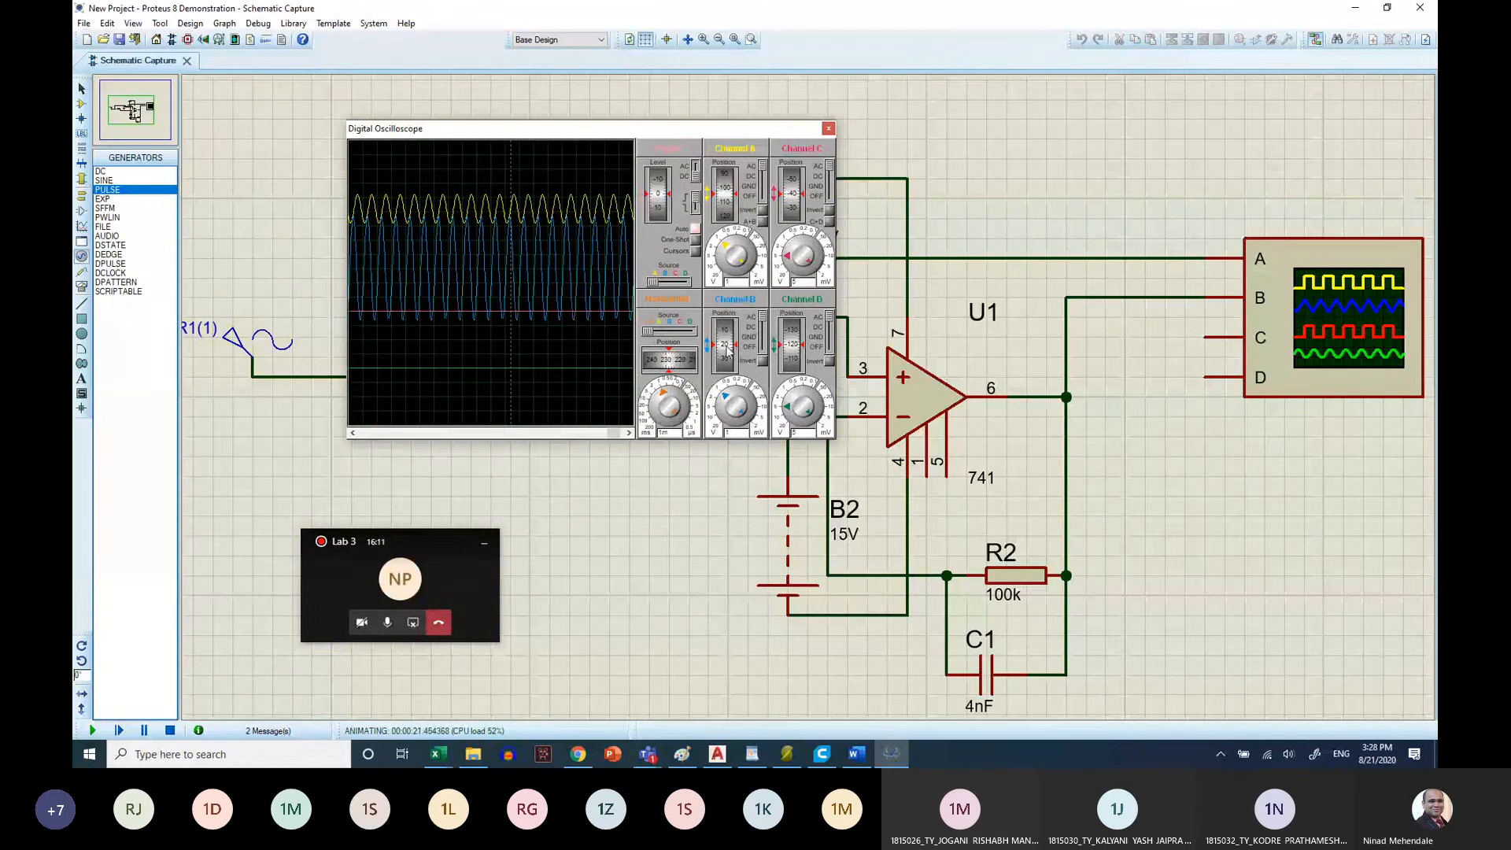
{"action": "left_click_drag", "start_coordinate": [726, 409], "coordinate": [730, 401]}
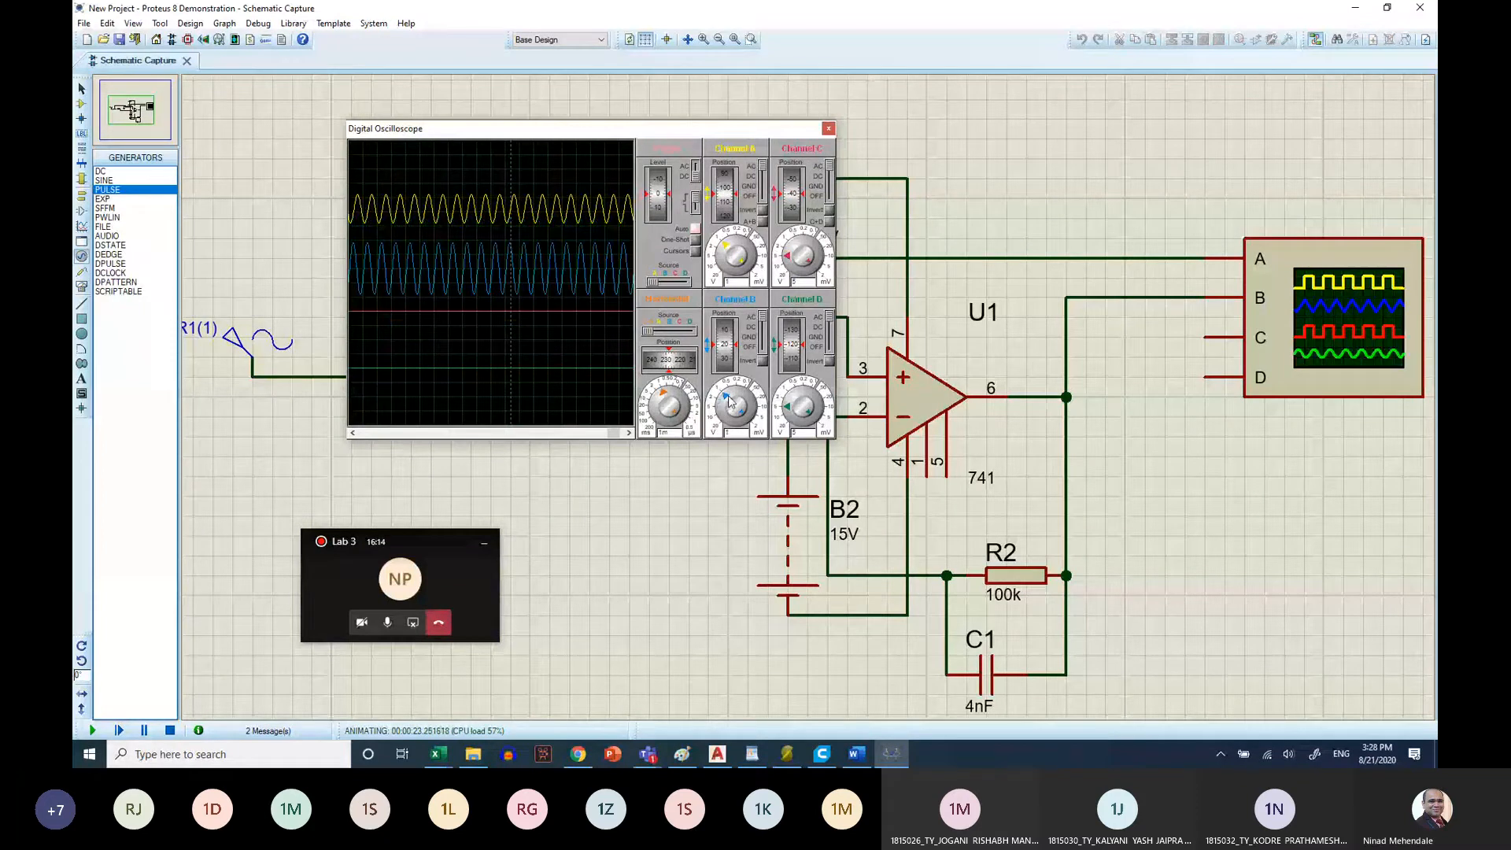
{"action": "left_click", "coordinate": [730, 401]}
Switch to the Word sheet and examine the integrator's sine rows against the frequency response graph
{"action": "left_click", "coordinate": [857, 754]}
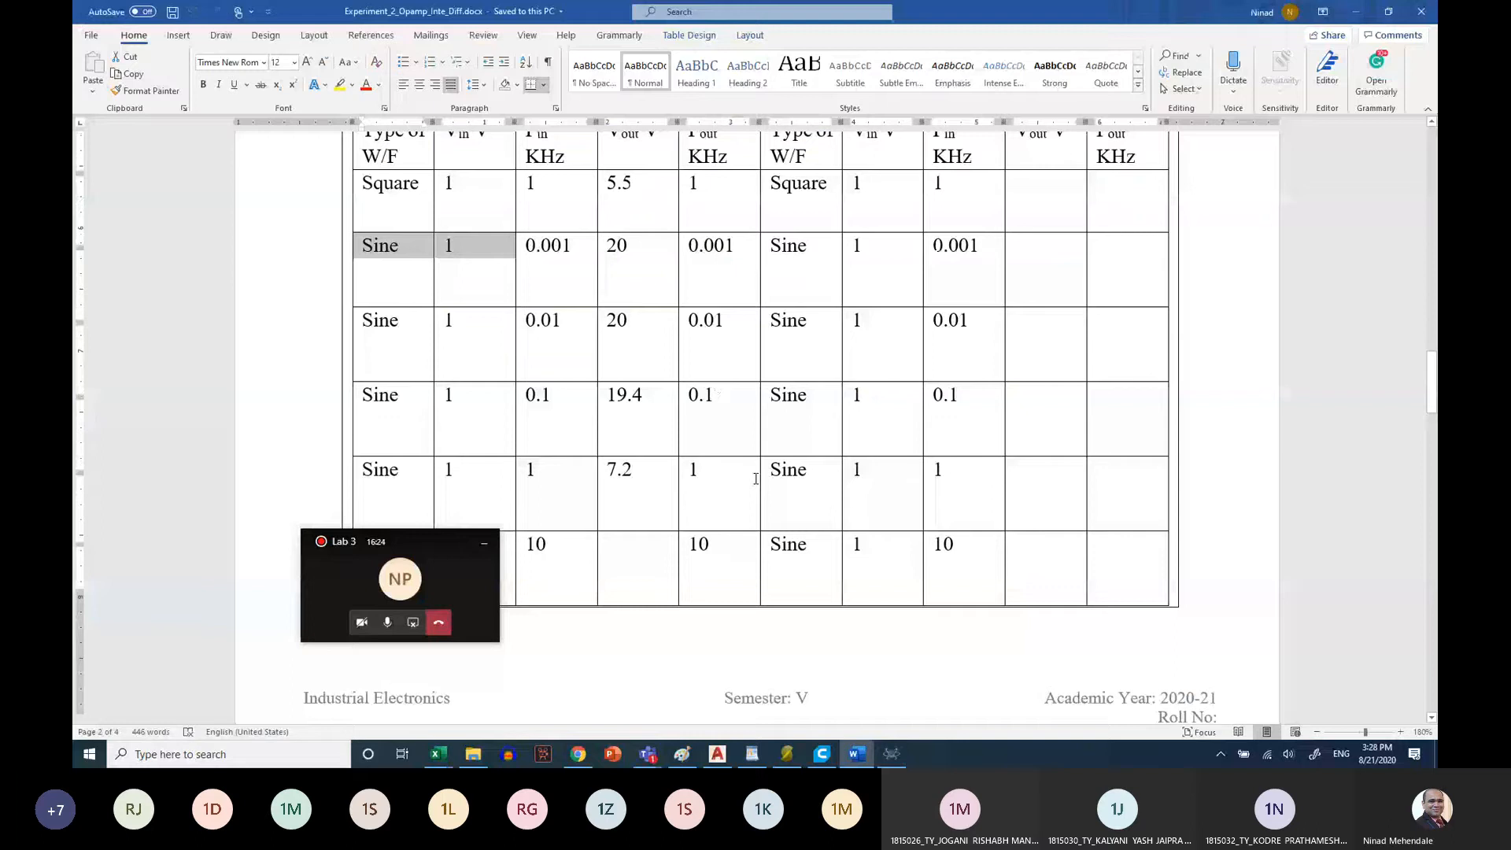
{"action": "scroll", "coordinate": [755, 478], "scroll_direction": "down", "scroll_amount": 15}
{"action": "scroll", "coordinate": [440, 370], "scroll_direction": "up", "scroll_amount": 5}
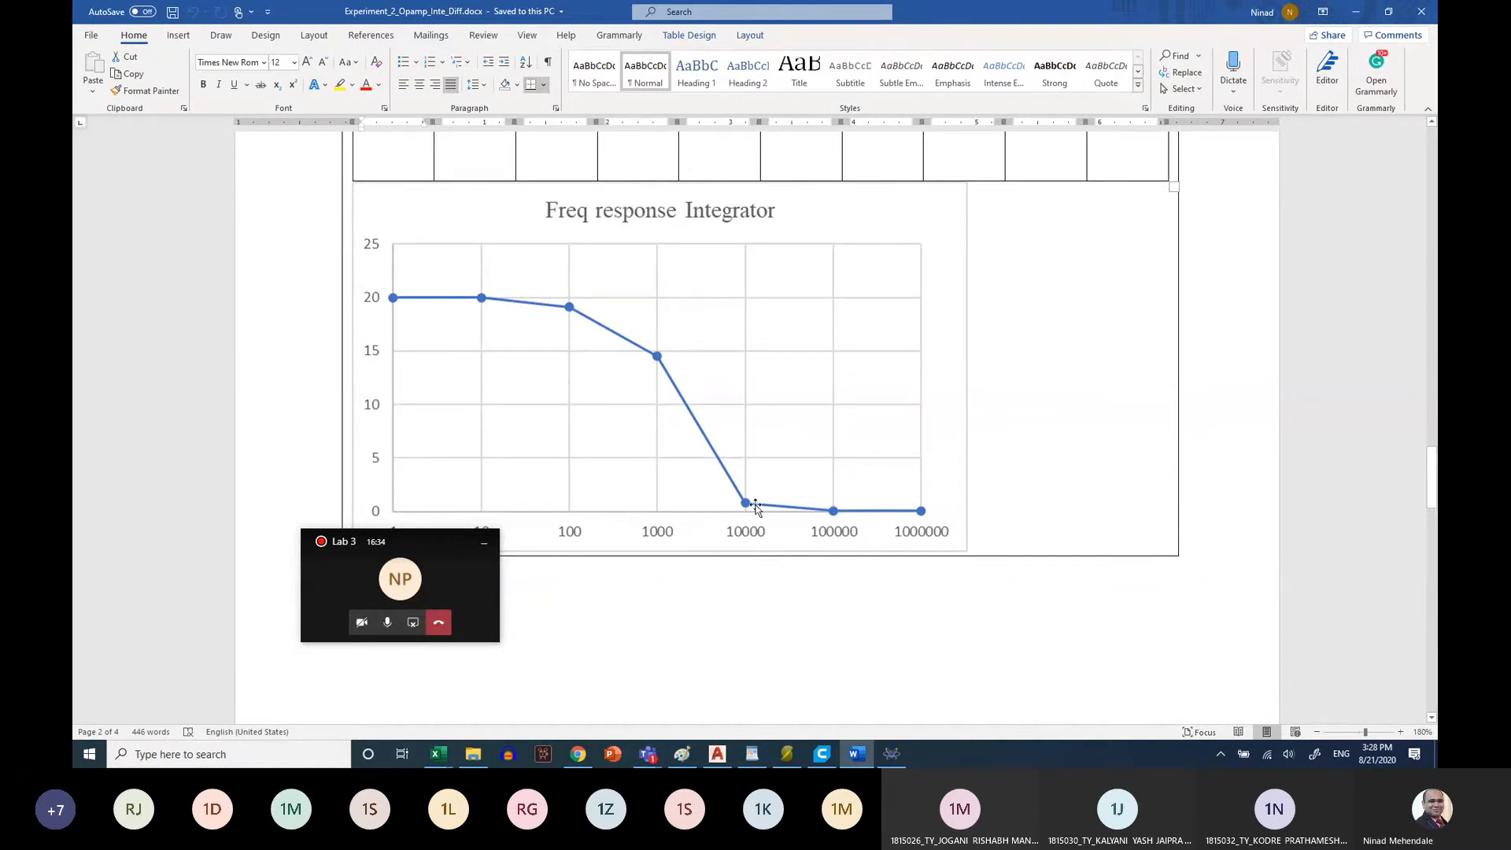
Return to Proteus, shrink the channel A trace, enlarge the channel B trace and lower channel B to position -130
{"action": "left_click", "coordinate": [892, 754]}
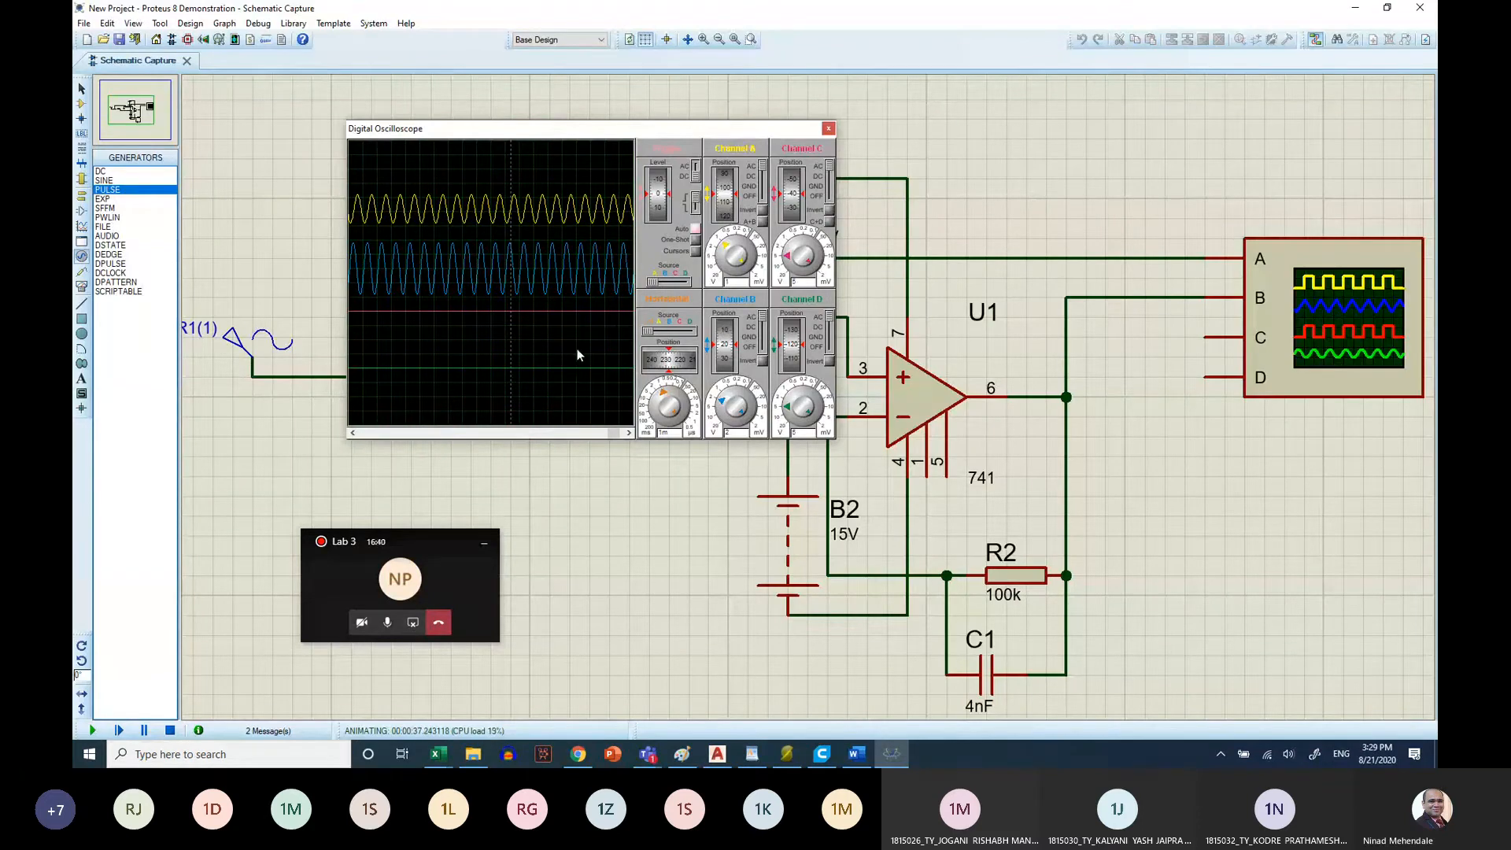
{"action": "left_click", "coordinate": [723, 260]}
{"action": "left_click", "coordinate": [722, 259]}
{"action": "left_click", "coordinate": [729, 403]}
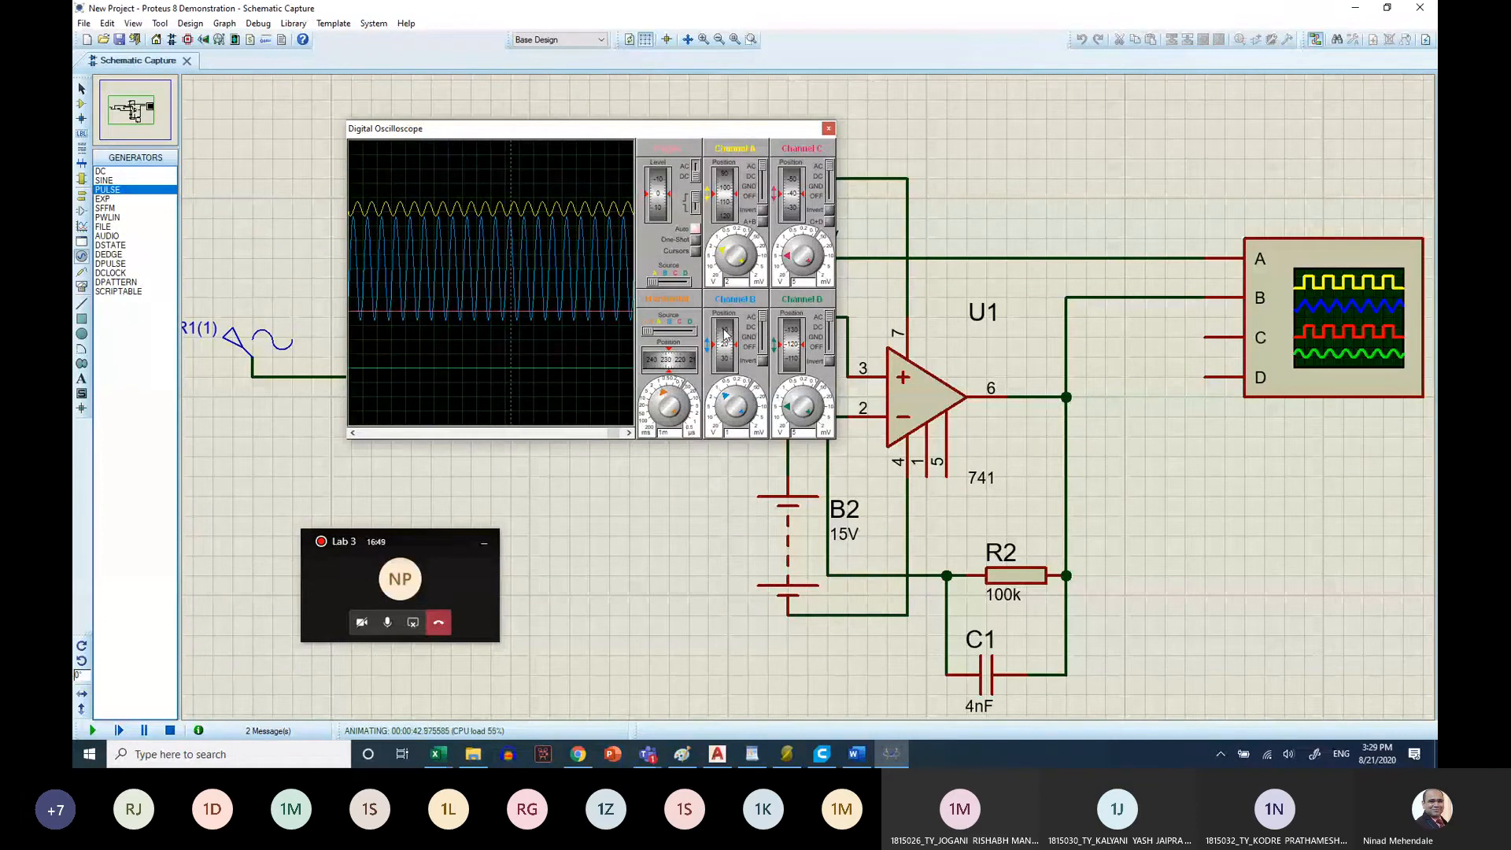
{"action": "left_click_drag", "start_coordinate": [725, 335], "coordinate": [725, 355]}
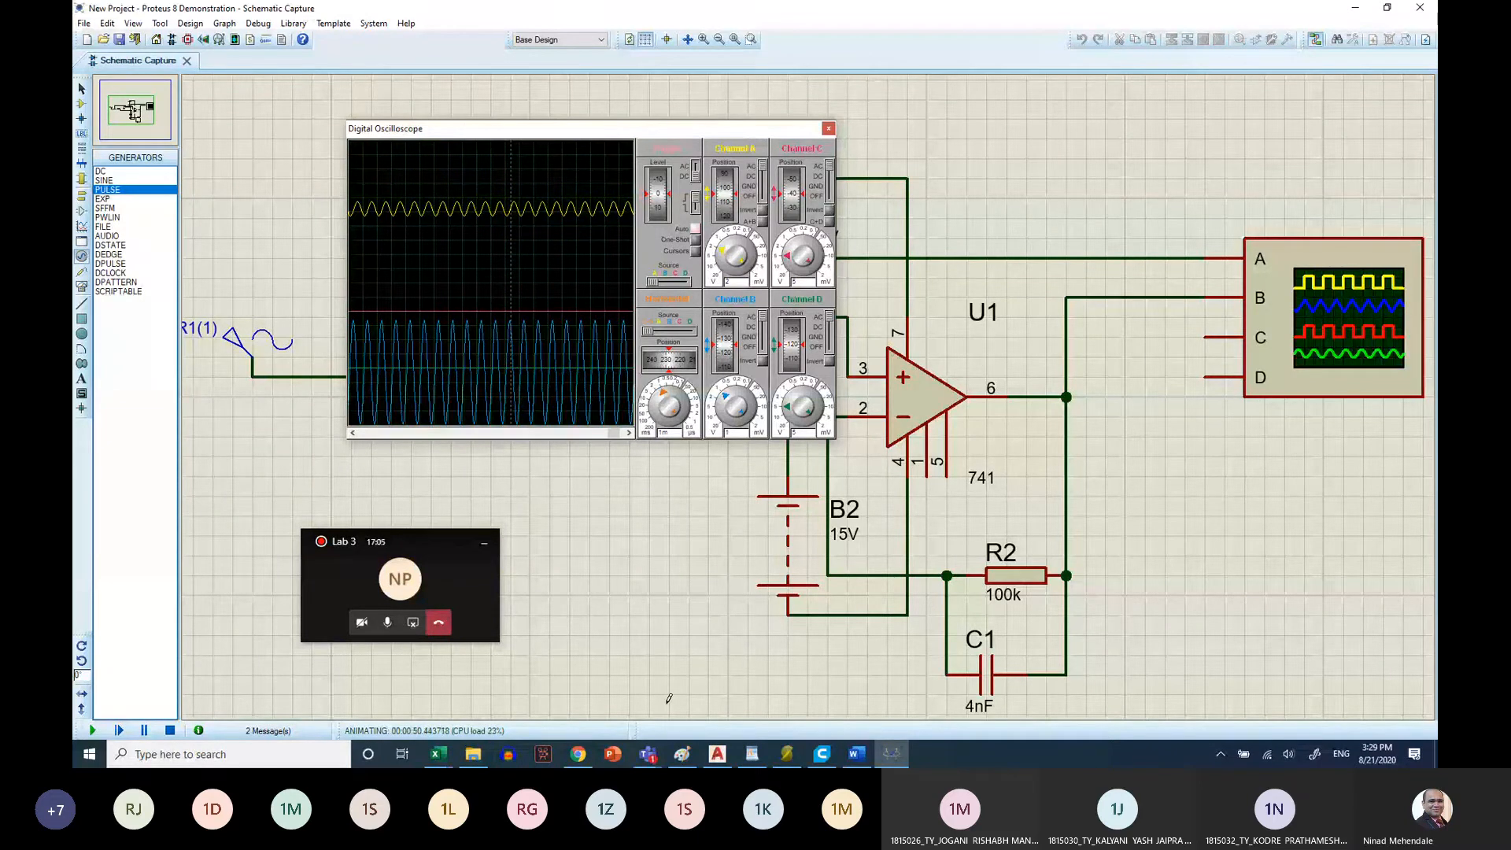
Switch to the Book2 workbook in Excel, head the column beside the frequencies Vout, and enter 7.2 for 1000
{"action": "left_click", "coordinate": [858, 755]}
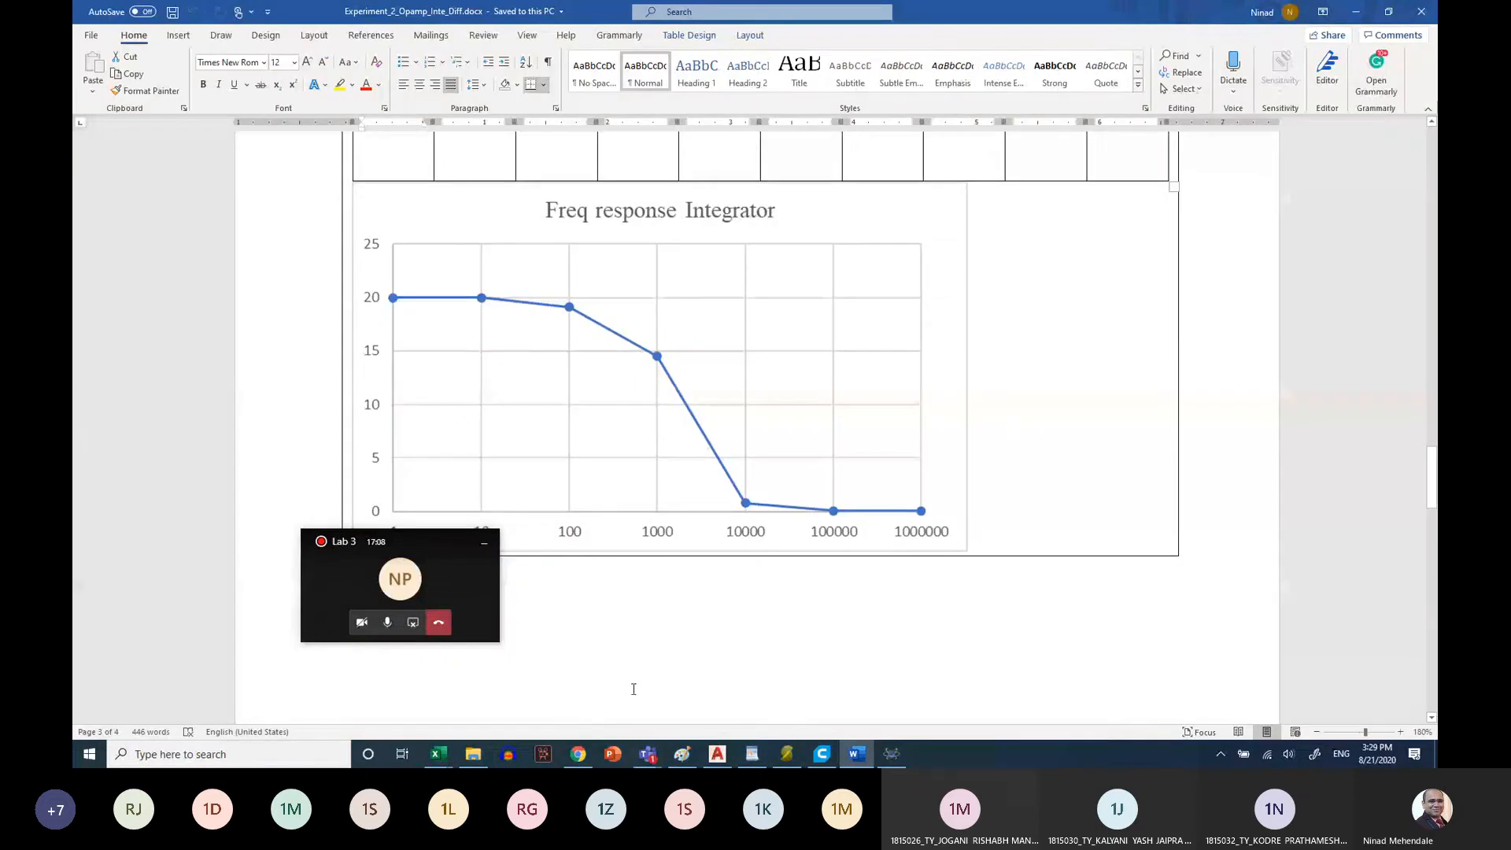
{"action": "mouse_move", "coordinate": [438, 754]}
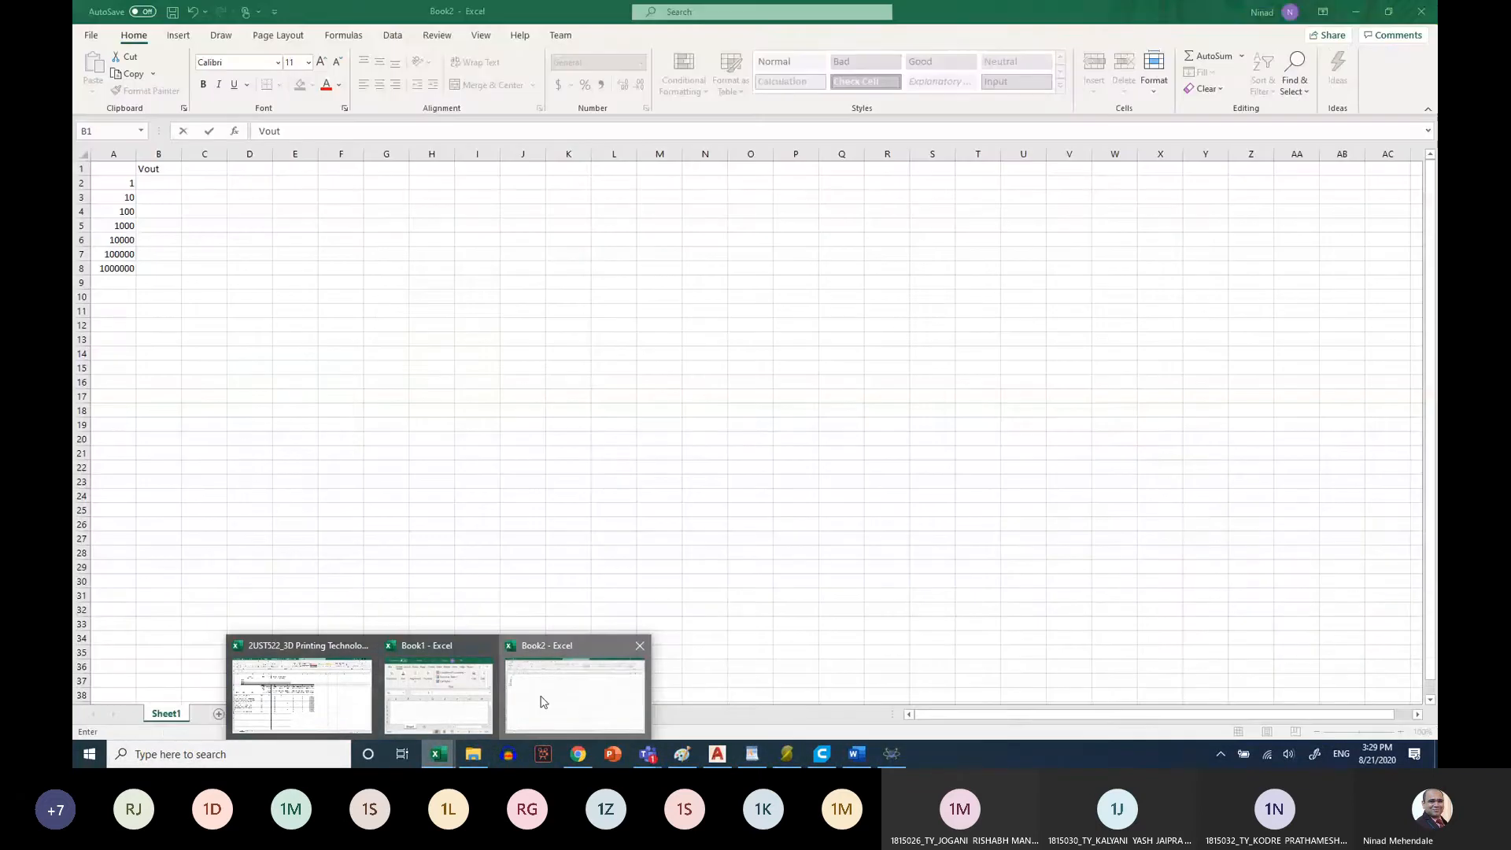
{"action": "left_click", "coordinate": [540, 699]}
{"action": "left_click", "coordinate": [161, 169]}
{"action": "type", "text": "Vout"}
{"action": "key", "text": "Return"}
{"action": "left_click", "coordinate": [161, 226]}
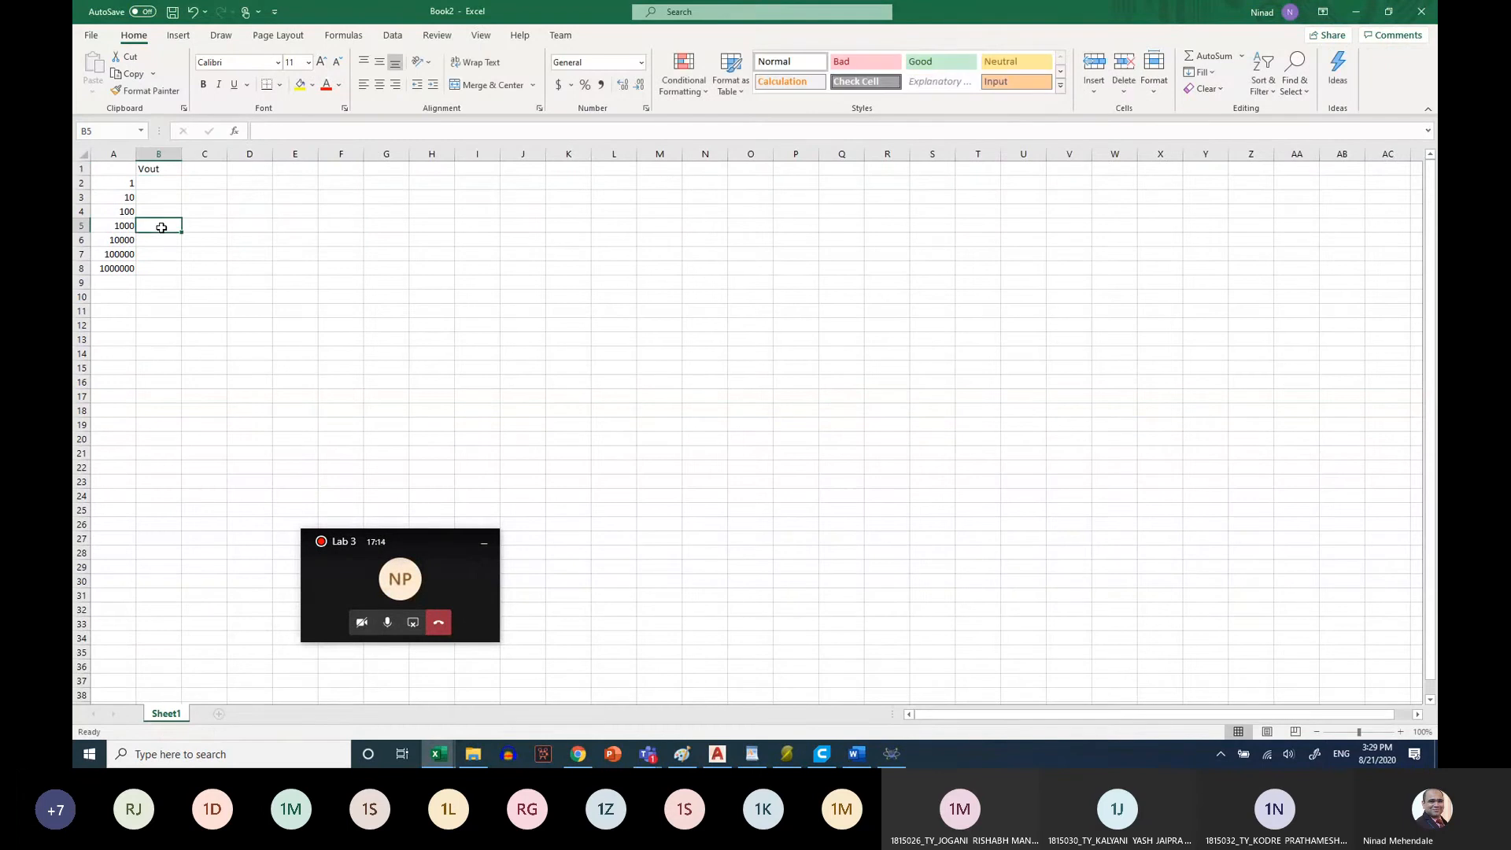
{"action": "type", "text": "7.2"}
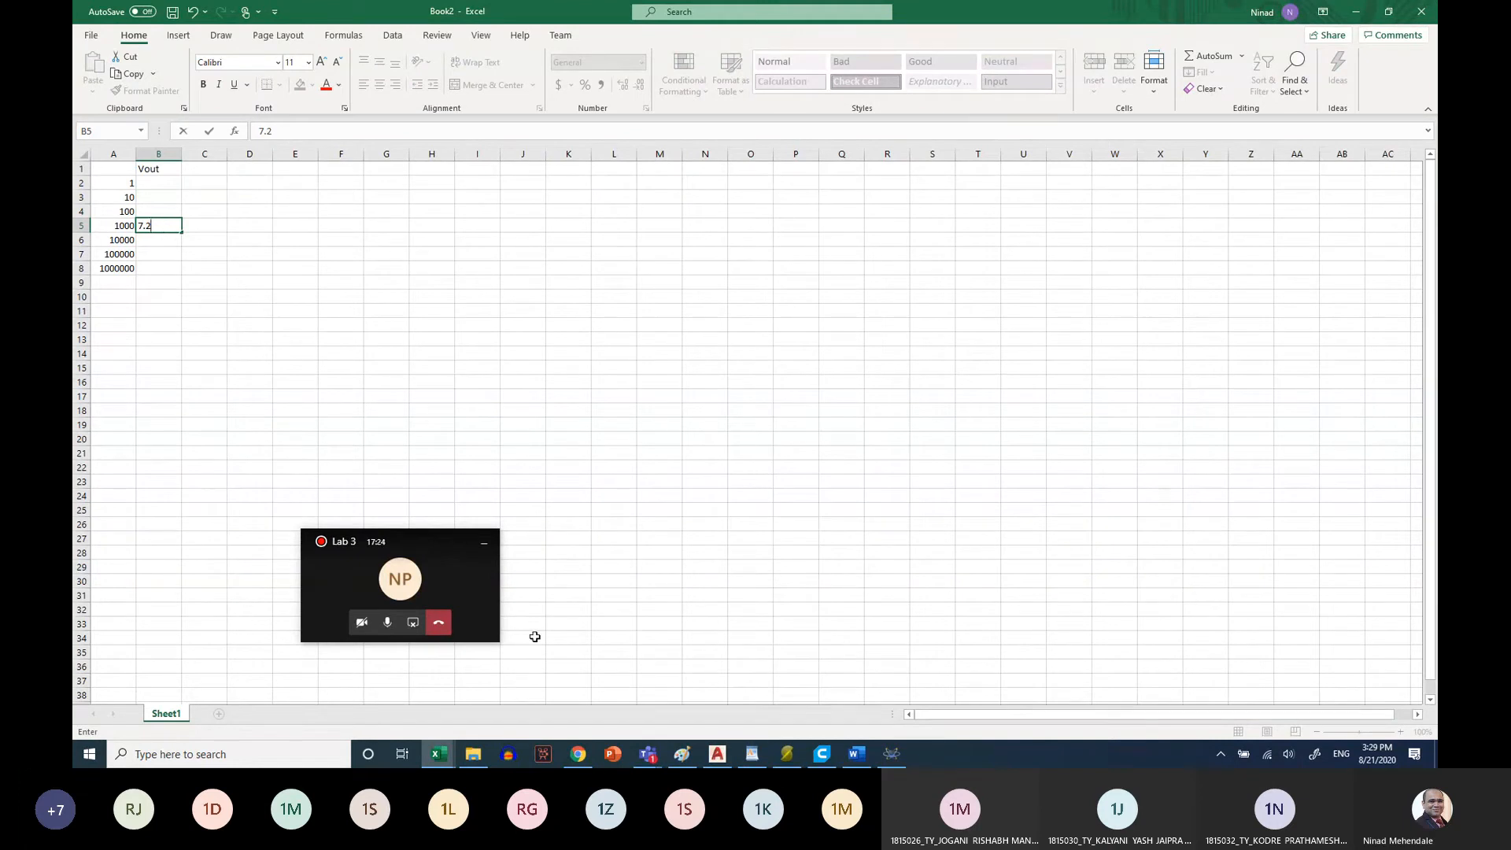
Return to Proteus and set the oscilloscope timebase to 0.2 ms to spread out the 1 kHz waveforms
{"action": "left_click", "coordinate": [902, 763]}
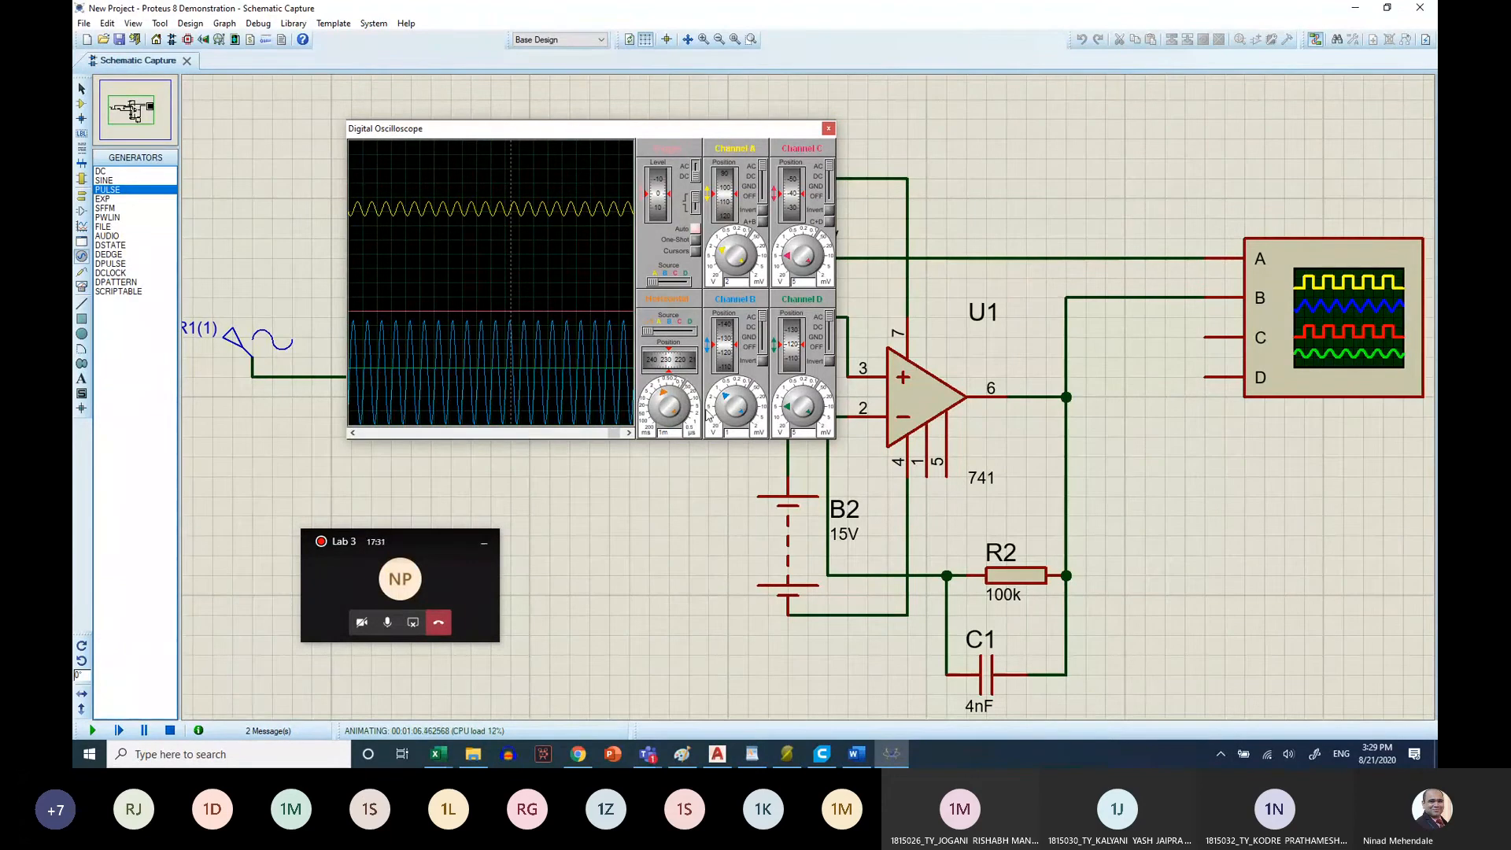
{"action": "left_click", "coordinate": [673, 401]}
{"action": "left_click", "coordinate": [673, 400]}
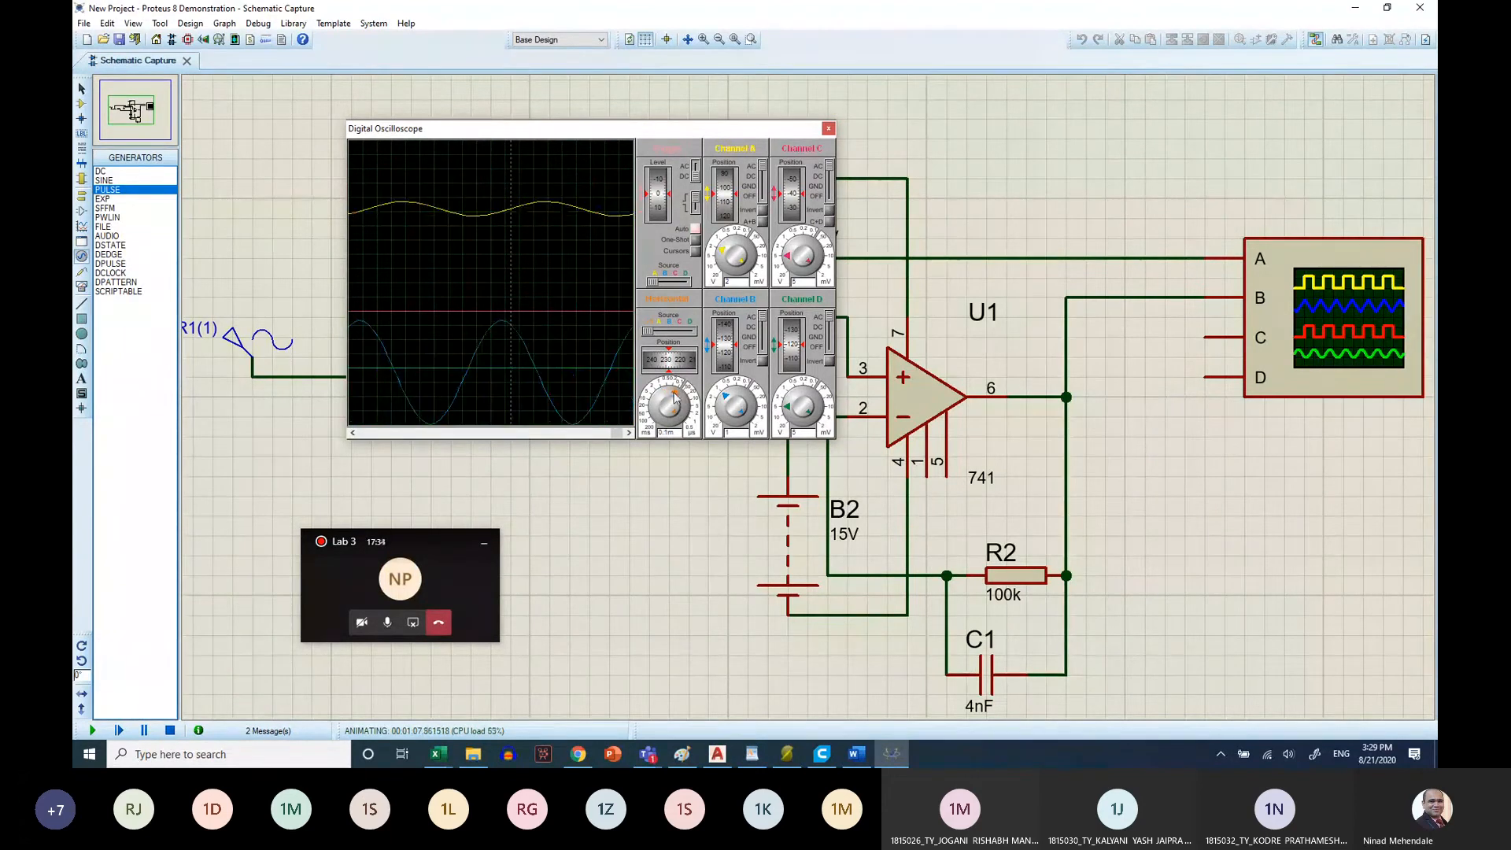
{"action": "left_click", "coordinate": [672, 398]}
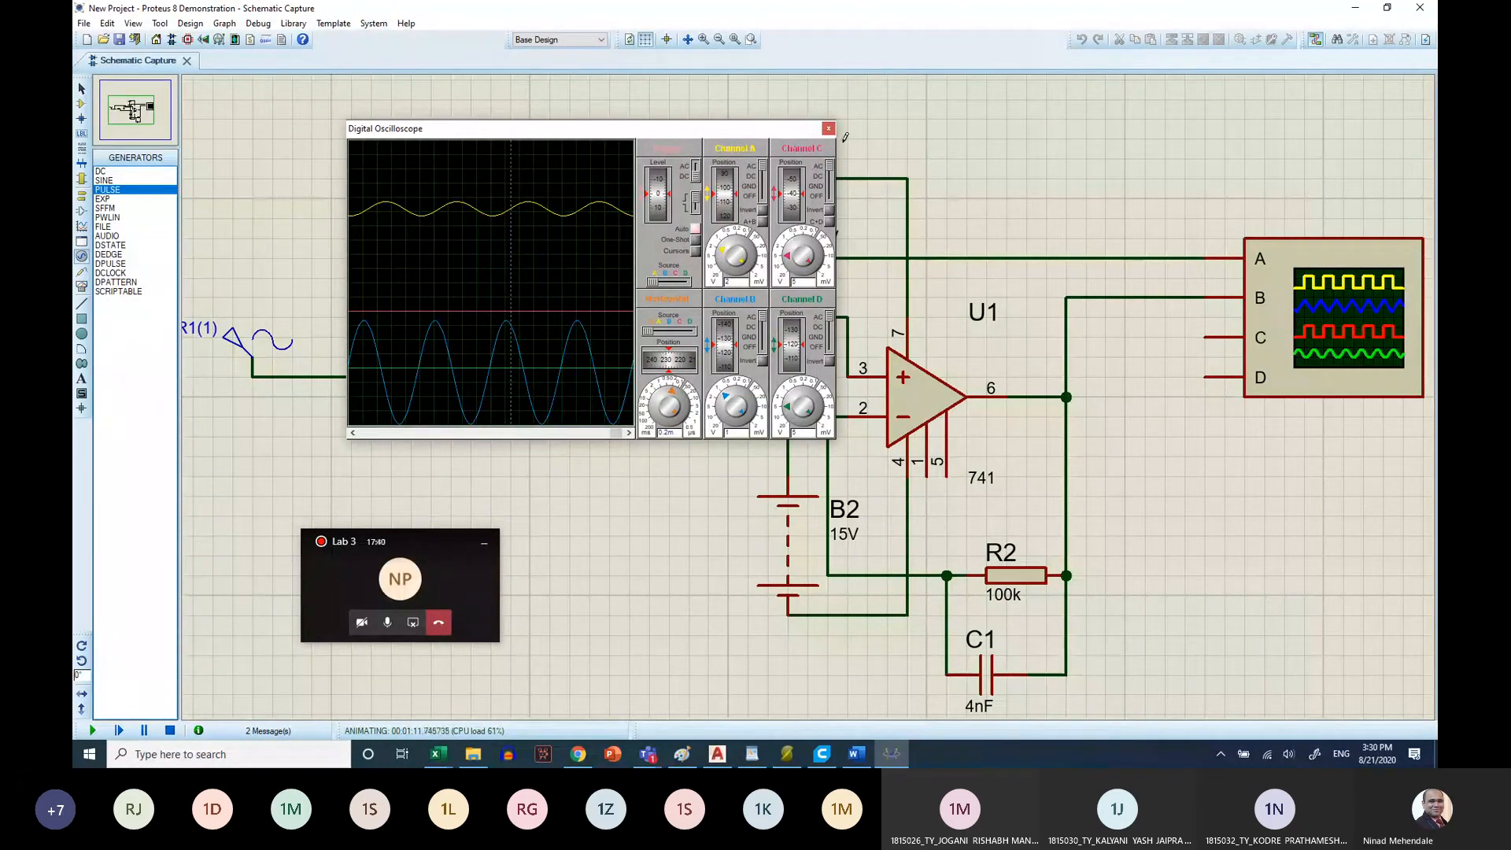
Stop the simulation, set the sine generator's frequency to 100 Hz, and run the simulation again
{"action": "left_click", "coordinate": [169, 731]}
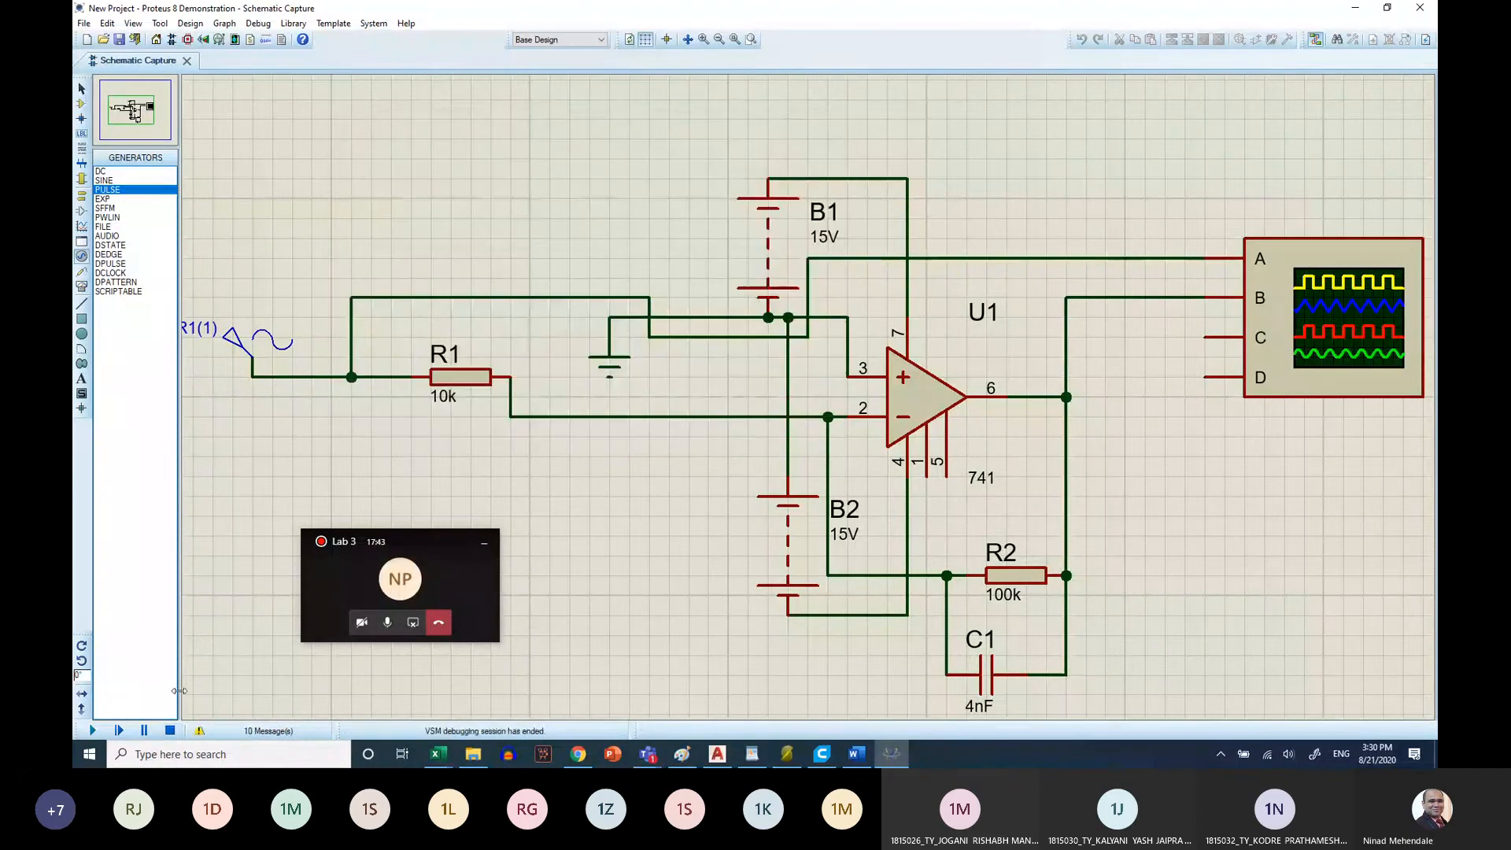
{"action": "double_click", "coordinate": [262, 350]}
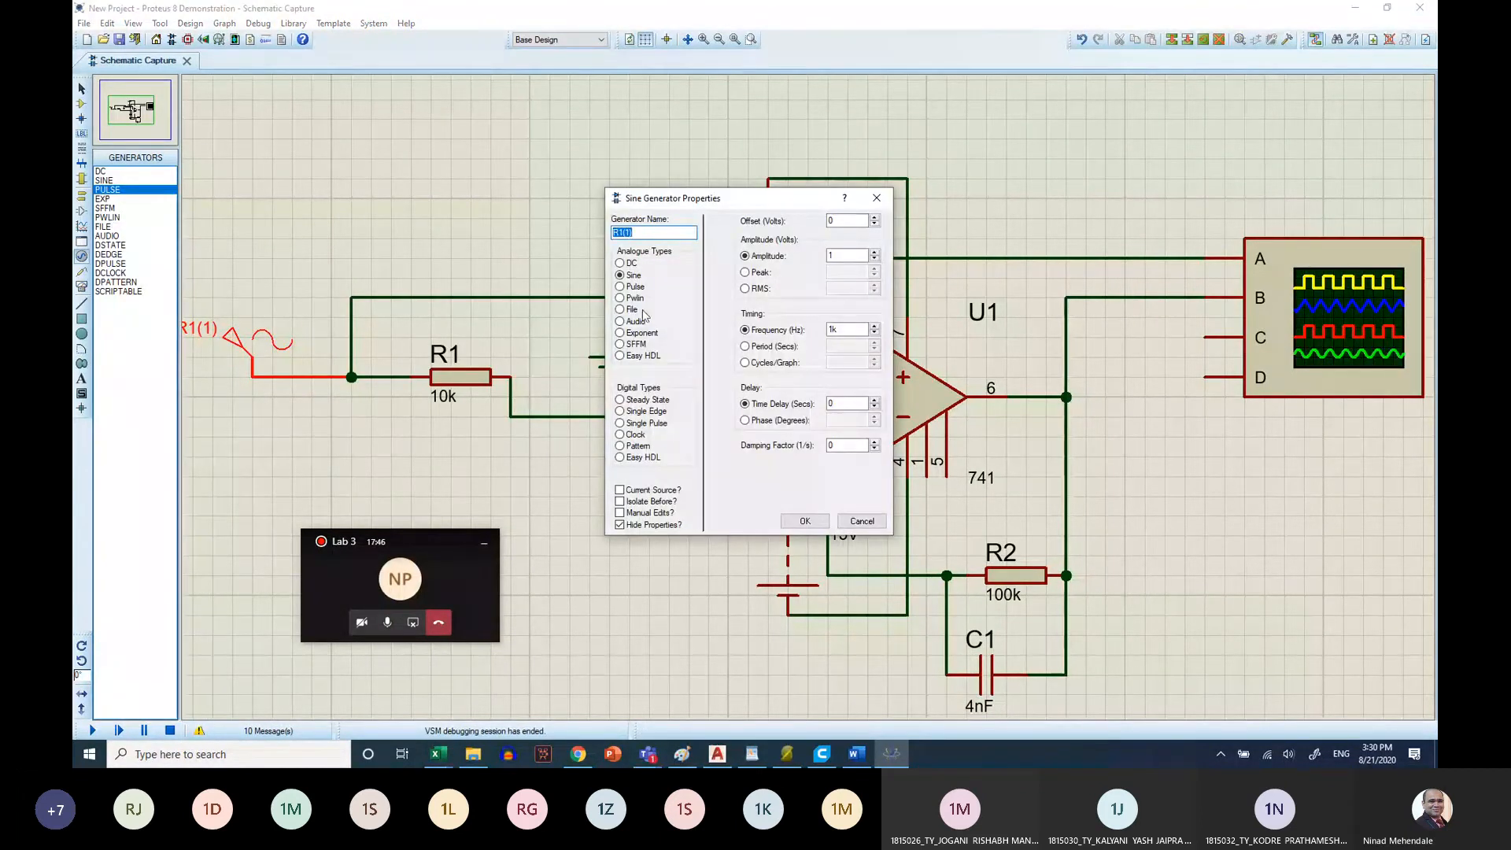
{"action": "left_click", "coordinate": [847, 330]}
{"action": "key", "text": "BackSpace"}
{"action": "type", "text": "00"}
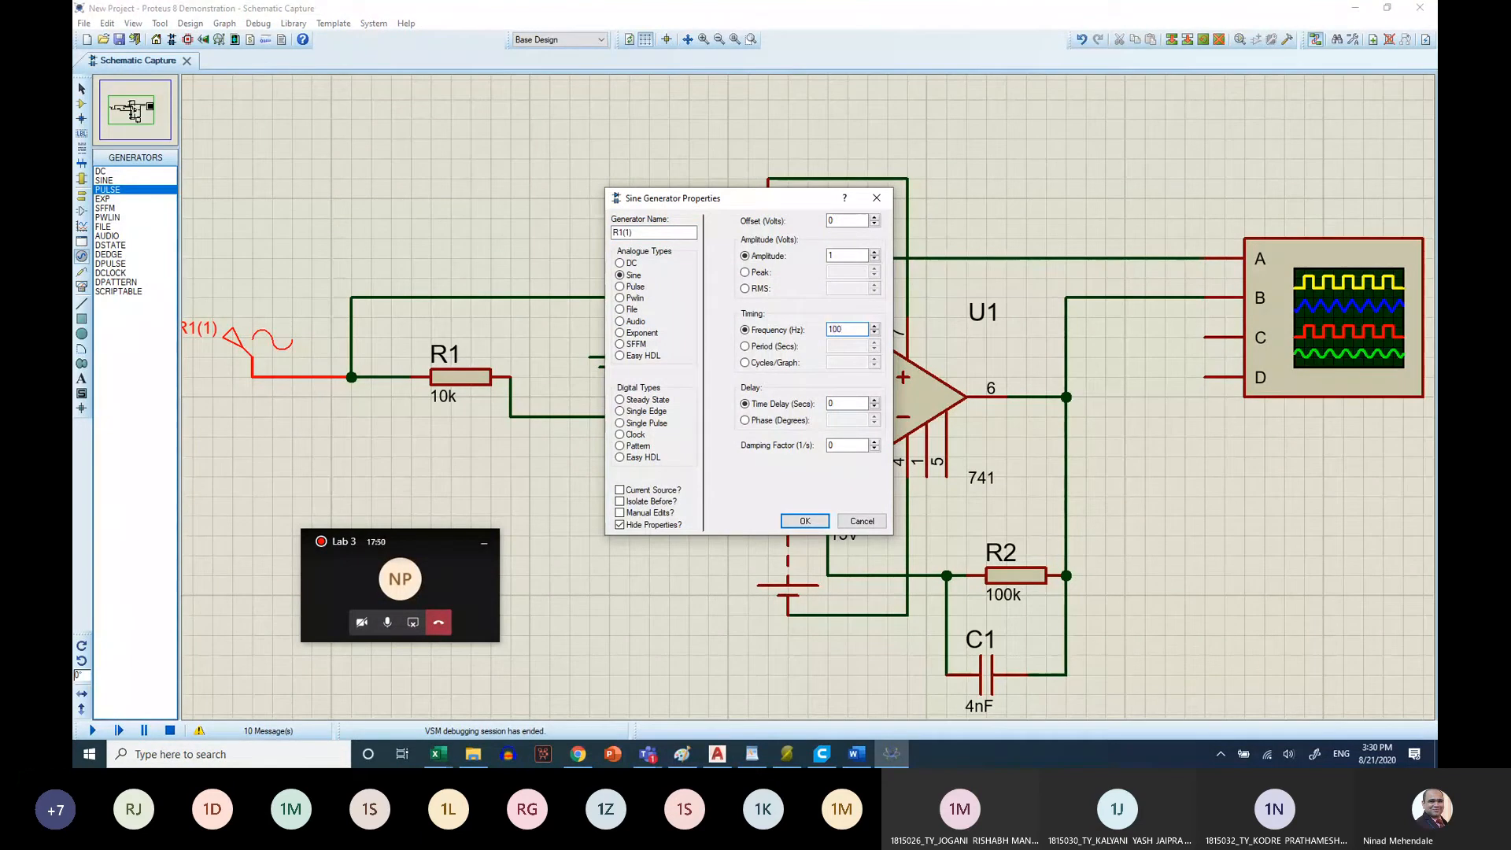
{"action": "left_click", "coordinate": [803, 521]}
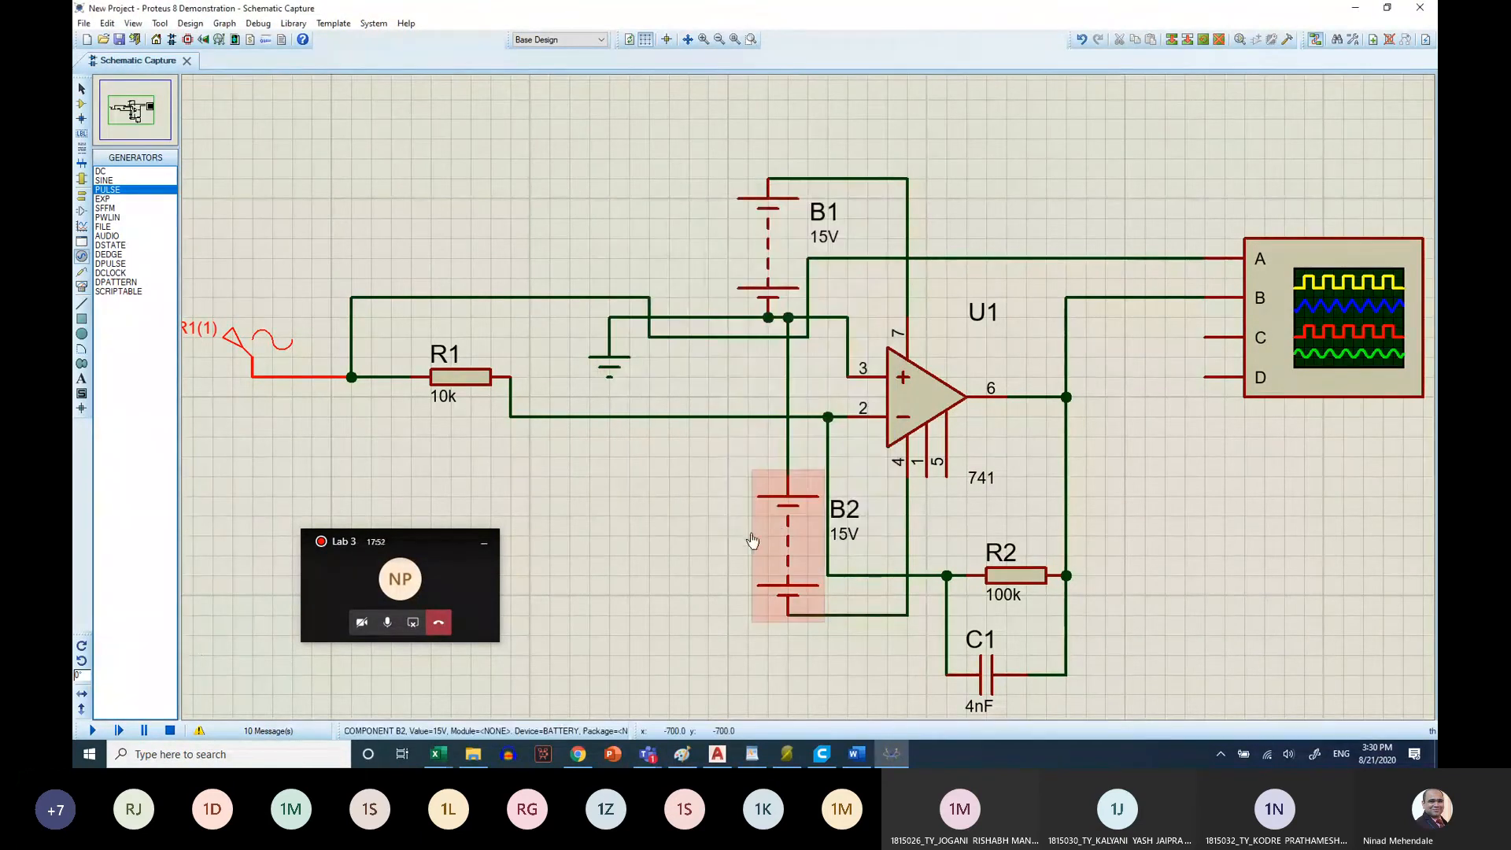
{"action": "left_click", "coordinate": [92, 727]}
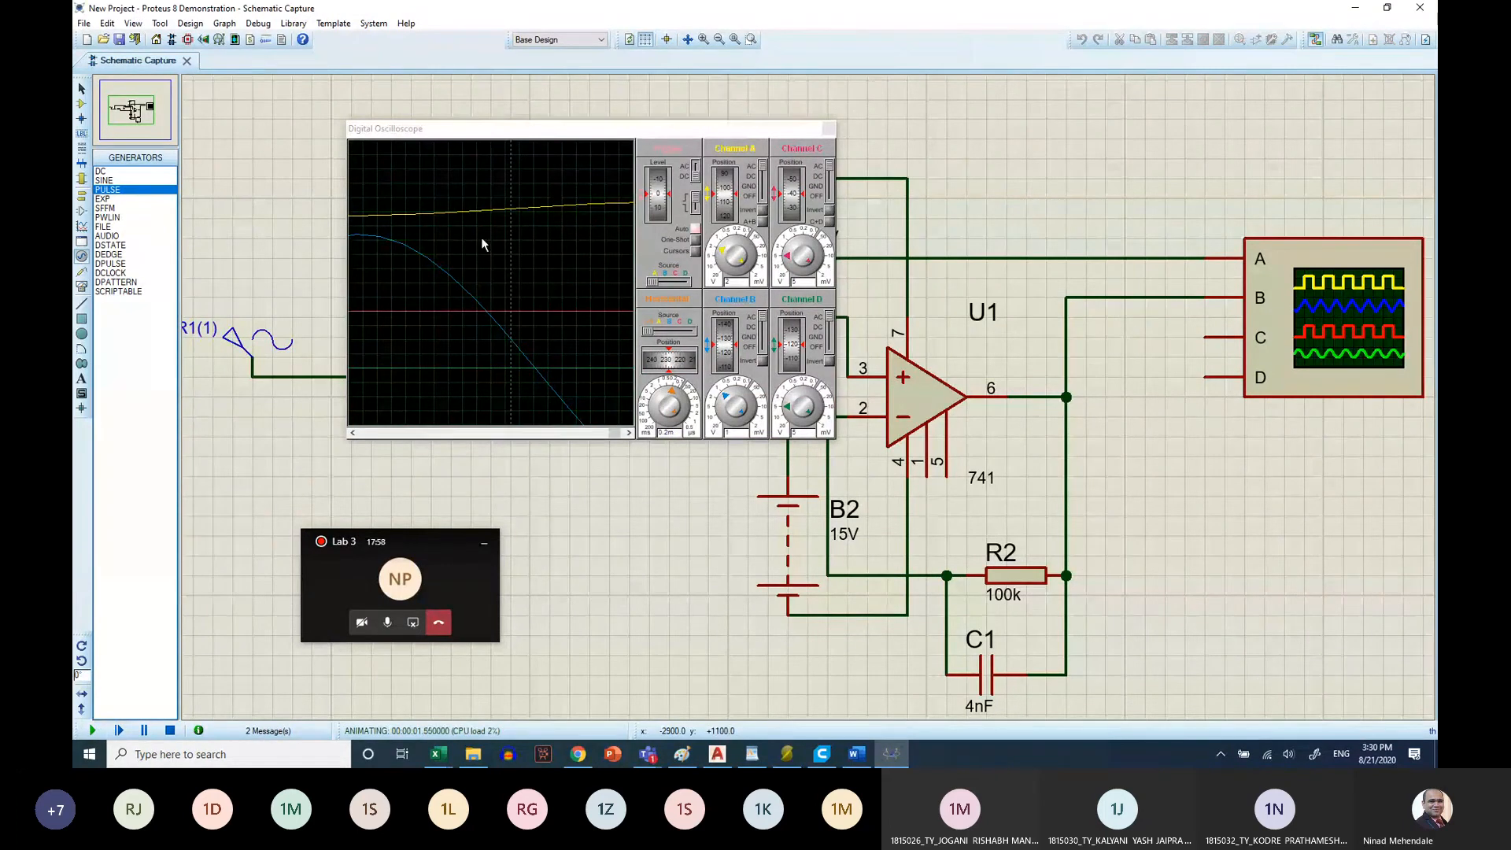
Set the oscilloscope timebase to 5 ms and channel B to 5 V per division, and lower the channel B trace
{"action": "left_click_drag", "start_coordinate": [671, 391], "coordinate": [646, 388]}
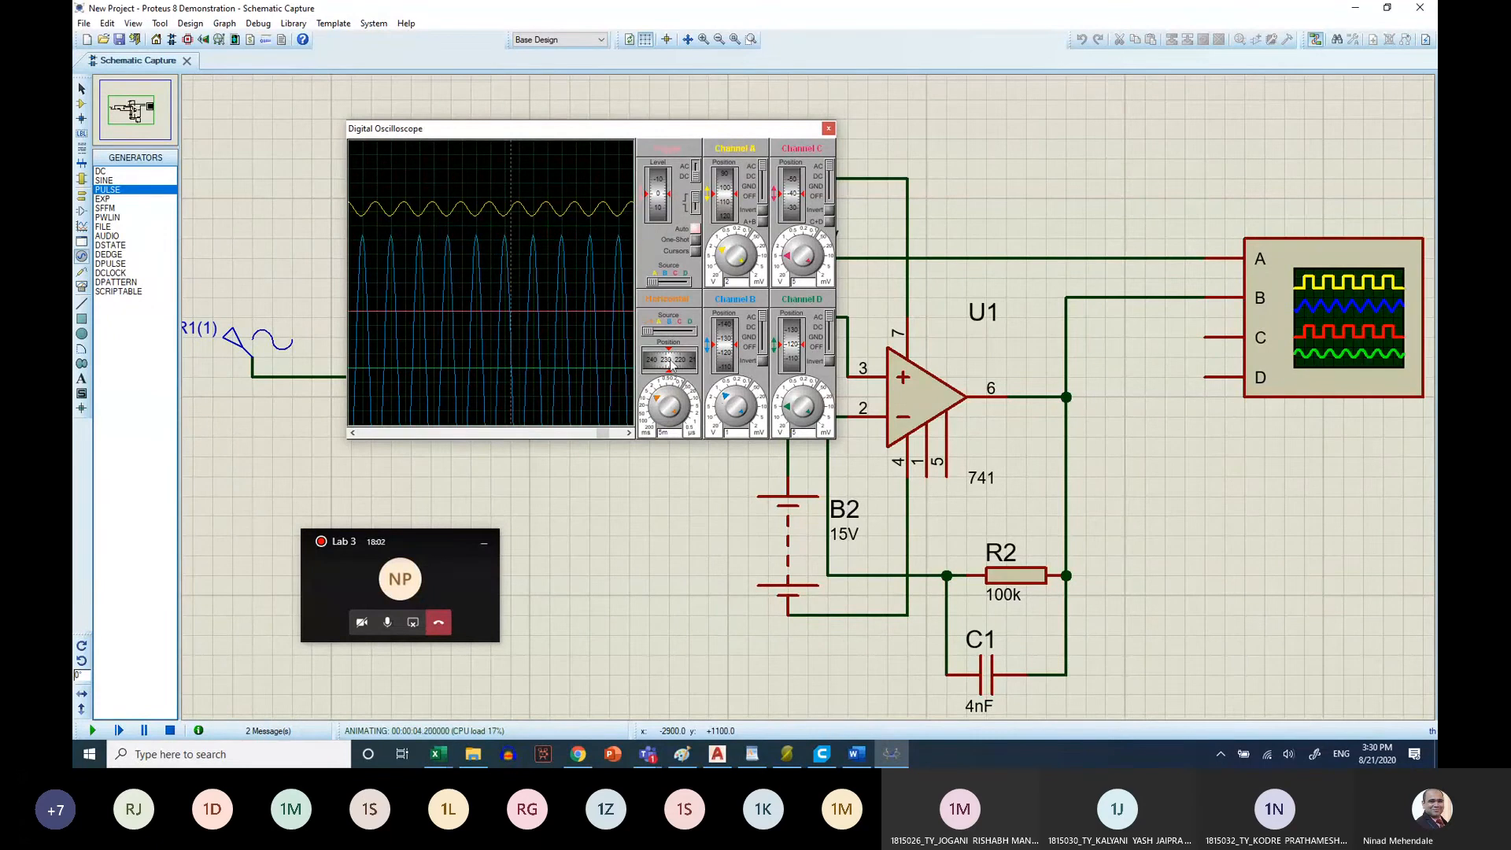
{"action": "left_click", "coordinate": [720, 400]}
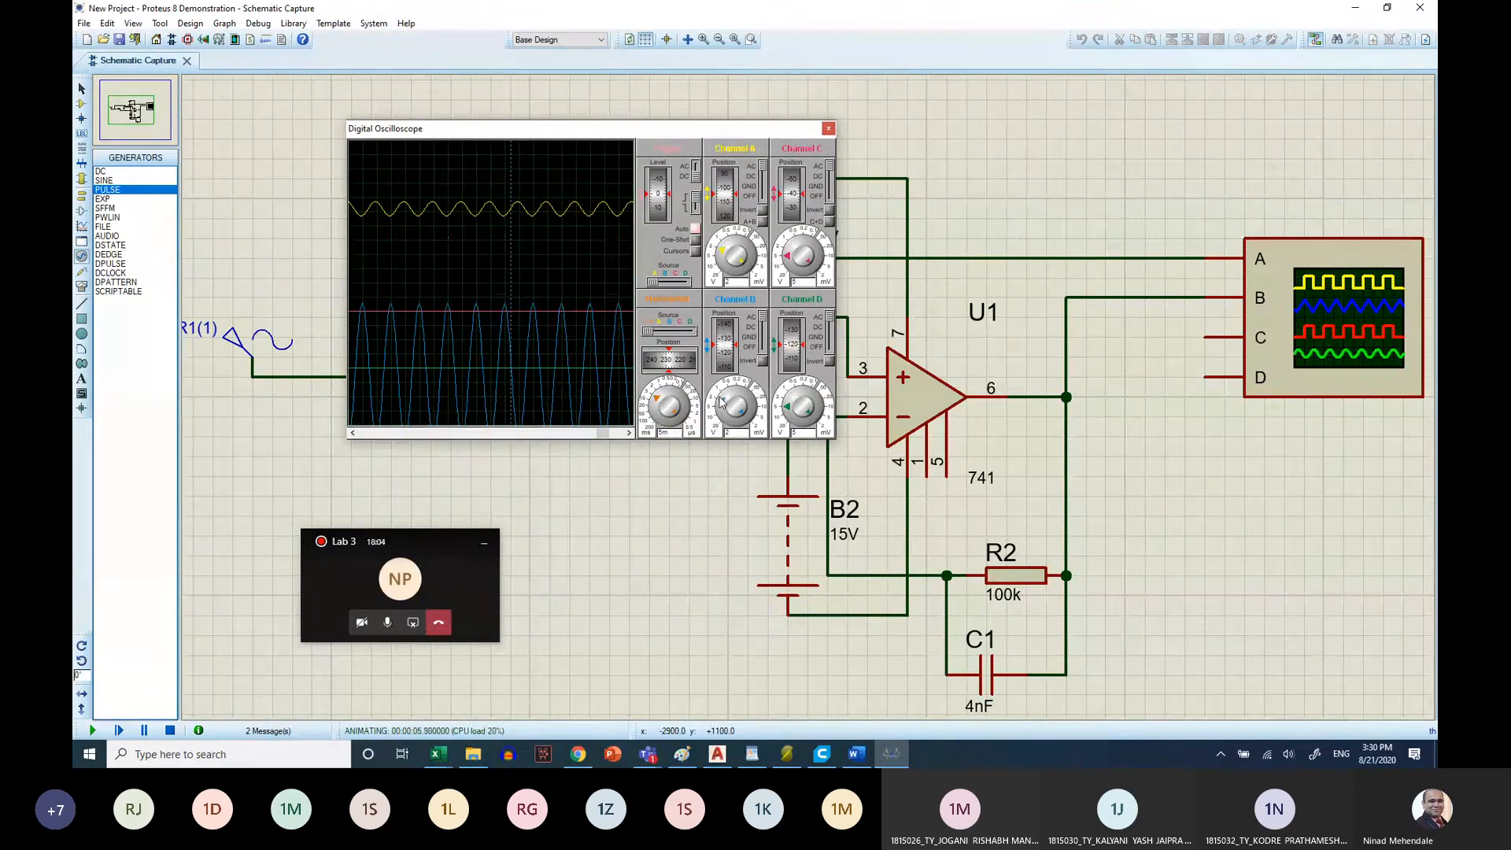
{"action": "left_click", "coordinate": [721, 403]}
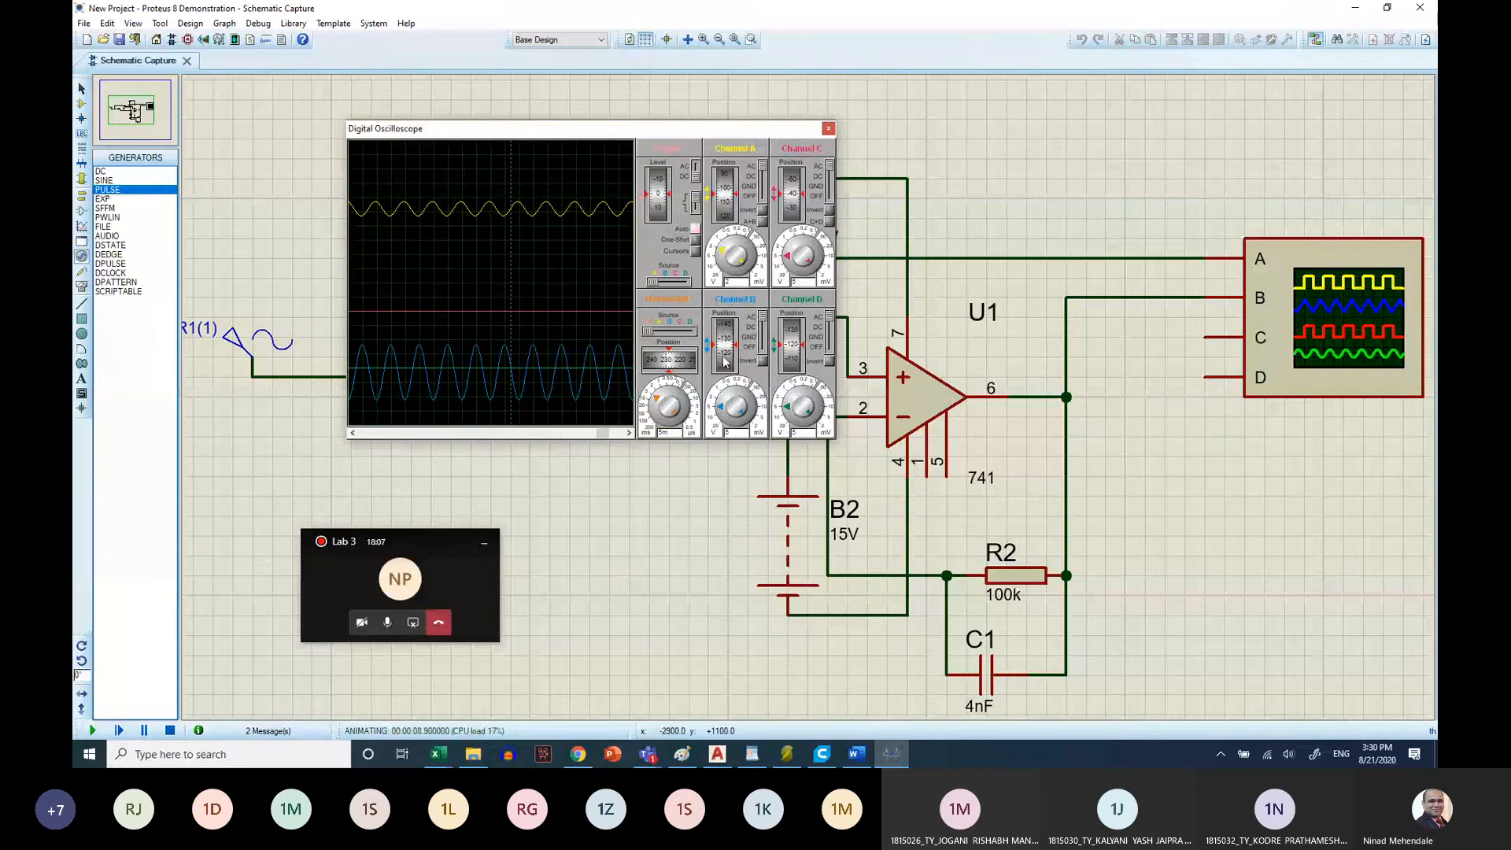
{"action": "left_click_drag", "start_coordinate": [725, 343], "coordinate": [735, 346]}
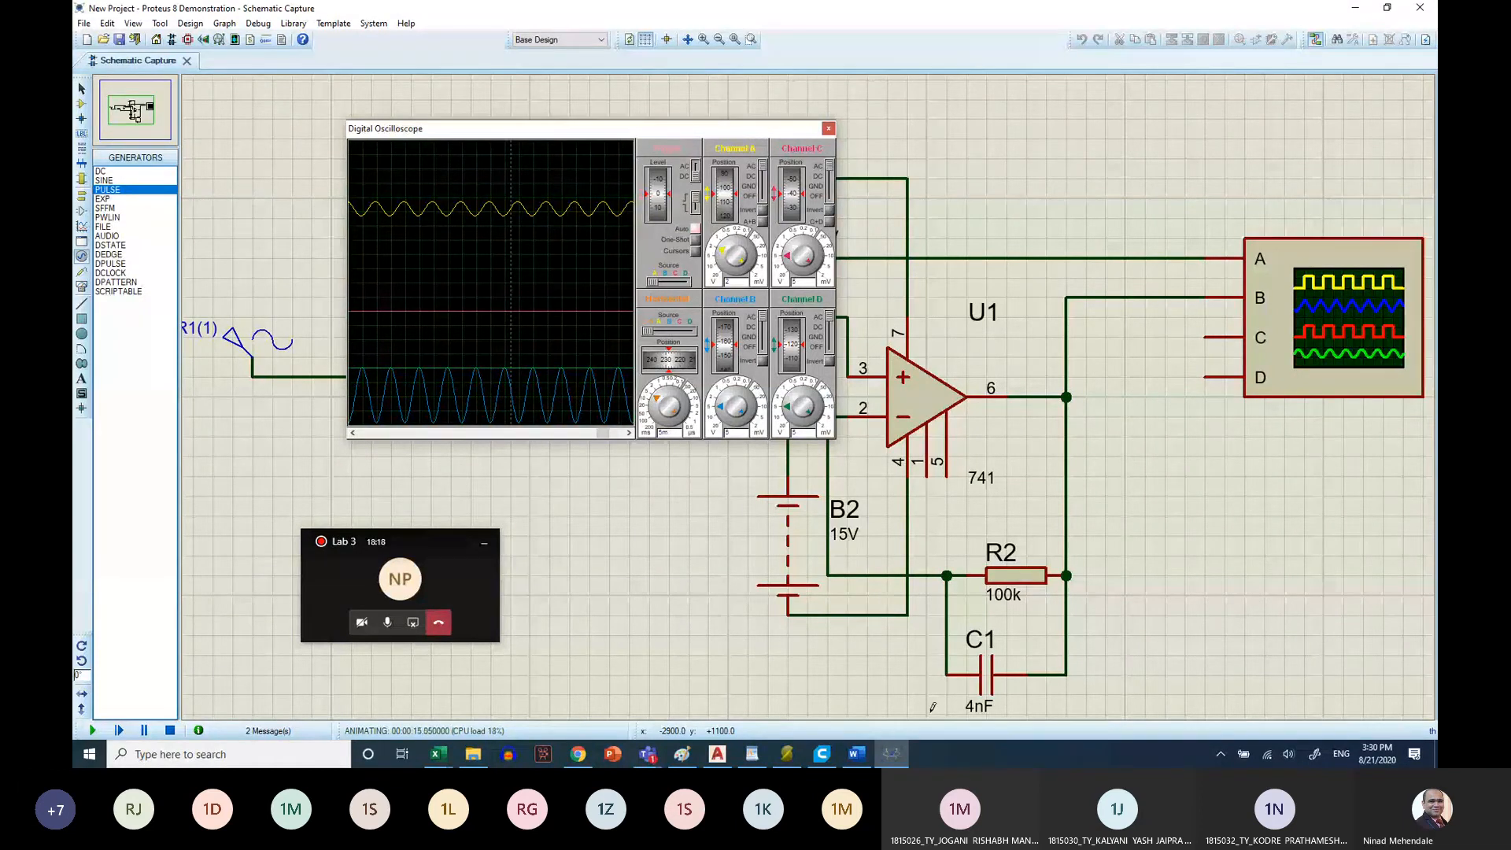
Switch to the Word sheet and examine the integrator's sine rows in the Observation Table, especially Vout at 0.1 kHz
{"action": "left_click", "coordinate": [857, 755]}
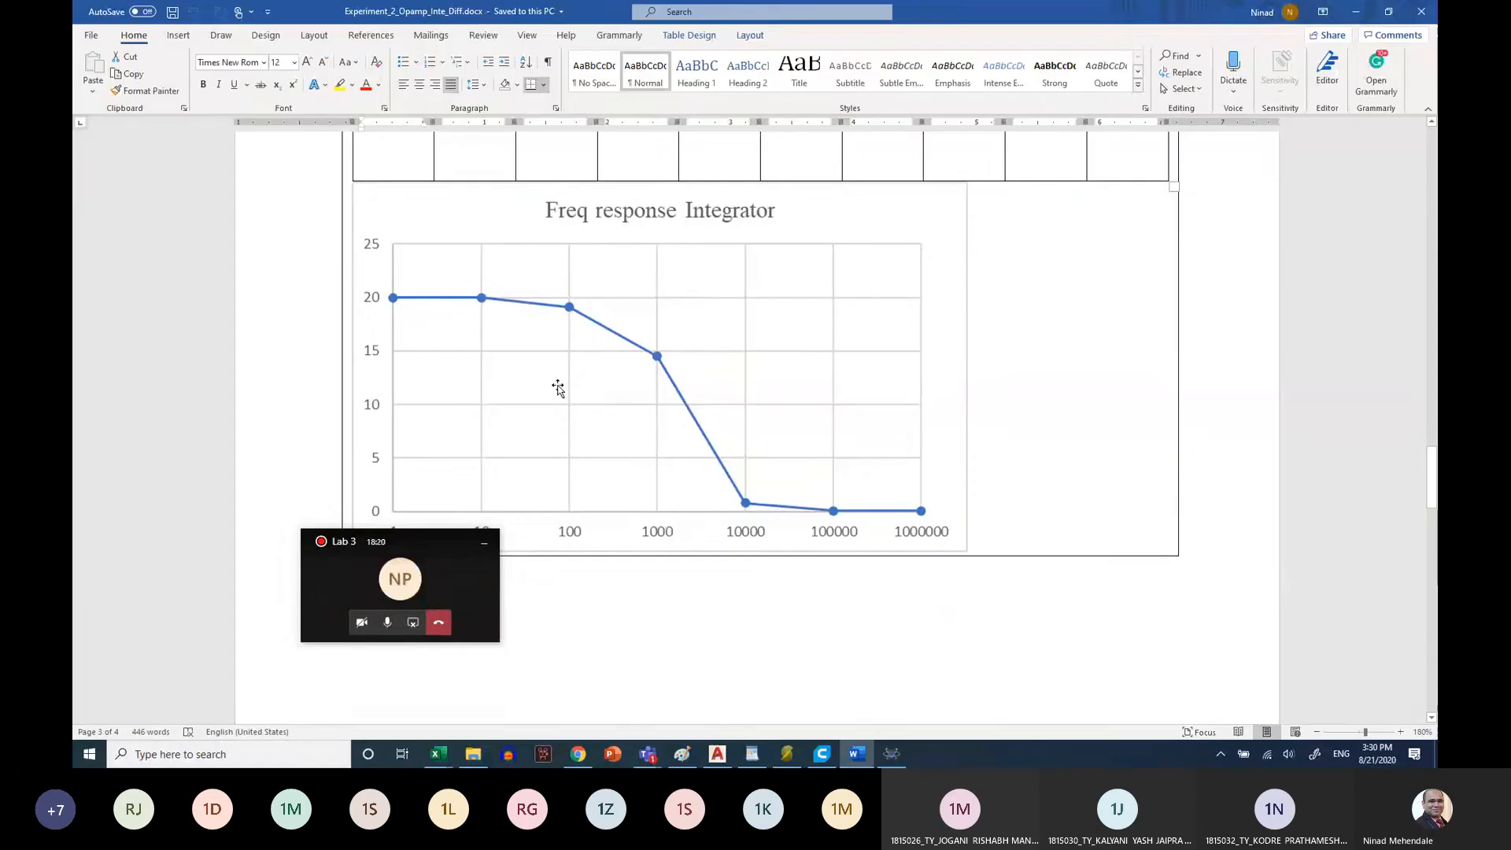
{"action": "scroll", "coordinate": [594, 472], "scroll_direction": "up", "scroll_amount": 10}
{"action": "scroll", "coordinate": [592, 482], "scroll_direction": "up", "scroll_amount": 6}
{"action": "scroll", "coordinate": [644, 432], "scroll_direction": "down", "scroll_amount": 1}
{"action": "left_click_drag", "start_coordinate": [643, 431], "coordinate": [606, 429]}
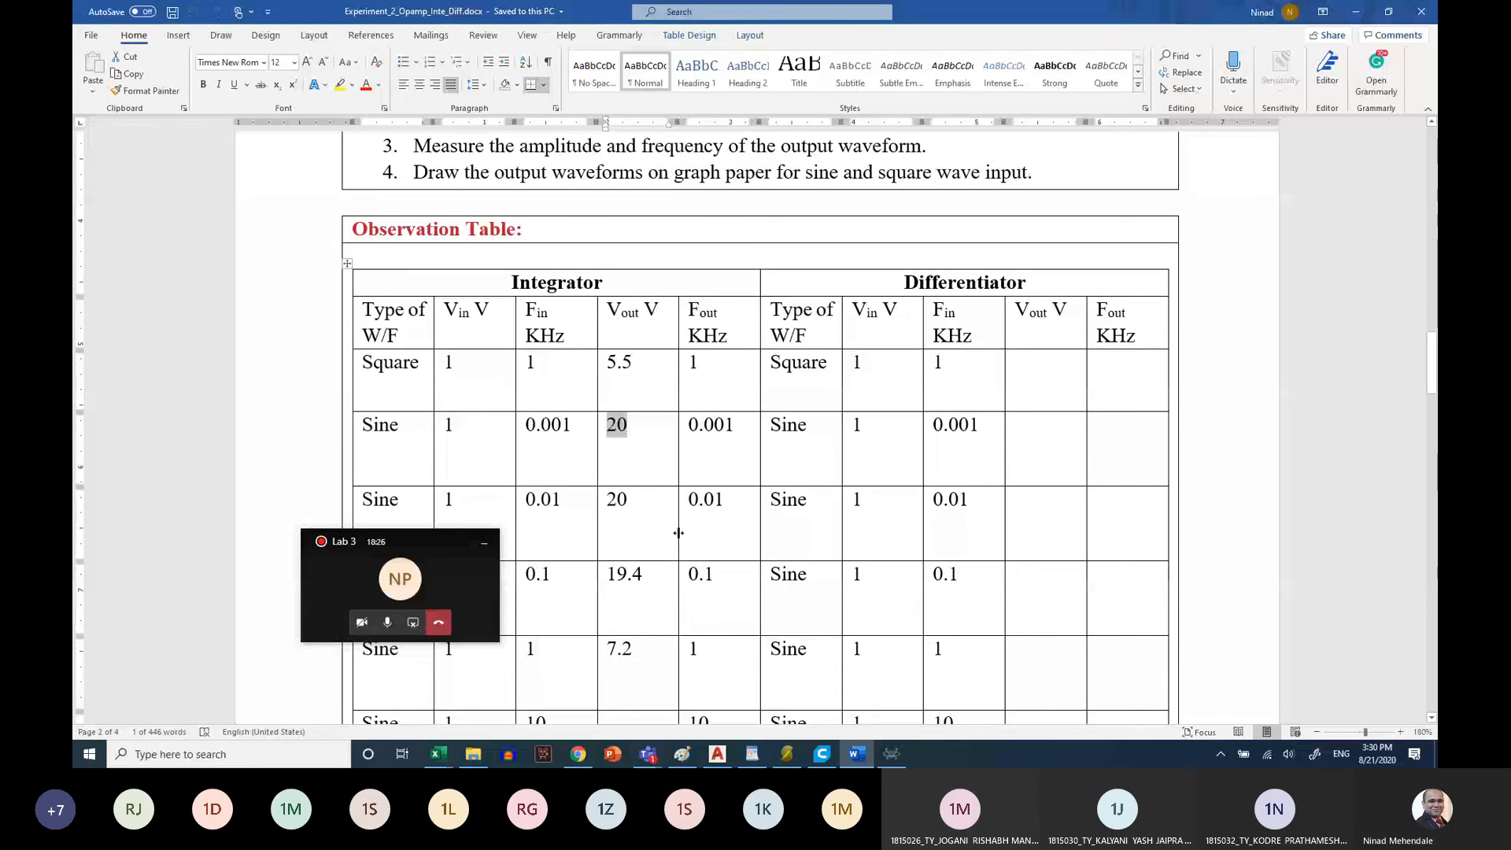
{"action": "scroll", "coordinate": [678, 533], "scroll_direction": "down", "scroll_amount": 3}
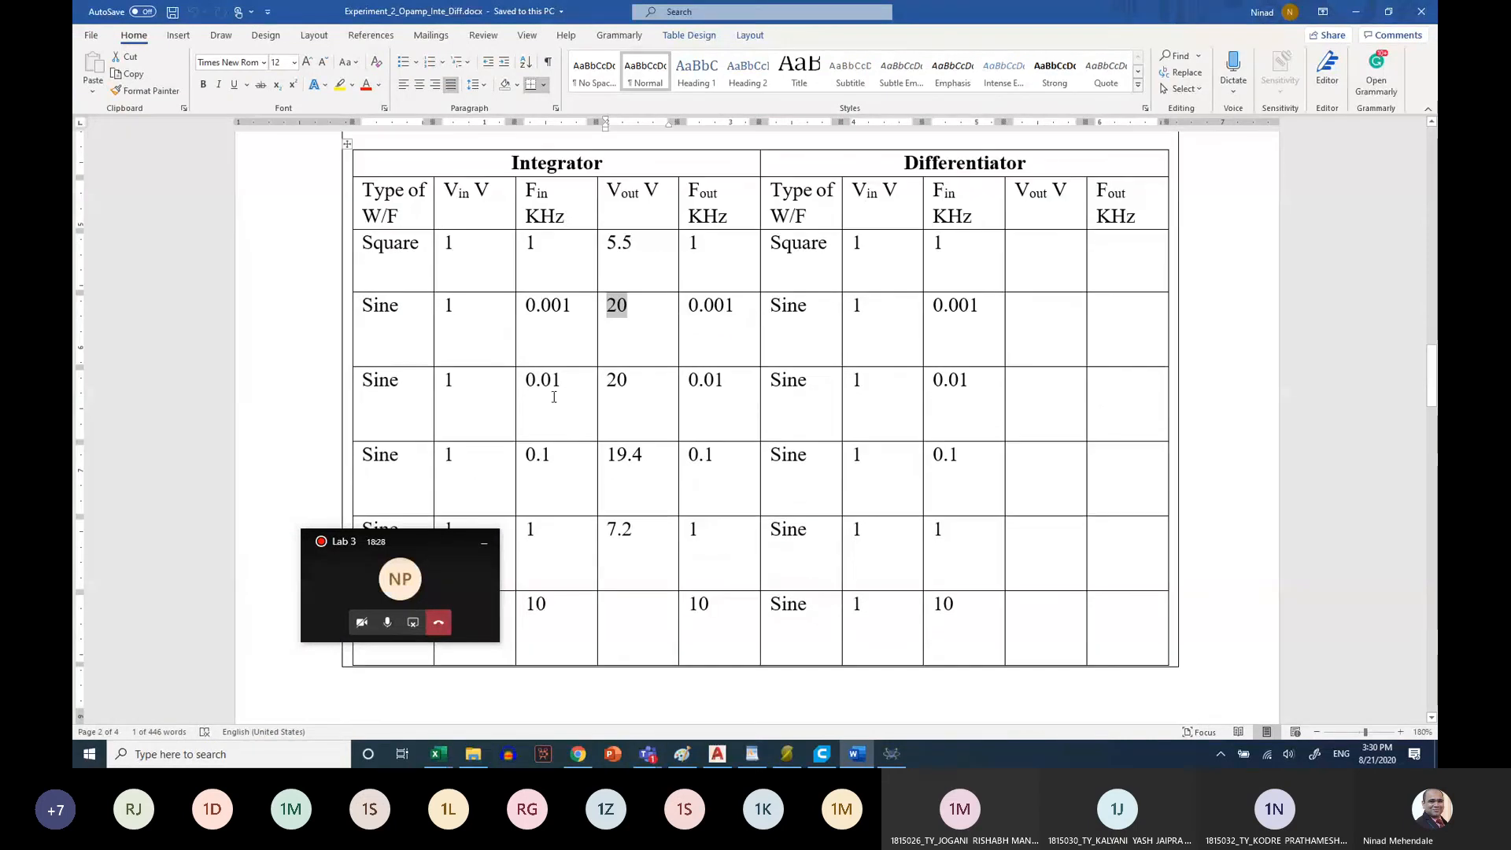
{"action": "left_click_drag", "start_coordinate": [560, 213], "coordinate": [472, 203]}
{"action": "left_click_drag", "start_coordinate": [567, 451], "coordinate": [523, 455]}
{"action": "left_click_drag", "start_coordinate": [645, 455], "coordinate": [602, 455]}
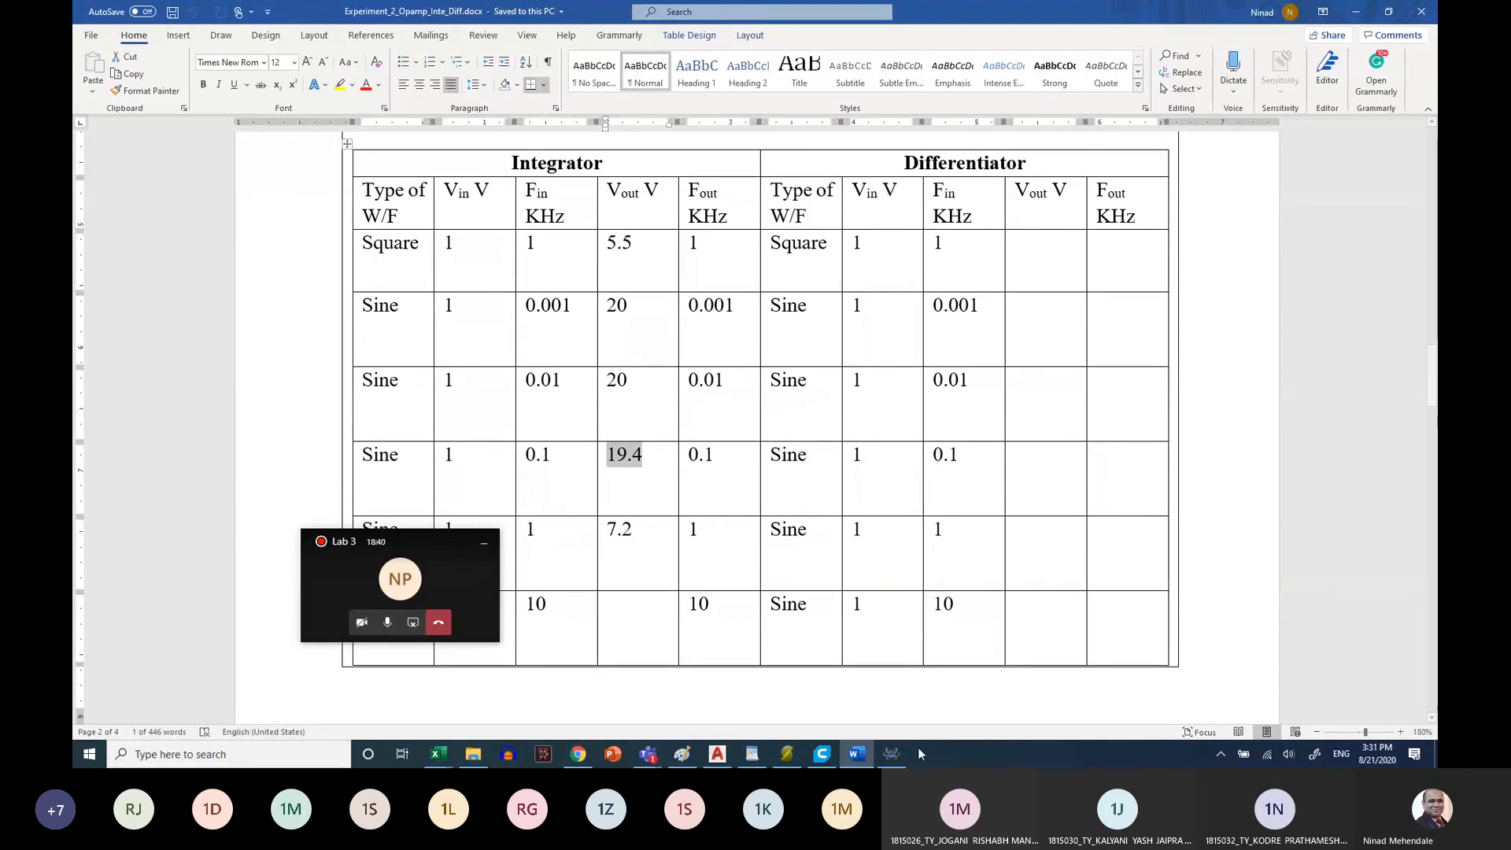
Return to Proteus, move the oscilloscope window away from R1 and the input generator, and stop sharing the screen in the call
{"action": "left_click", "coordinate": [895, 759]}
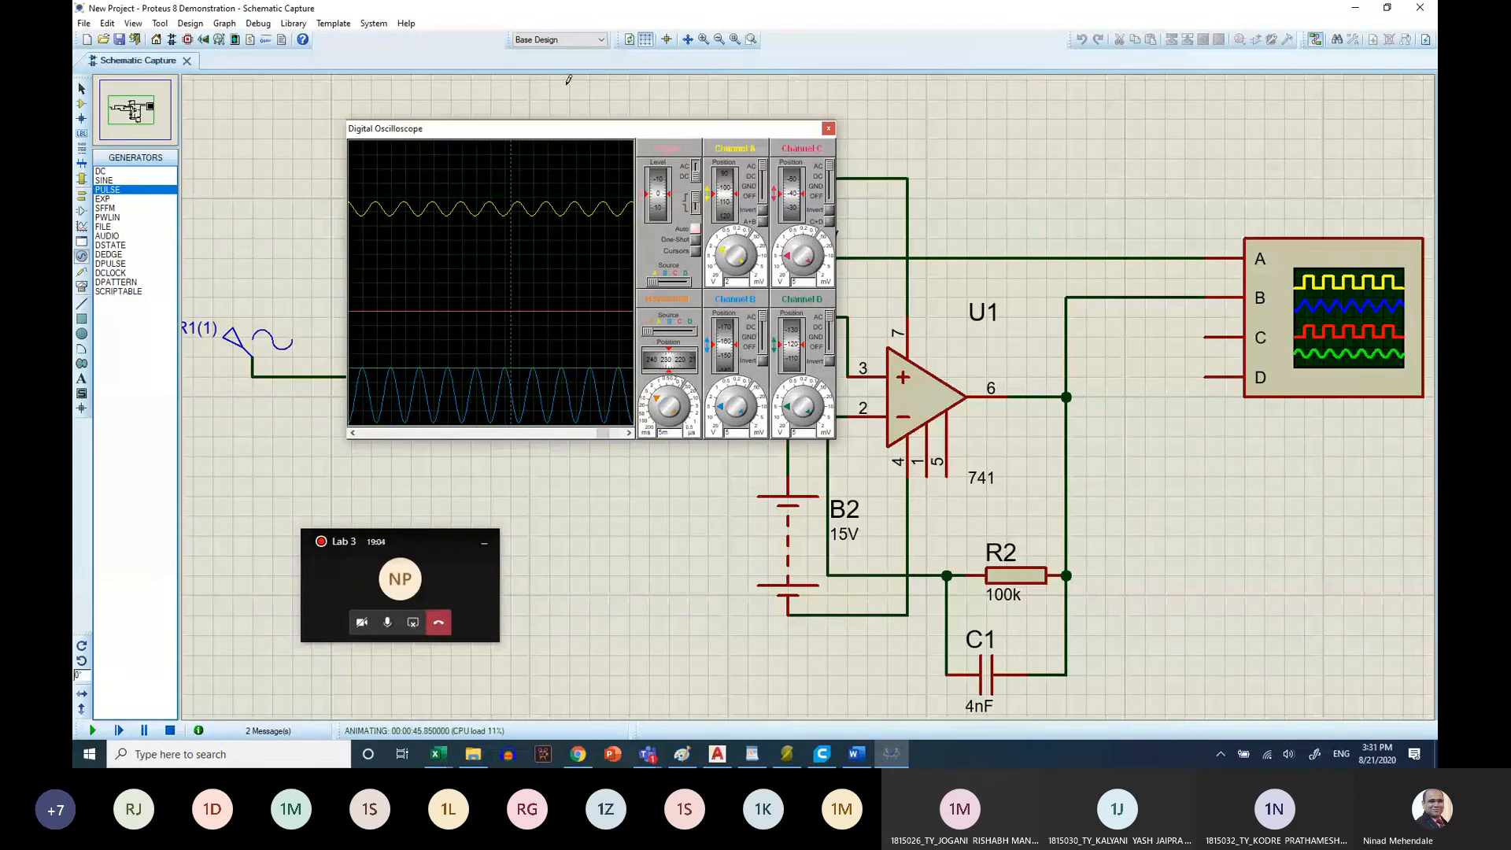
{"action": "left_click_drag", "start_coordinate": [571, 134], "coordinate": [971, 122]}
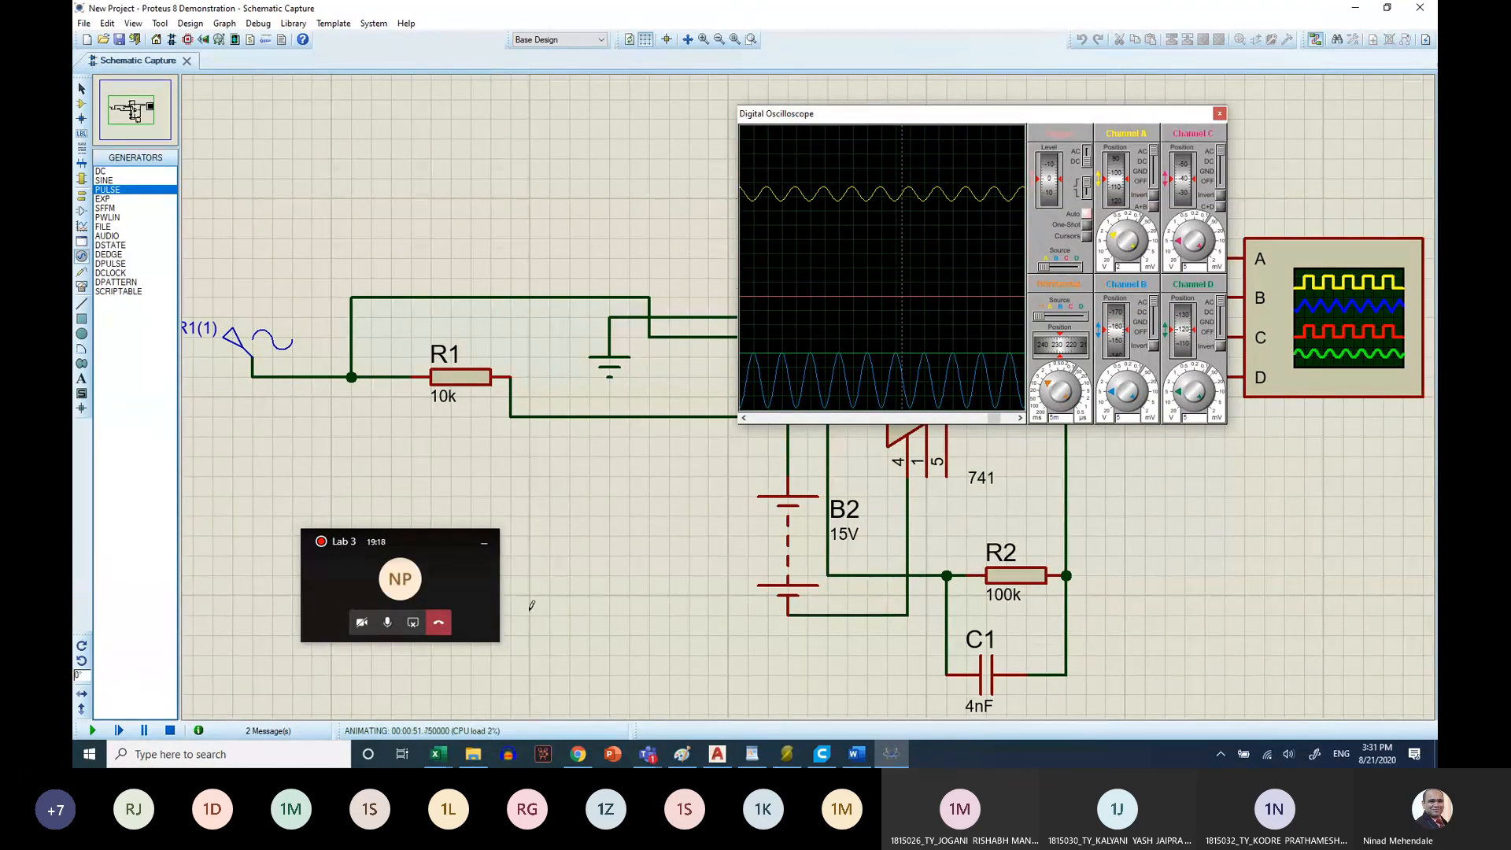
{"action": "left_click", "coordinate": [413, 625]}
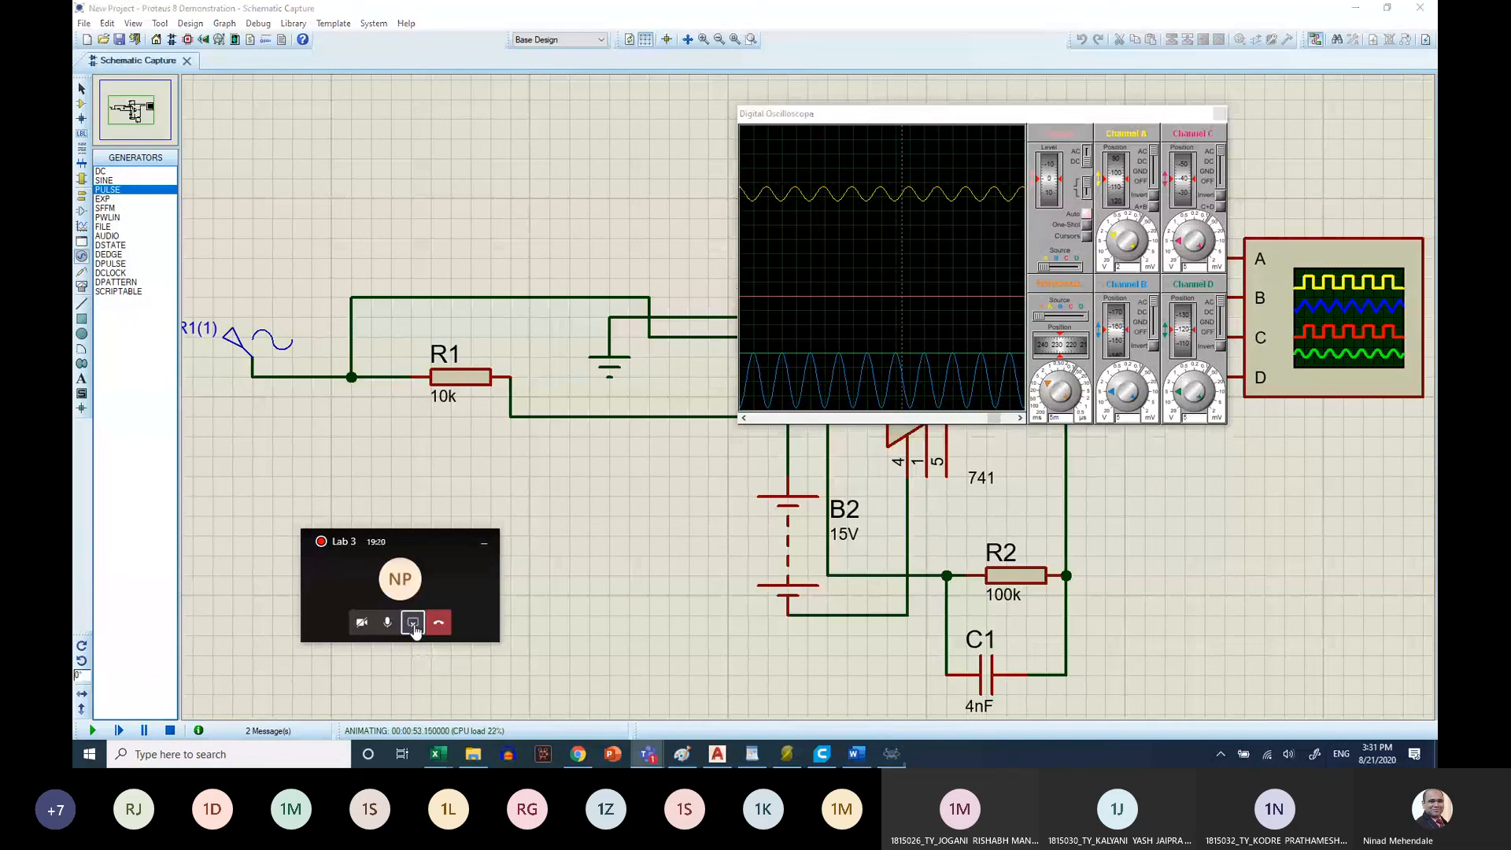